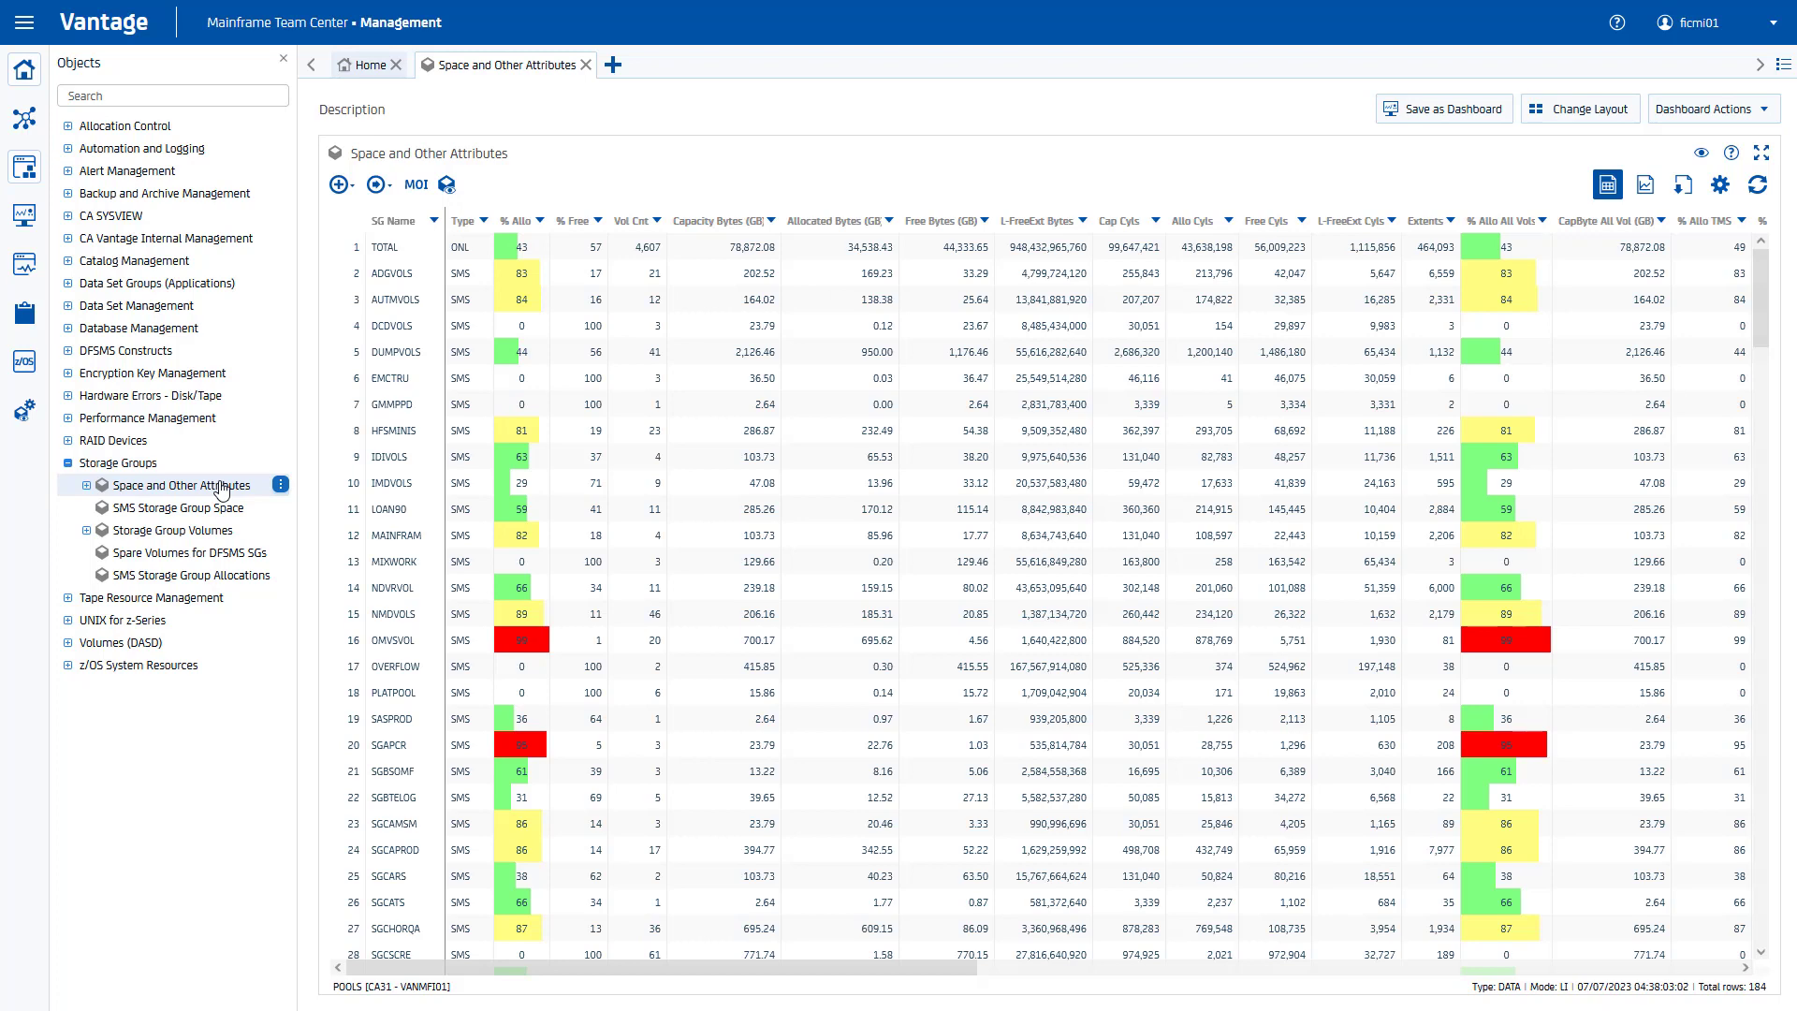
Step: Filter the storage group table with 'SG Name' INCL SGT/ AND '% Allo' <> 0
click(1720, 184)
click(378, 693)
click(581, 642)
text(SGT)
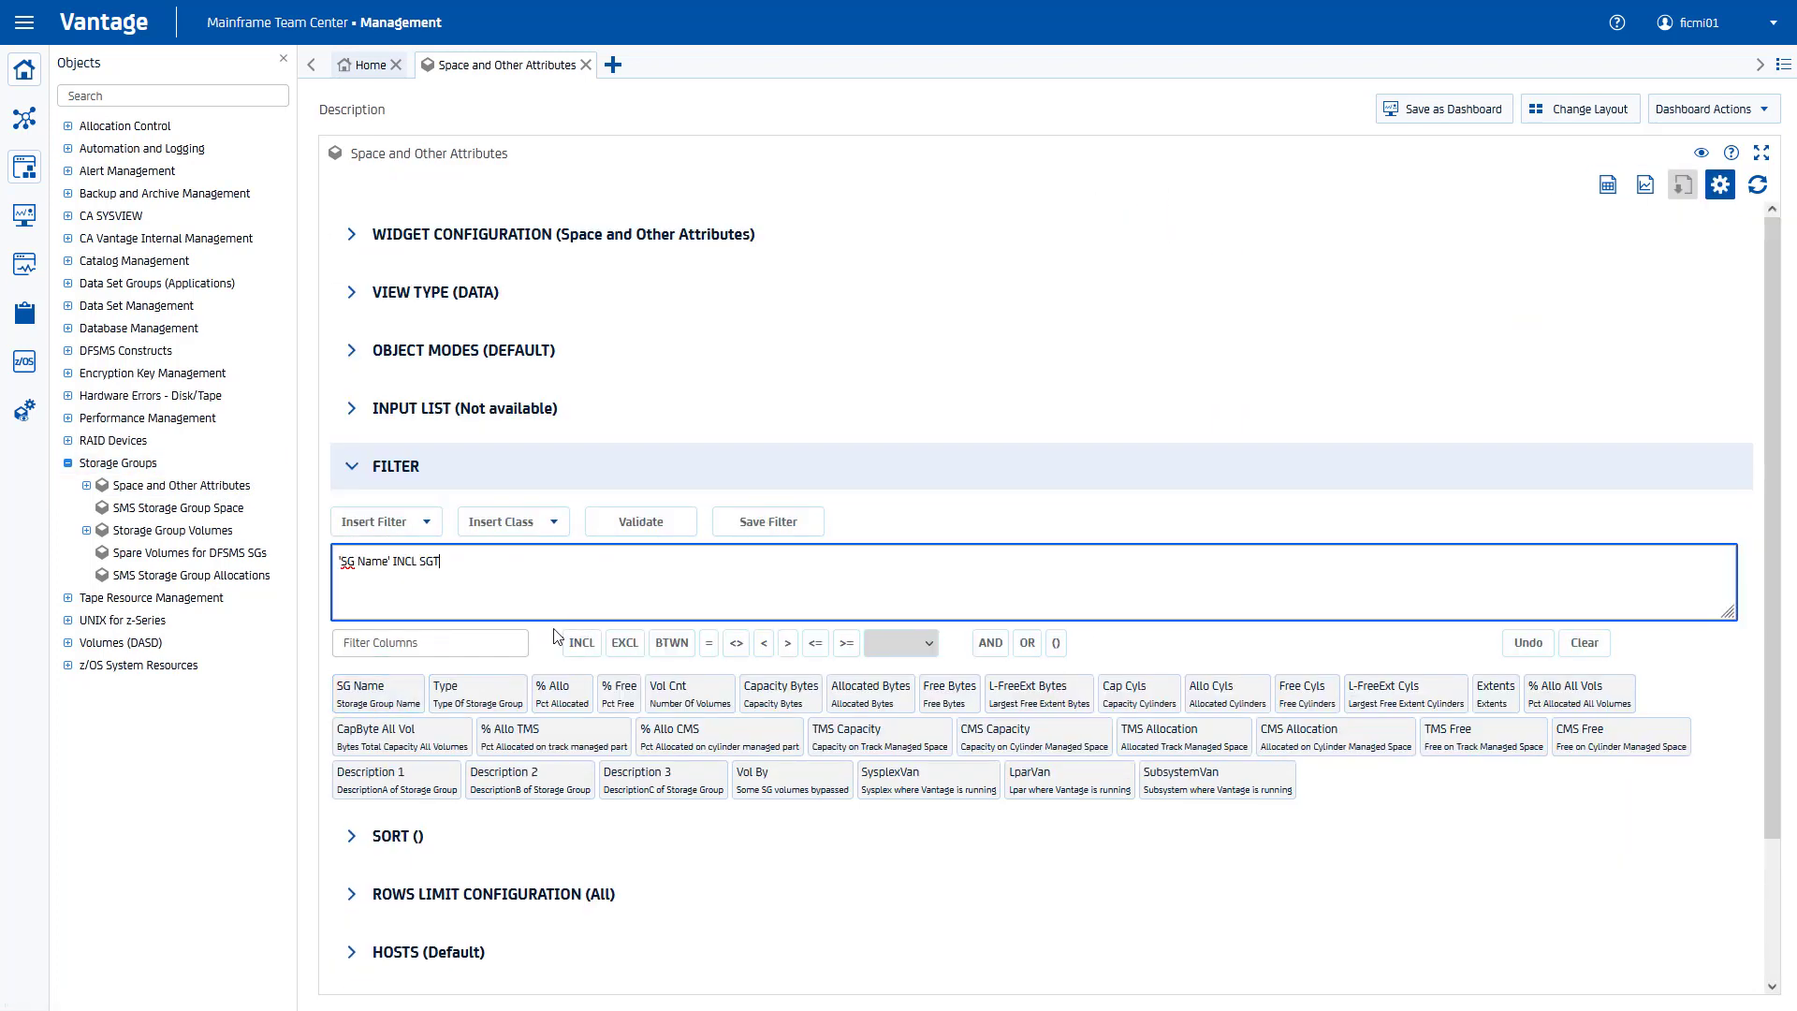
text(/ AND)
click(559, 693)
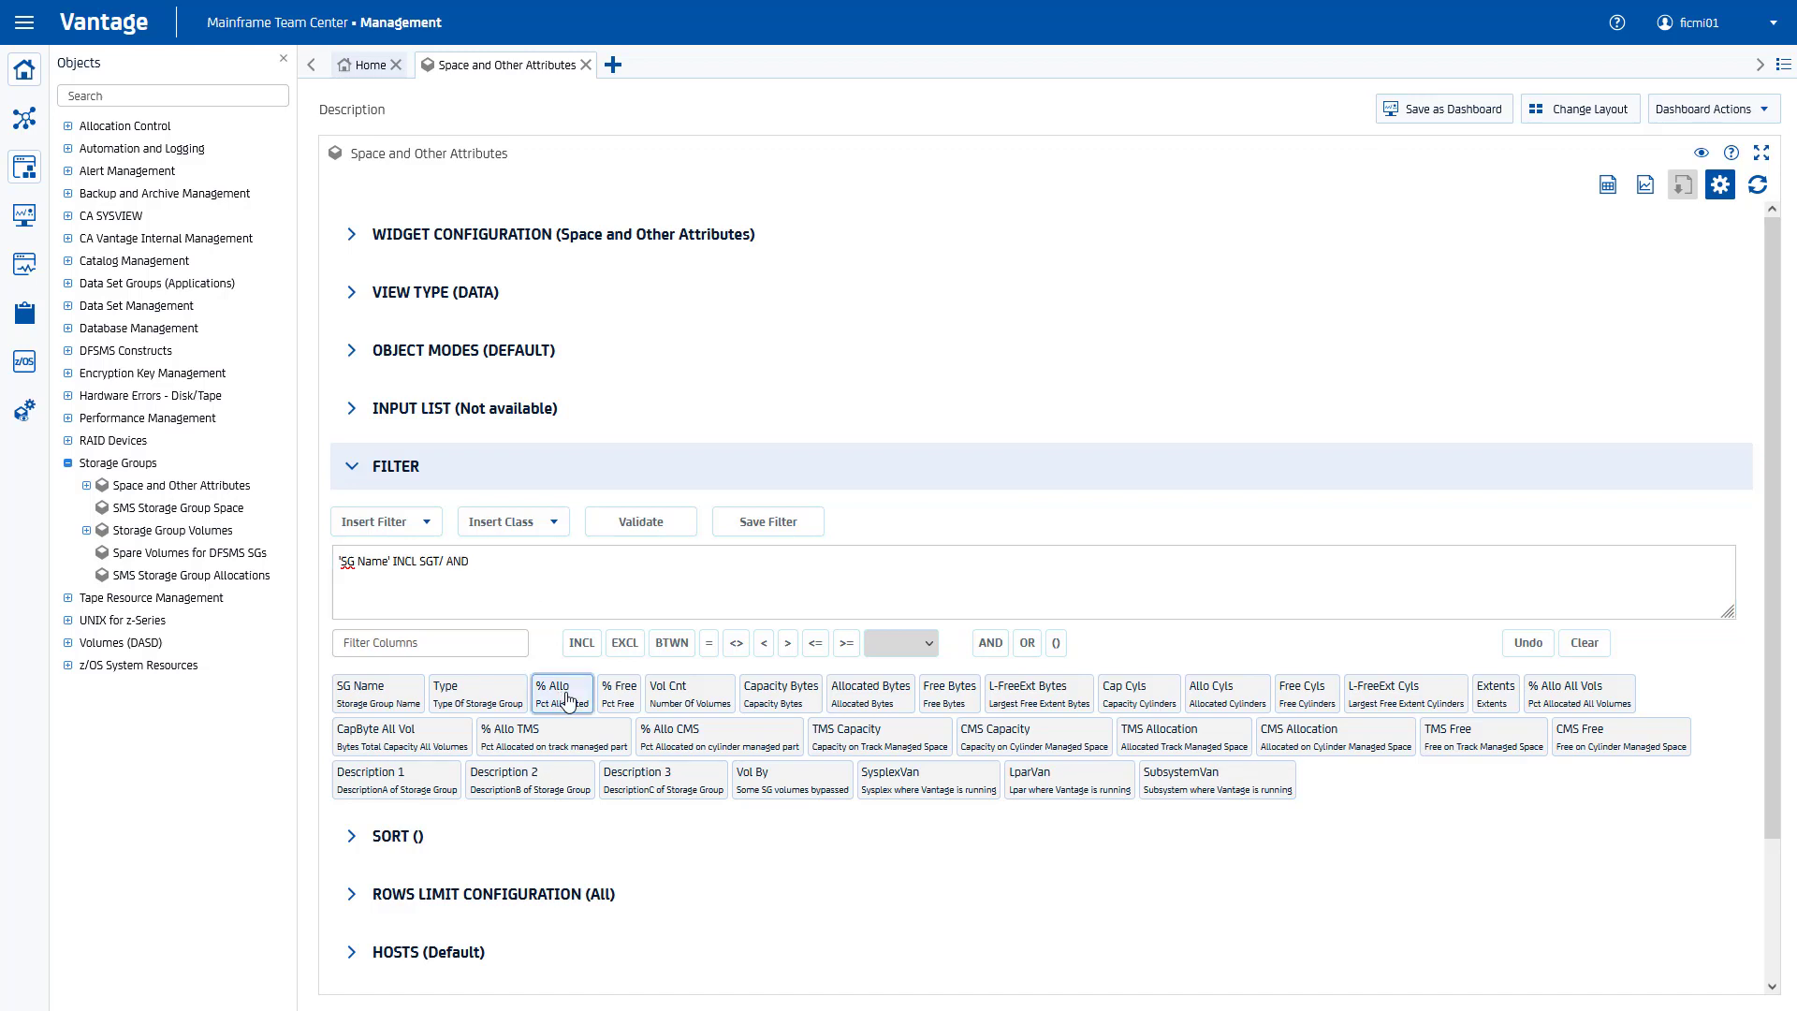
click(735, 643)
text(0)
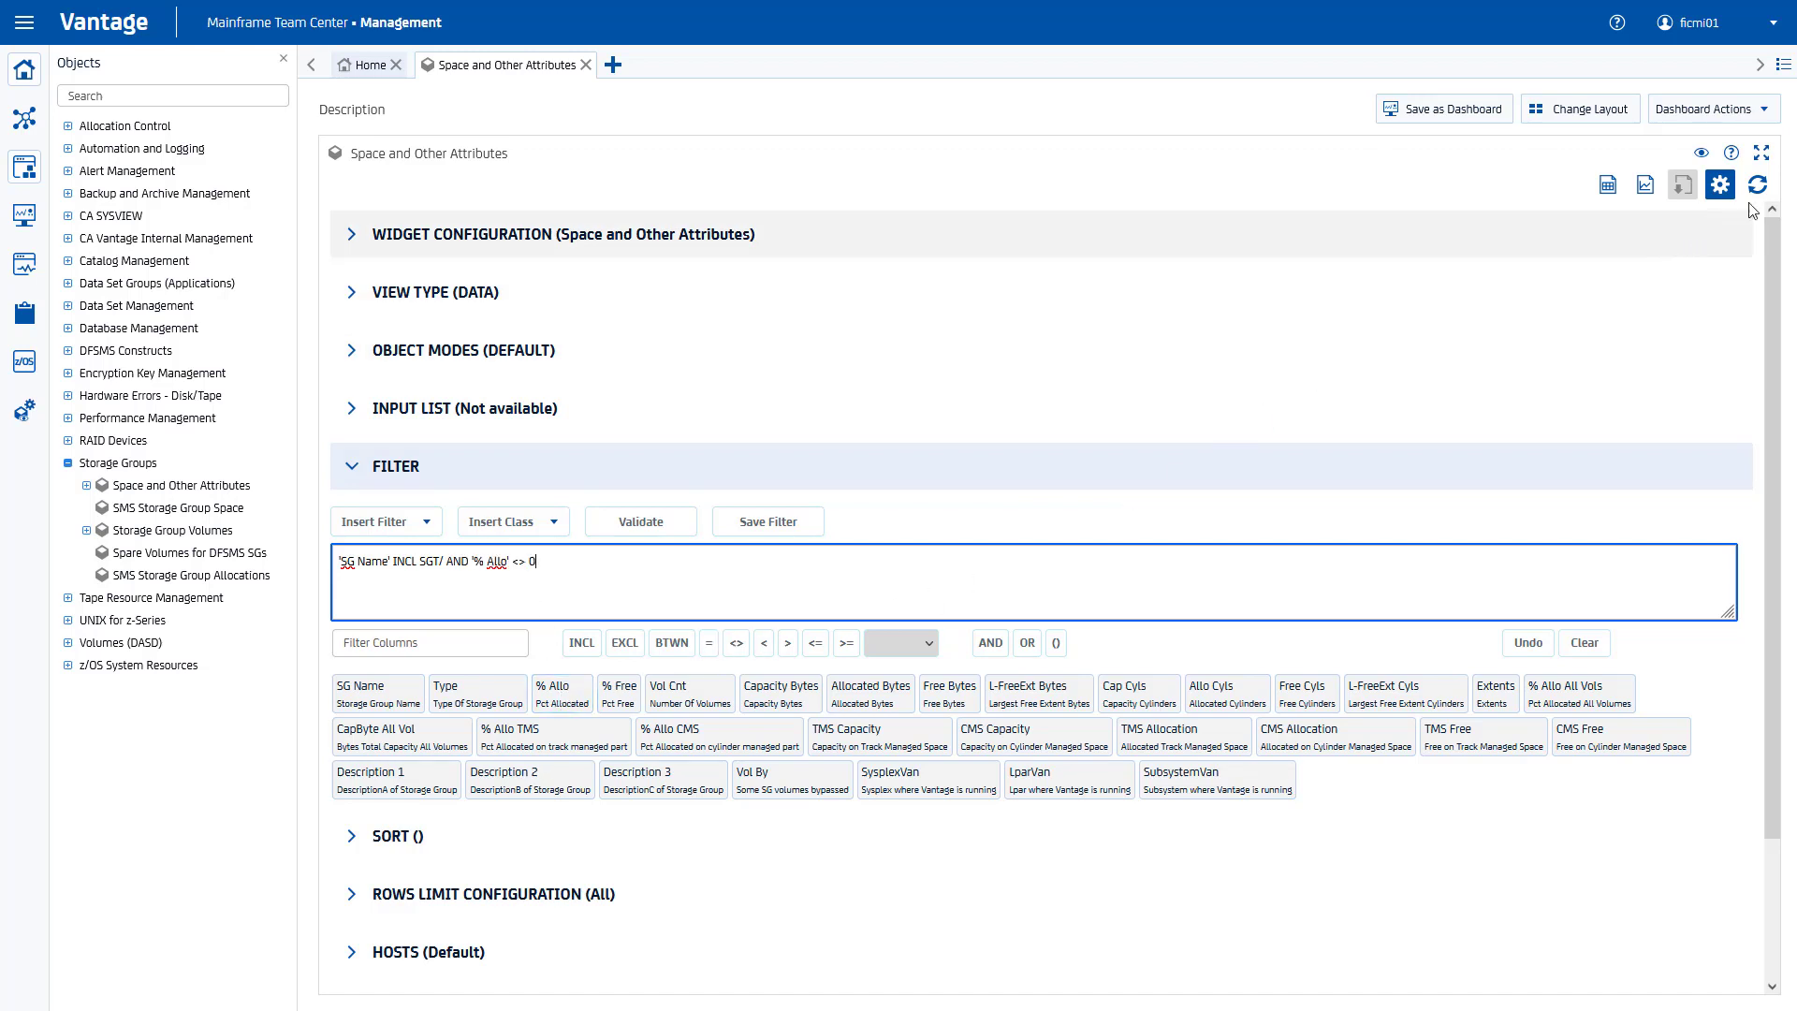
click(1720, 184)
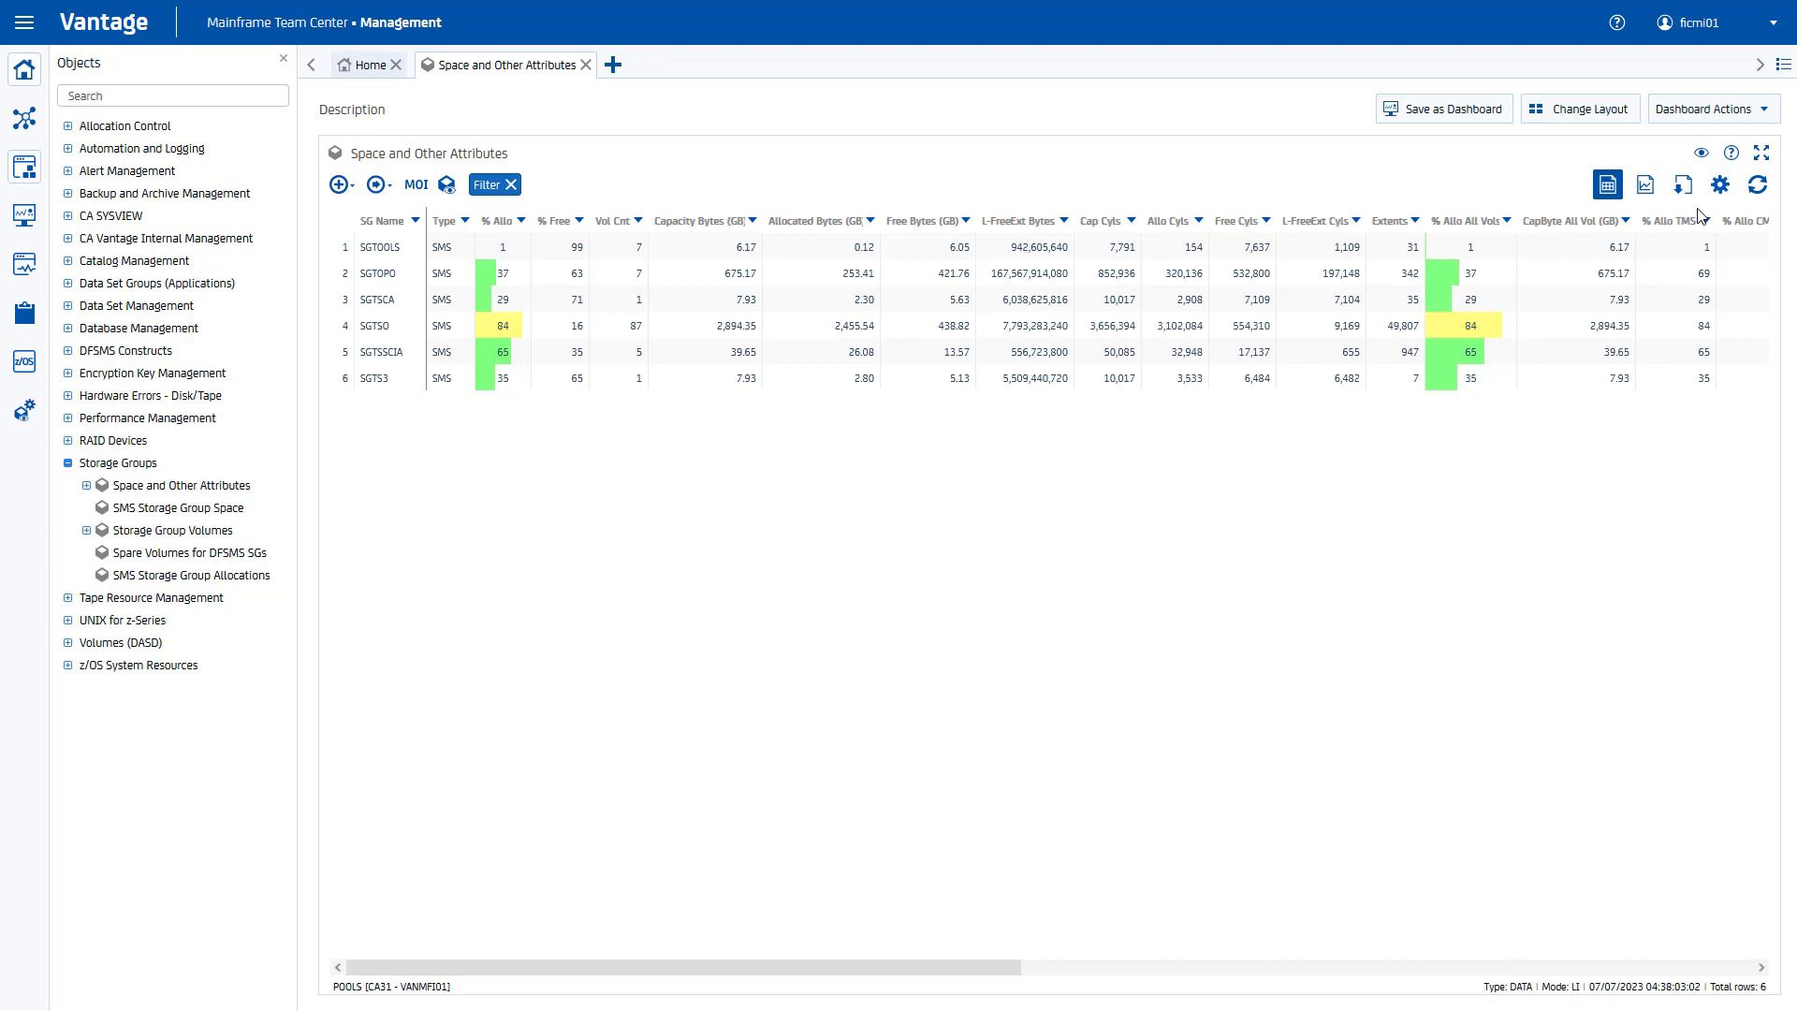
Step: Chart the filtered groups with SG Name on the X-axis and % Allo on the left Y-axis
click(1644, 184)
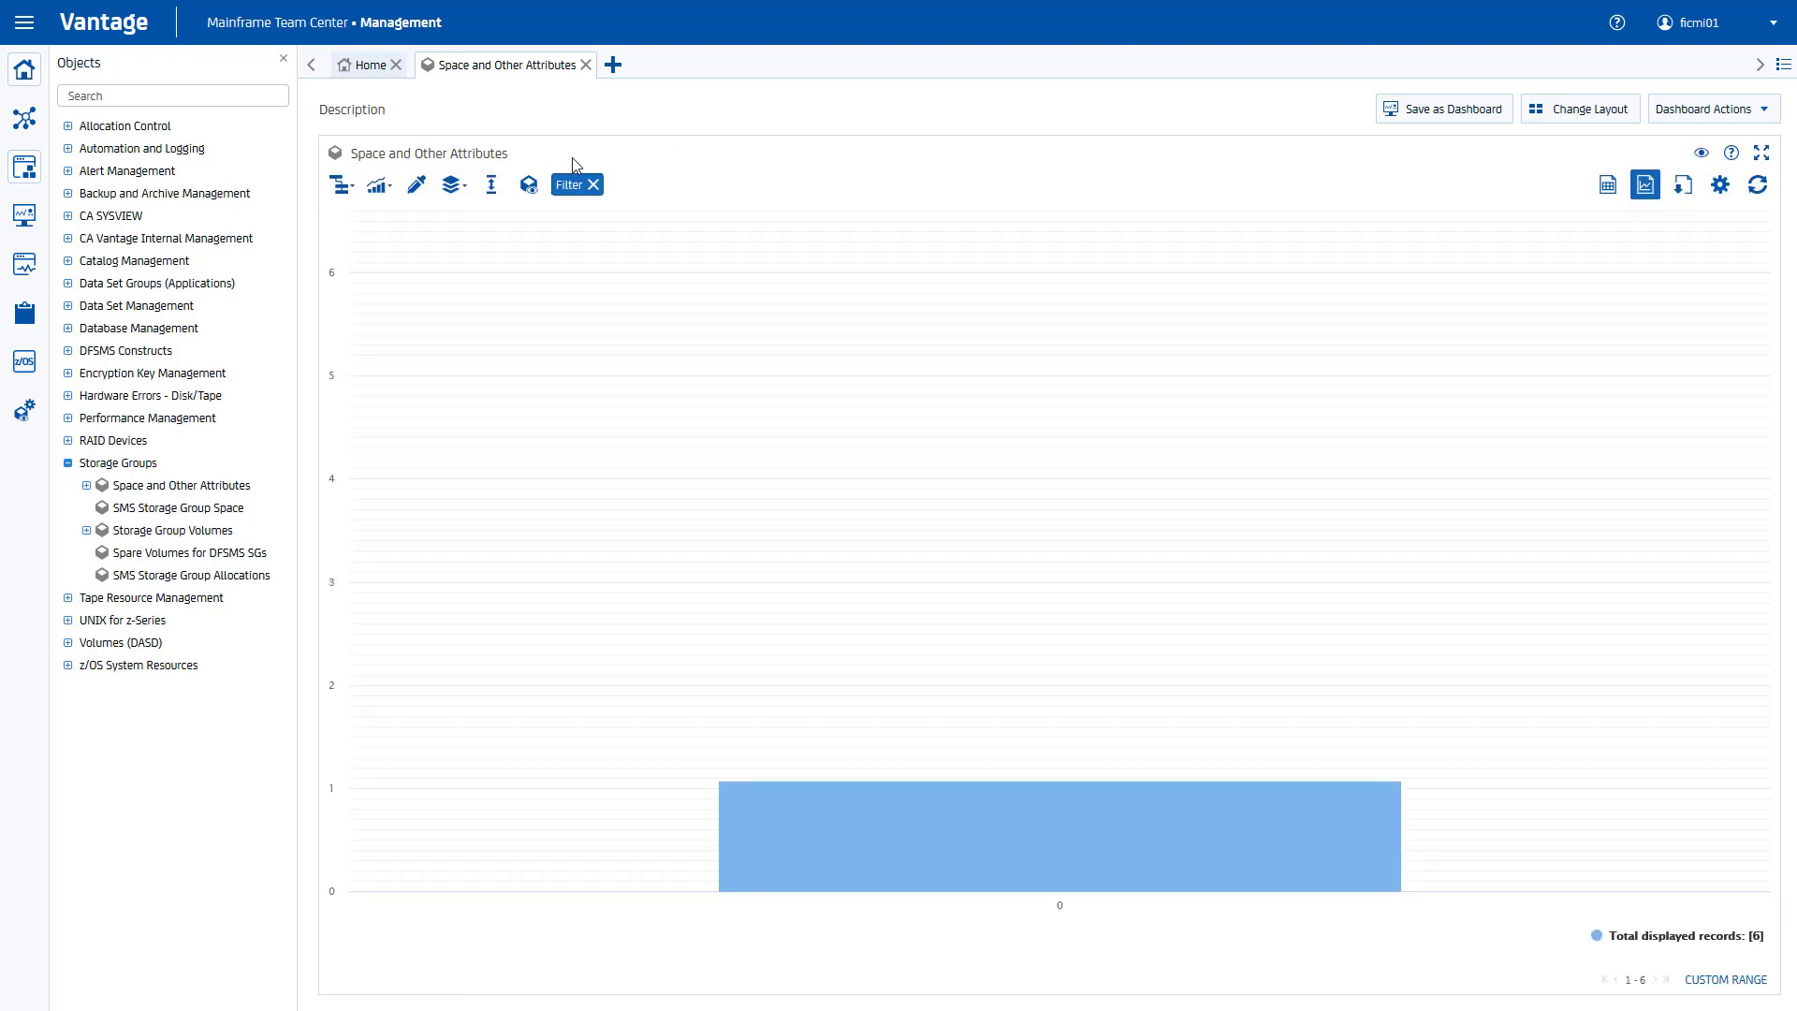
click(341, 185)
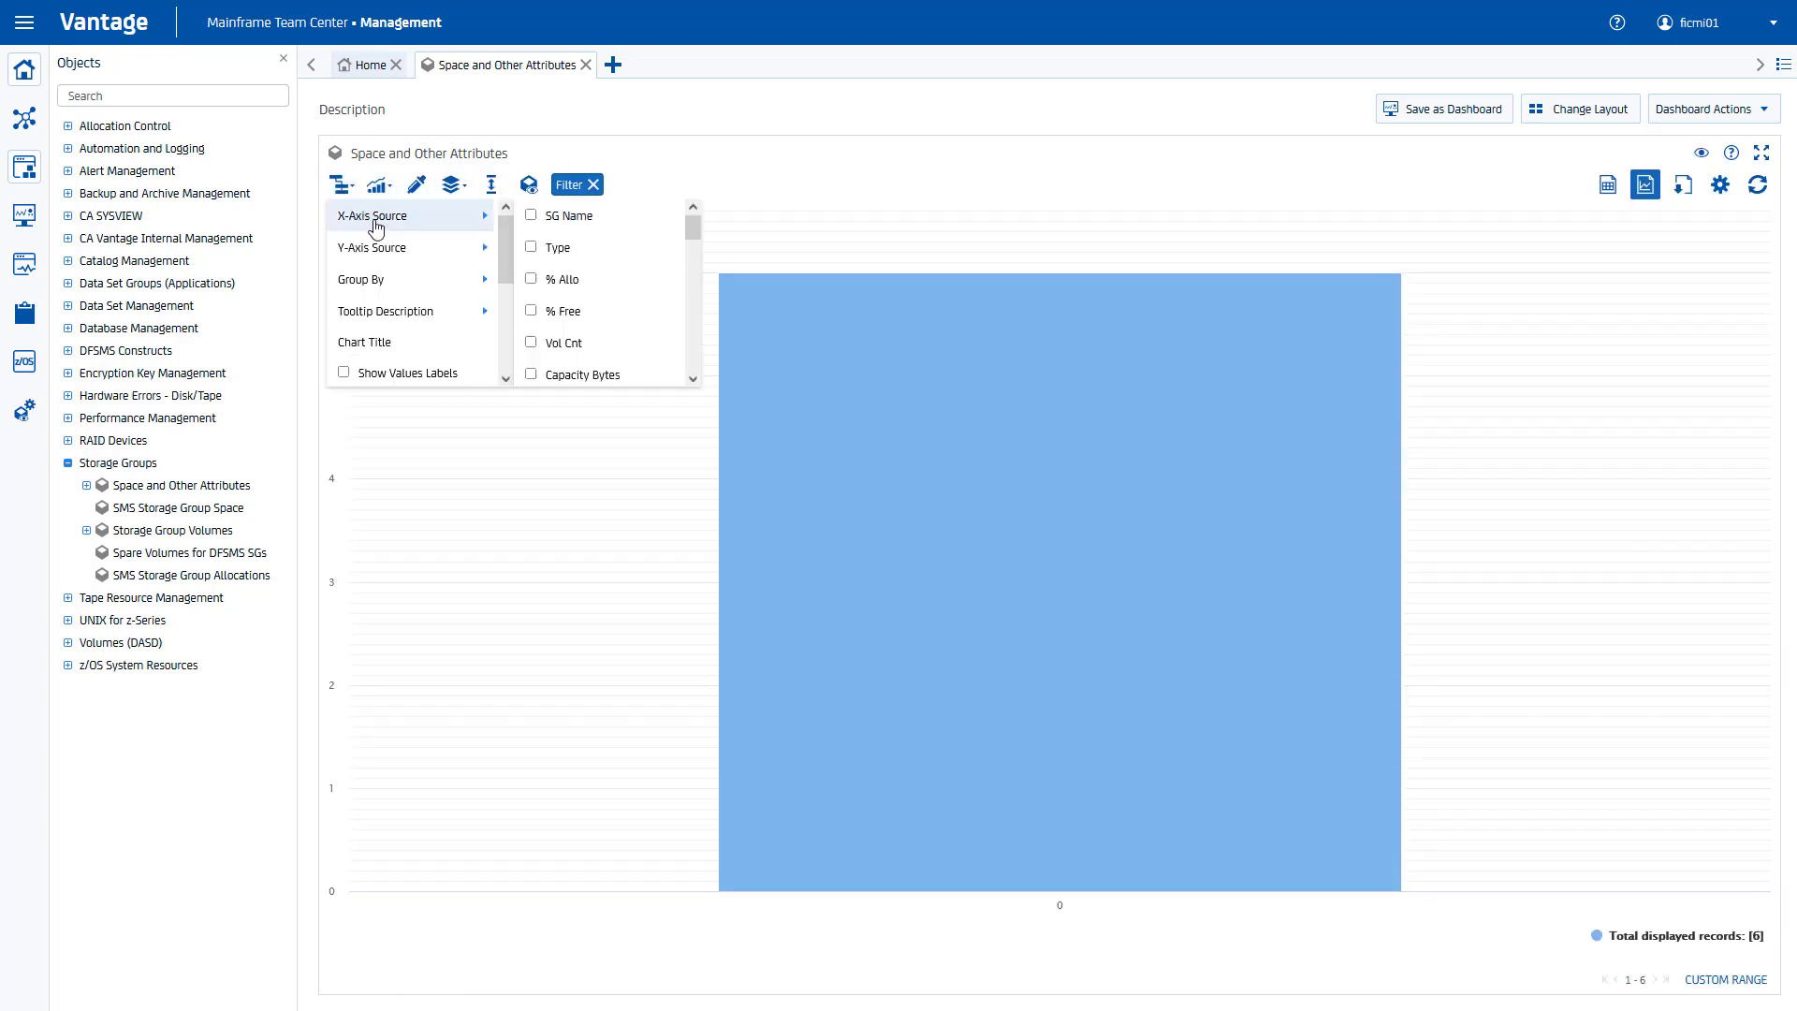
click(566, 216)
mouse_move(416, 247)
mouse_move(561, 248)
click(716, 247)
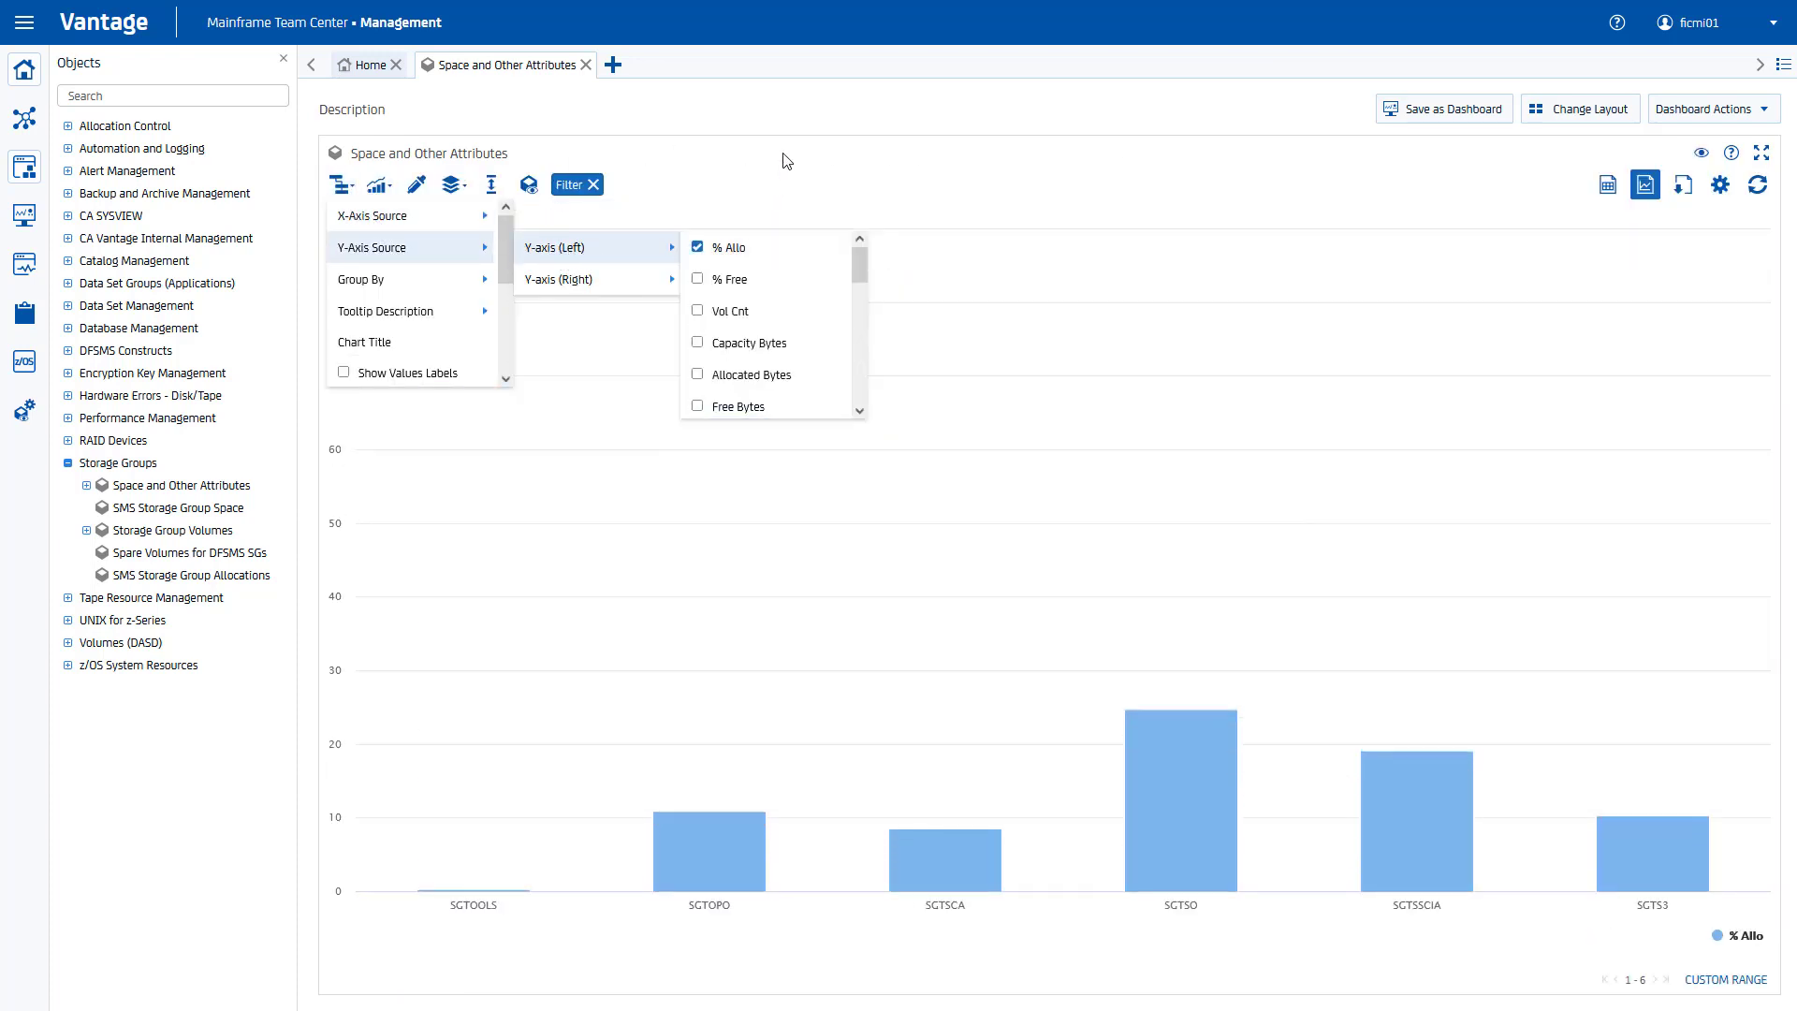
click(815, 64)
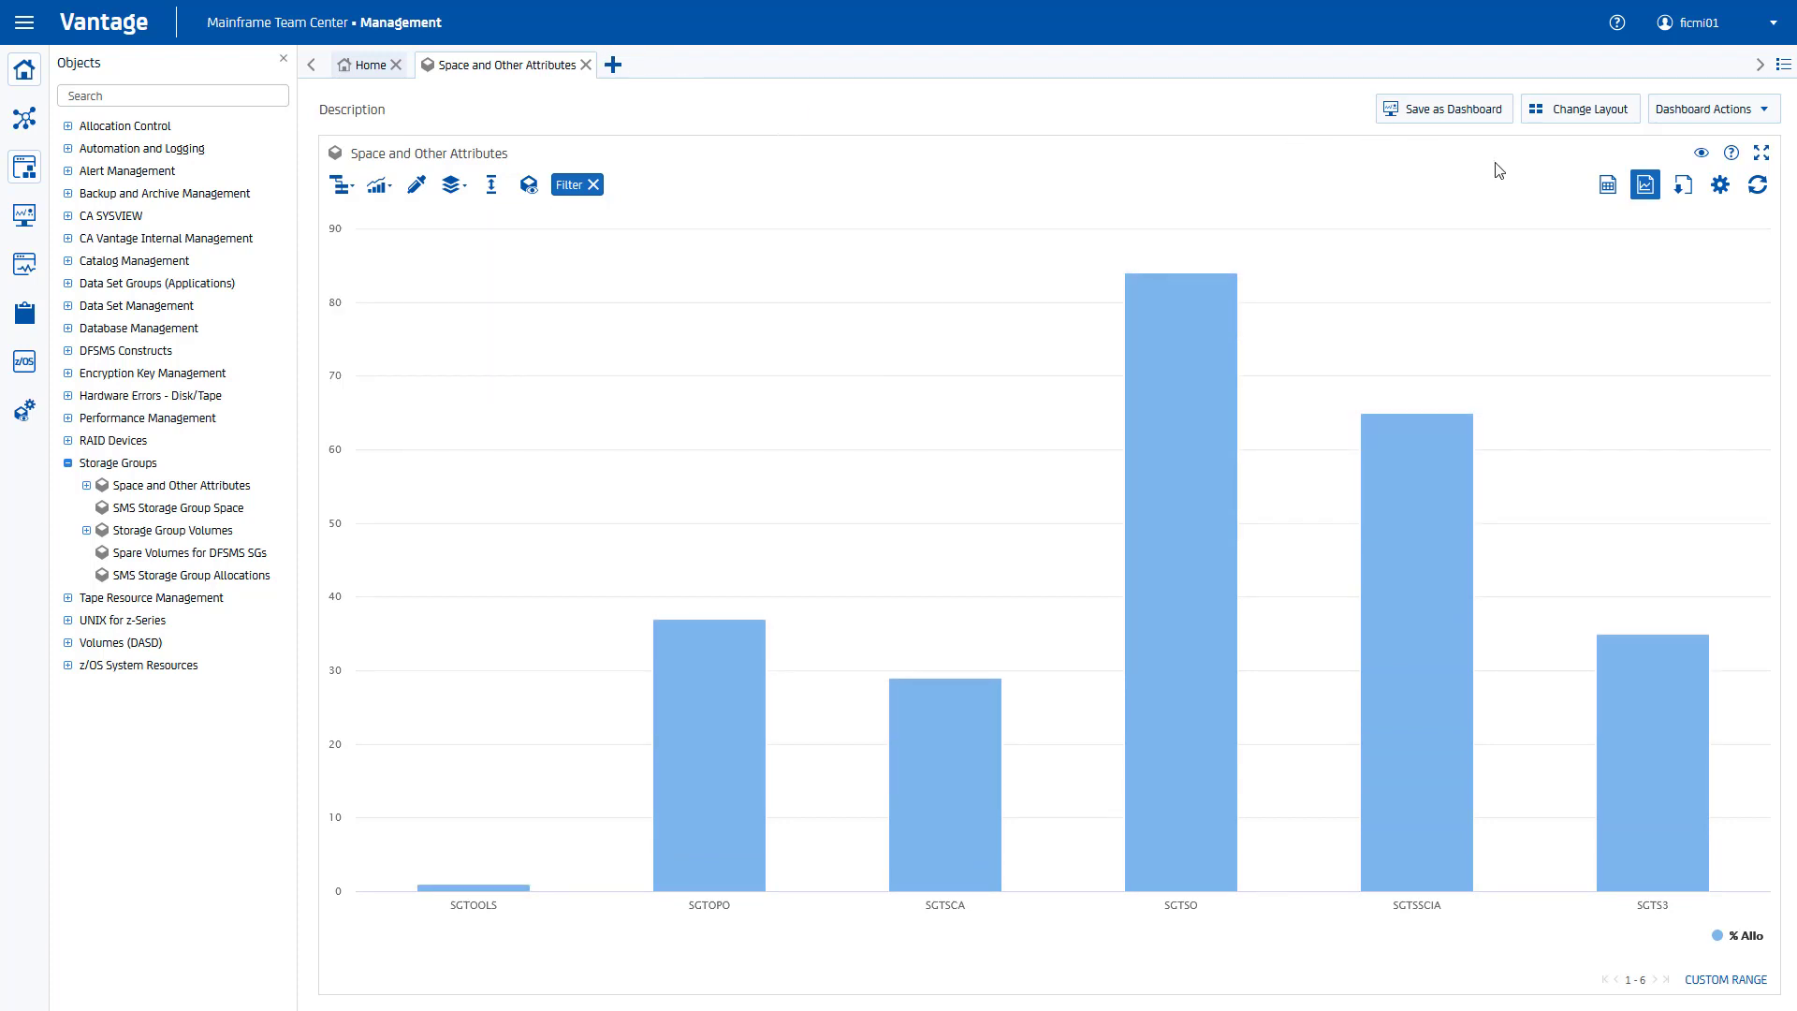
Step: Return to the table view and go to the Script Manager
click(1606, 187)
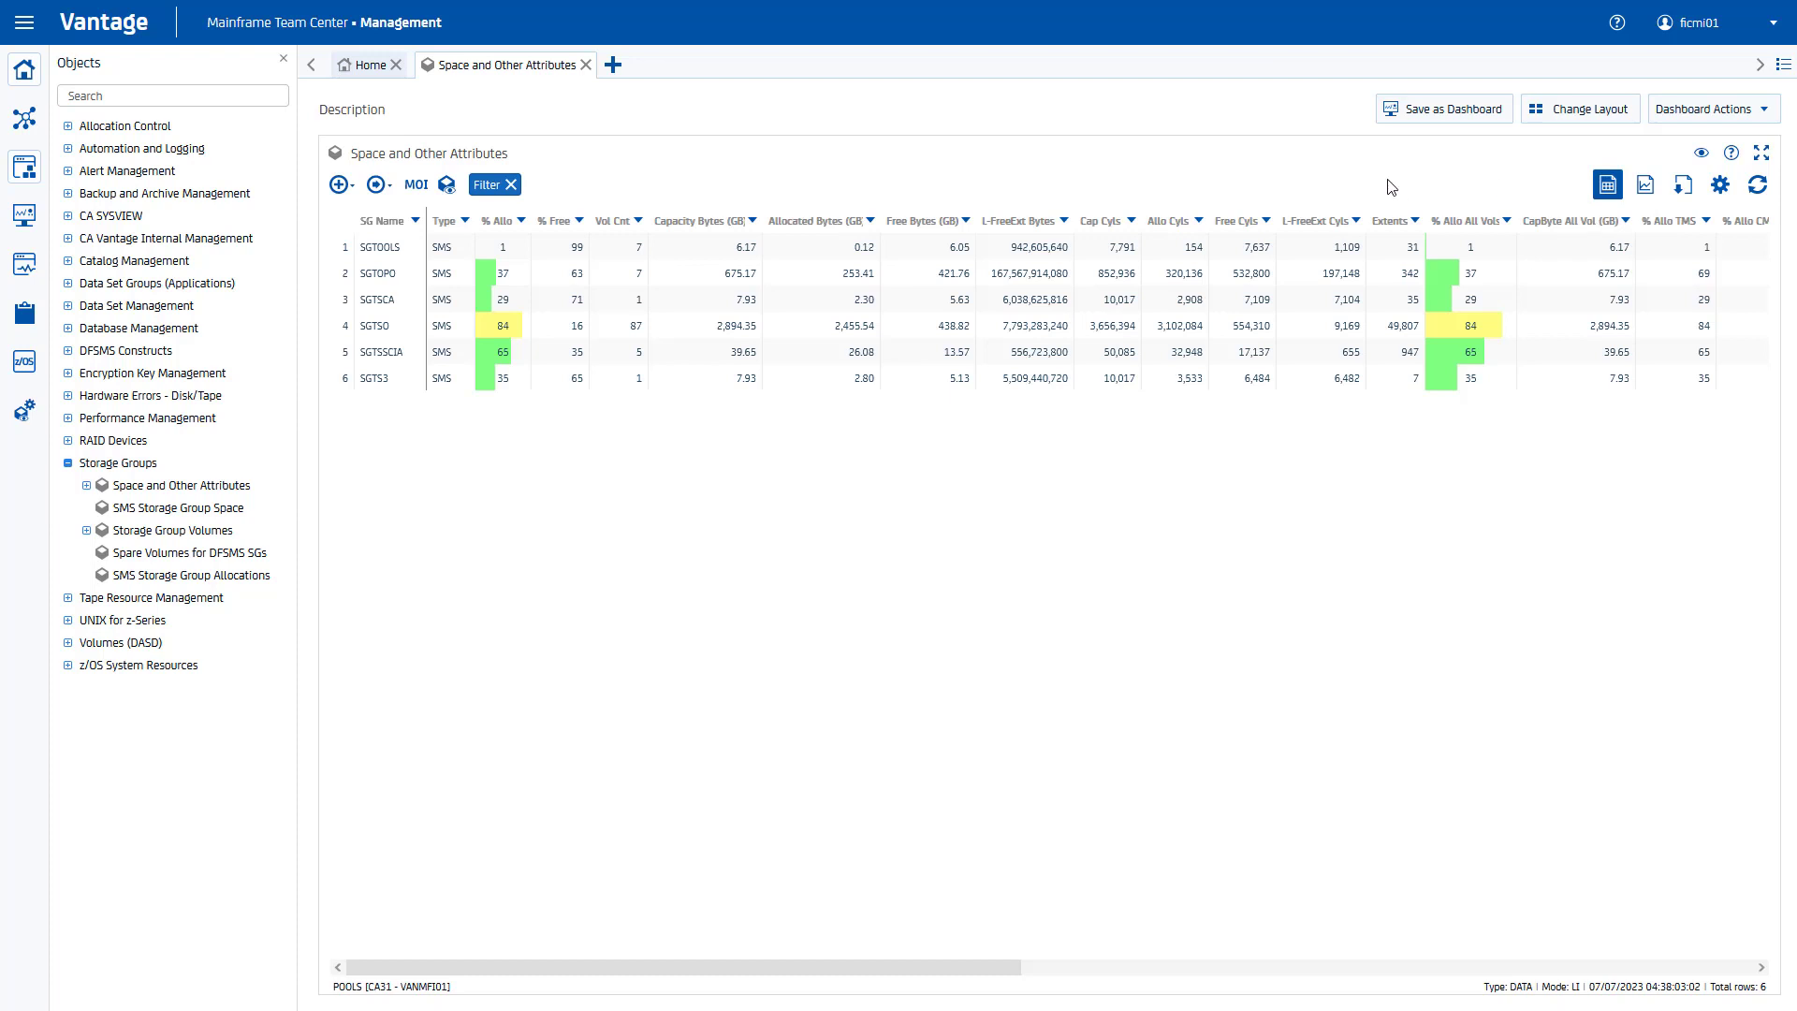
click(338, 184)
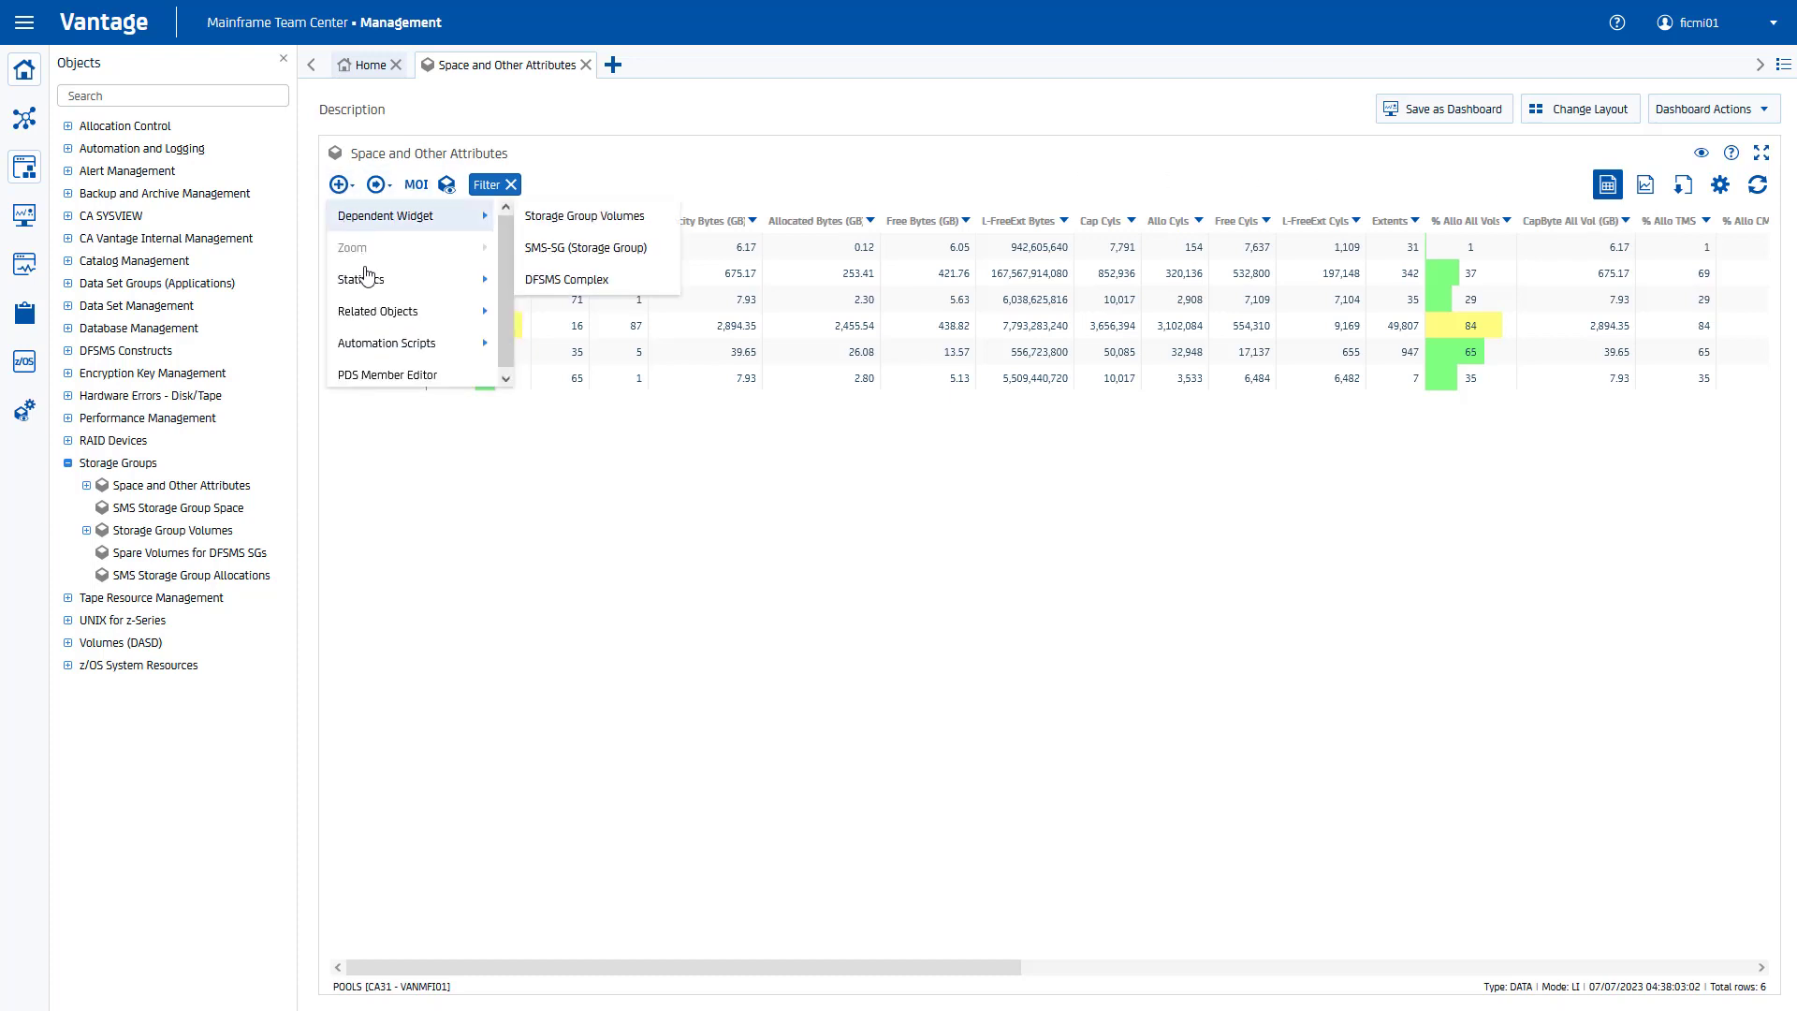
mouse_move(396, 354)
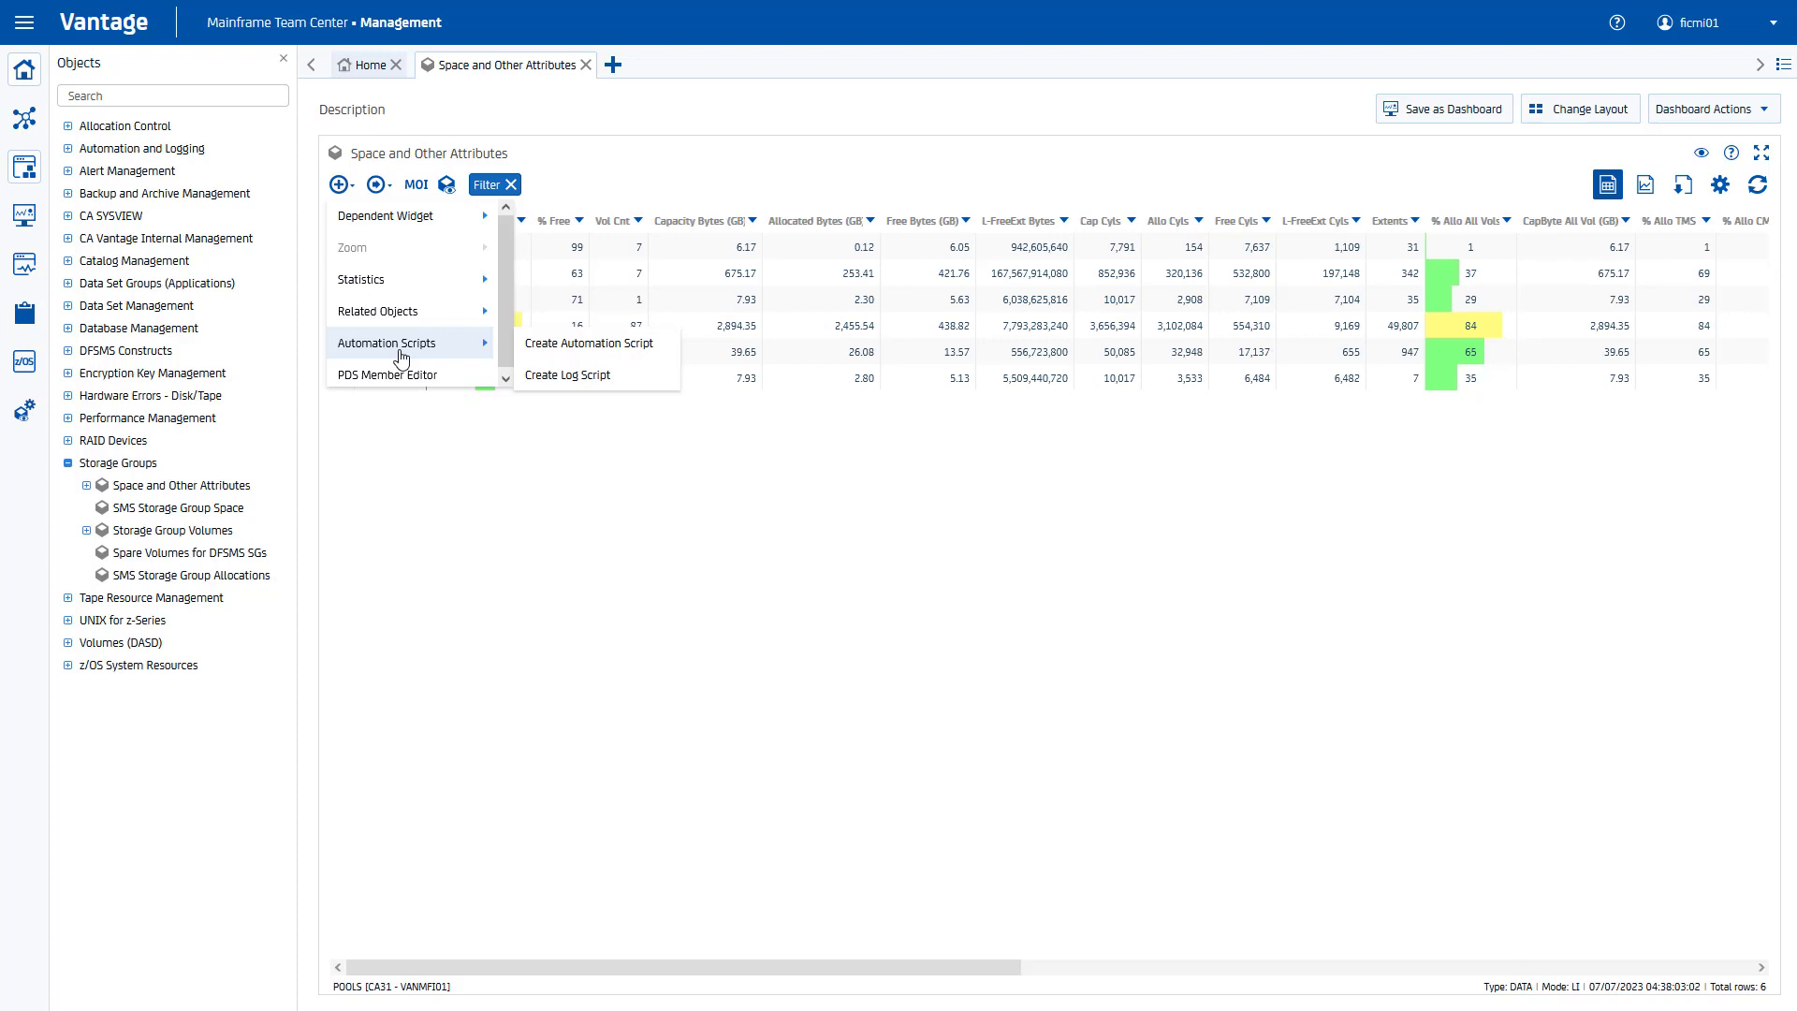
click(24, 316)
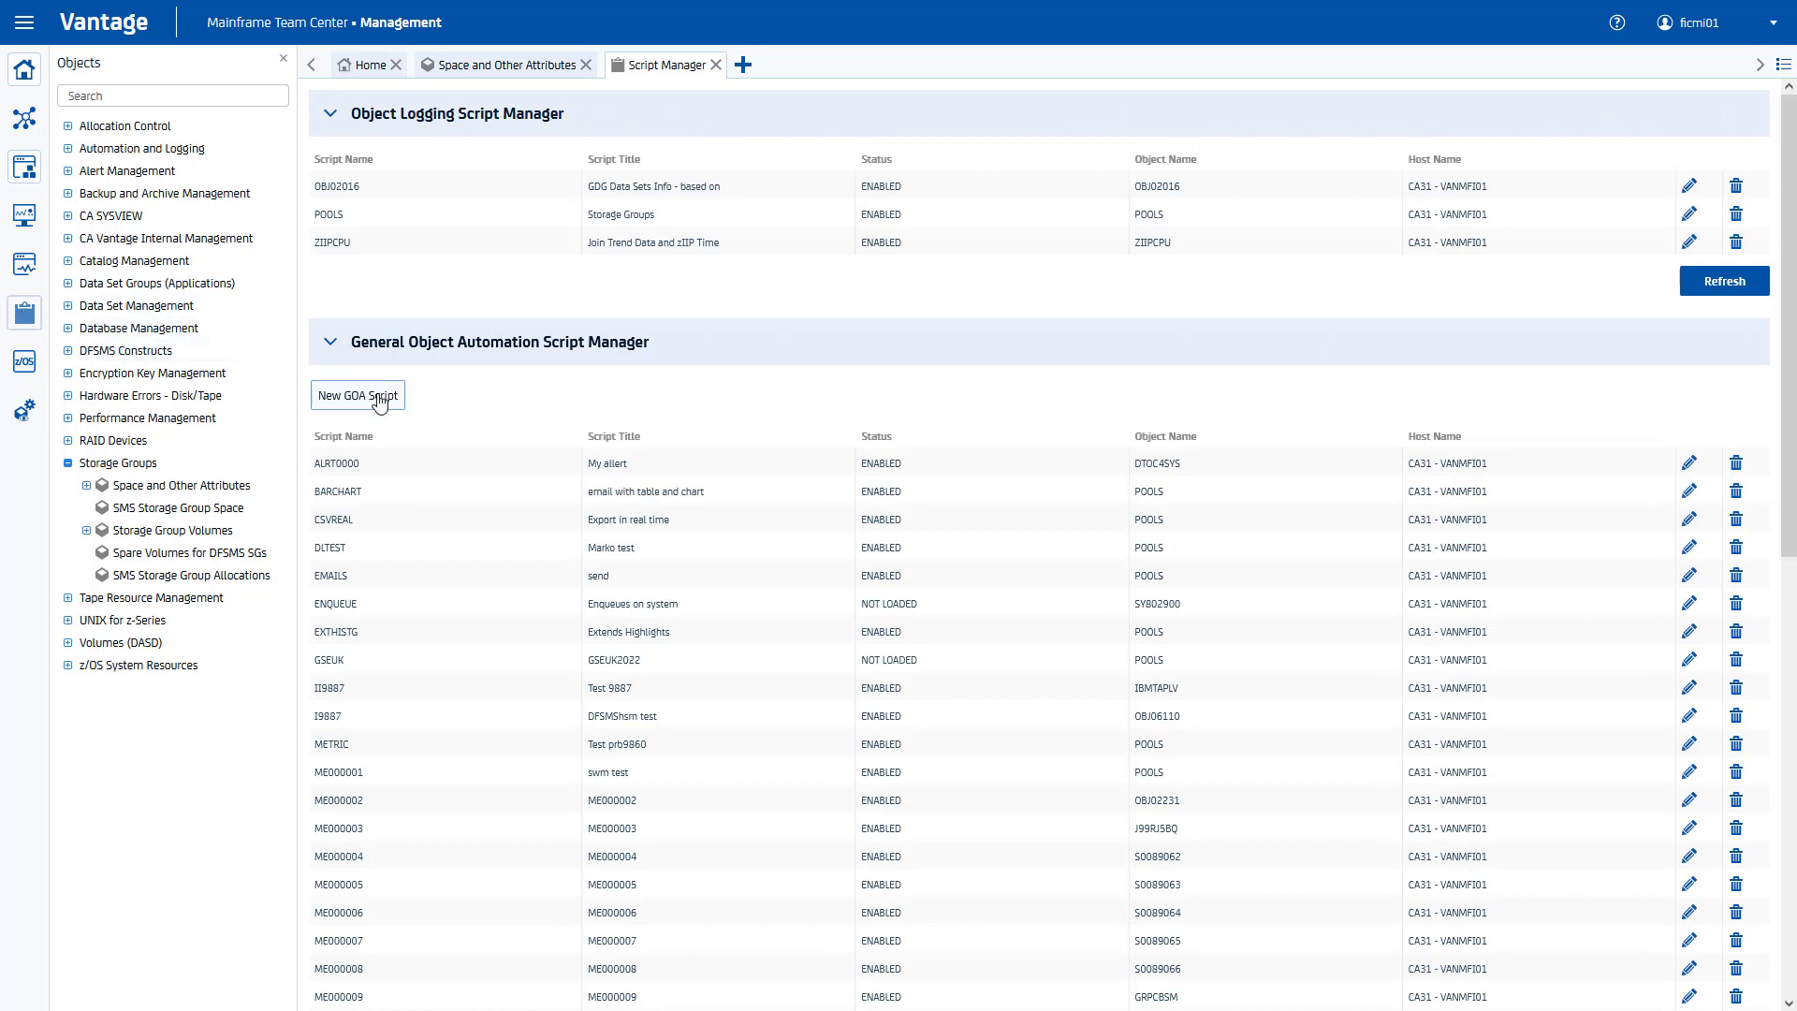
Step: Create a new object-dependent GOA script on Storage Groups > Space and Other Attributes
click(379, 401)
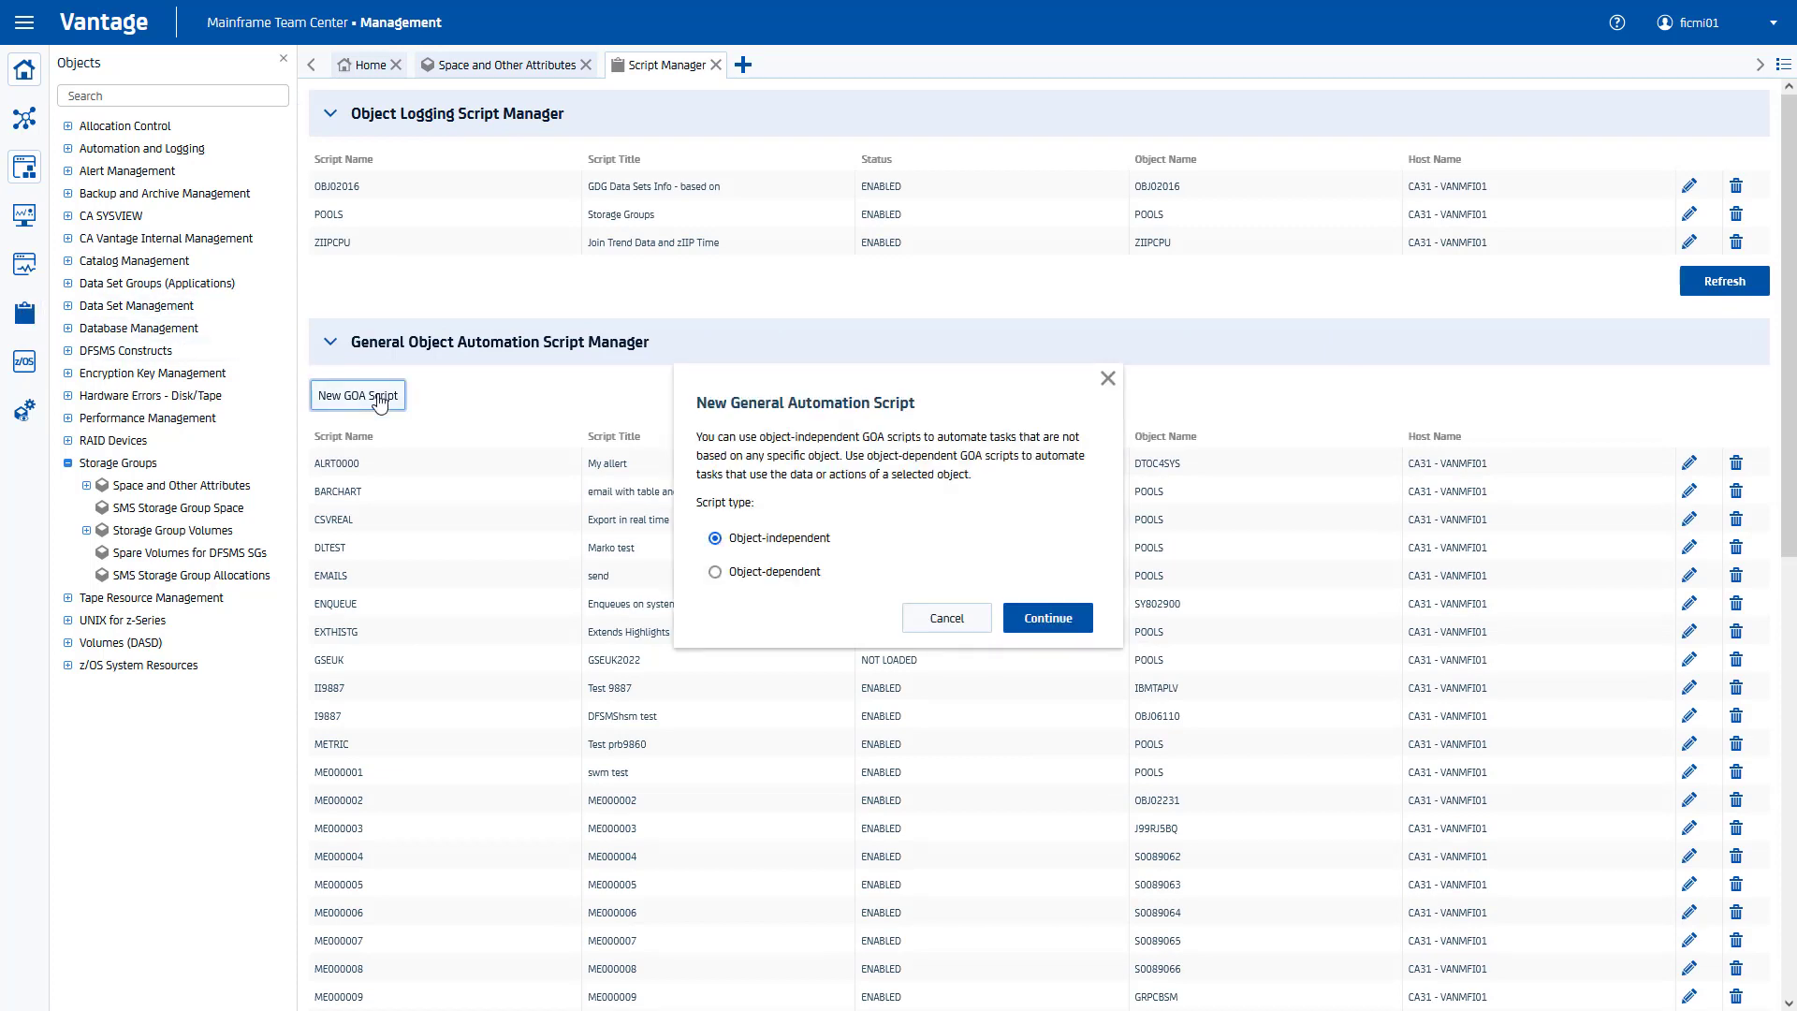
drag(733, 569, 742, 580)
click(742, 579)
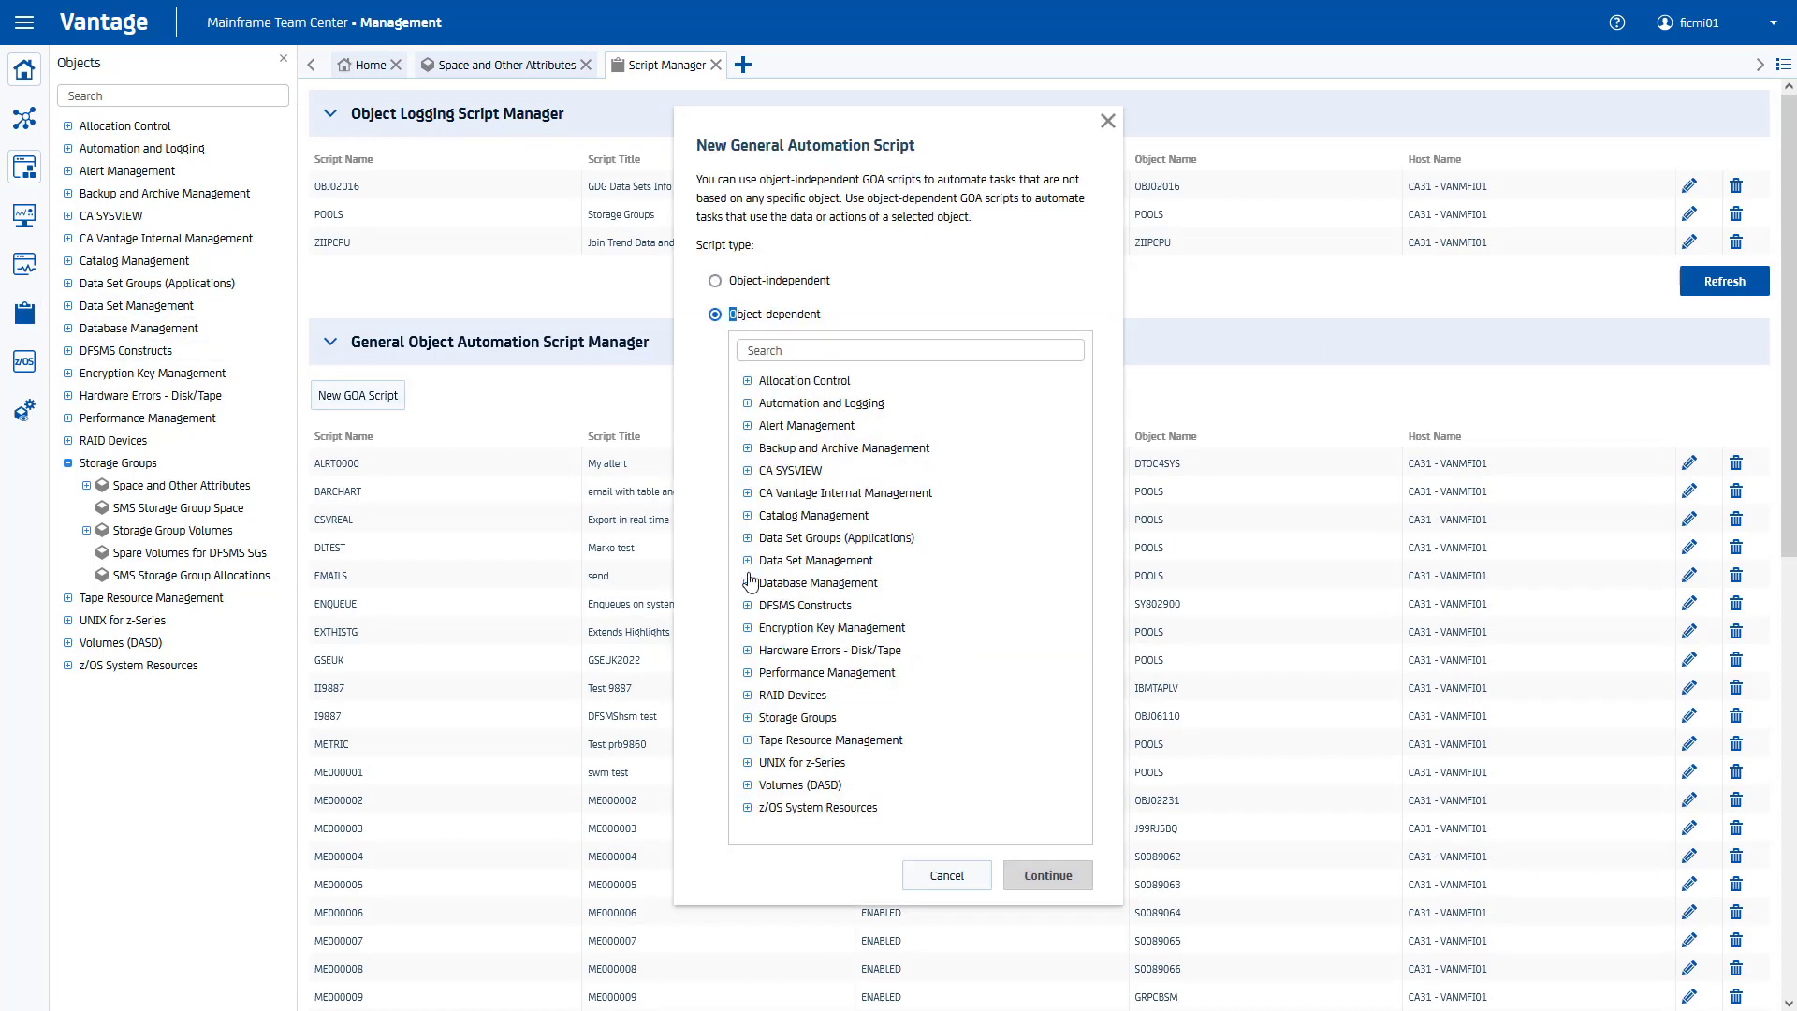
click(748, 718)
click(824, 741)
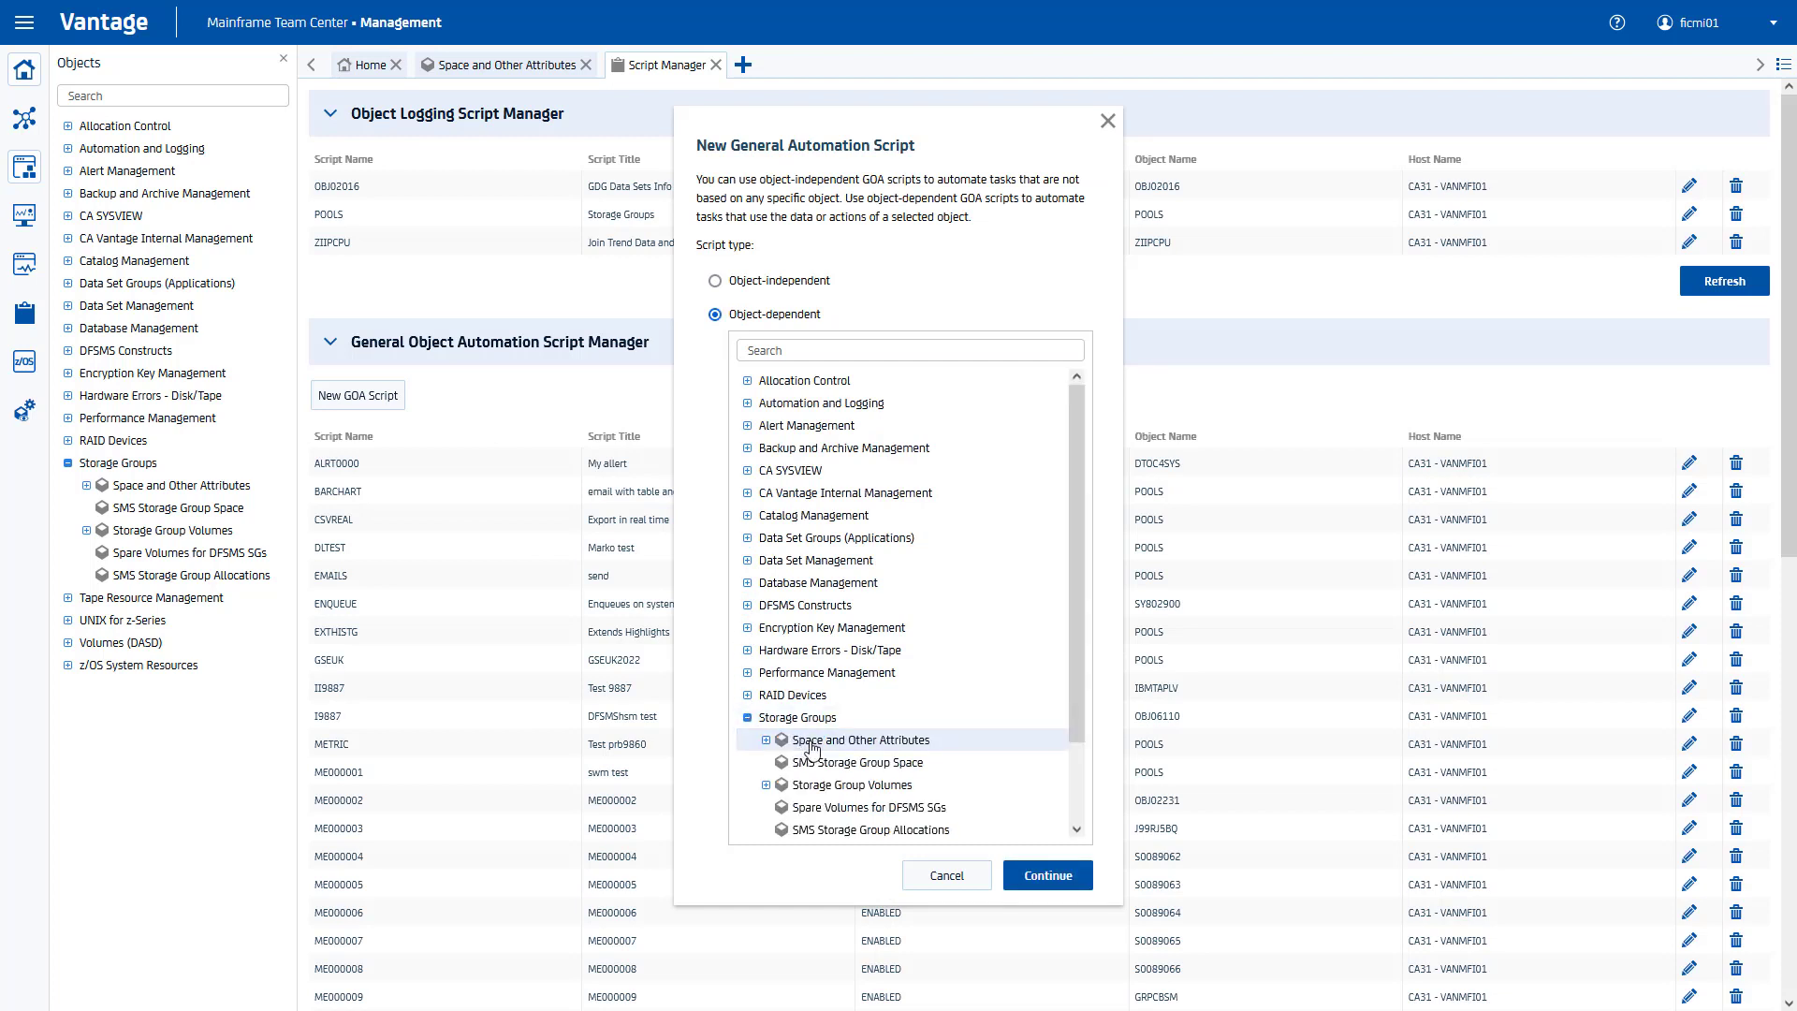
click(1030, 876)
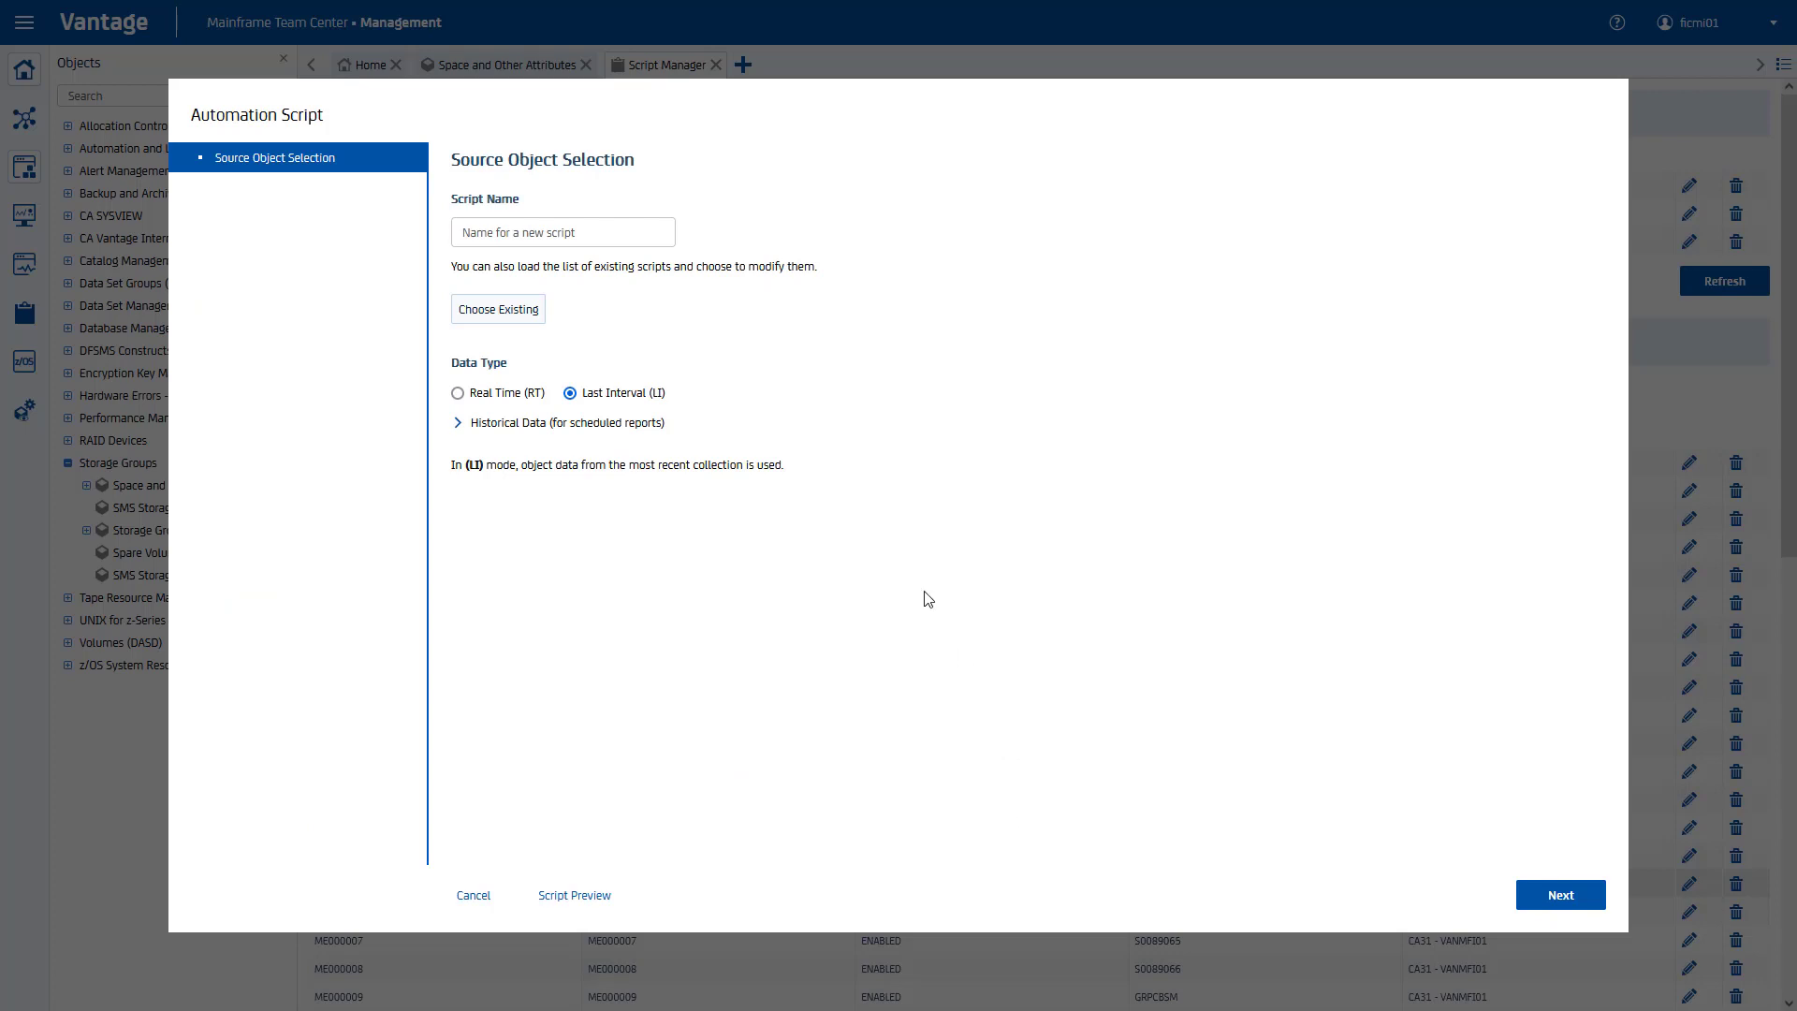
Step: Name the script SGTALLOC and give it the title 'SGT report'
click(622, 232)
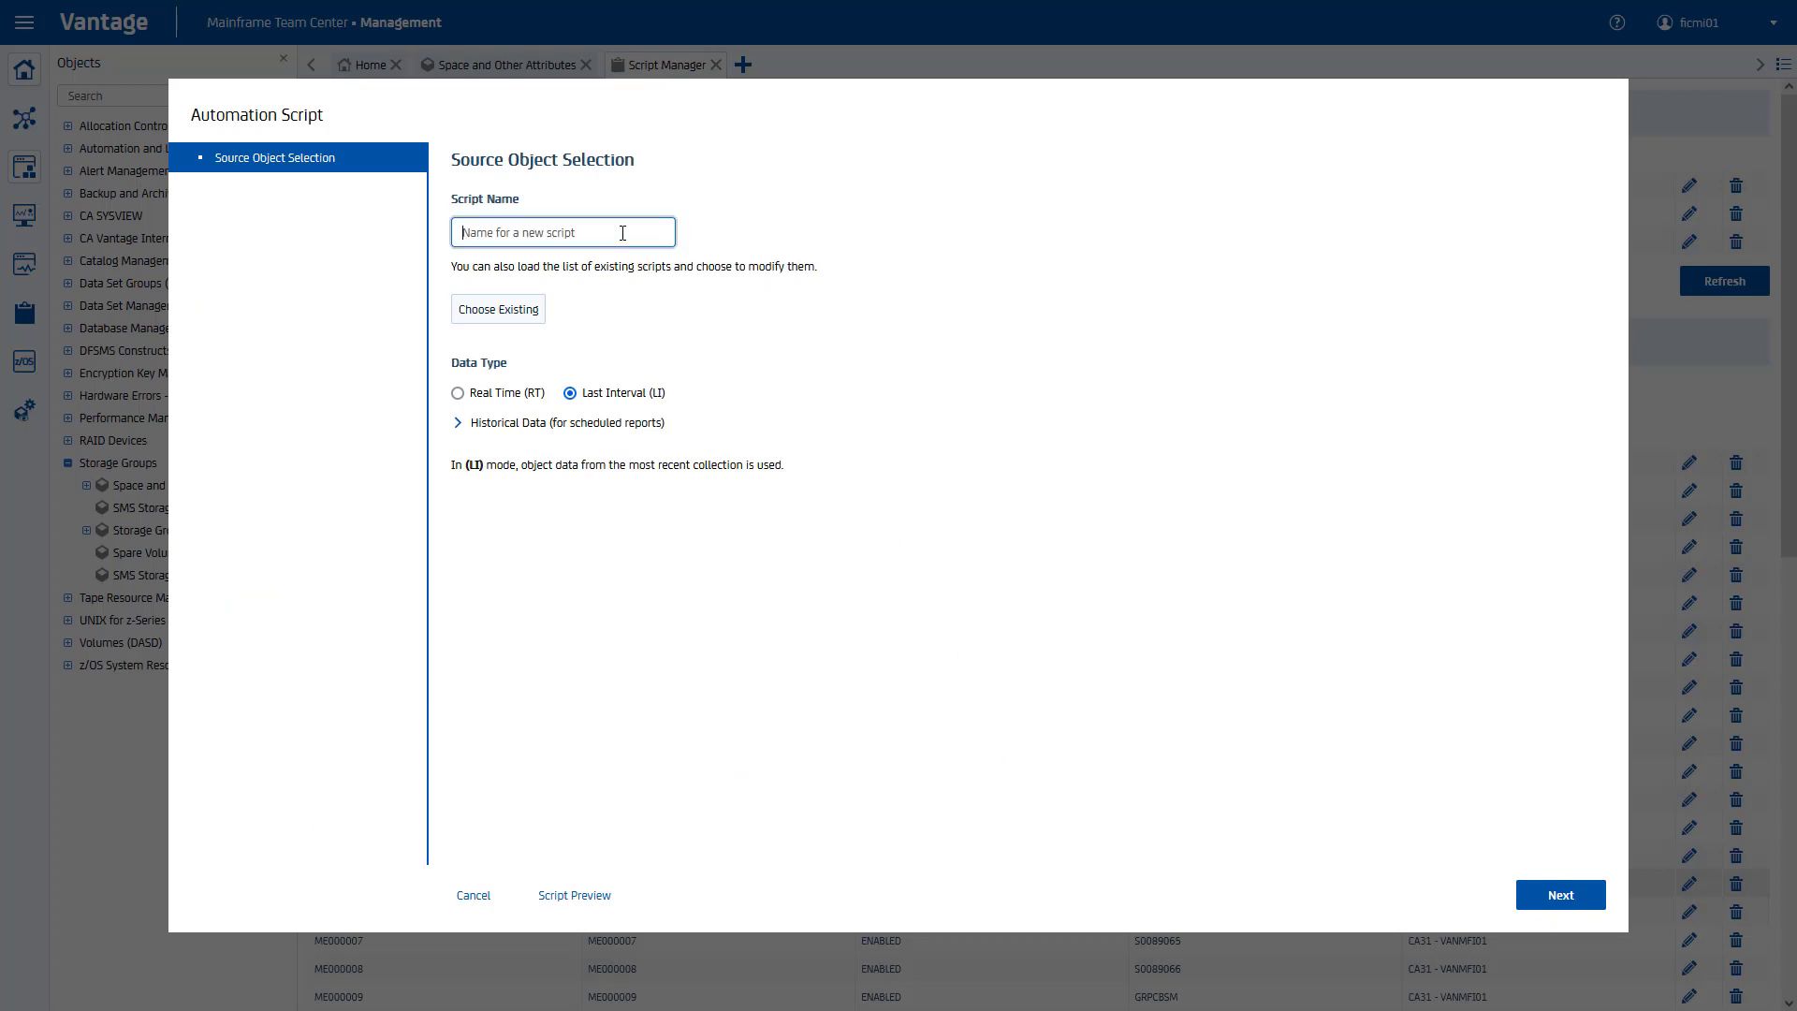
text(SGTALLOC)
click(1525, 894)
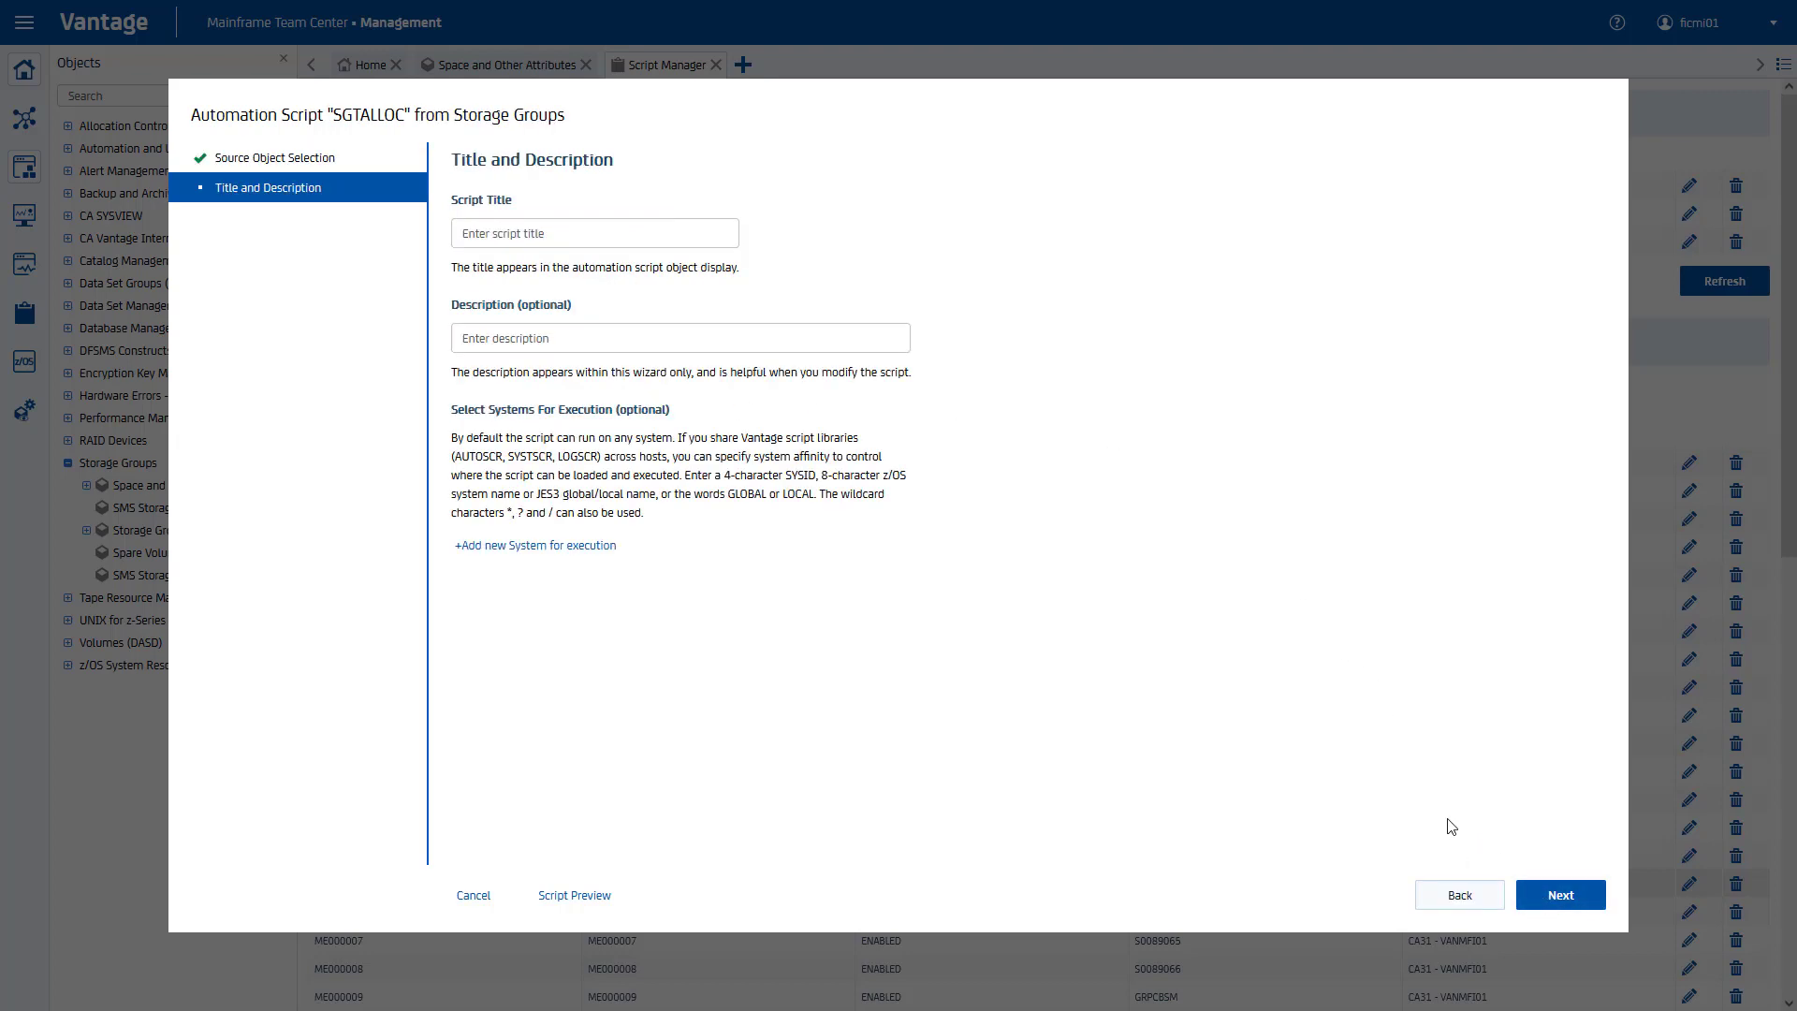
click(655, 243)
text(SGT)
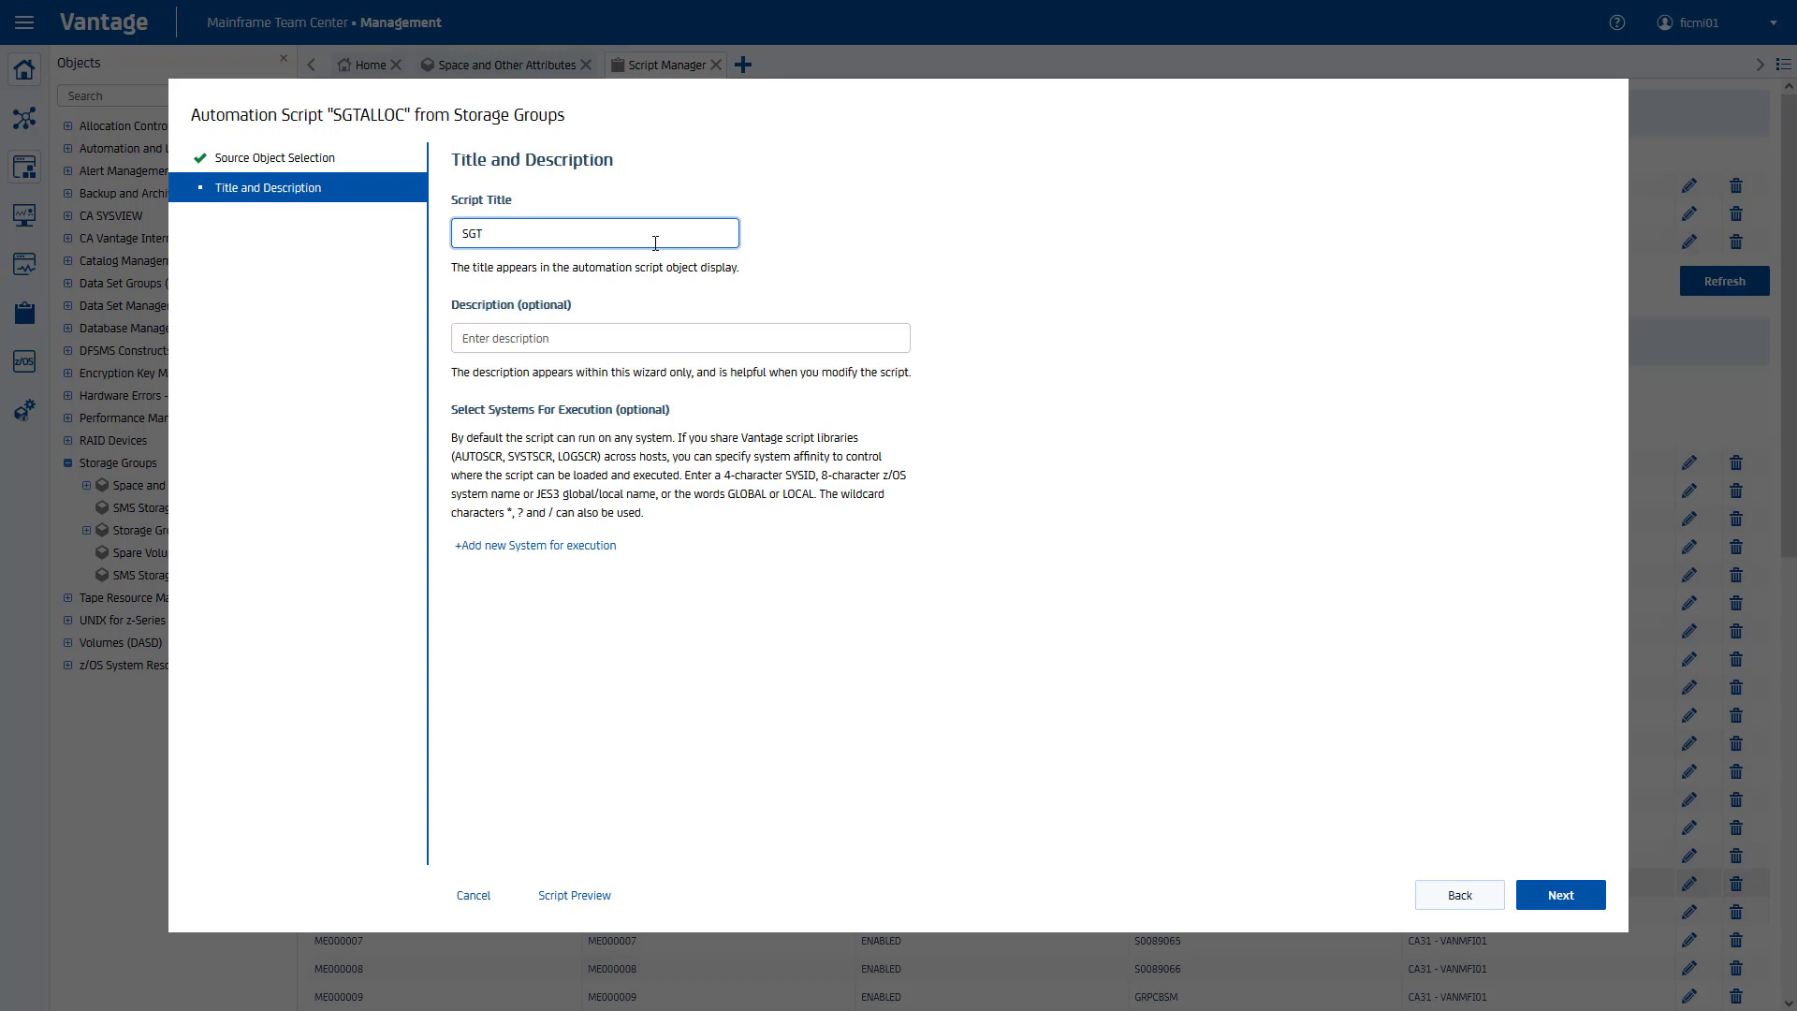
text( report)
click(1544, 896)
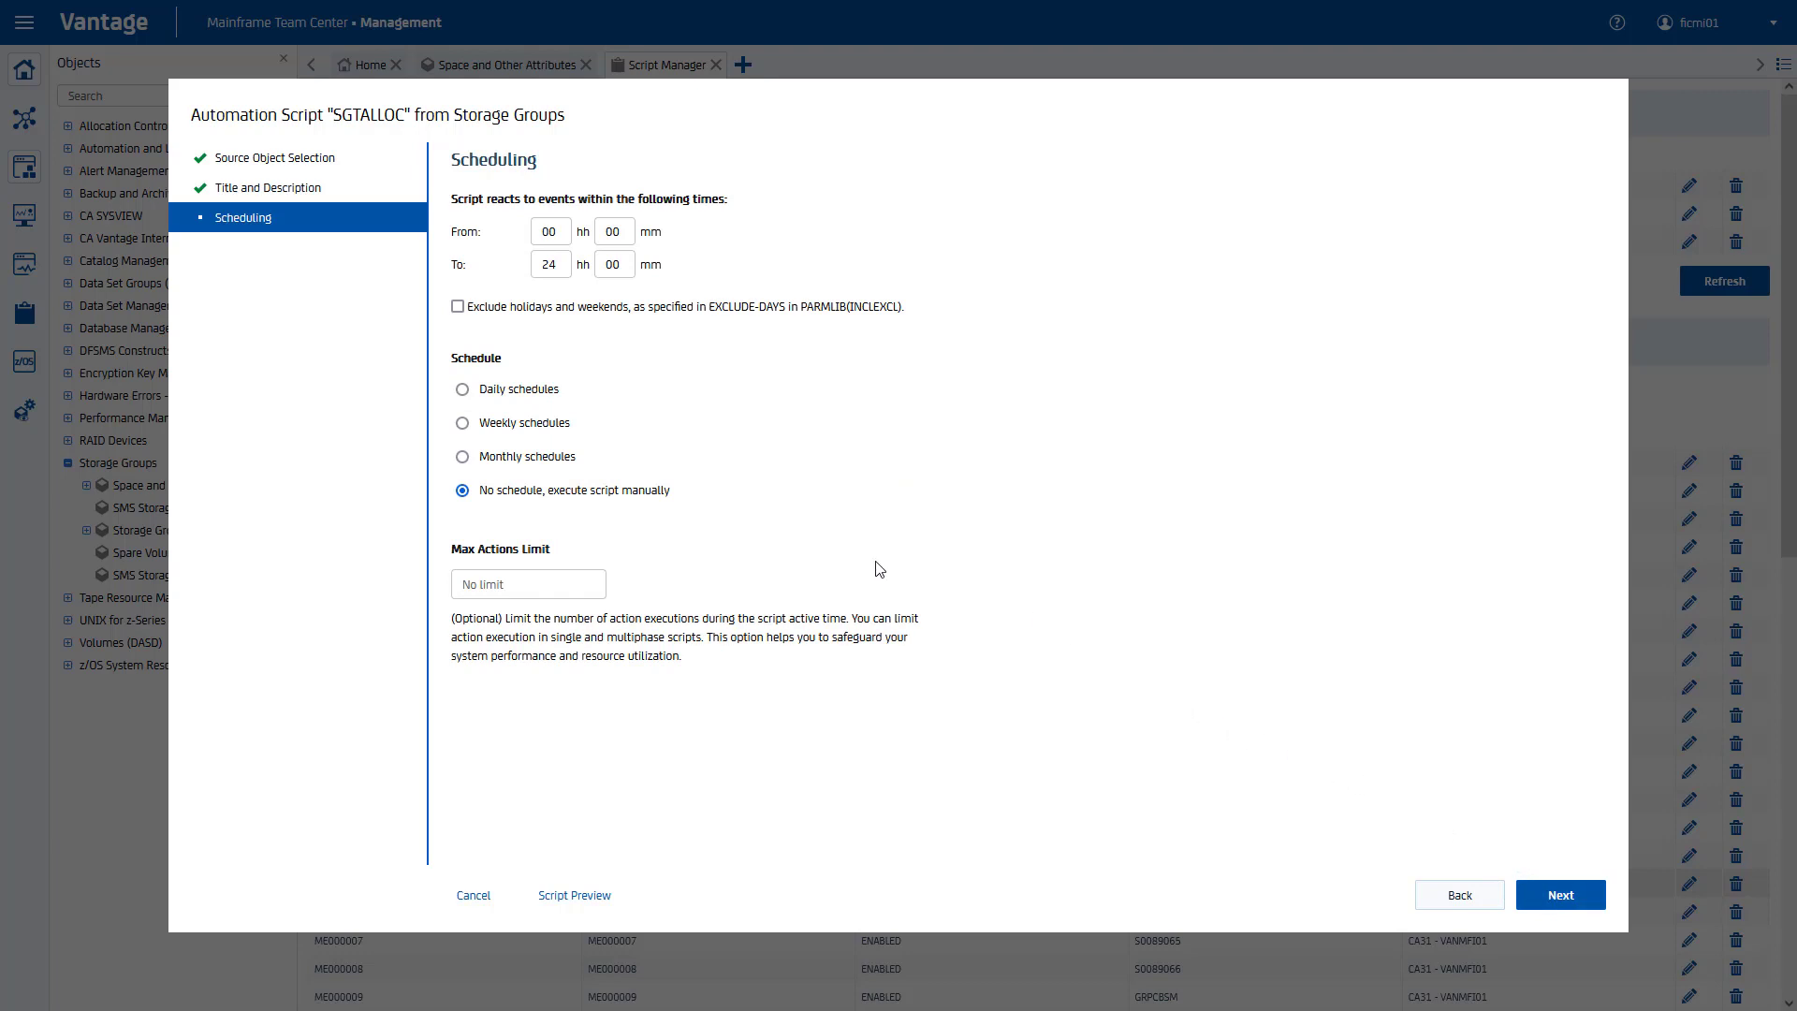
Step: Schedule the script to run weekly on Fridays
click(463, 424)
click(536, 552)
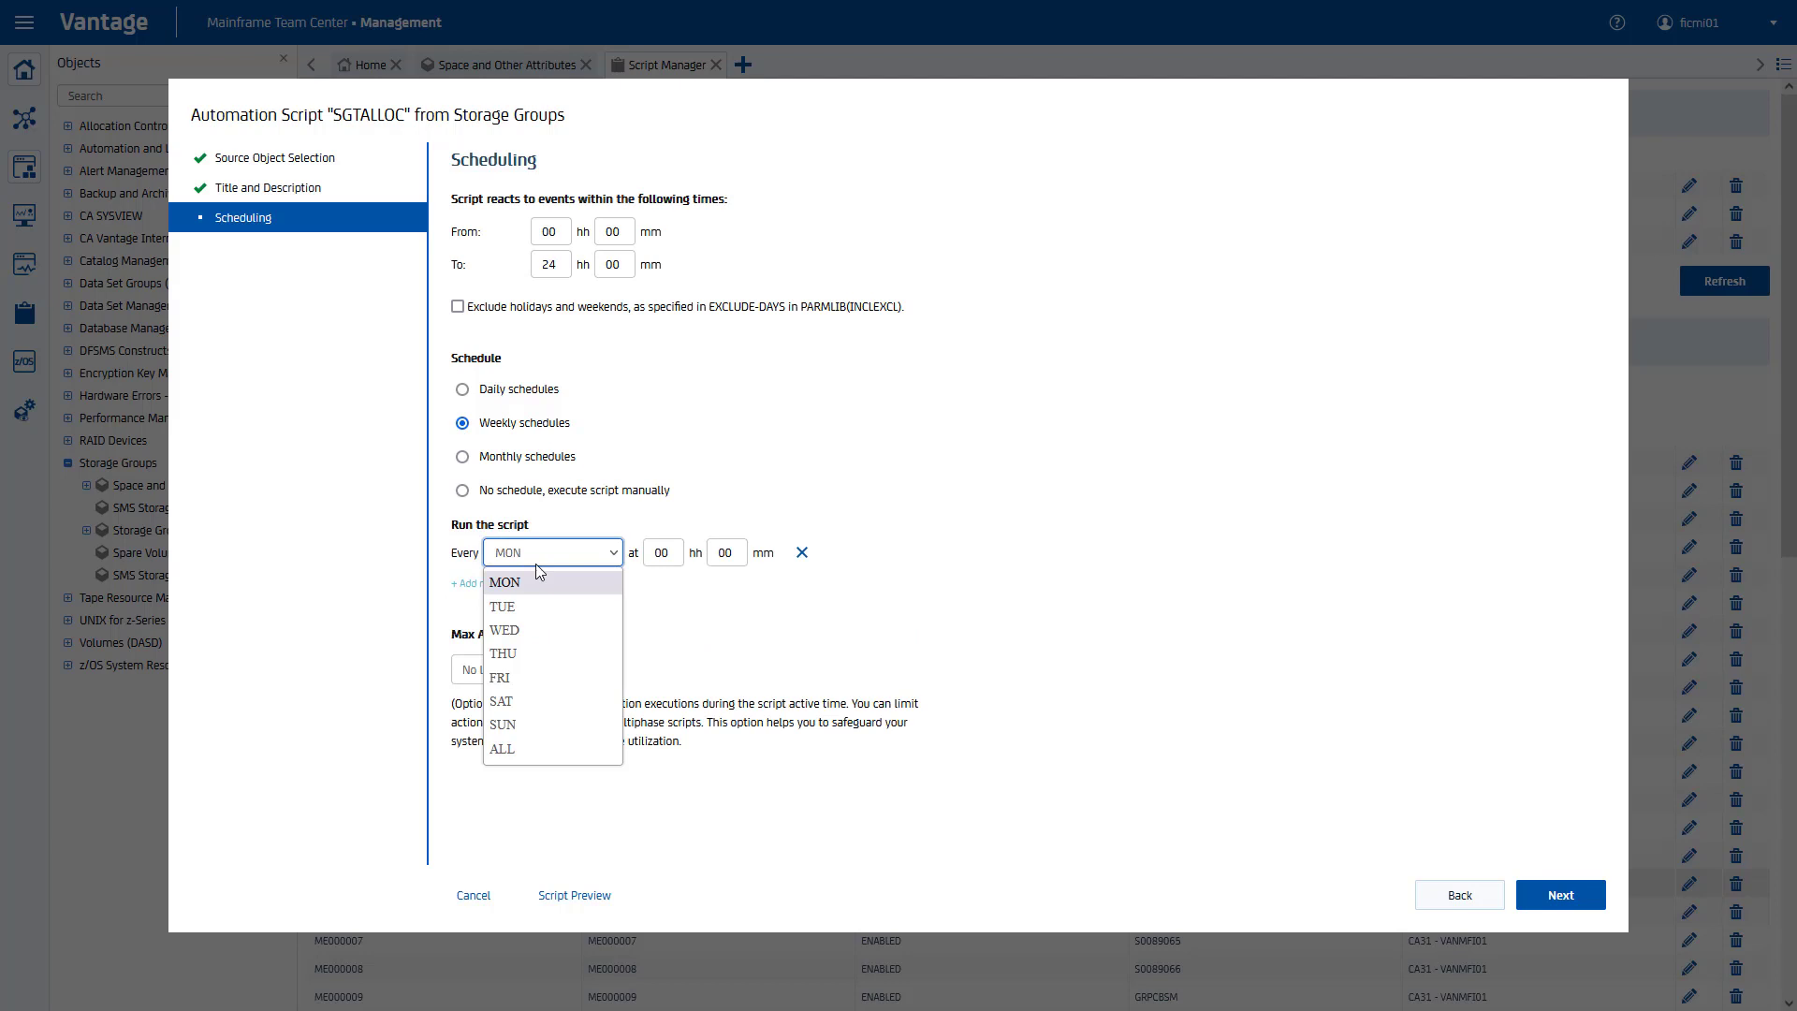
click(538, 674)
click(676, 552)
click(1561, 895)
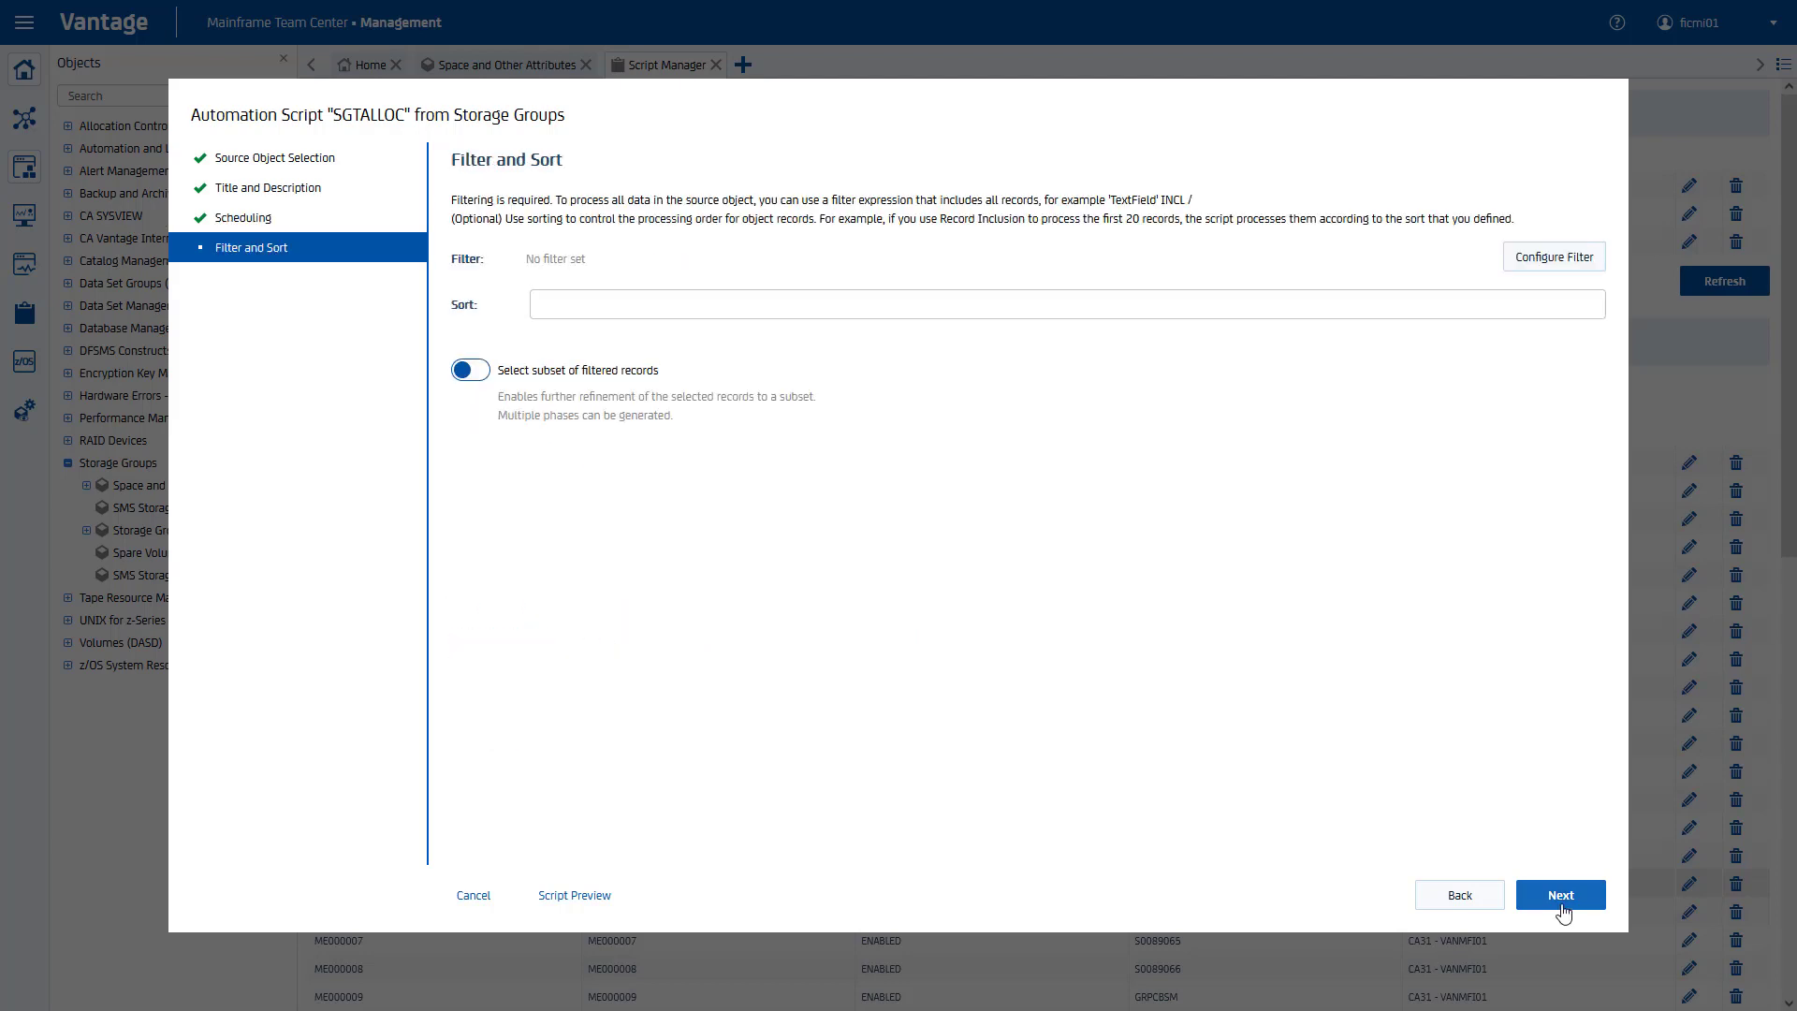
Step: Filter the script's records with 'SG Name' INCL SGT/ AND '% Allo' <> 0
click(1553, 257)
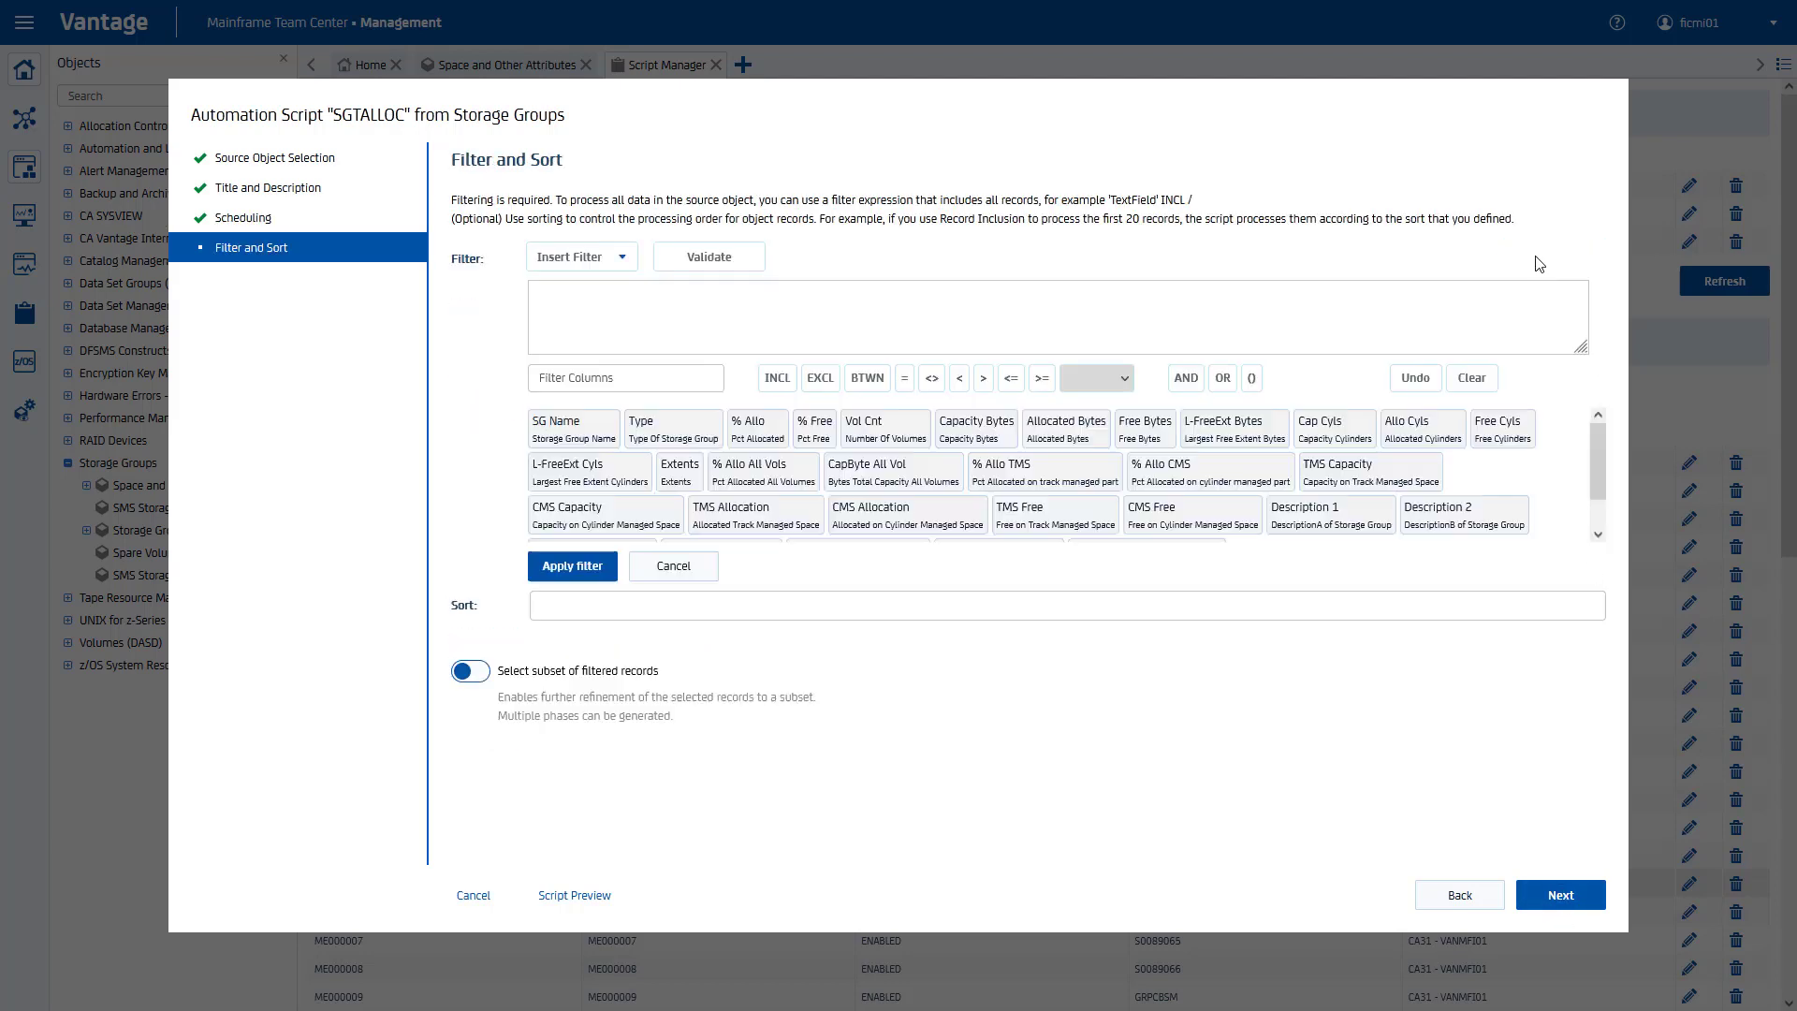
click(574, 428)
click(774, 379)
text(SGT)
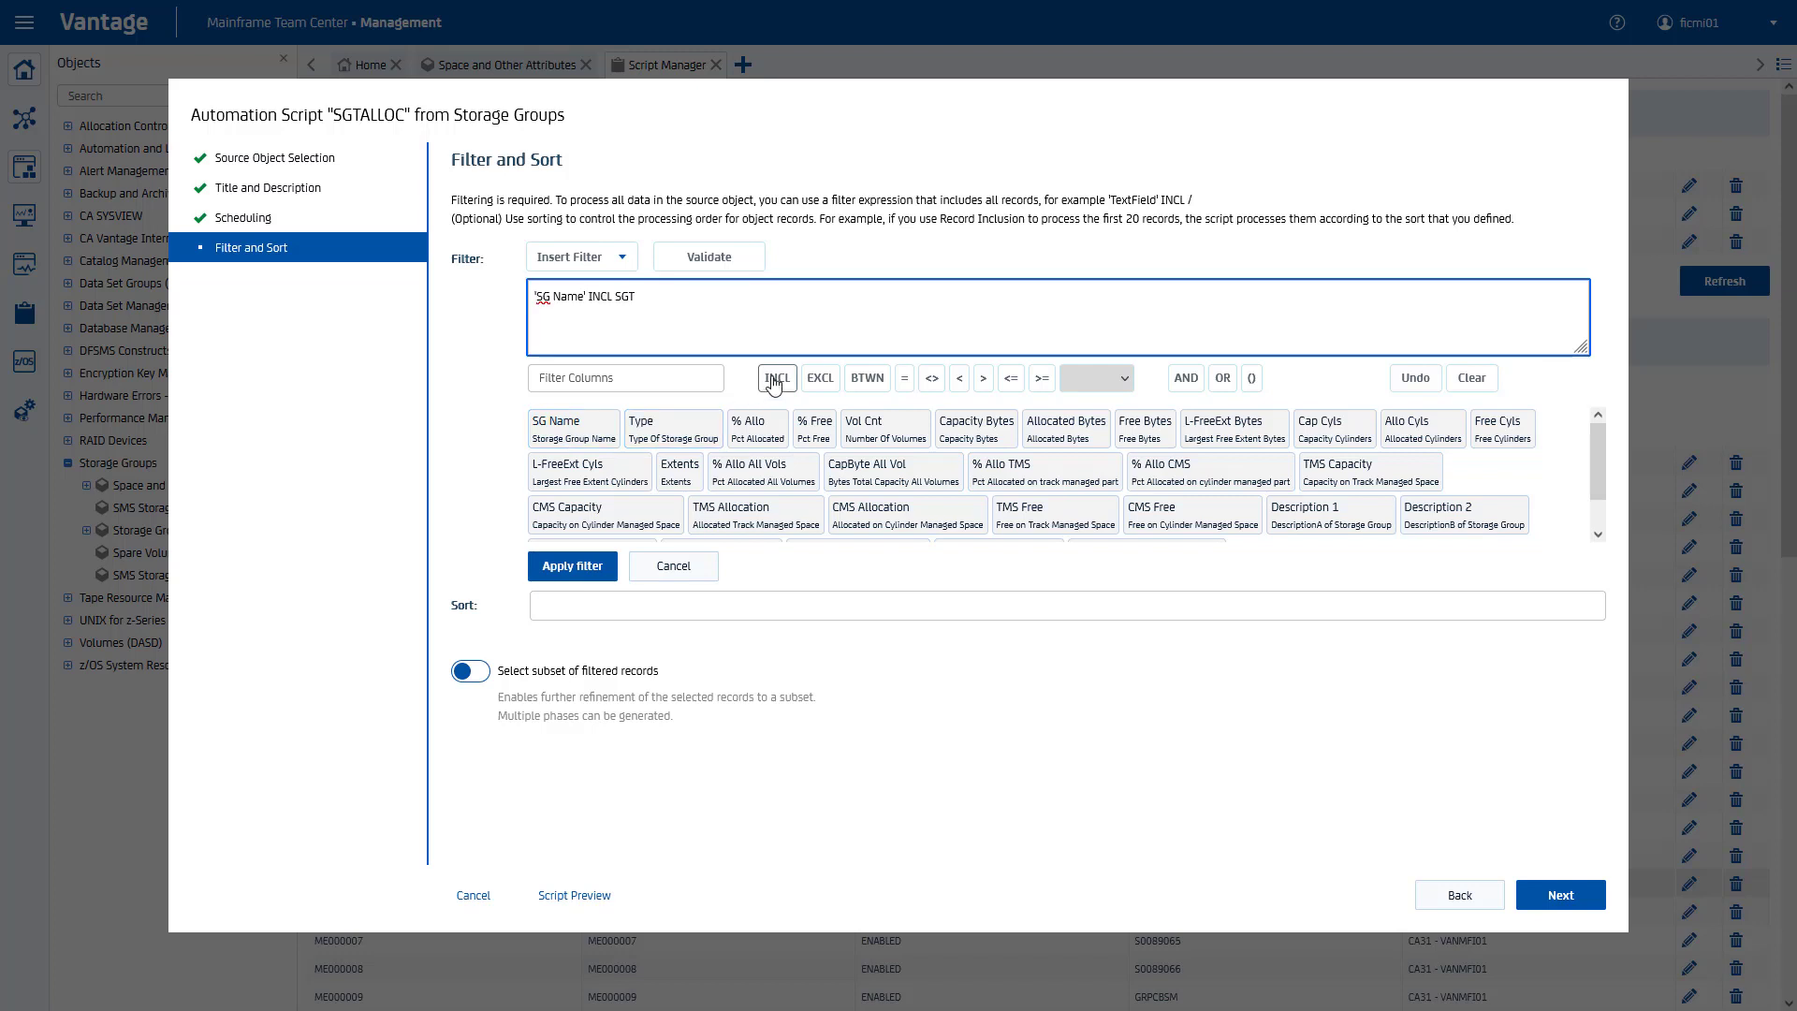
text(/ AND)
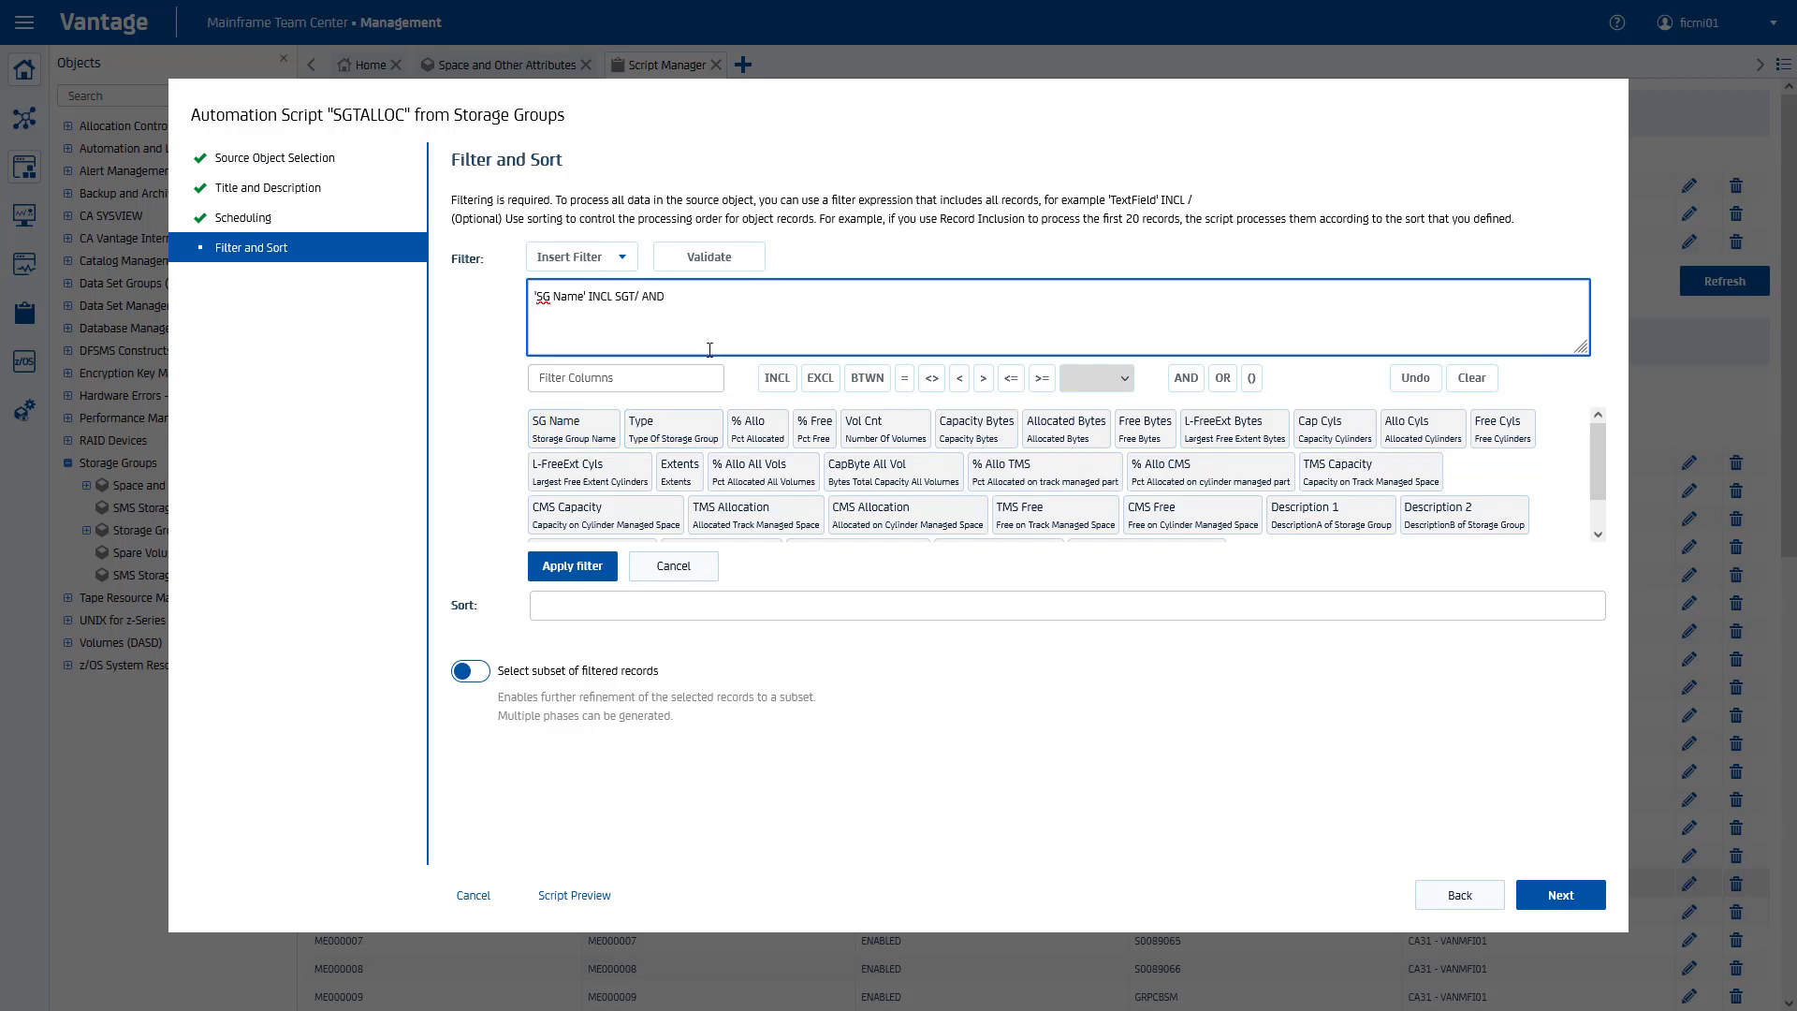
click(758, 429)
click(932, 378)
text(0)
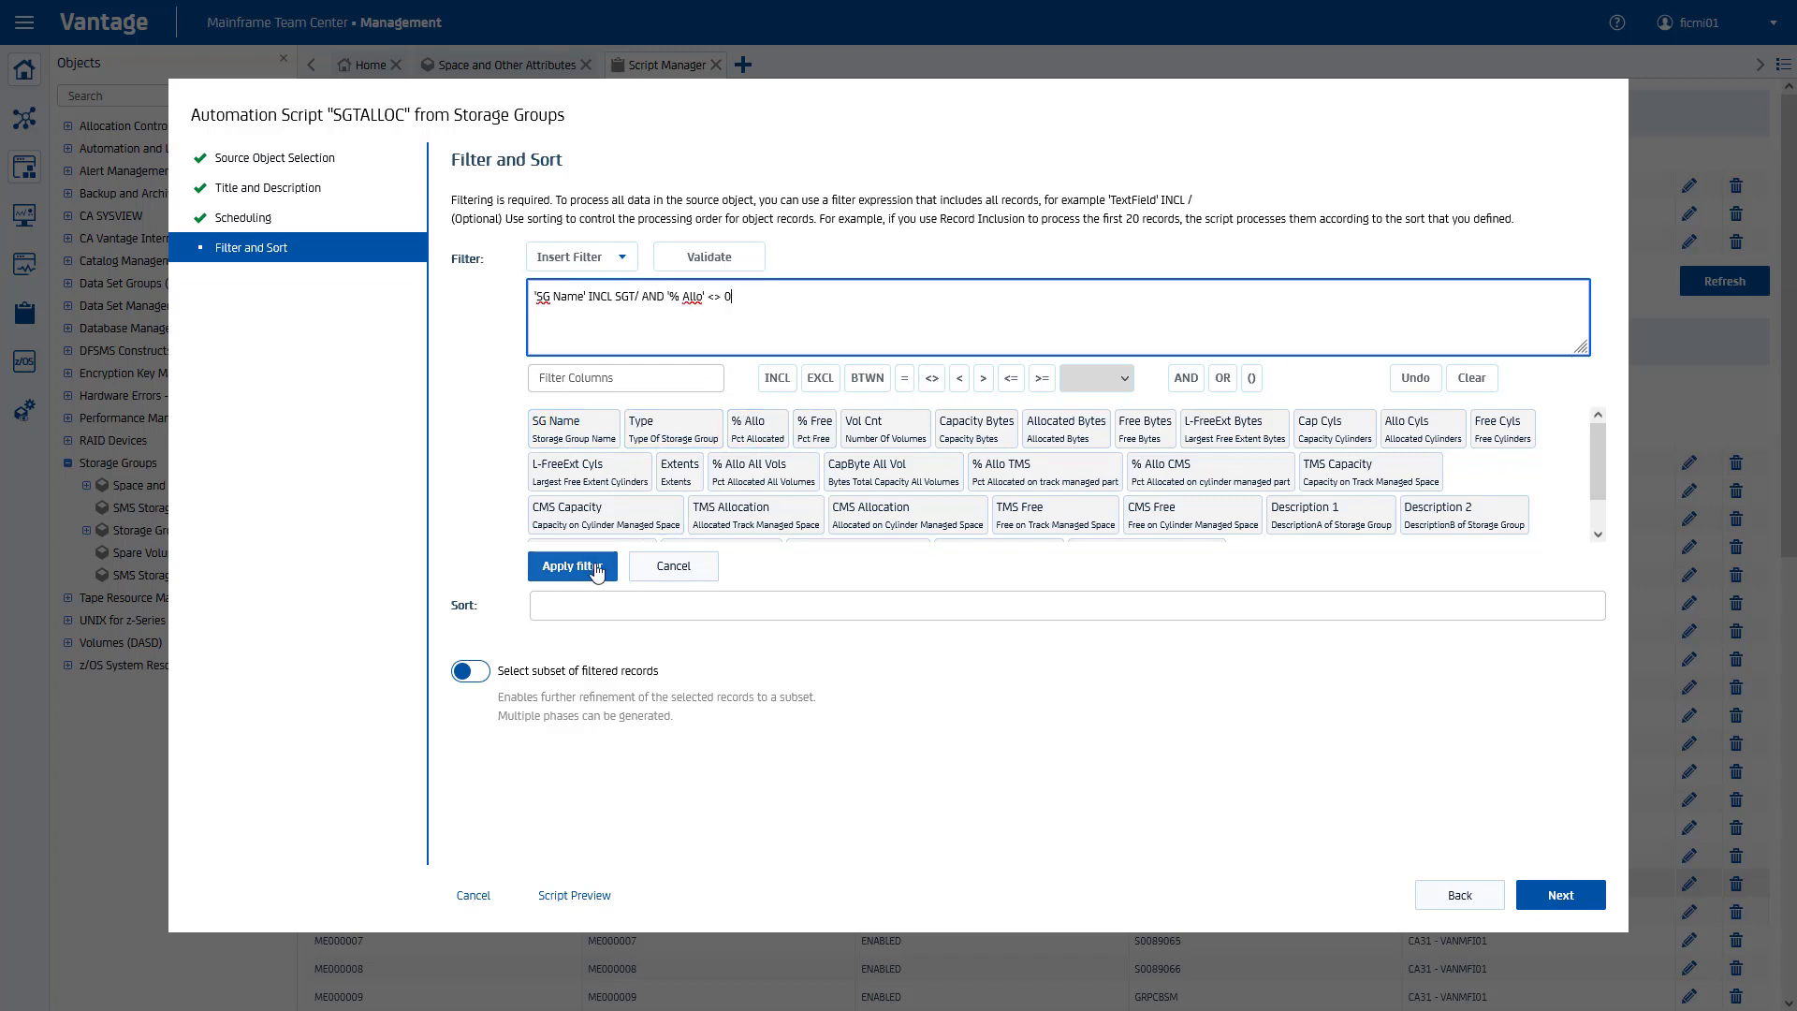
click(573, 566)
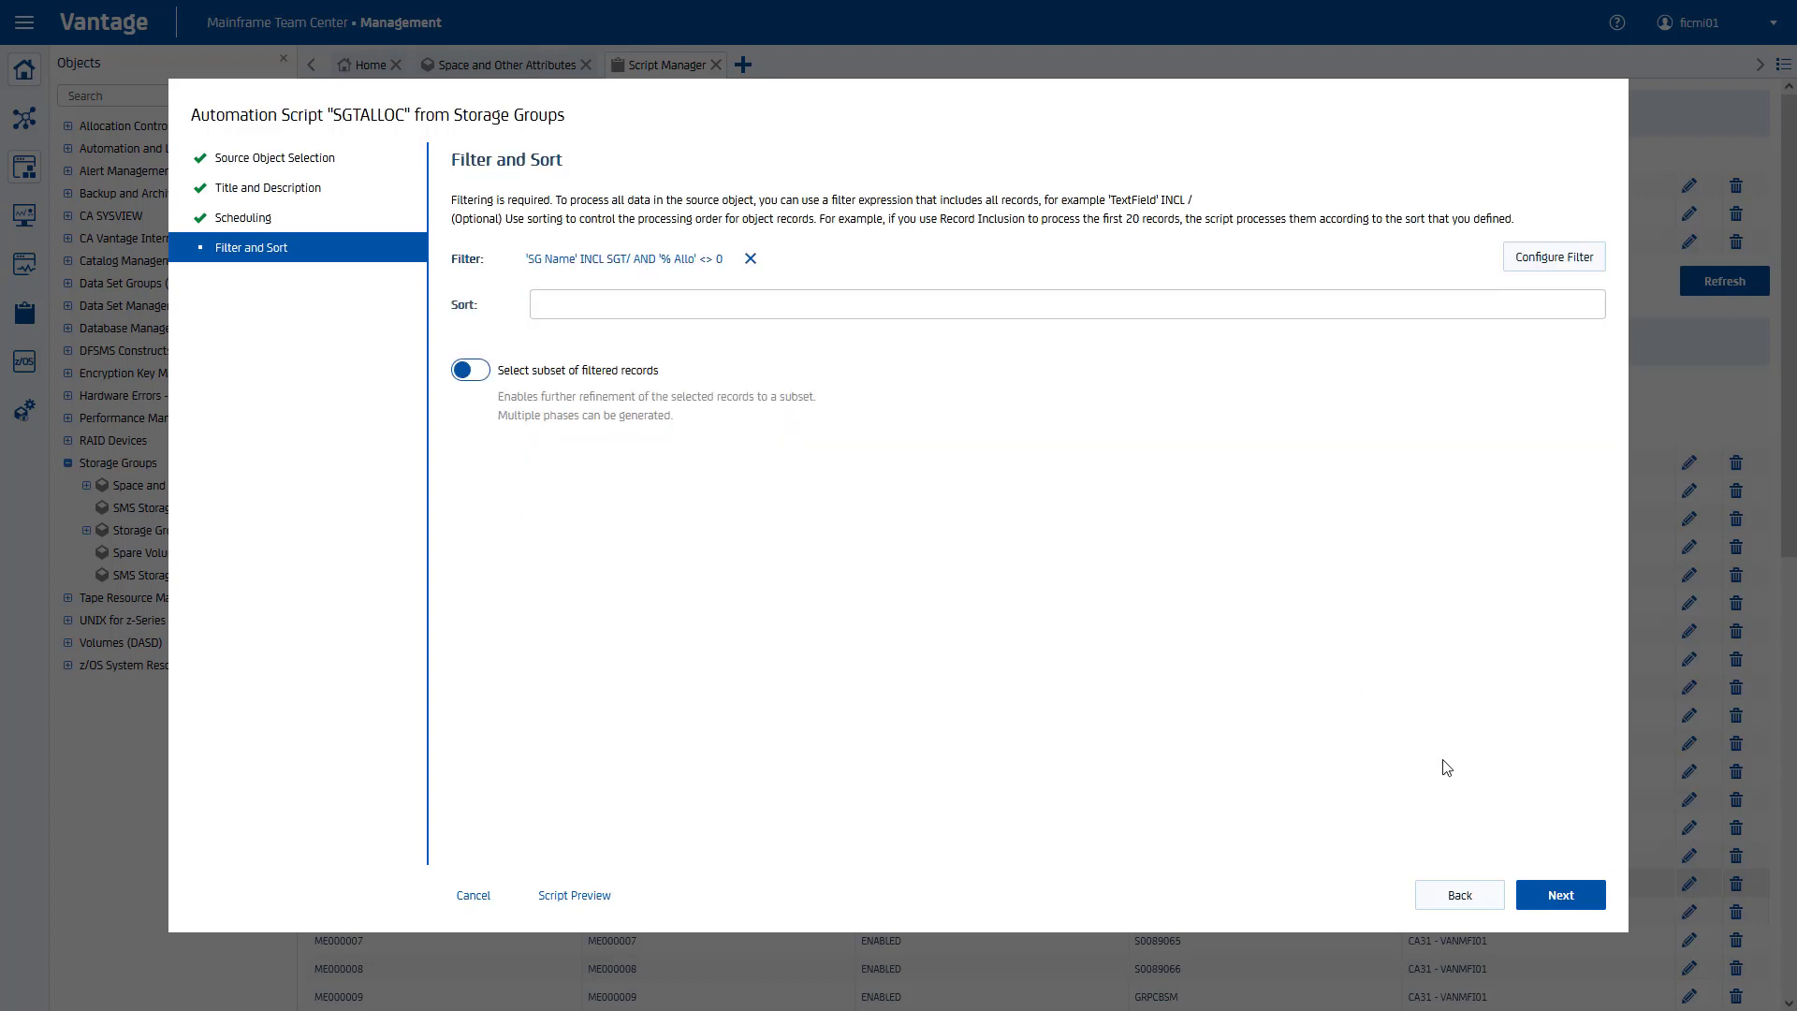
click(1551, 898)
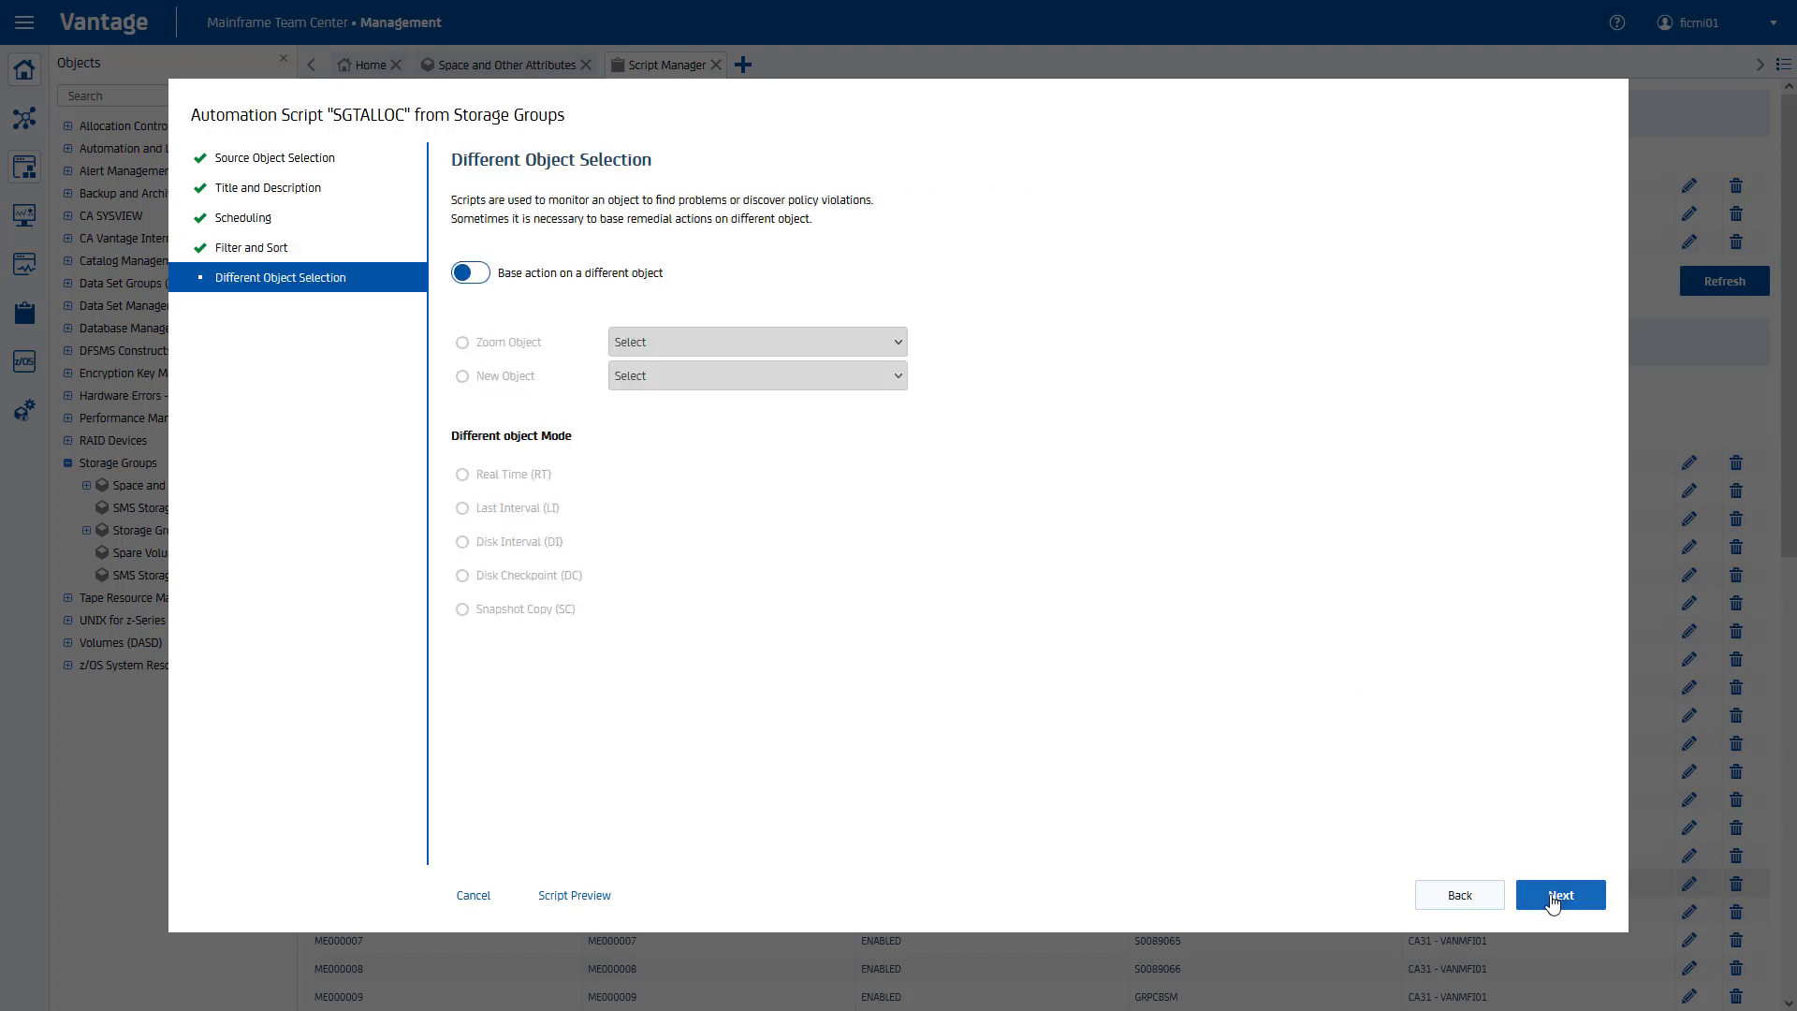
Step: Choose Perform Object Action and Send Email as the script's actions
click(1551, 899)
click(1558, 894)
click(1559, 894)
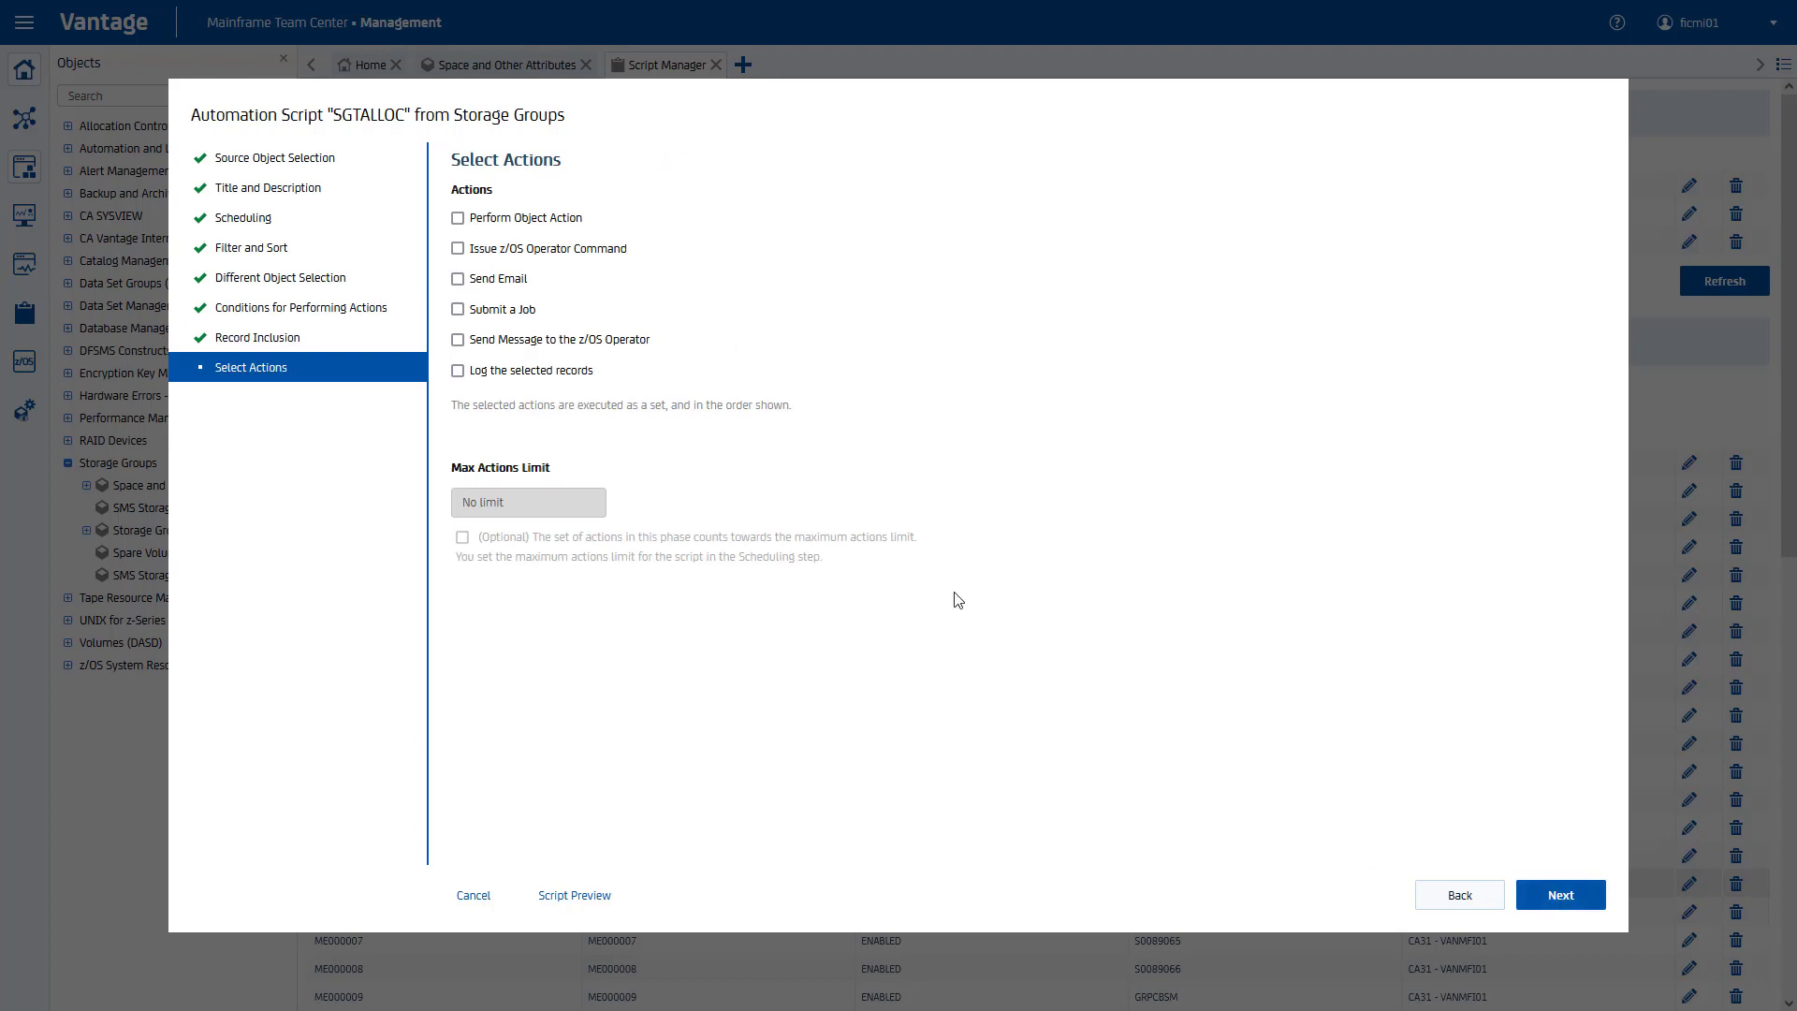
click(459, 219)
click(458, 280)
click(1582, 896)
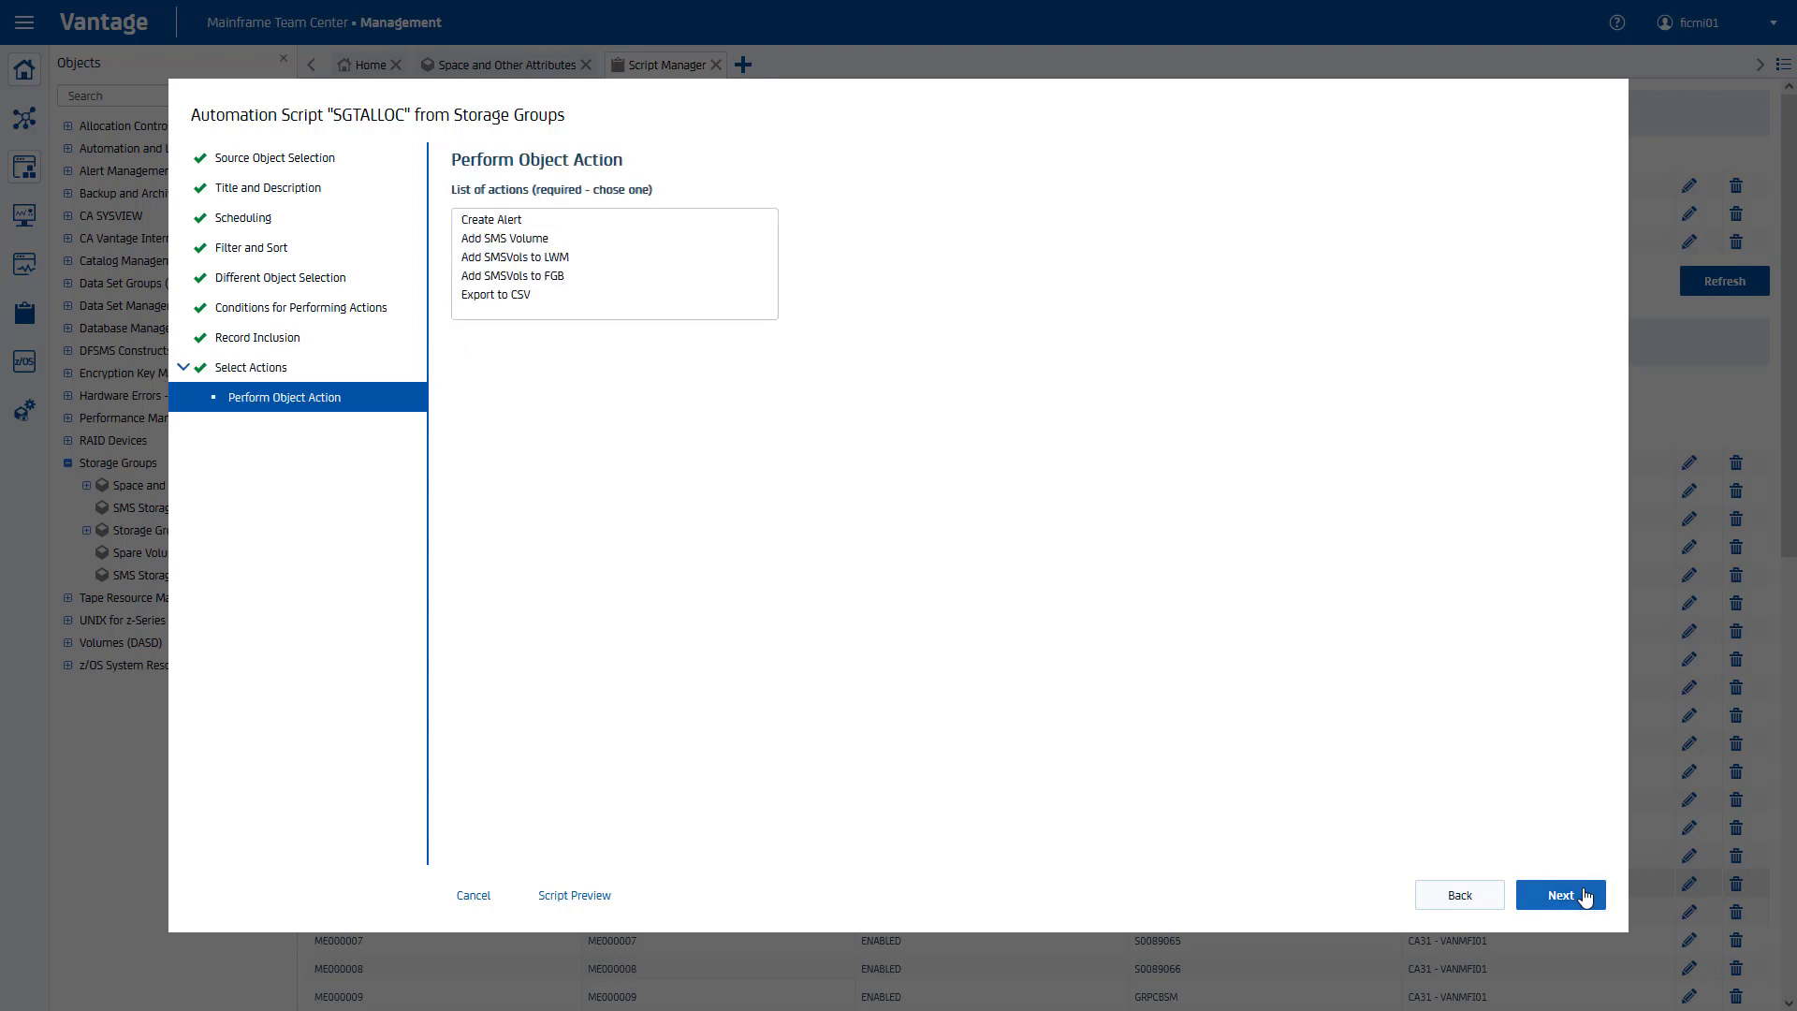
Step: Export the records to CSV data set PUBLIC.FICMI01.SGTALLOC with a header row
click(538, 296)
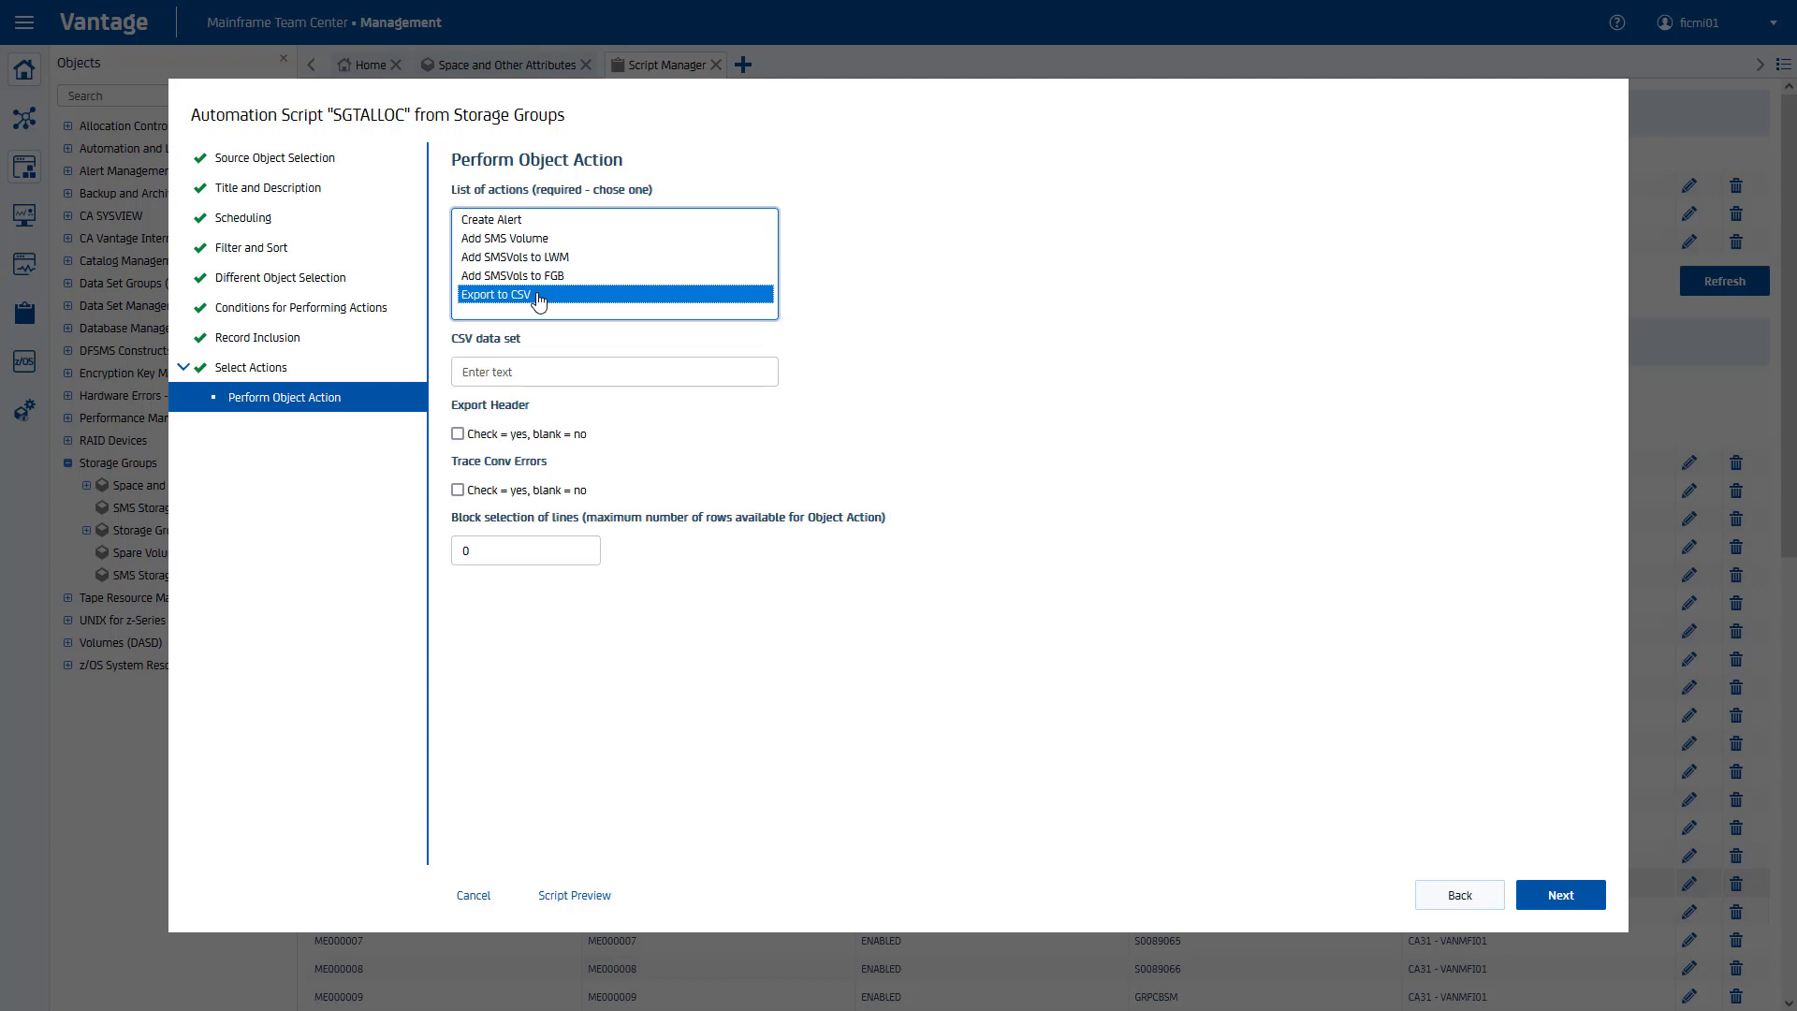
click(554, 372)
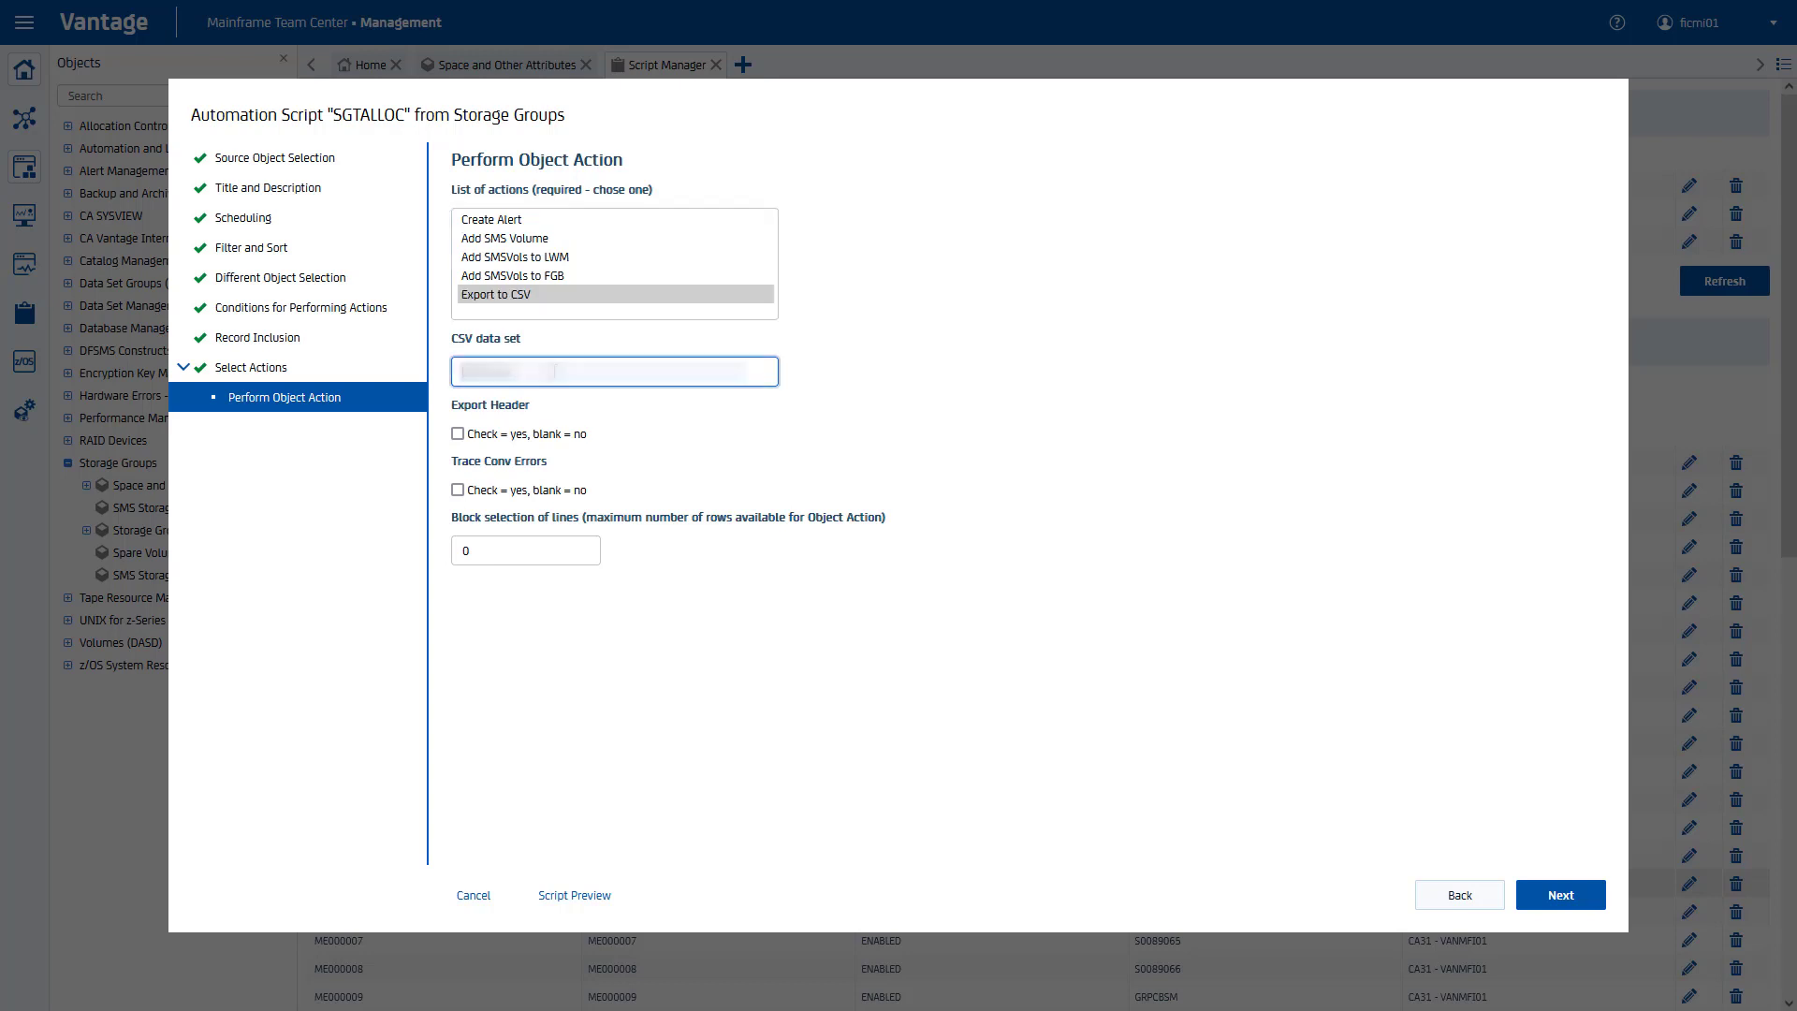
text(PUBLIC.FICMI01.SGTALLOC)
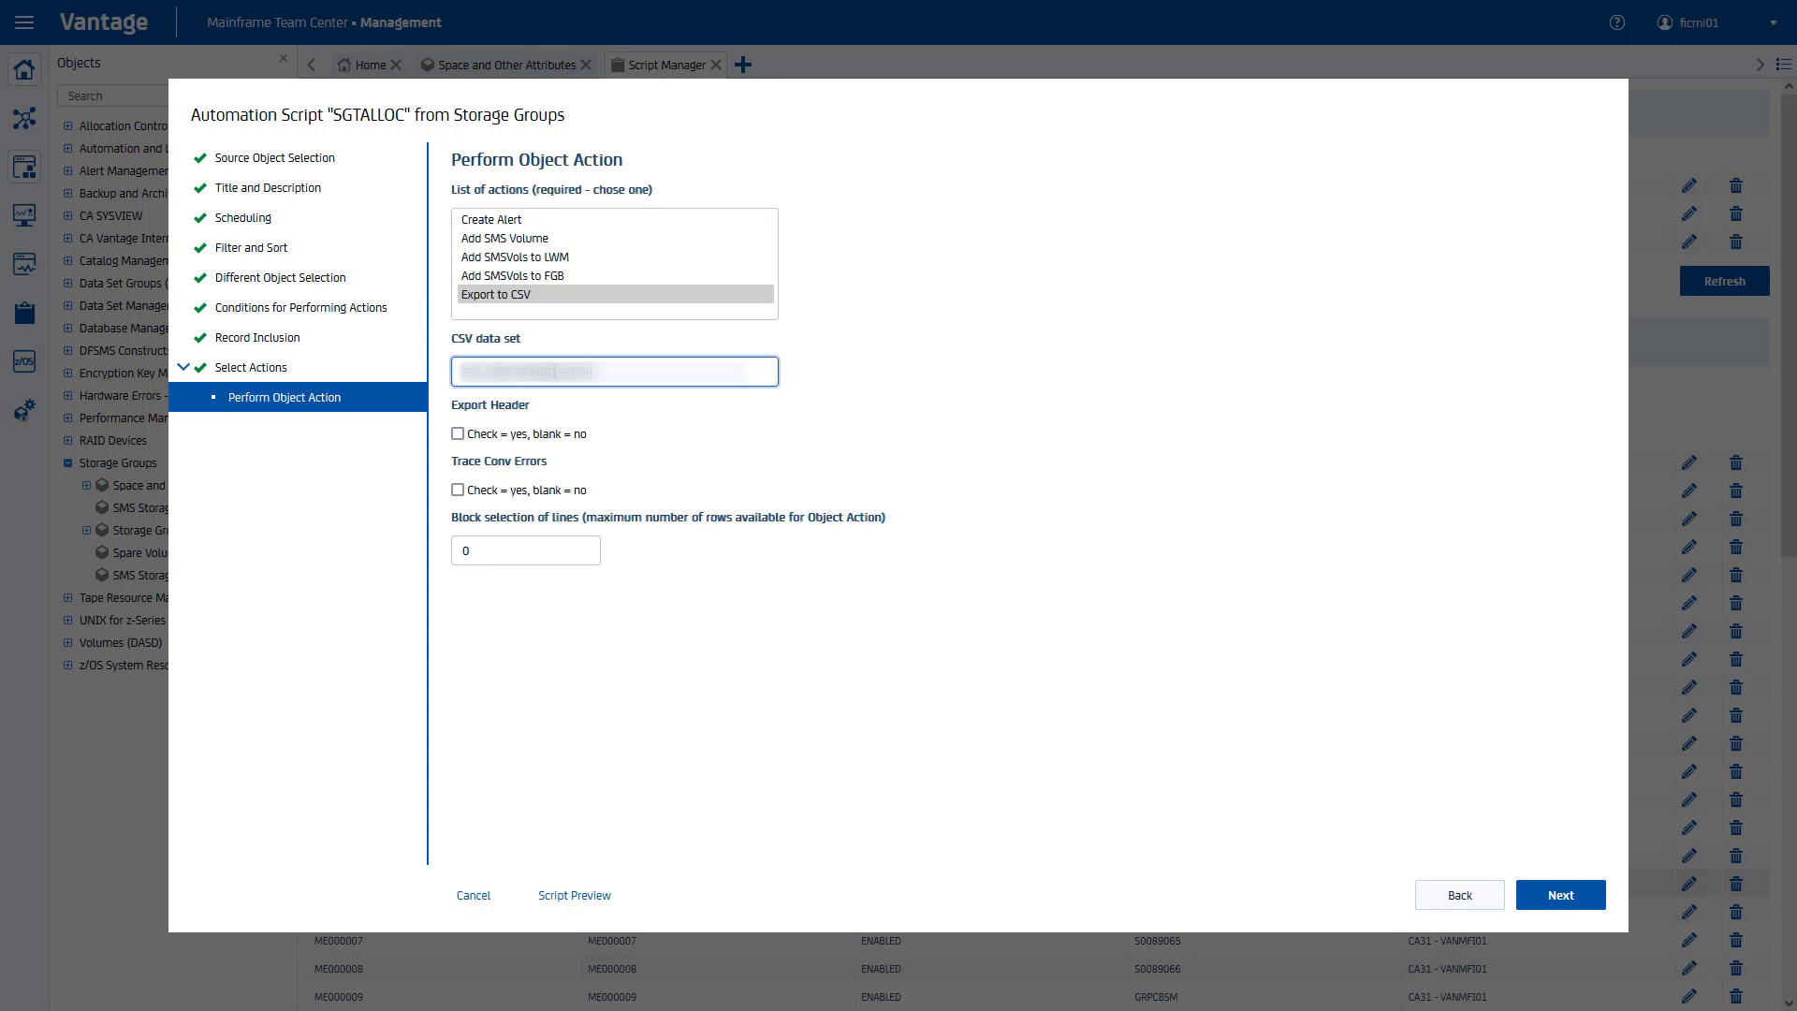
click(458, 434)
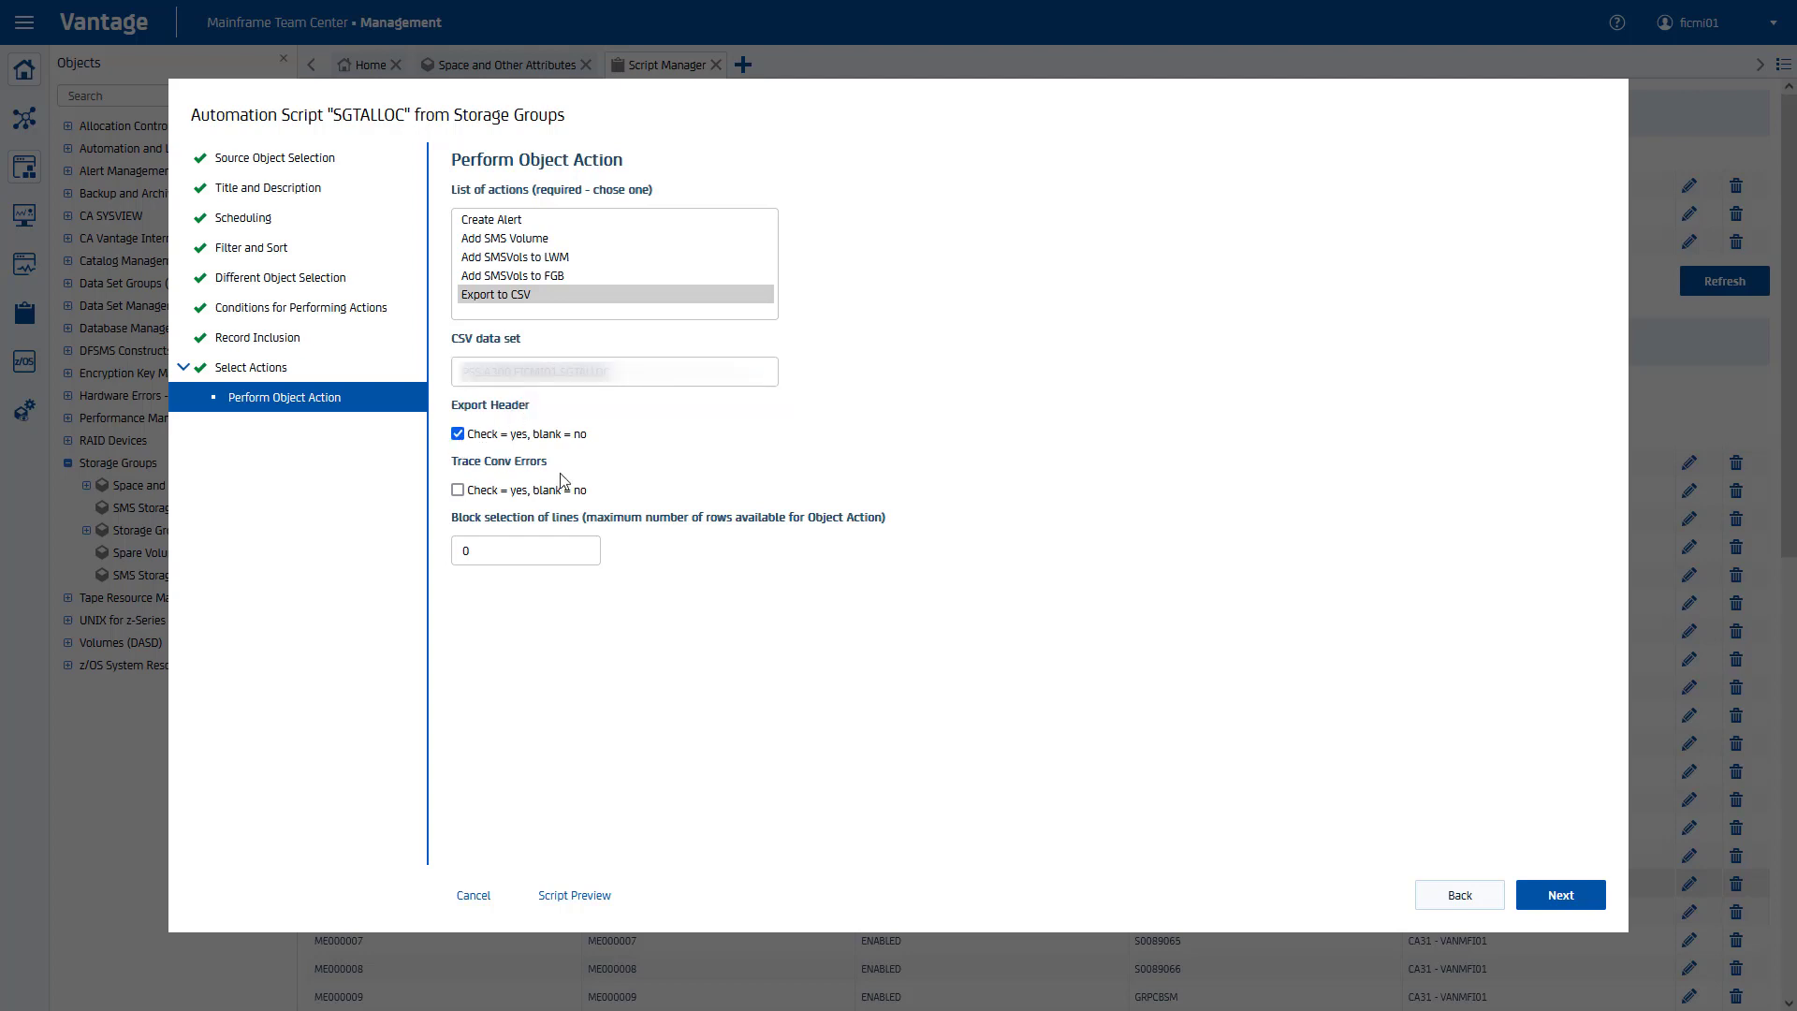
click(1553, 894)
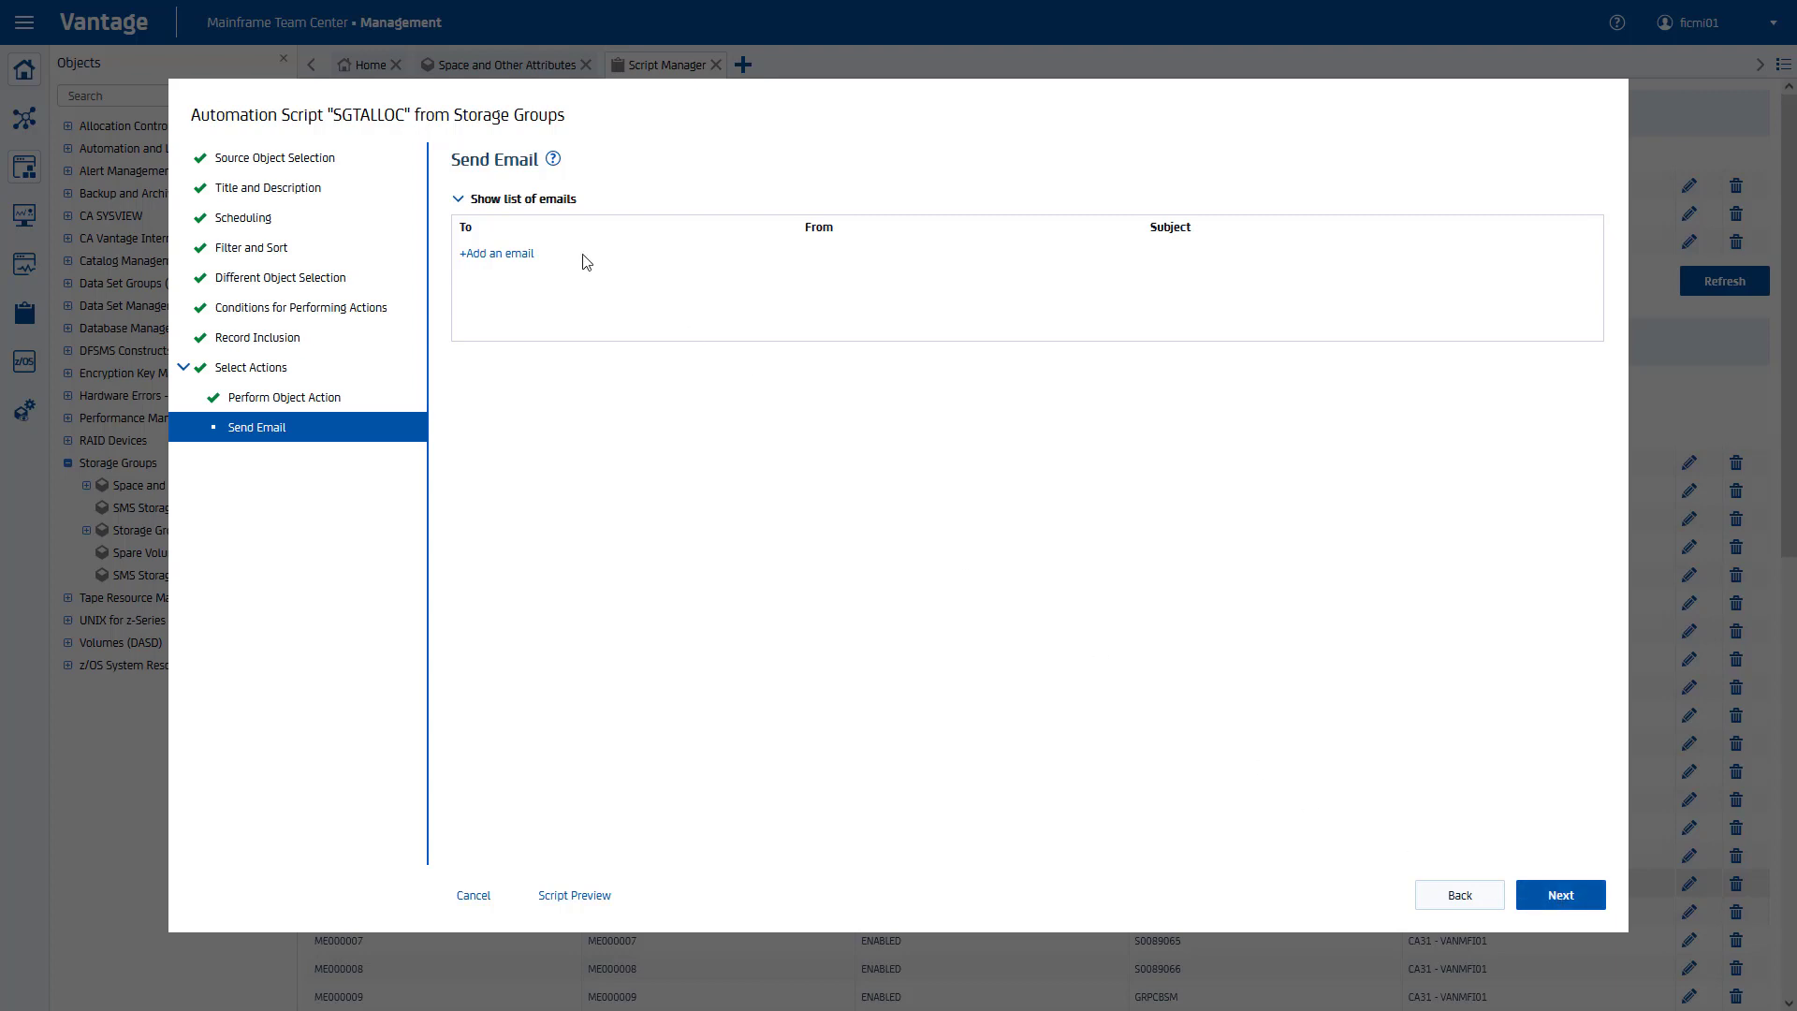
Step: Start a new email reading 'Hello,' then 'This is an automated report generated by Vantage'
click(506, 254)
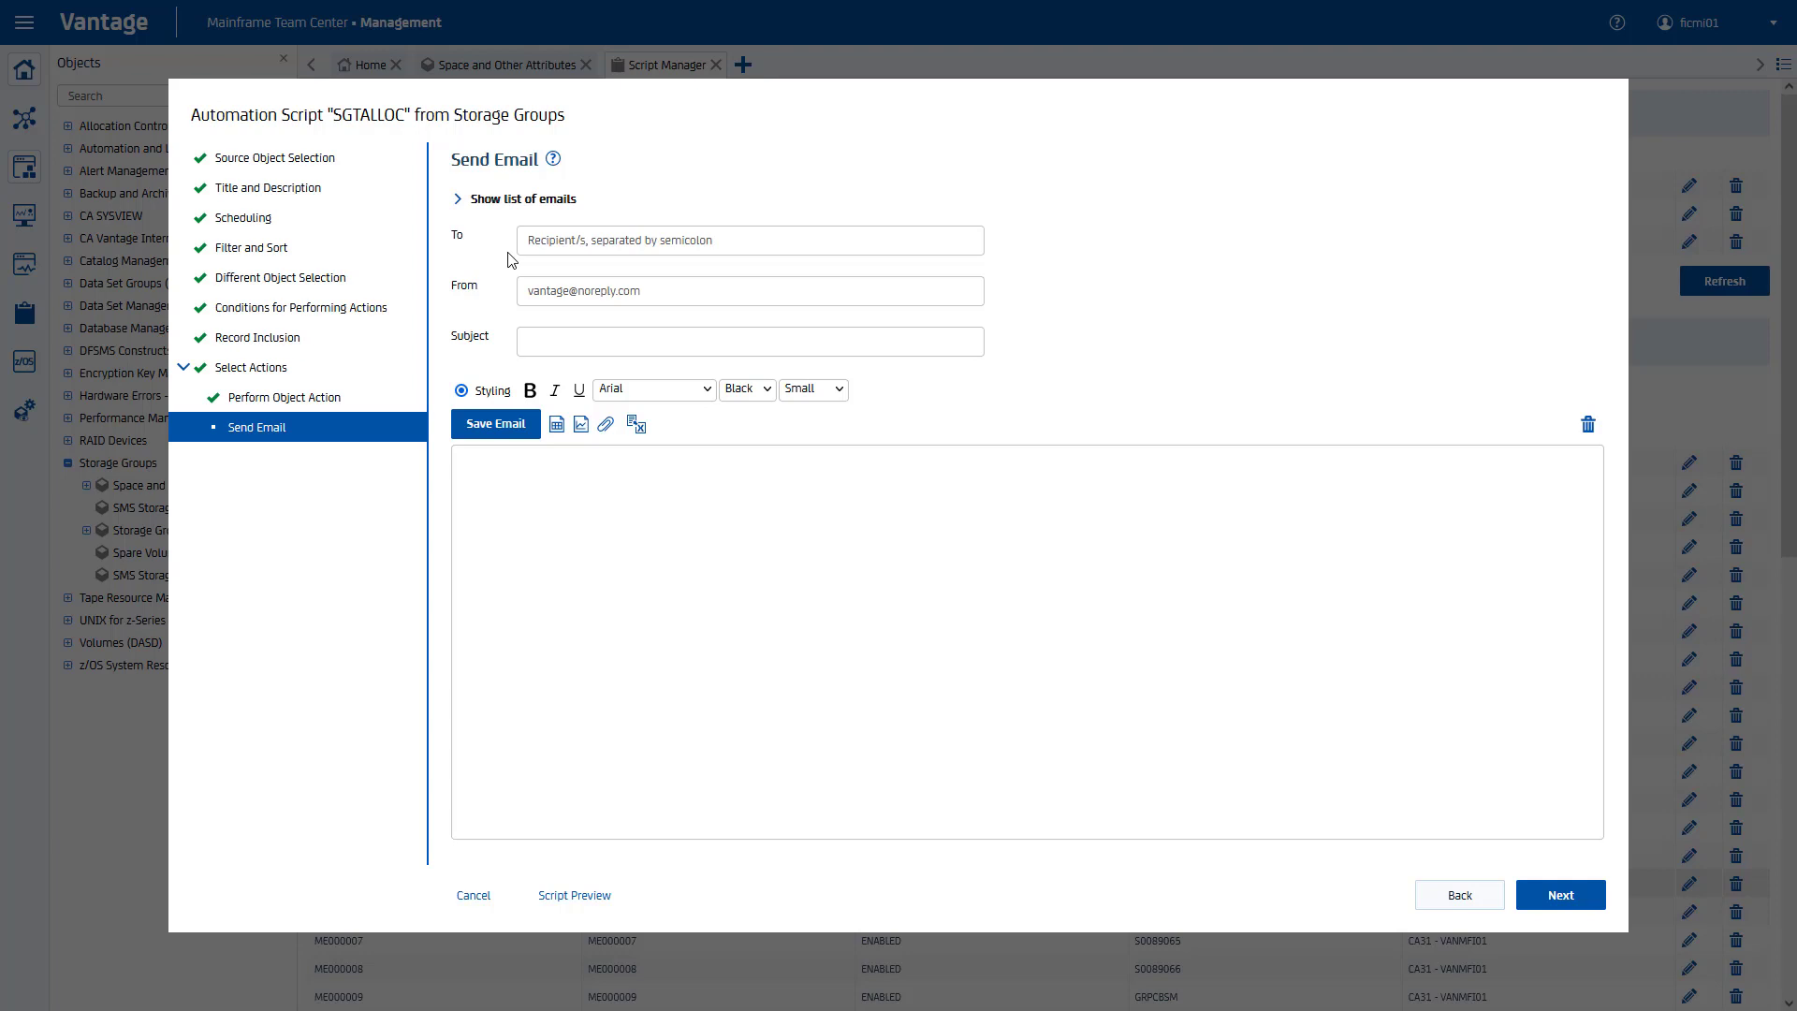
text(Hello,)
key(Return)
text(This is an automated report generated by Vantage)
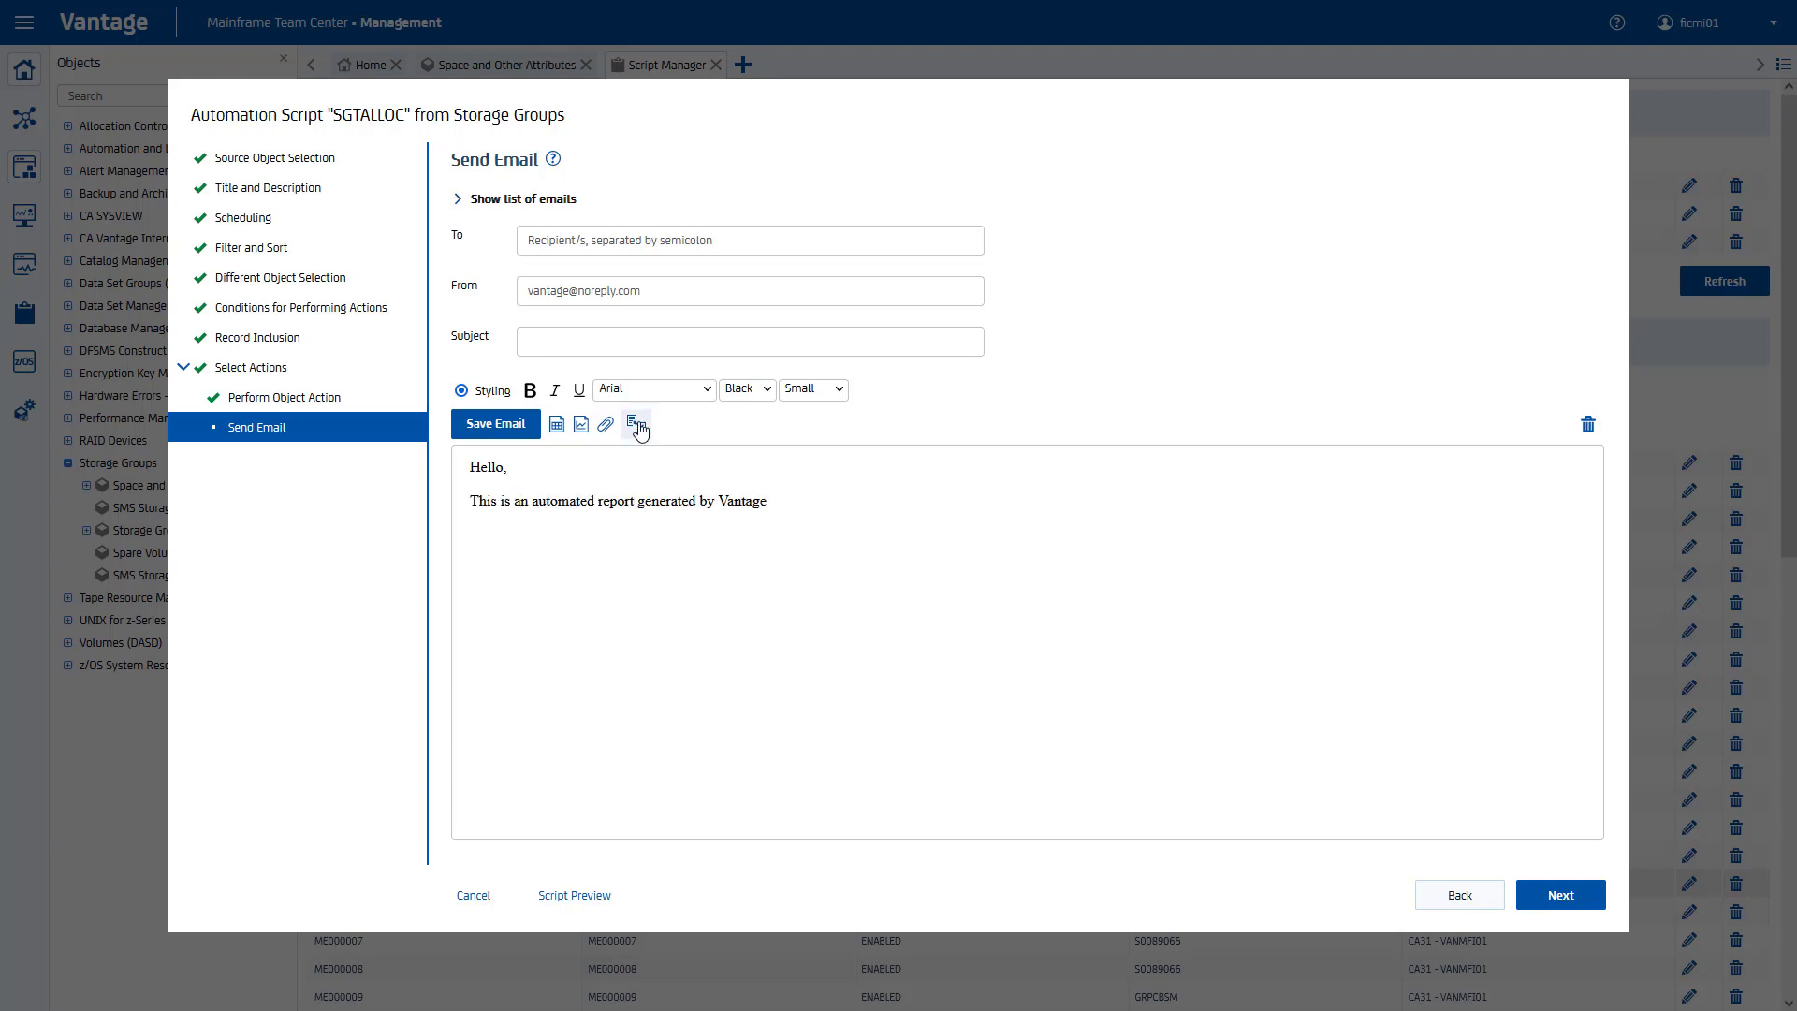
Step: Continue the body with %%SCRNAME%%, 'on %%DATE%% displaying the current allocation of SGT storage groups on' and %%SYSID%%
click(636, 424)
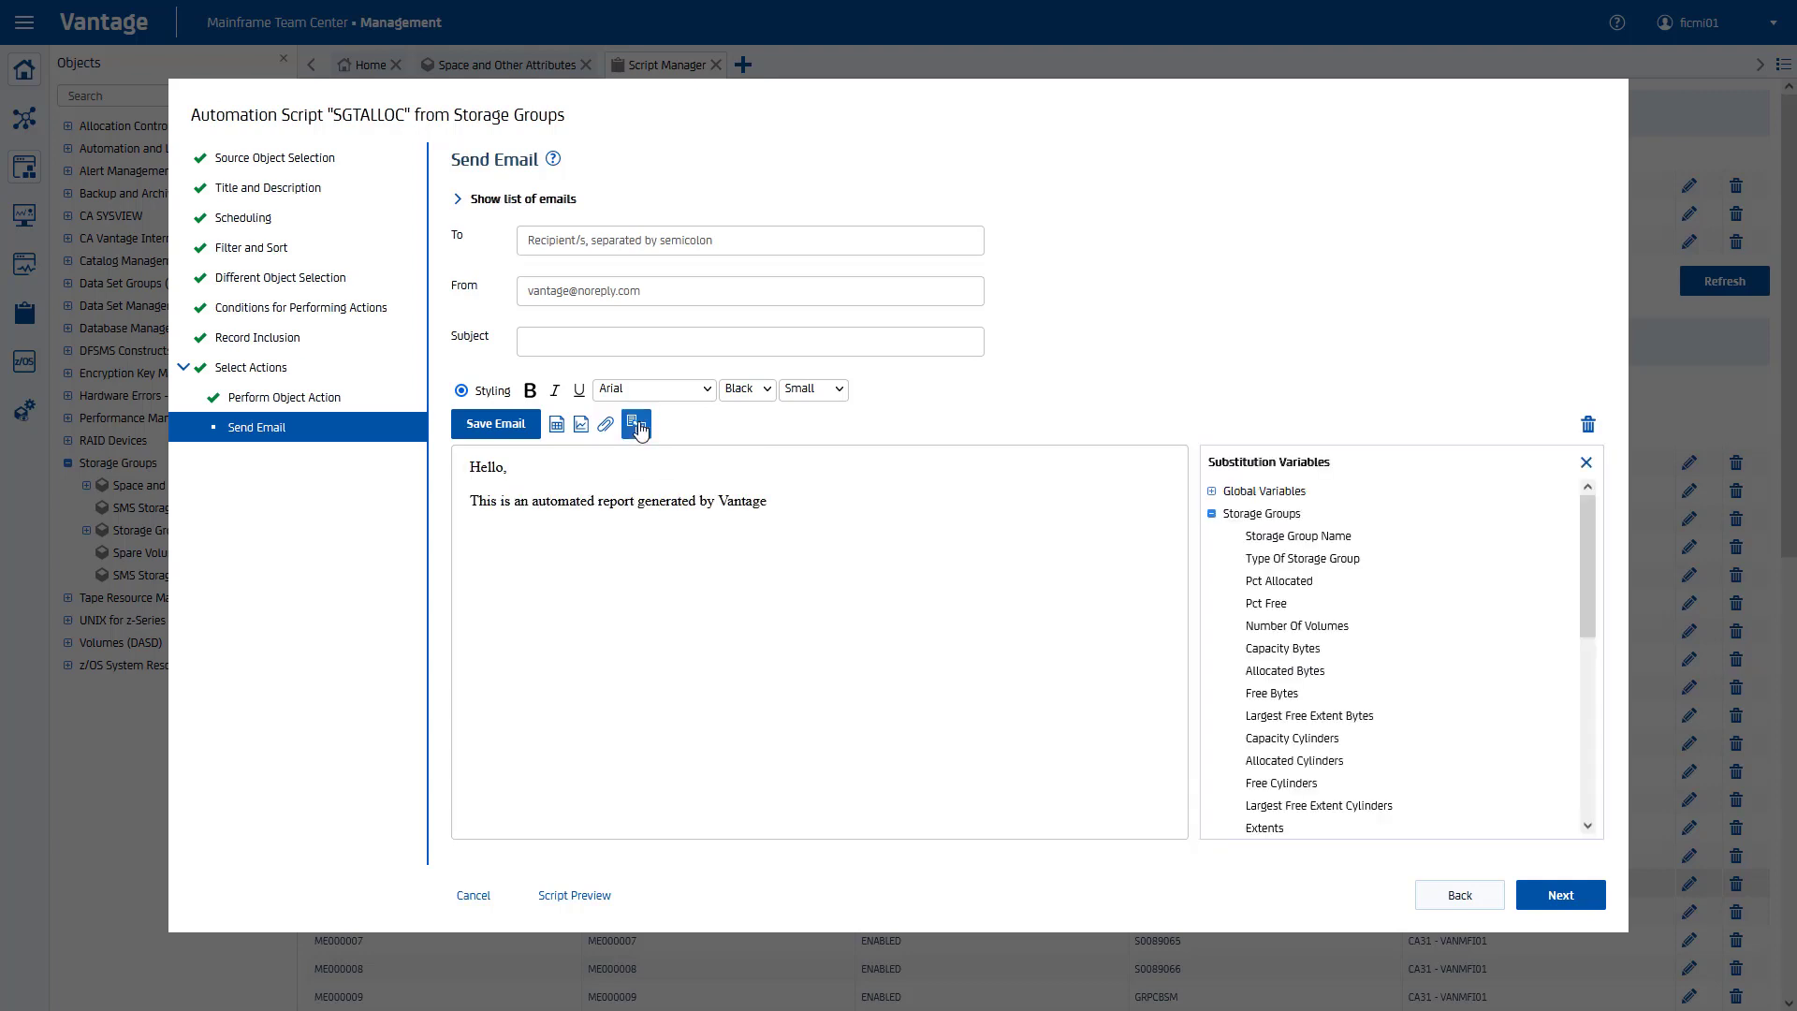
click(1211, 491)
click(1329, 536)
text(on %%DATE%% displayi)
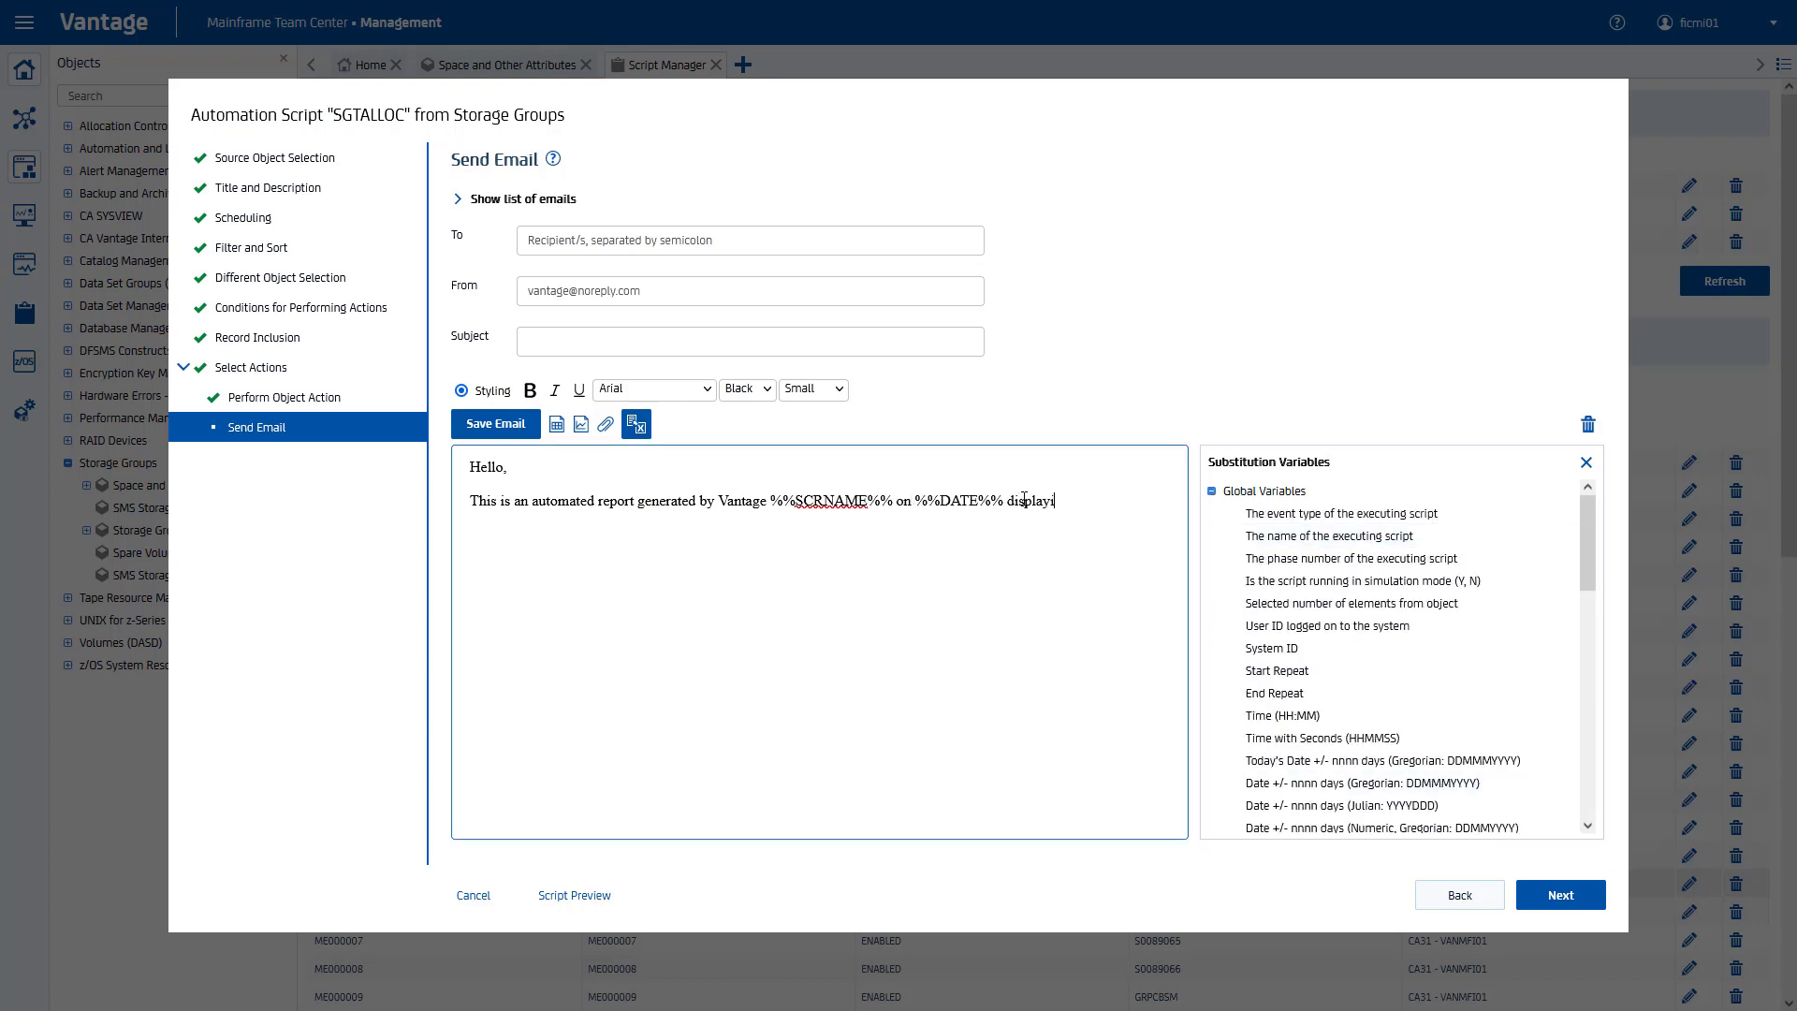
text(ng the current allocation of SGT storage groups o)
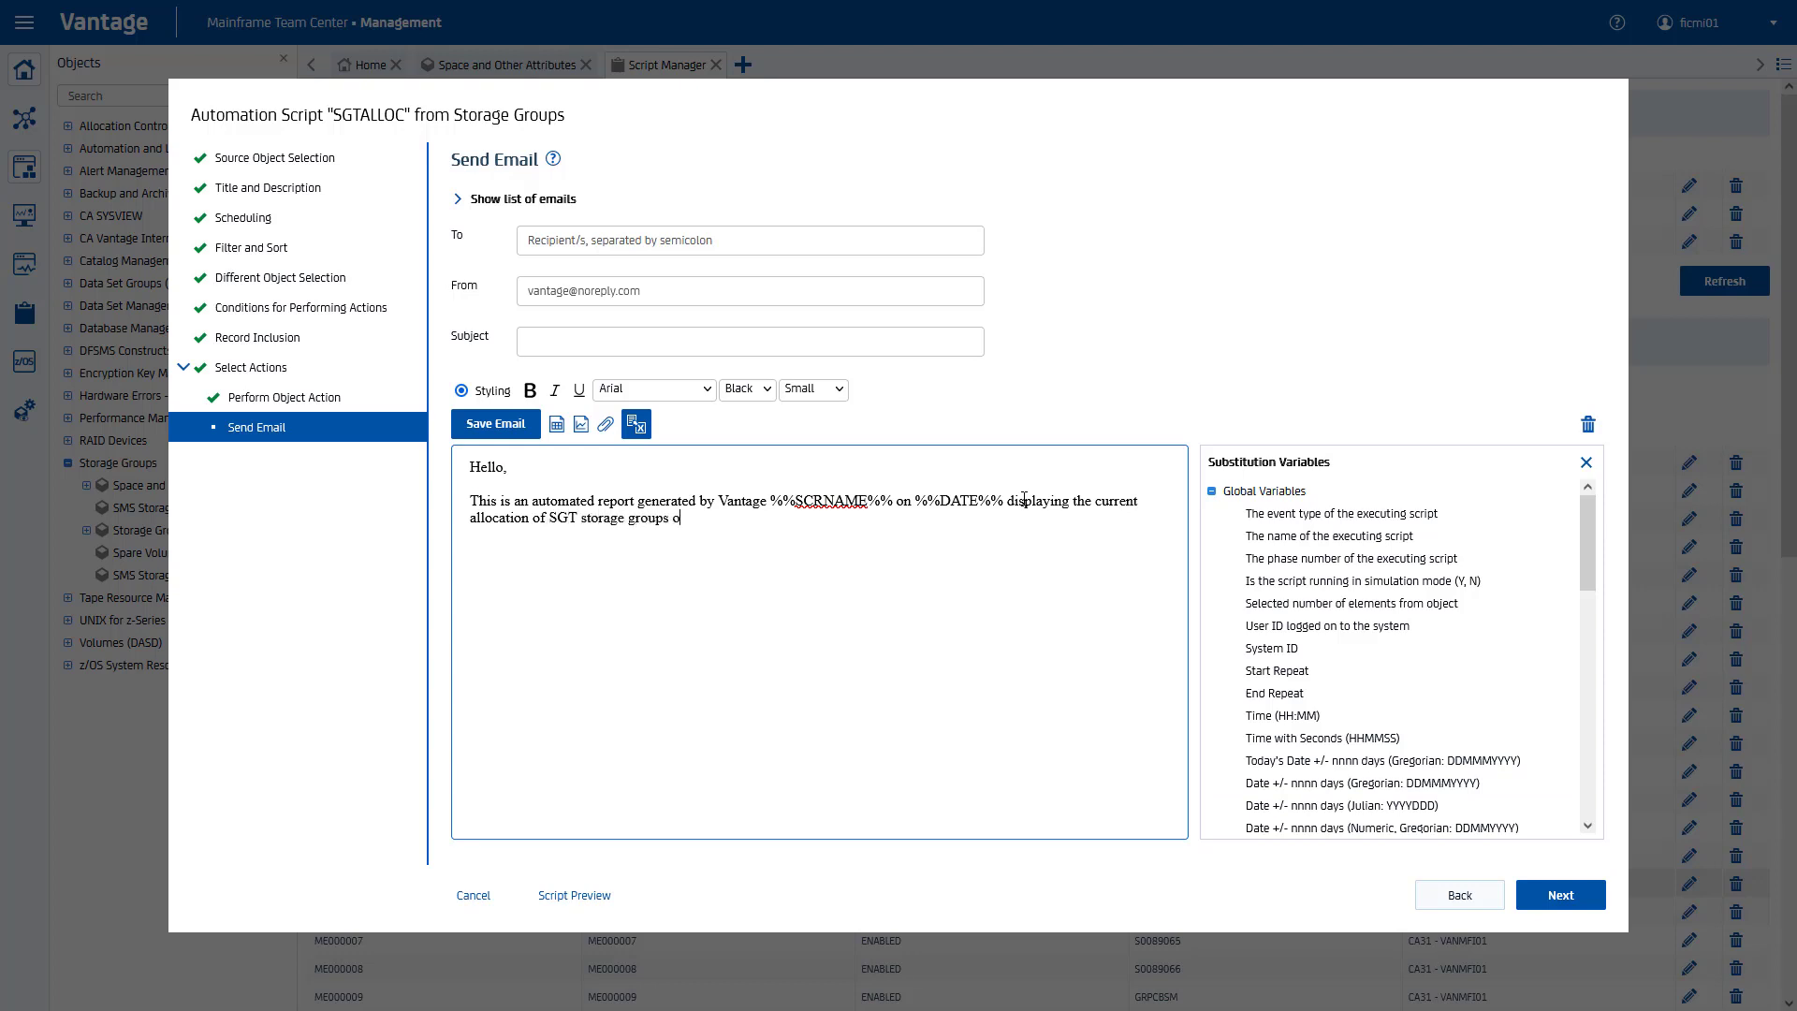
text(n)
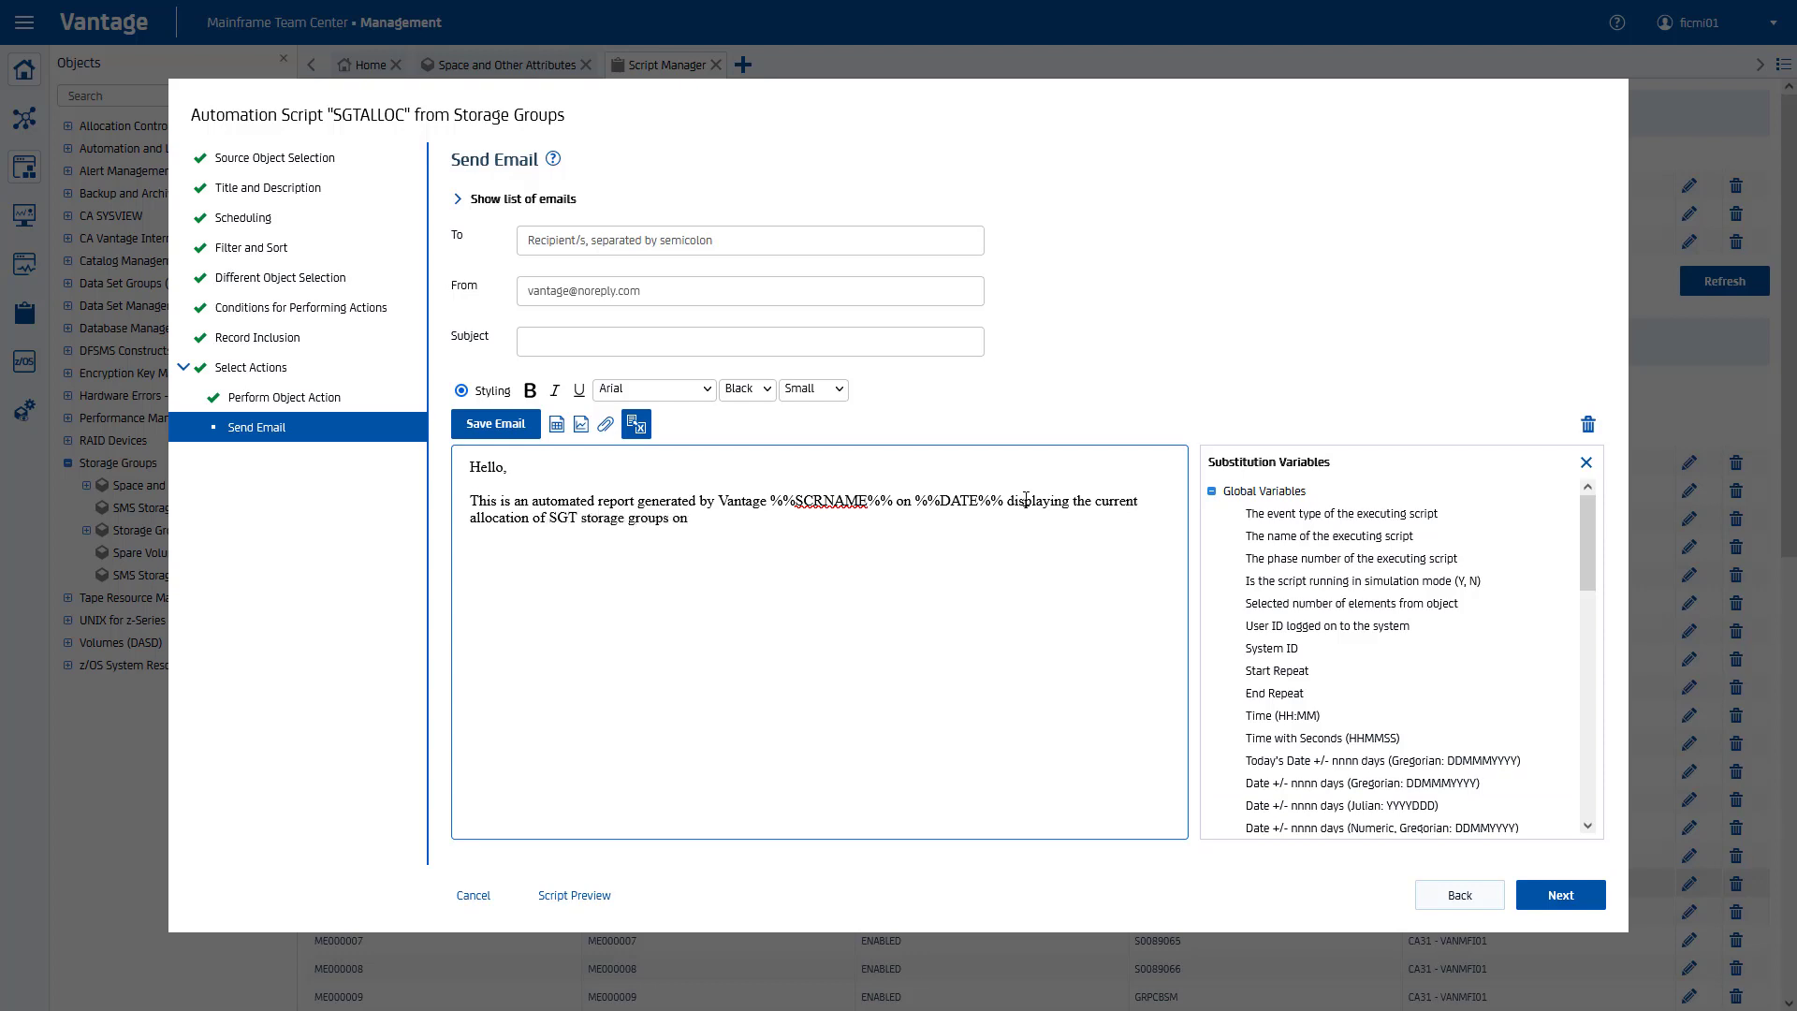
click(1298, 648)
text(.)
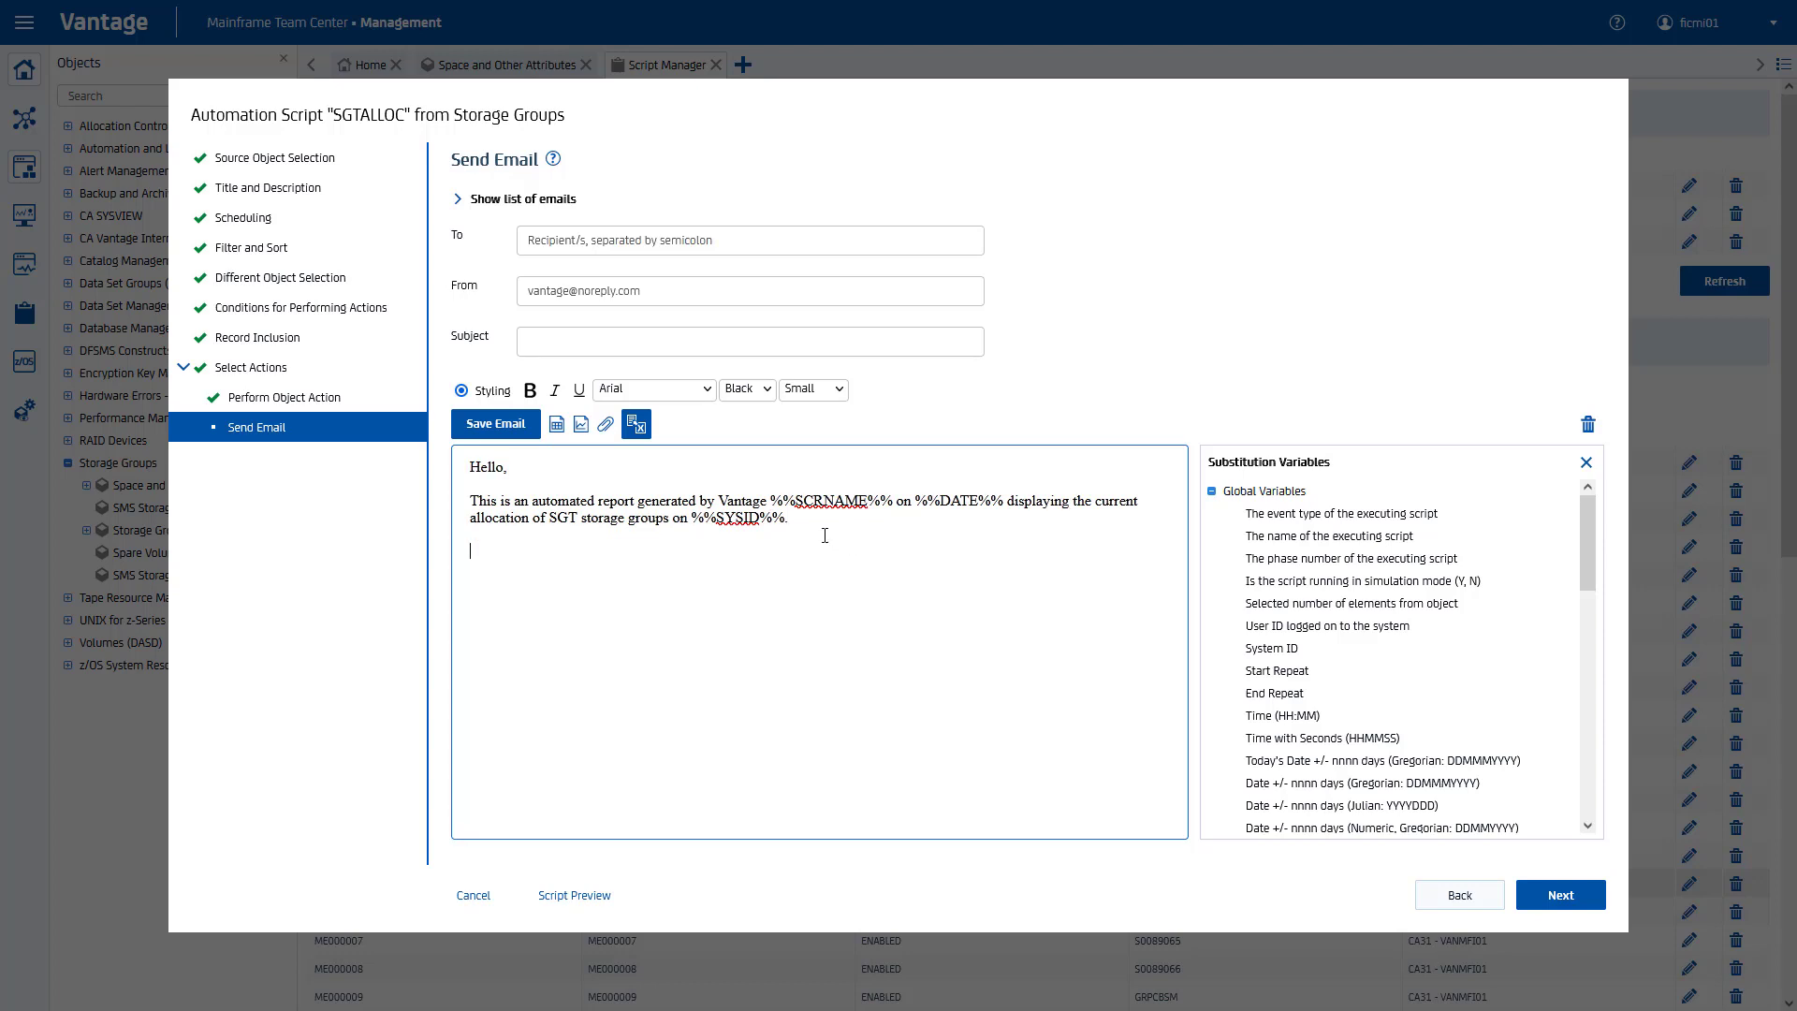
click(556, 424)
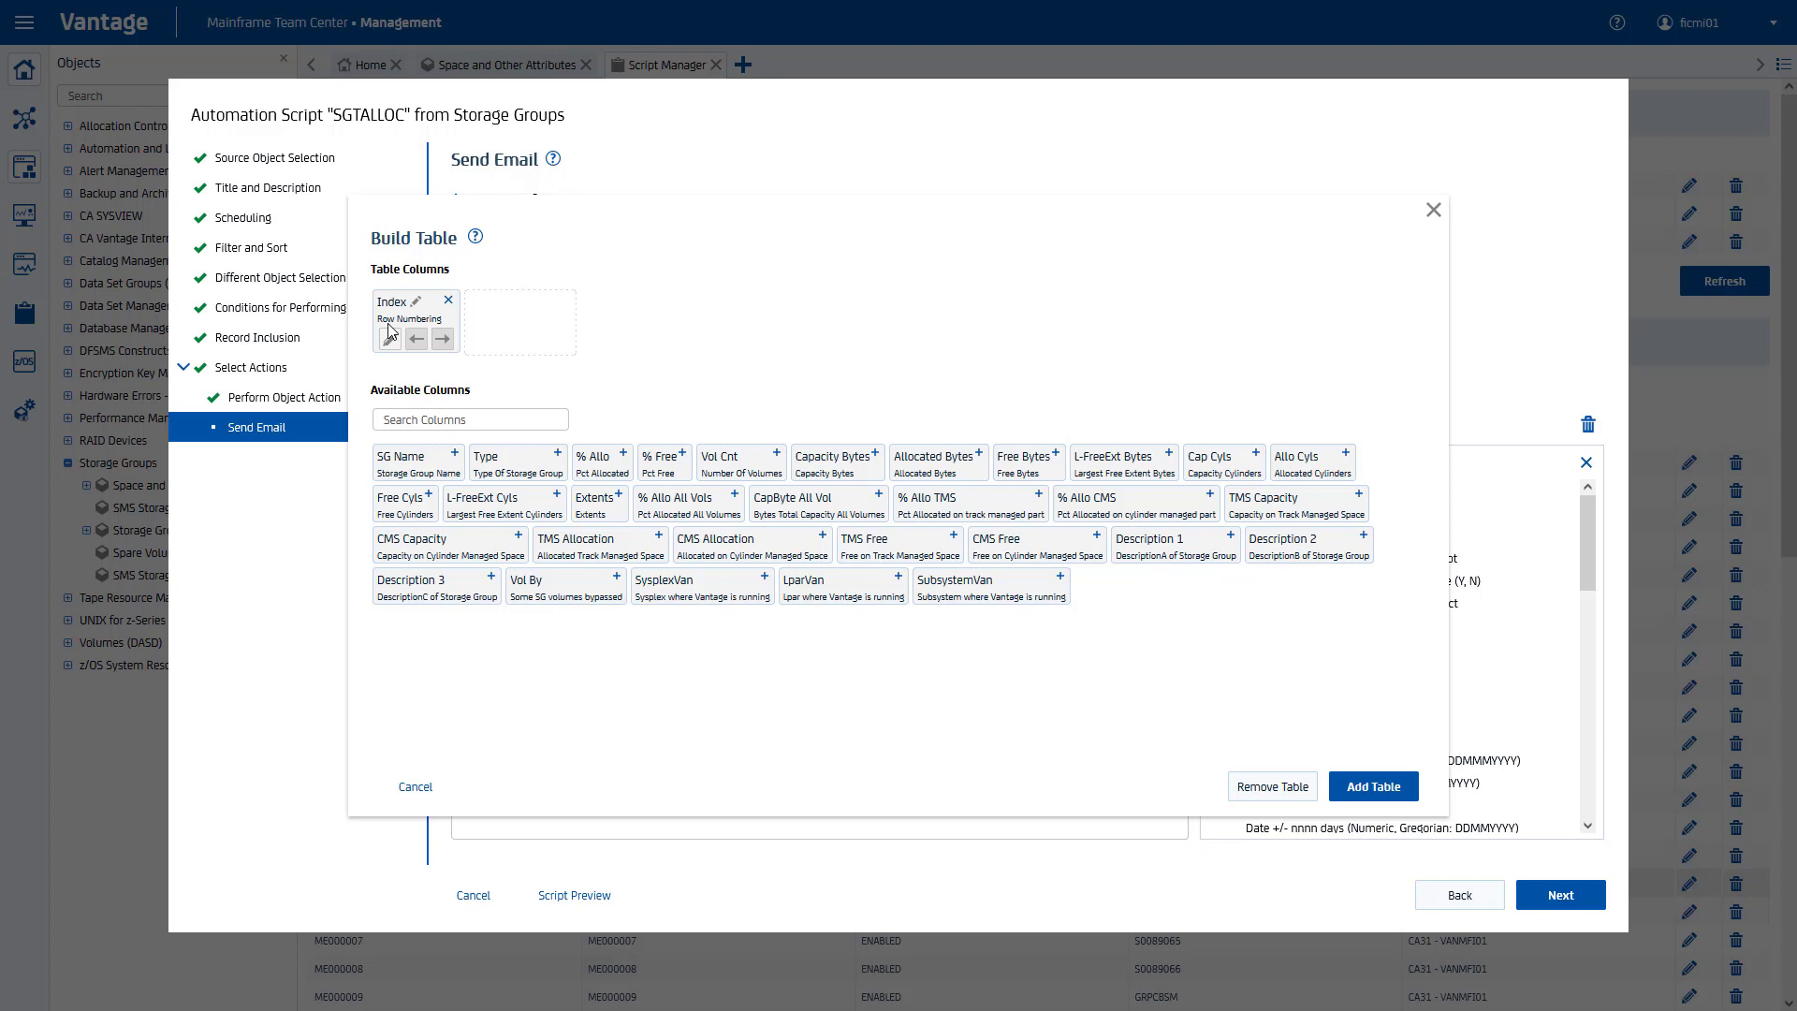
Step: Add SG Name, Vol Cnt, Capacity Bytes and % Allo as columns of the email table
click(417, 468)
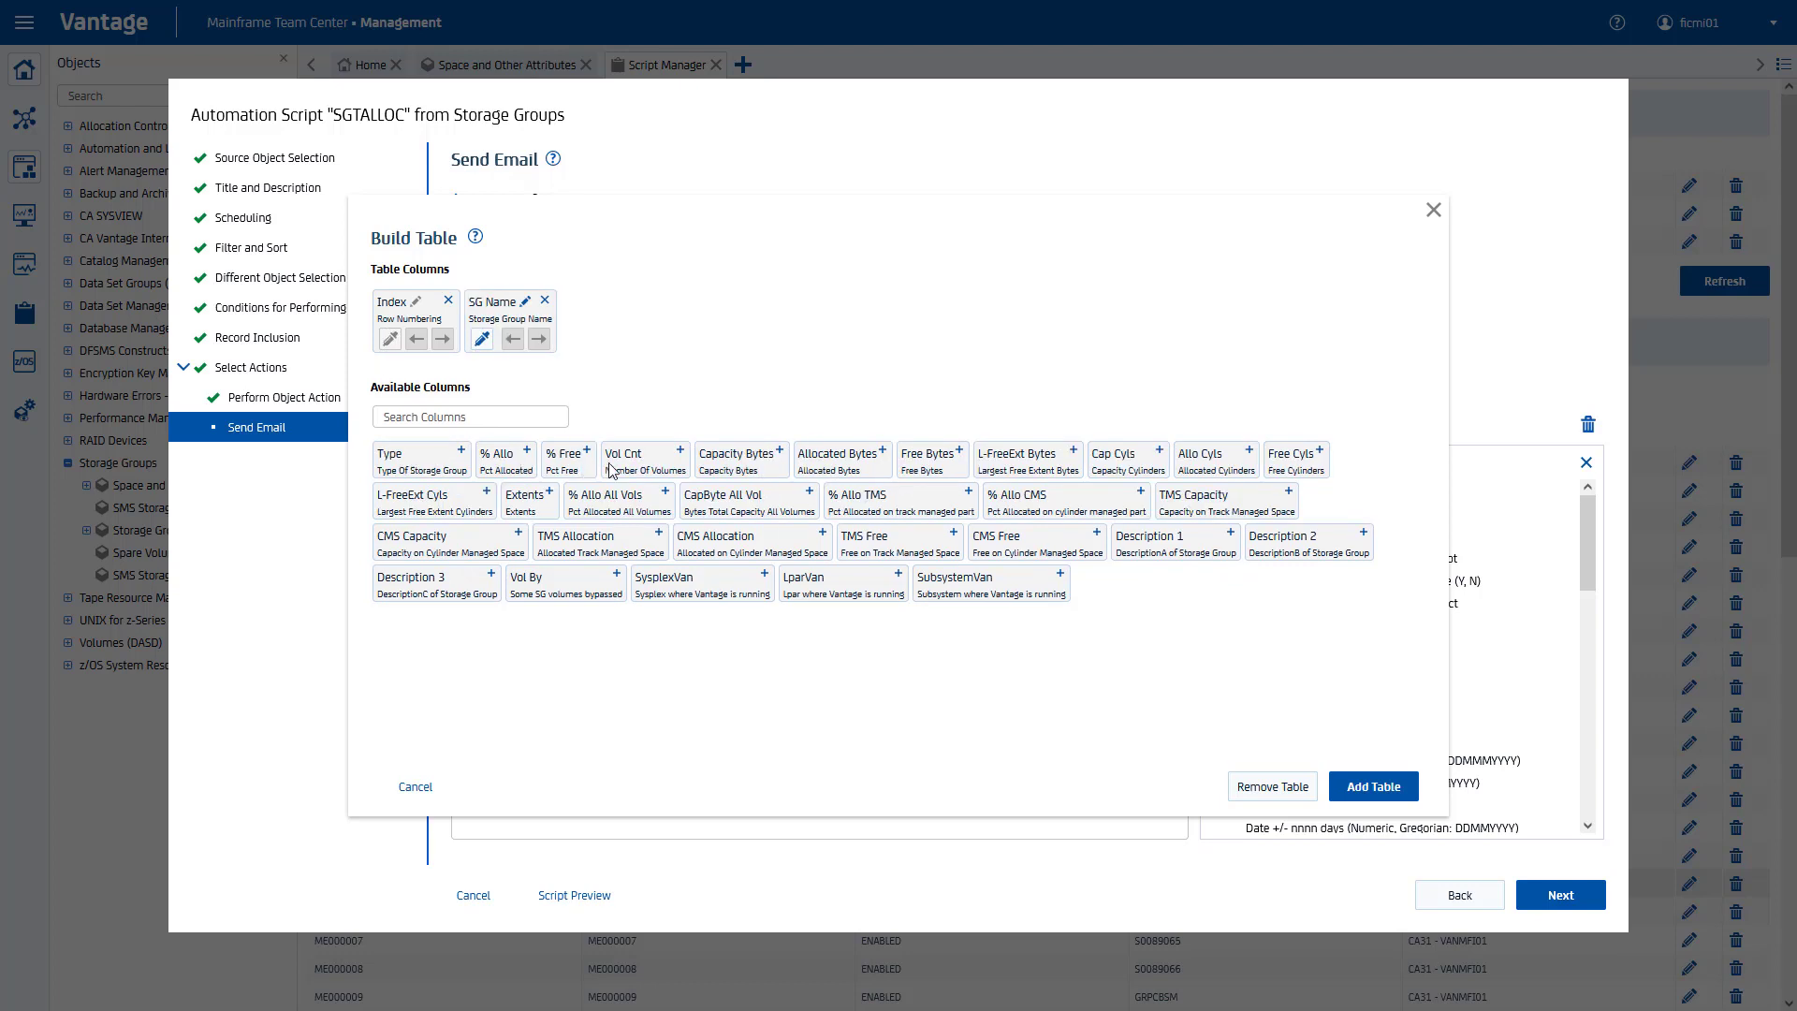
click(652, 470)
click(652, 470)
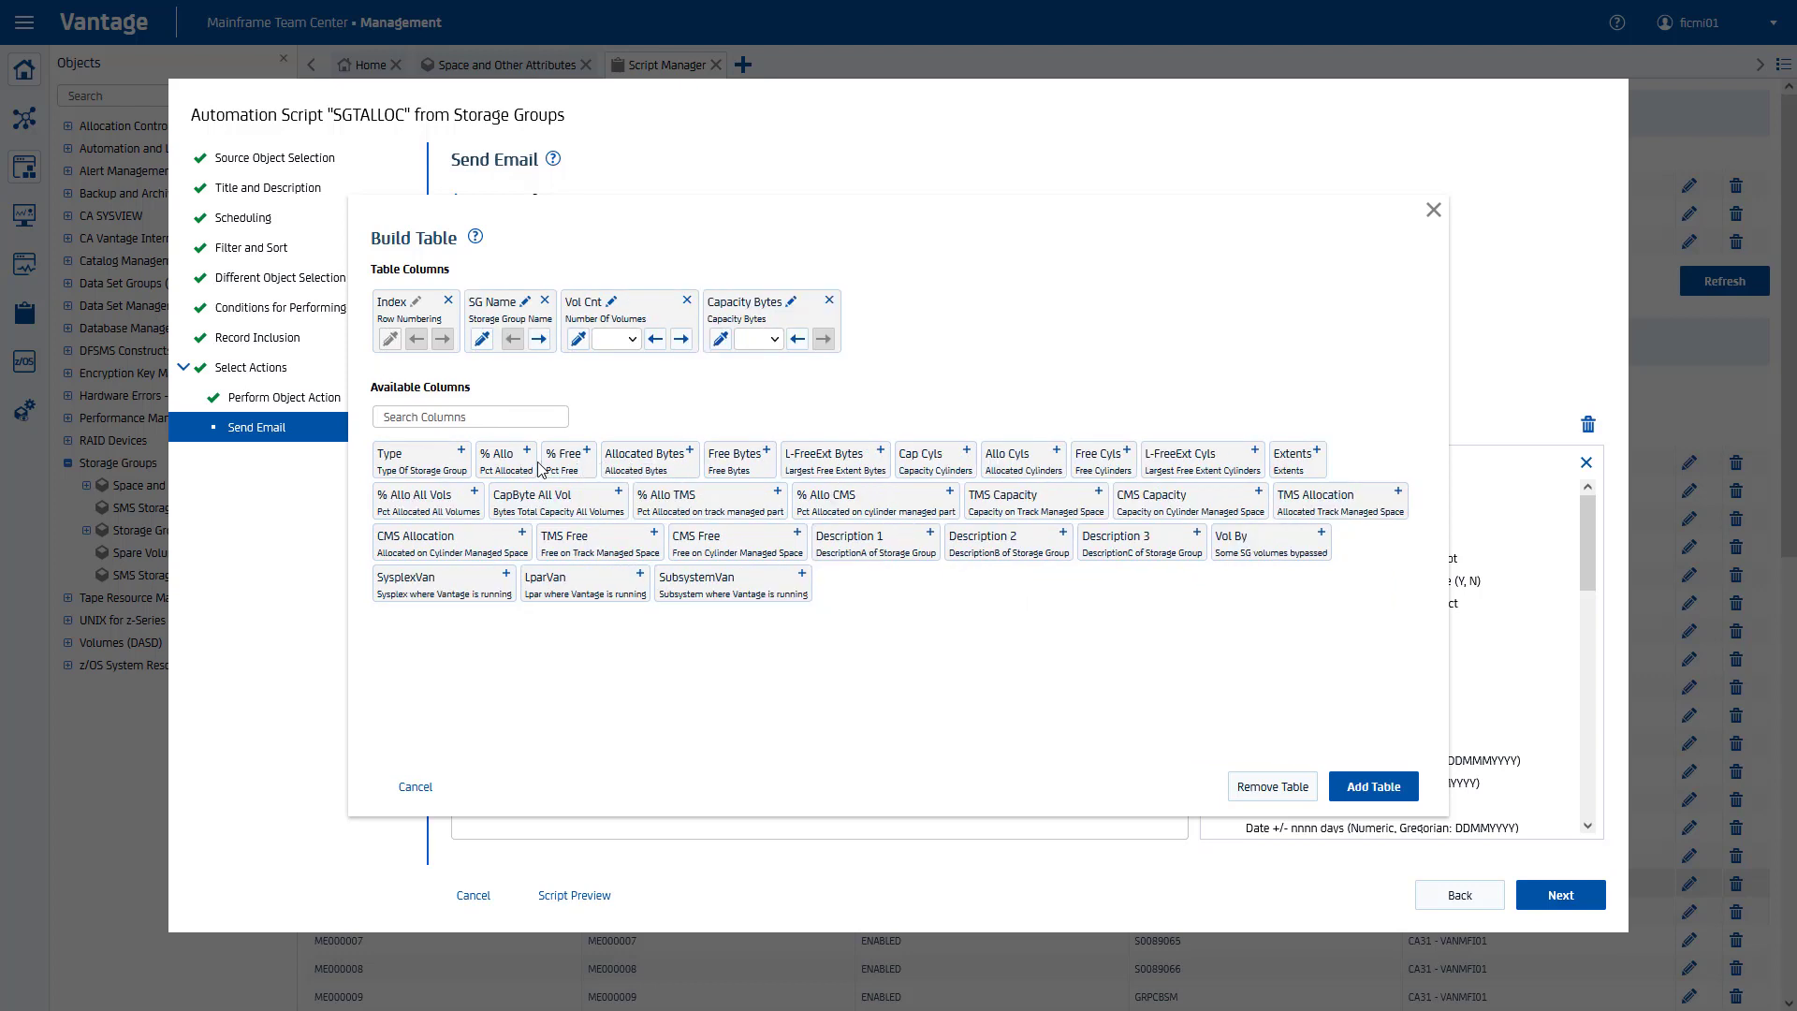
click(498, 468)
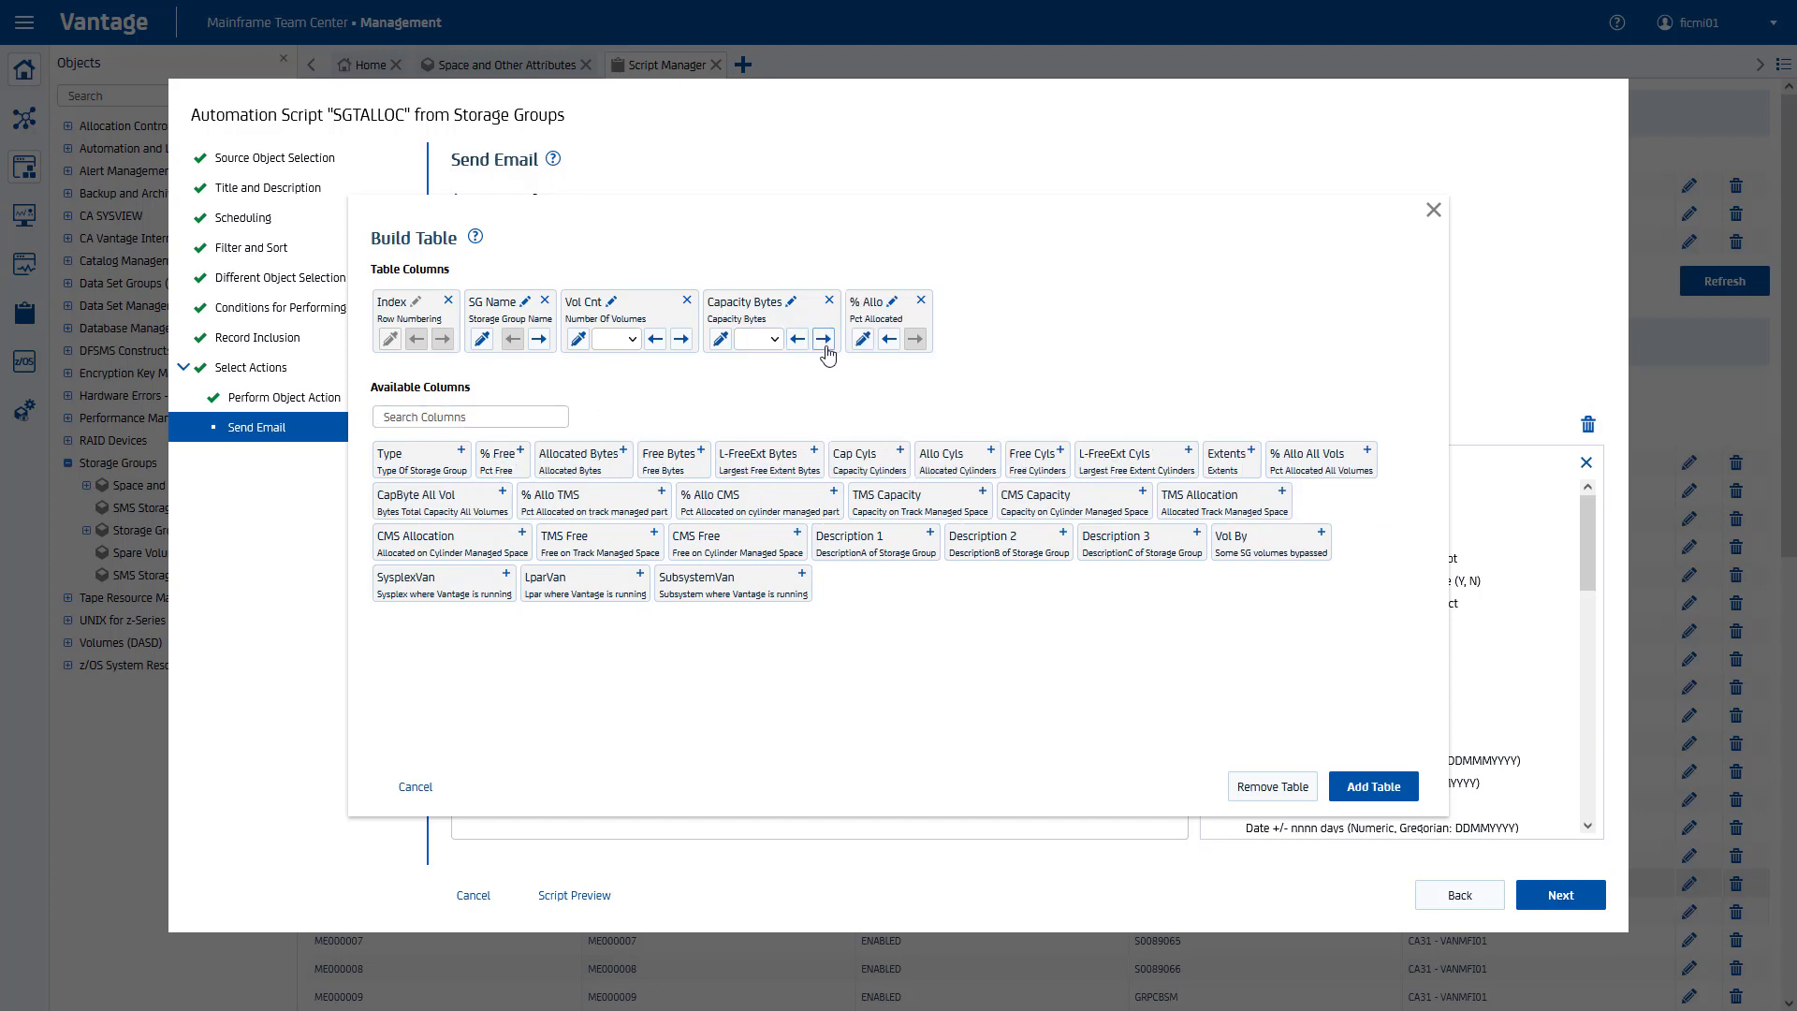
click(862, 340)
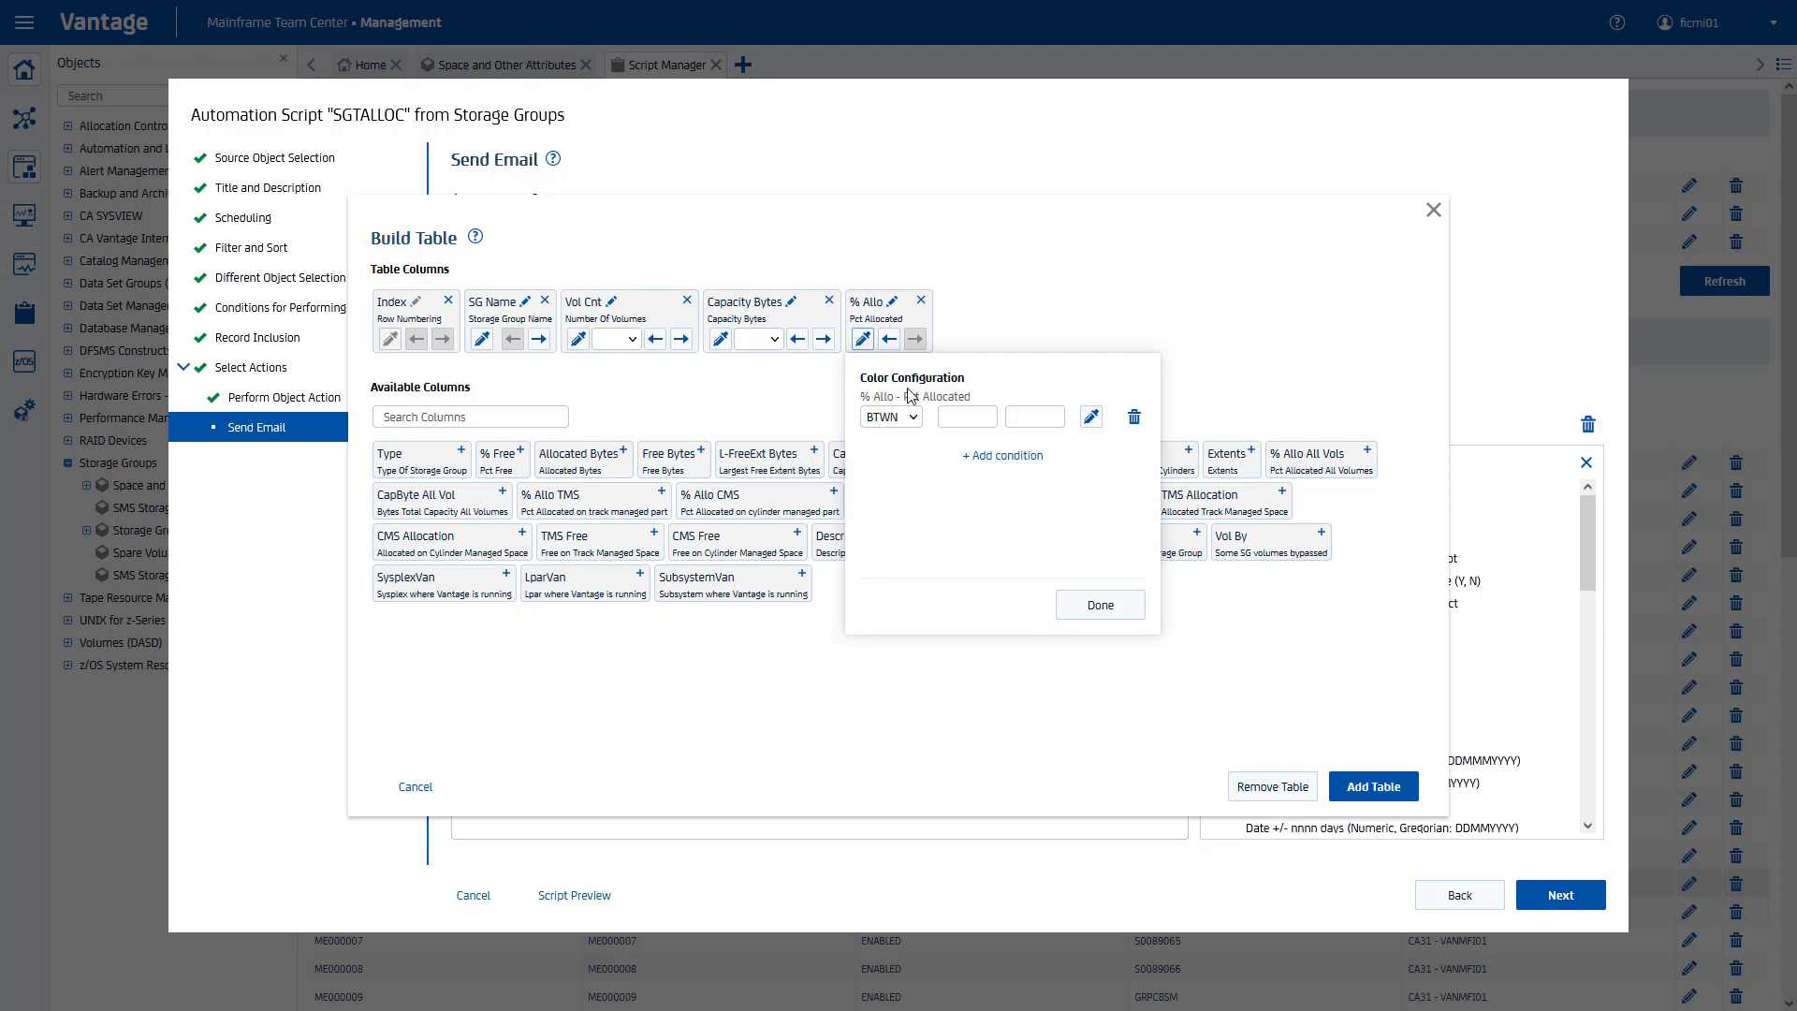
Step: Colour % Allo values below 50 light green
click(915, 434)
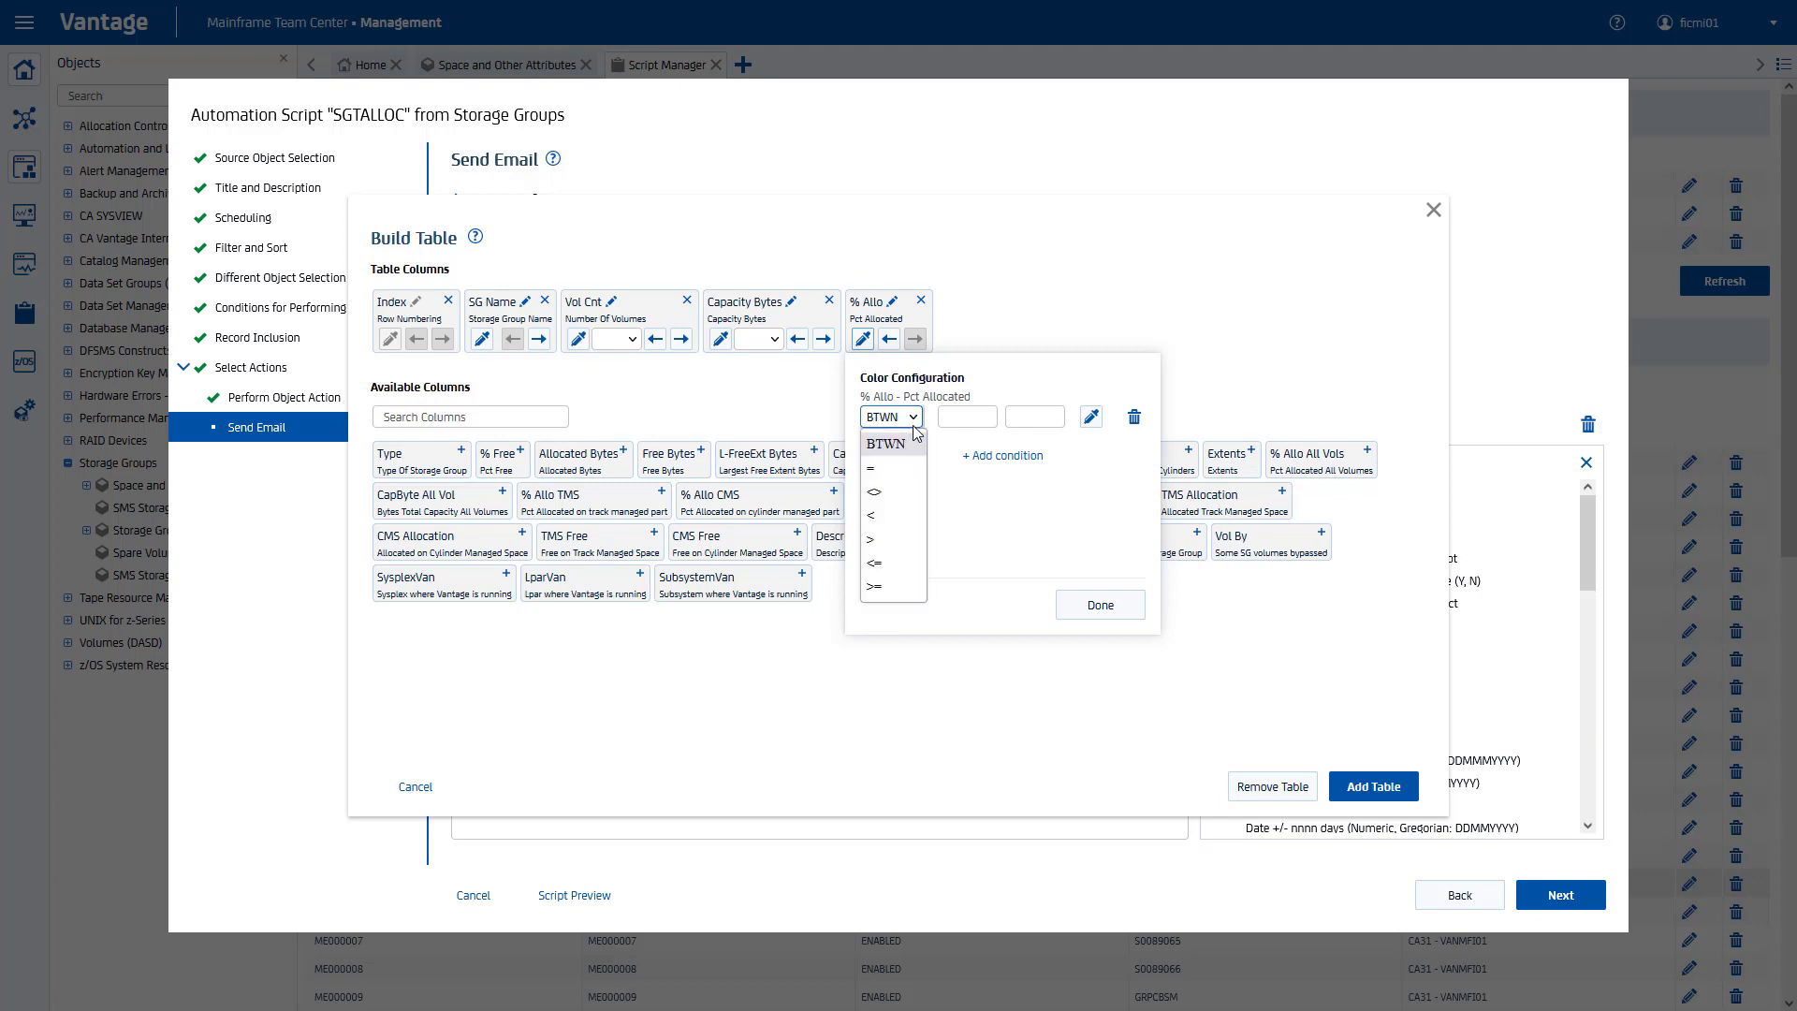
click(896, 517)
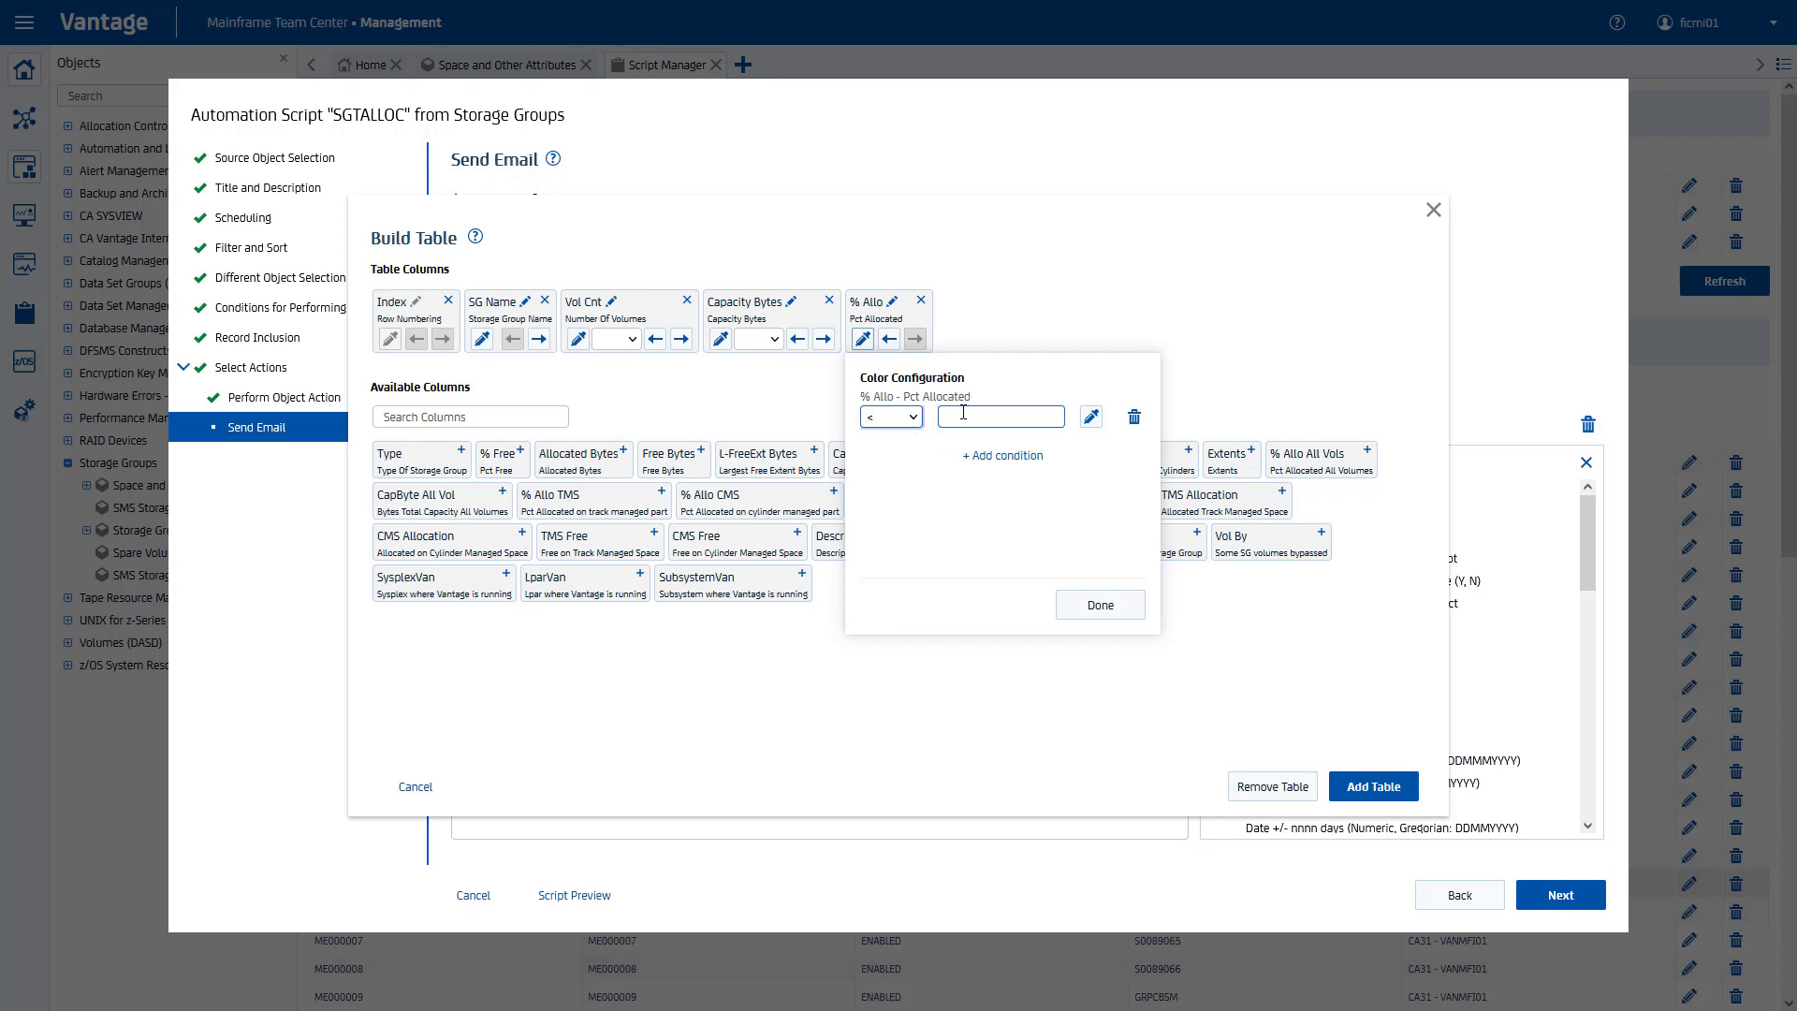
click(963, 415)
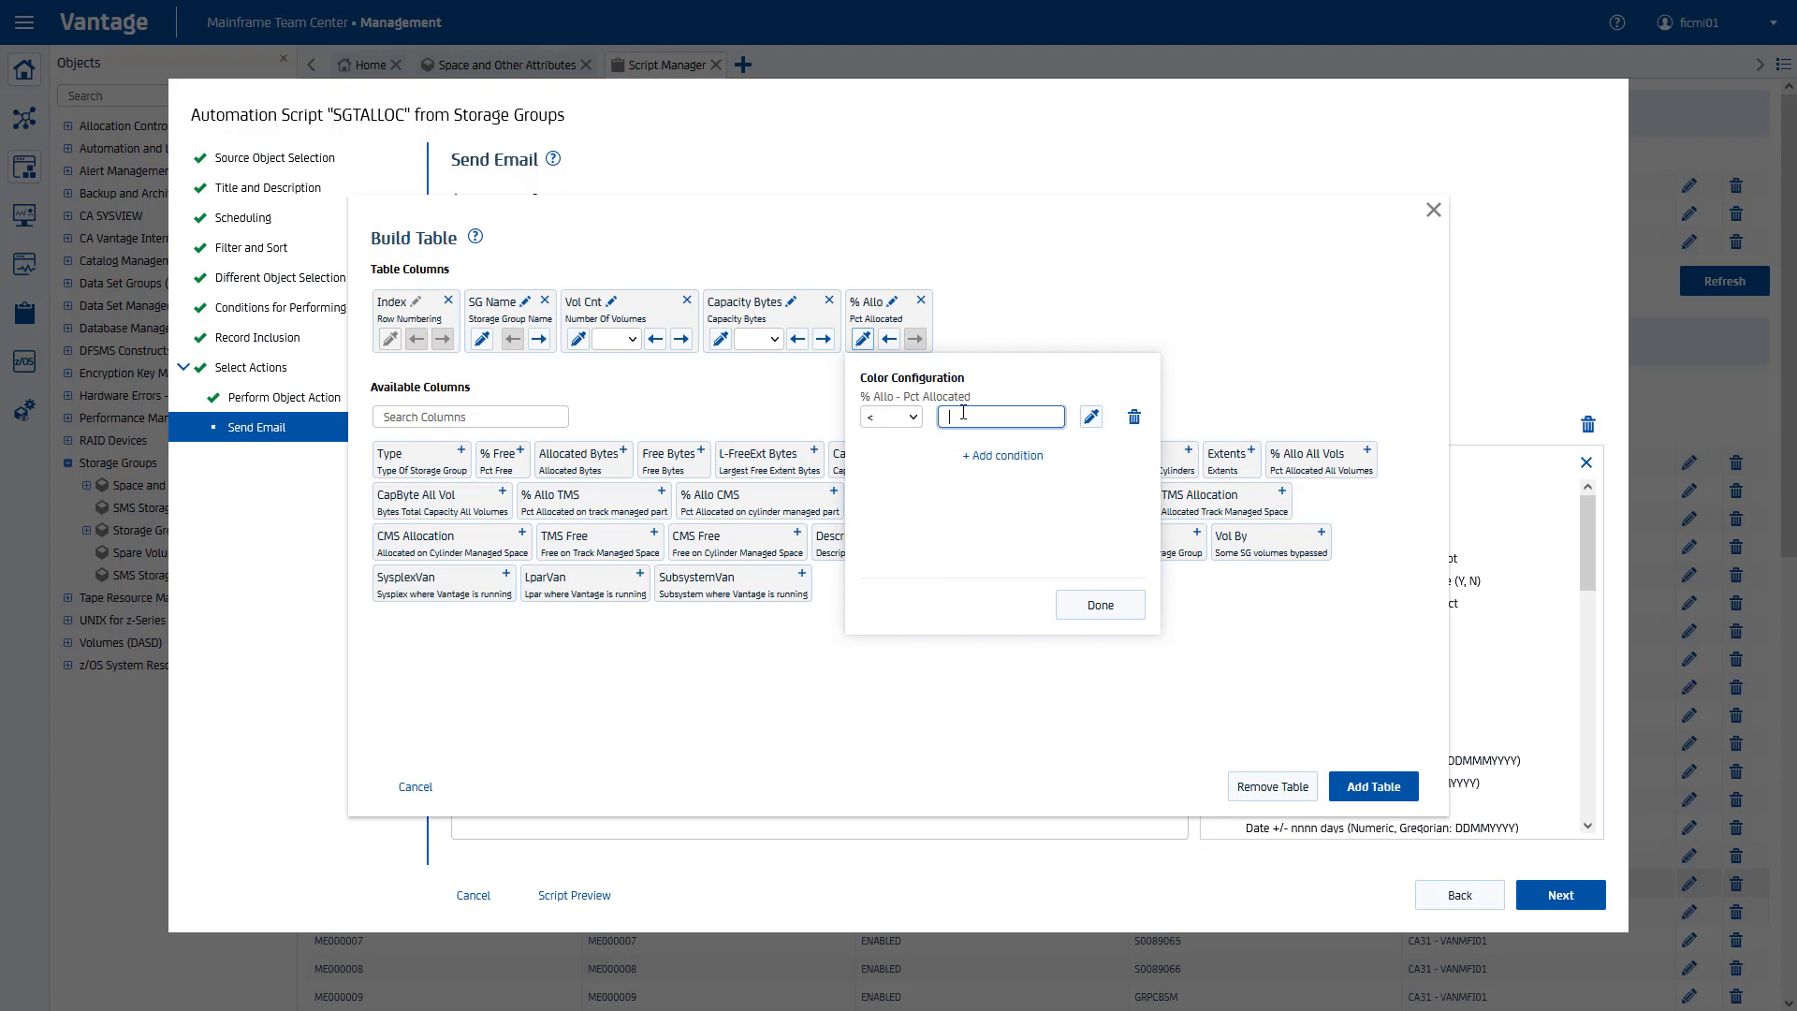
click(1090, 416)
click(1034, 477)
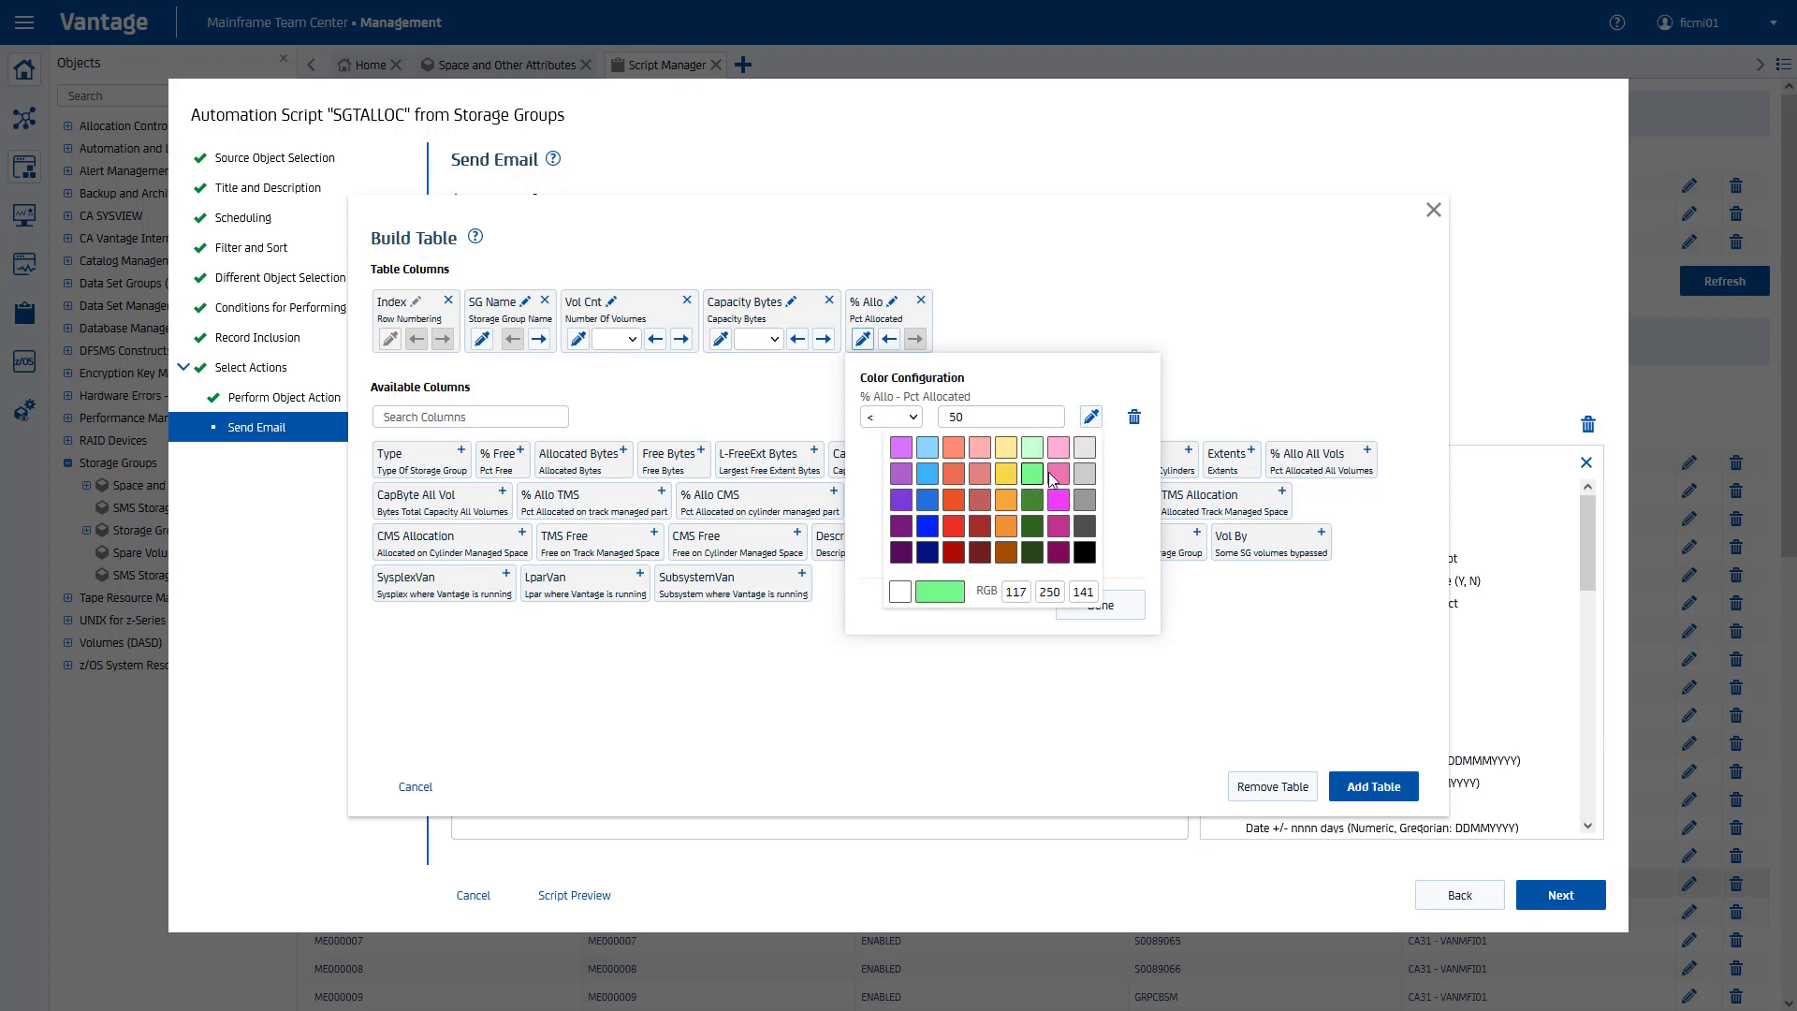
click(1116, 475)
Step: Add a rule colouring % Allo values from 50 to 79 yellow
click(1027, 459)
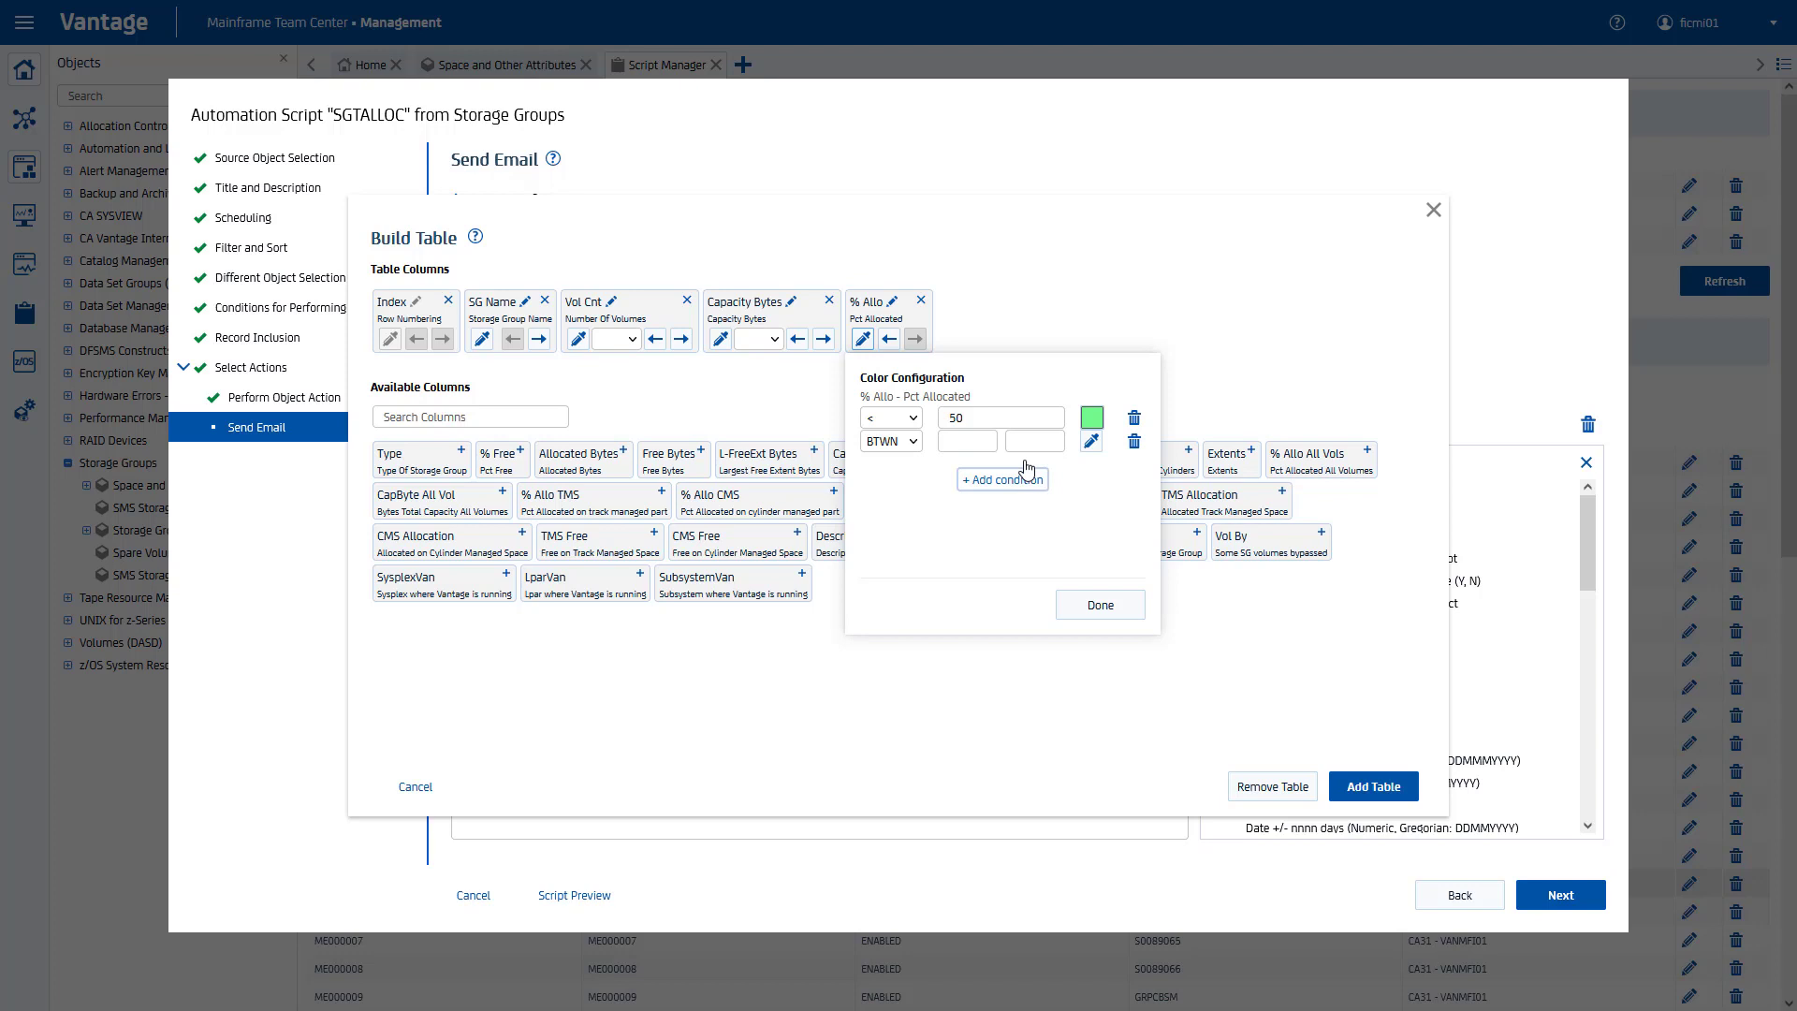
click(953, 442)
text(50)
click(1033, 443)
text(79)
click(1091, 441)
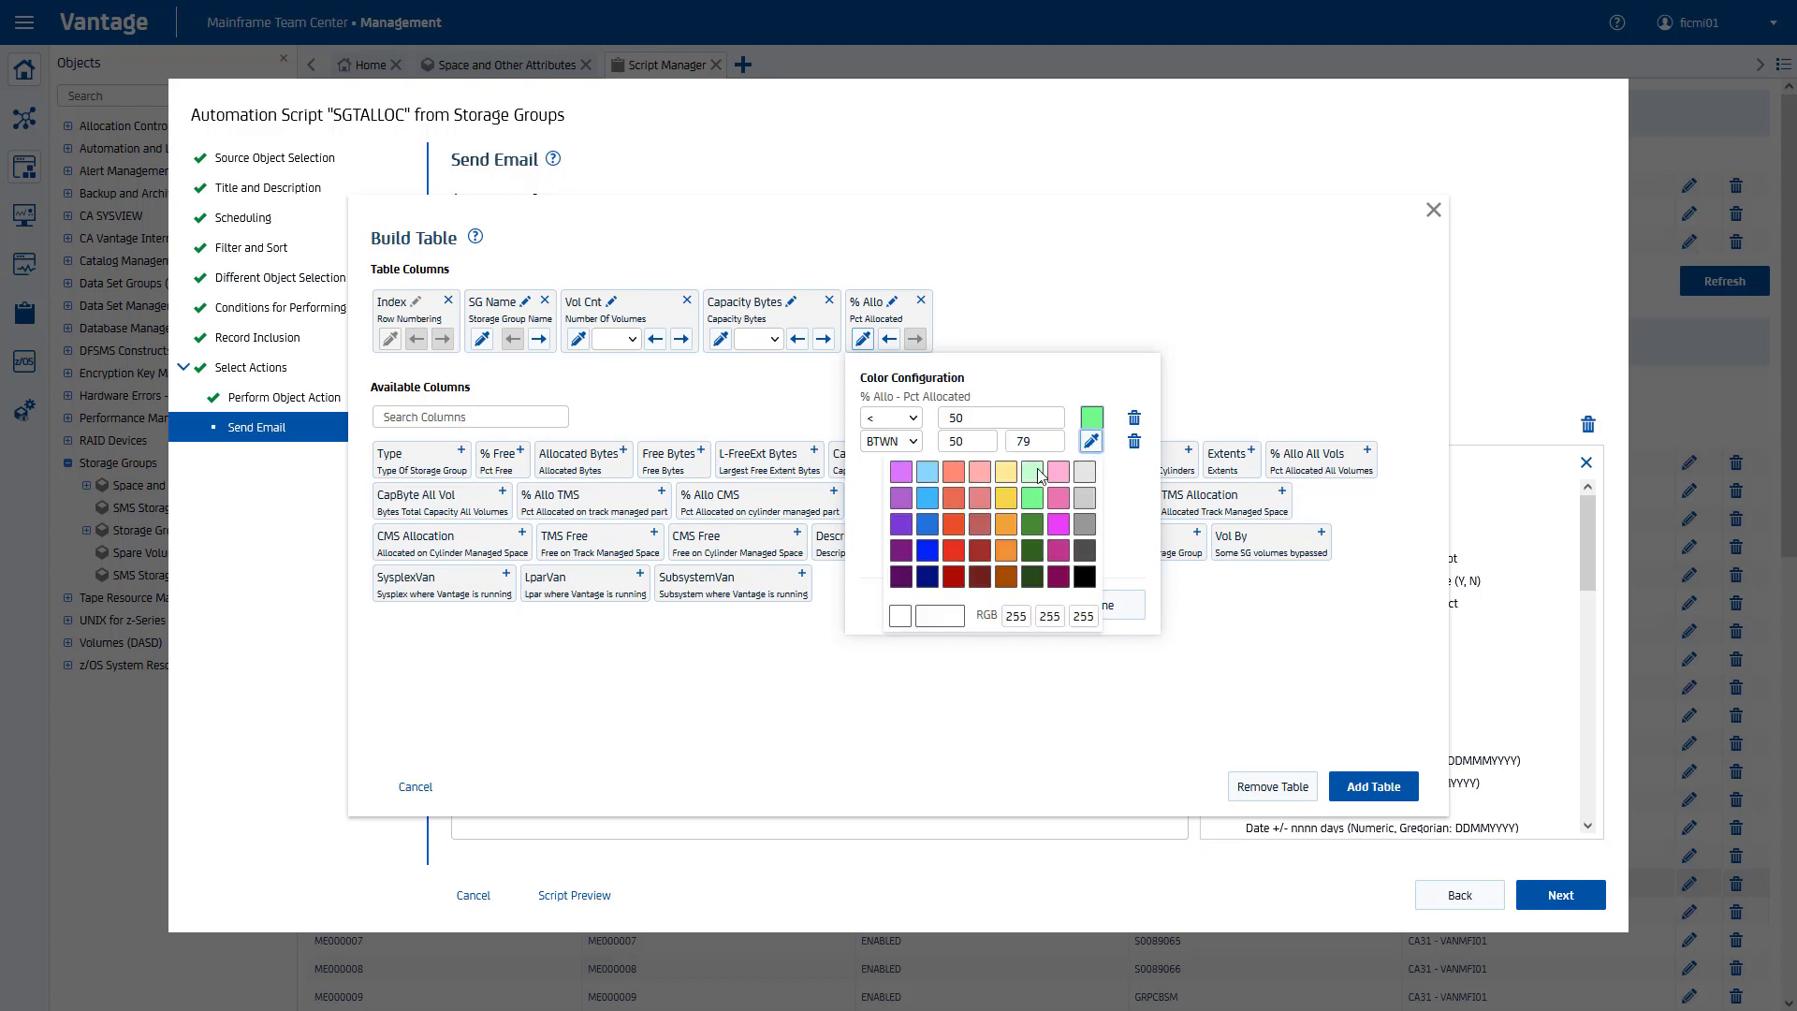
click(1006, 499)
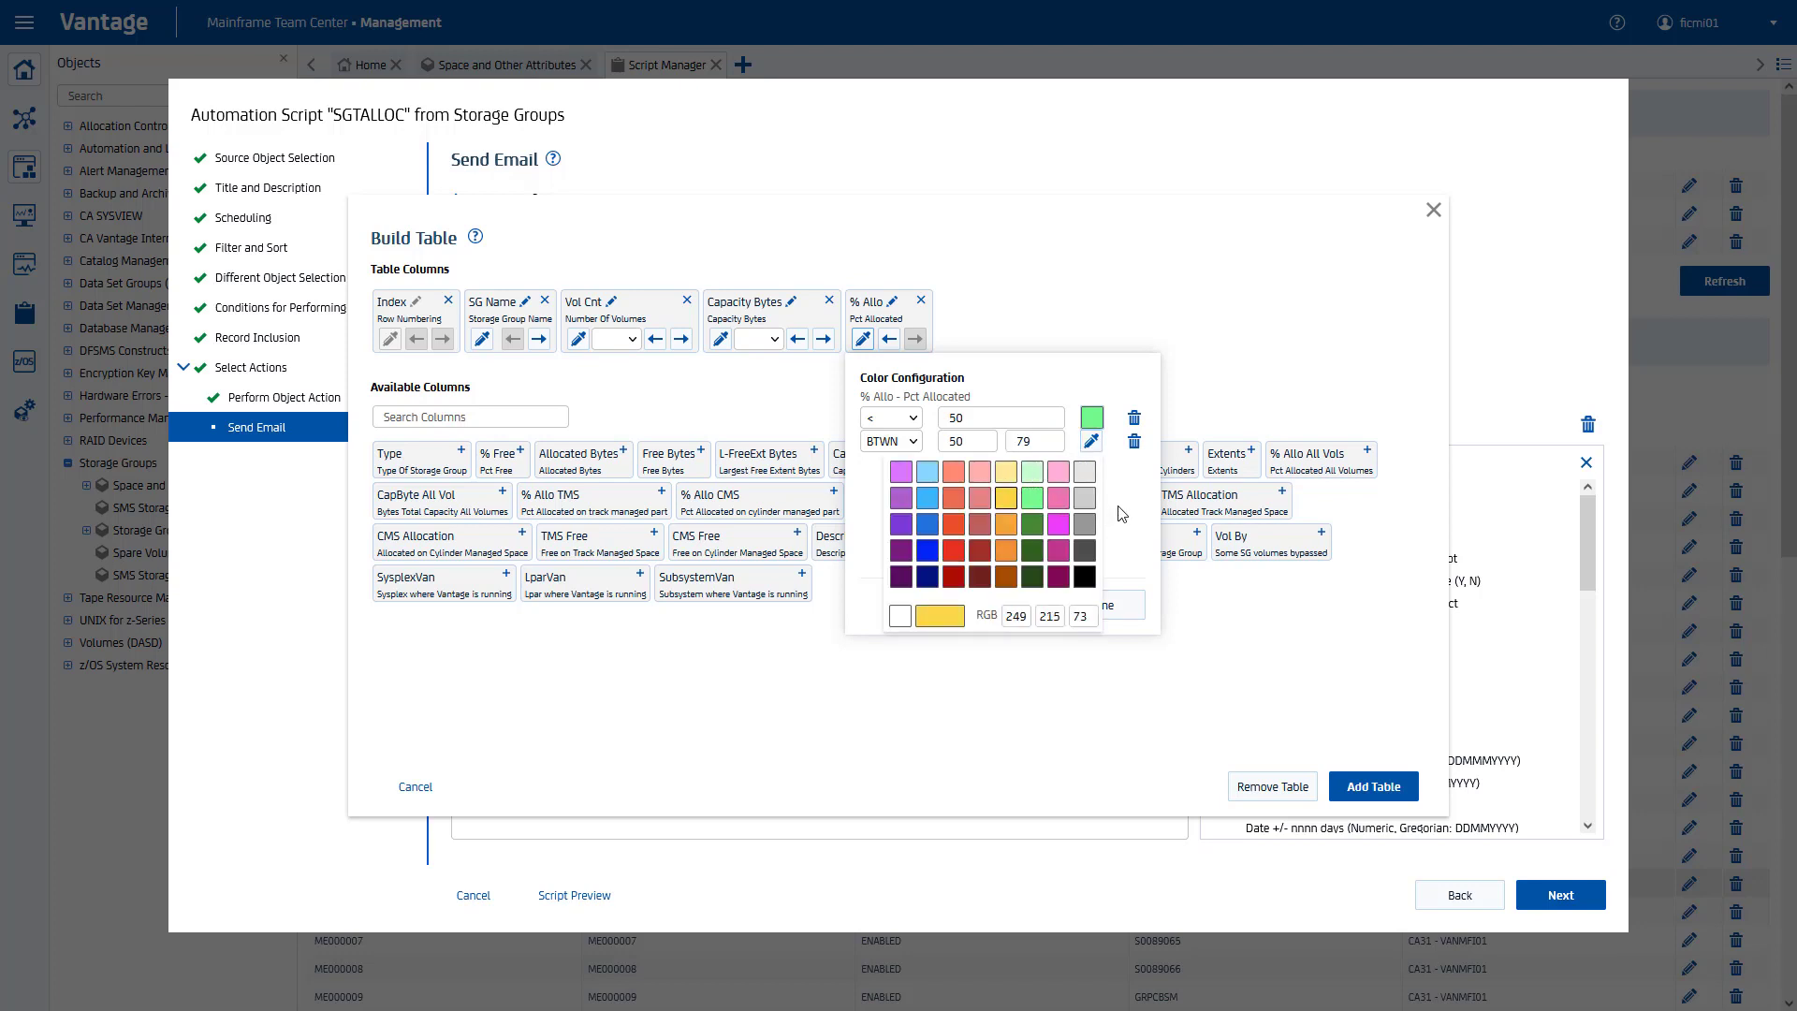
click(1121, 514)
Step: Add a rule colouring % Allo values of 80 and above red, and finish
click(1004, 481)
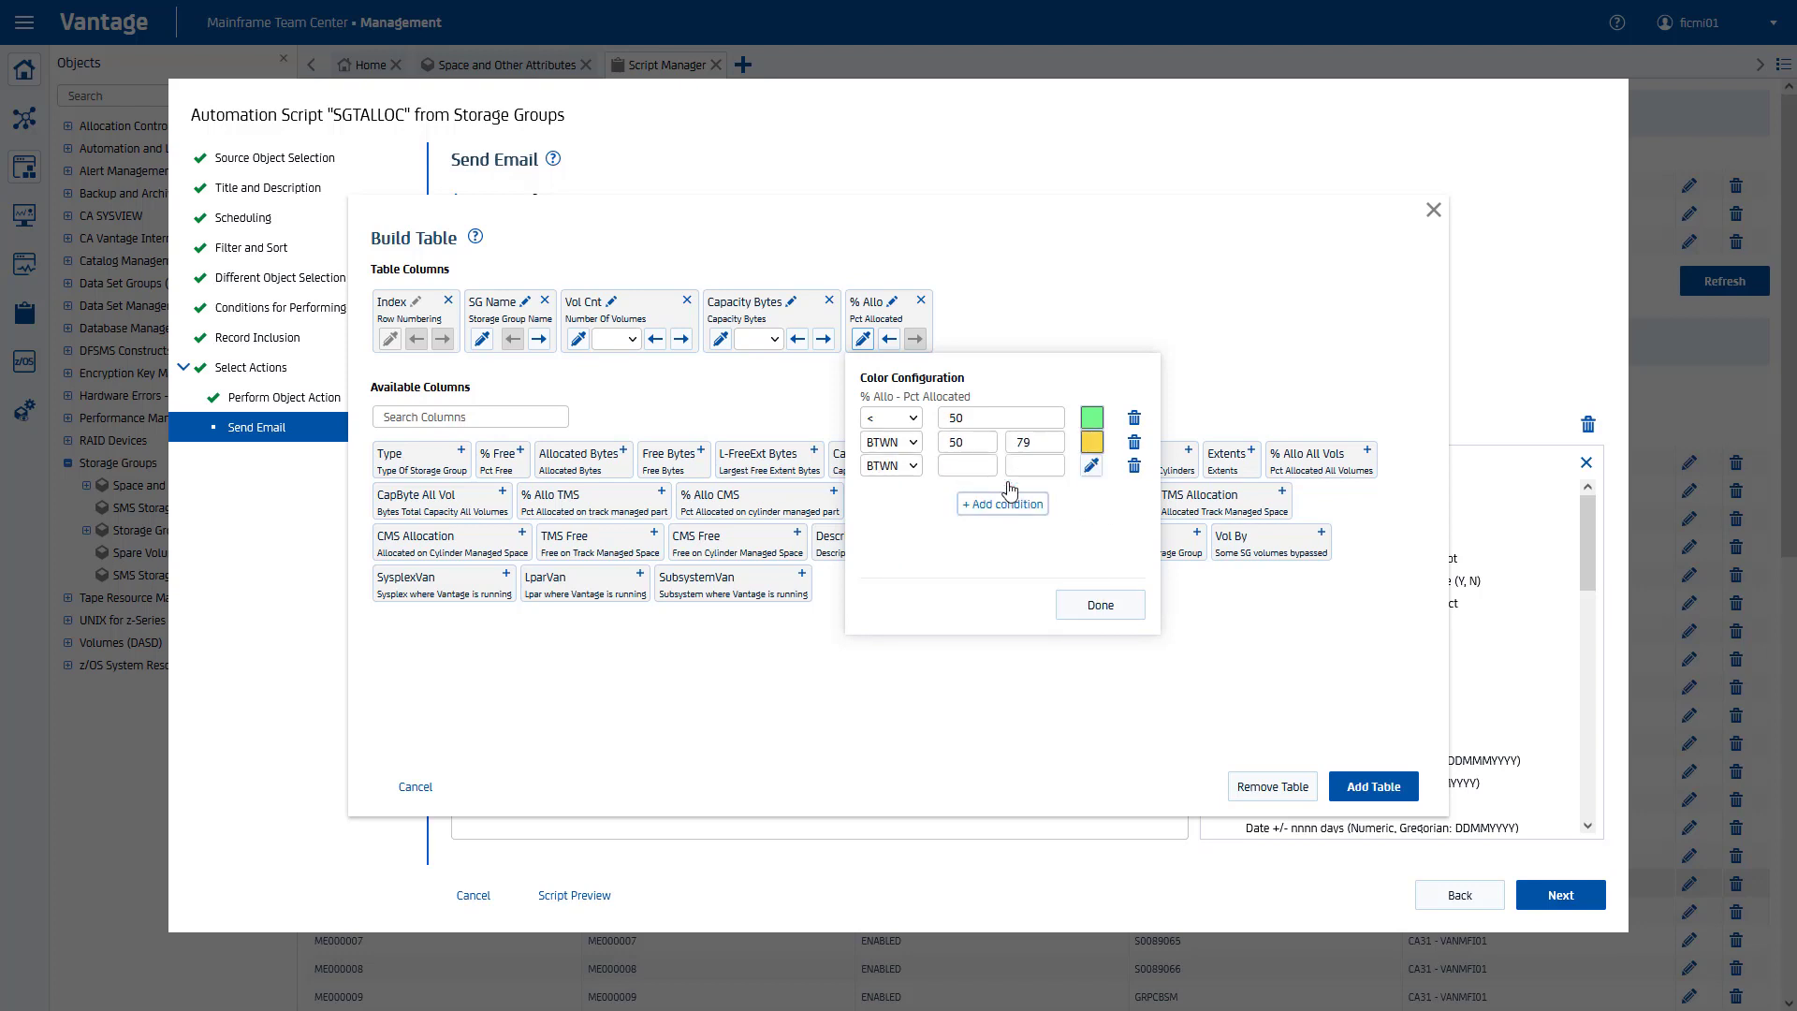
click(908, 466)
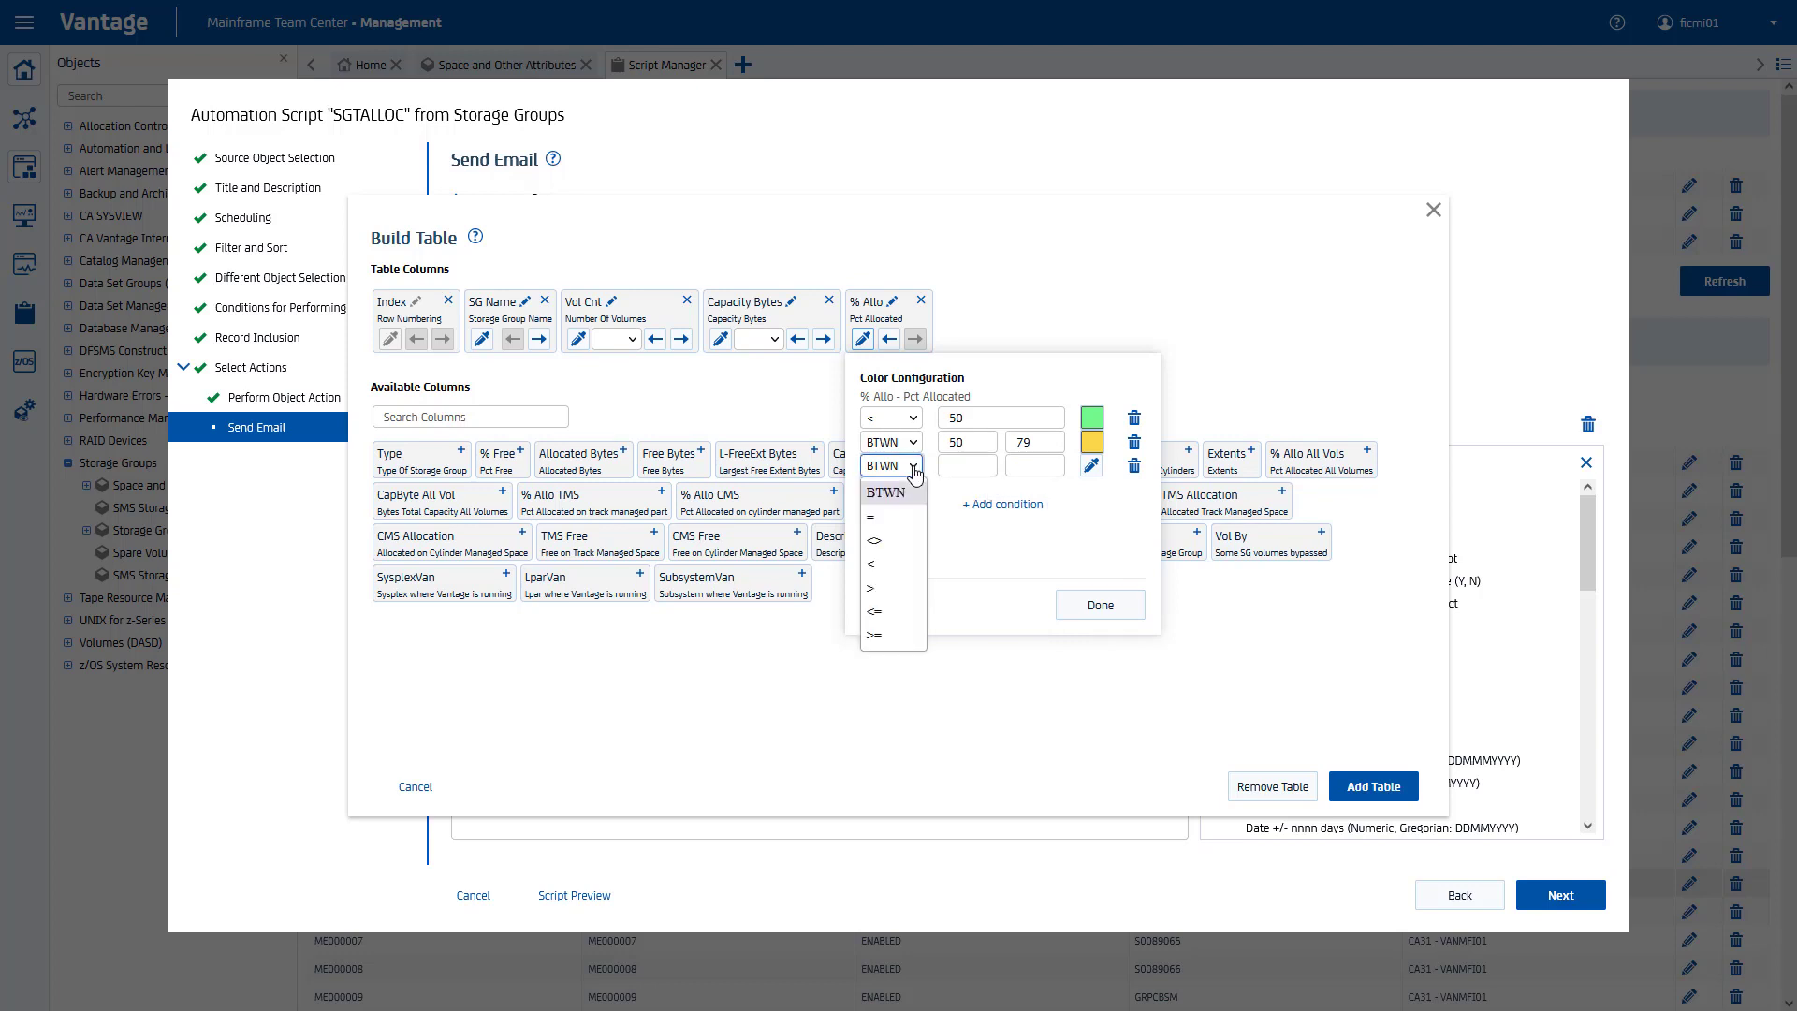
click(900, 635)
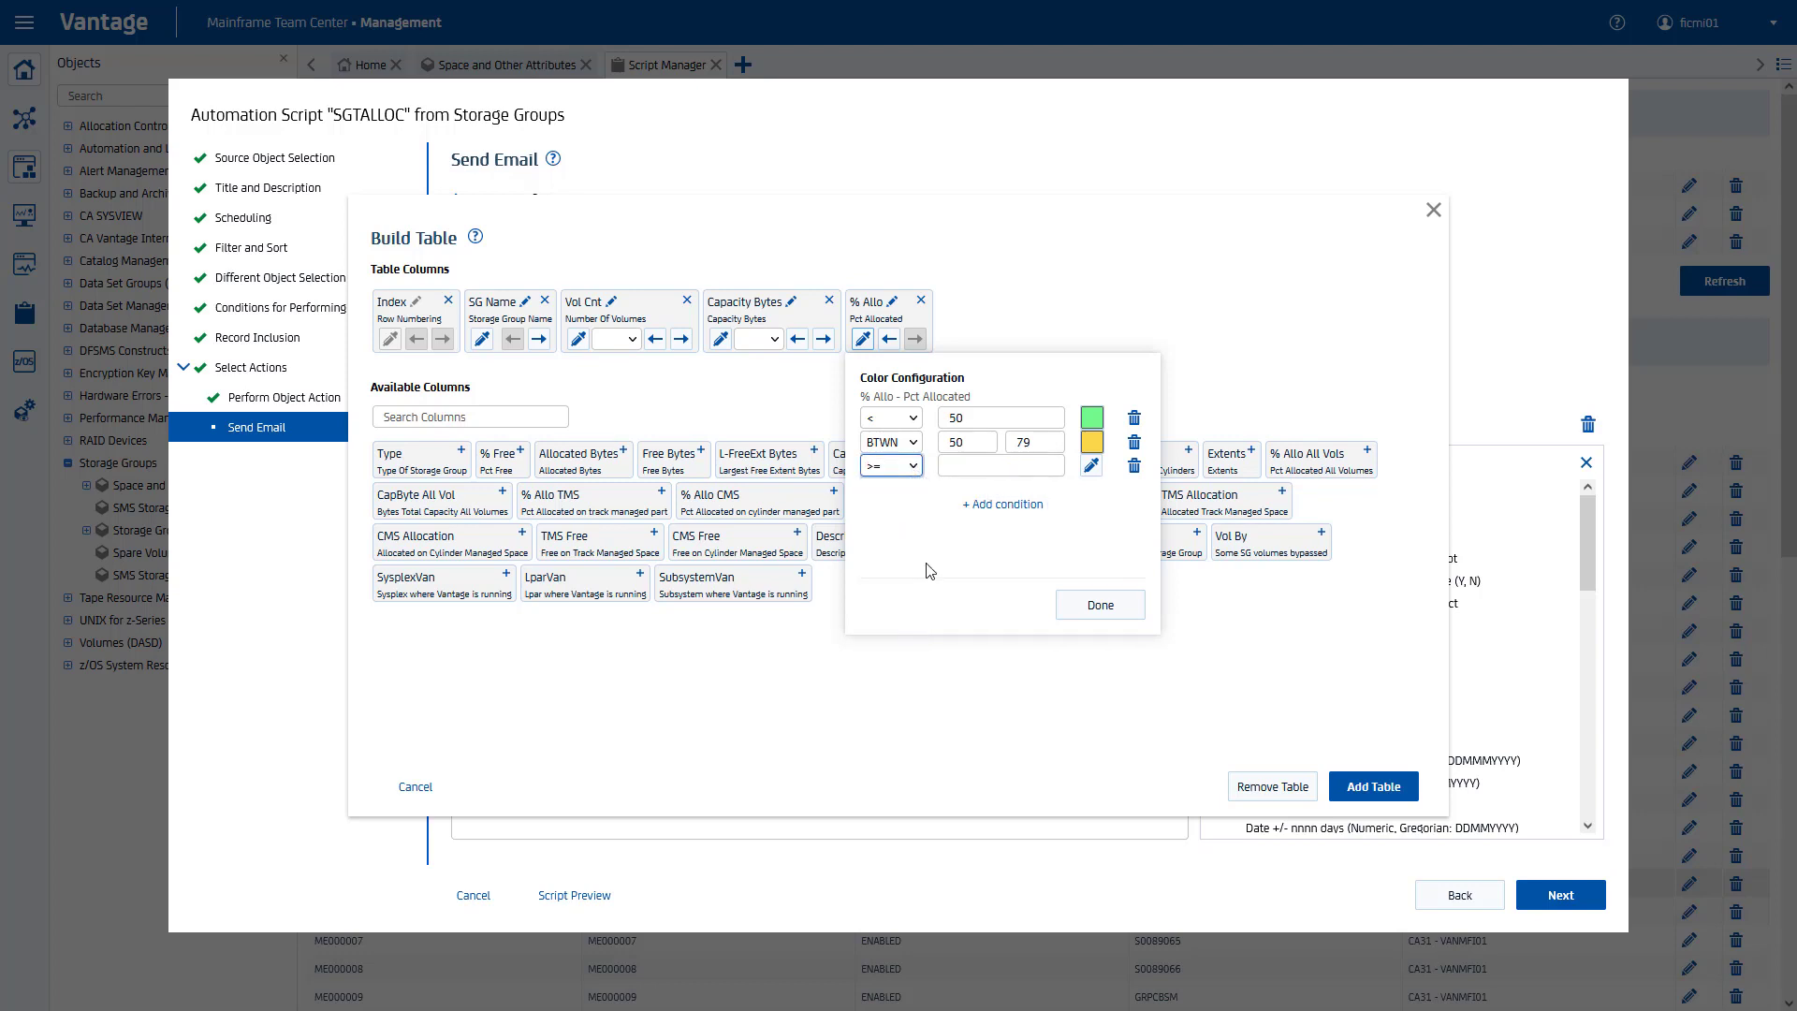
click(985, 466)
text(80)
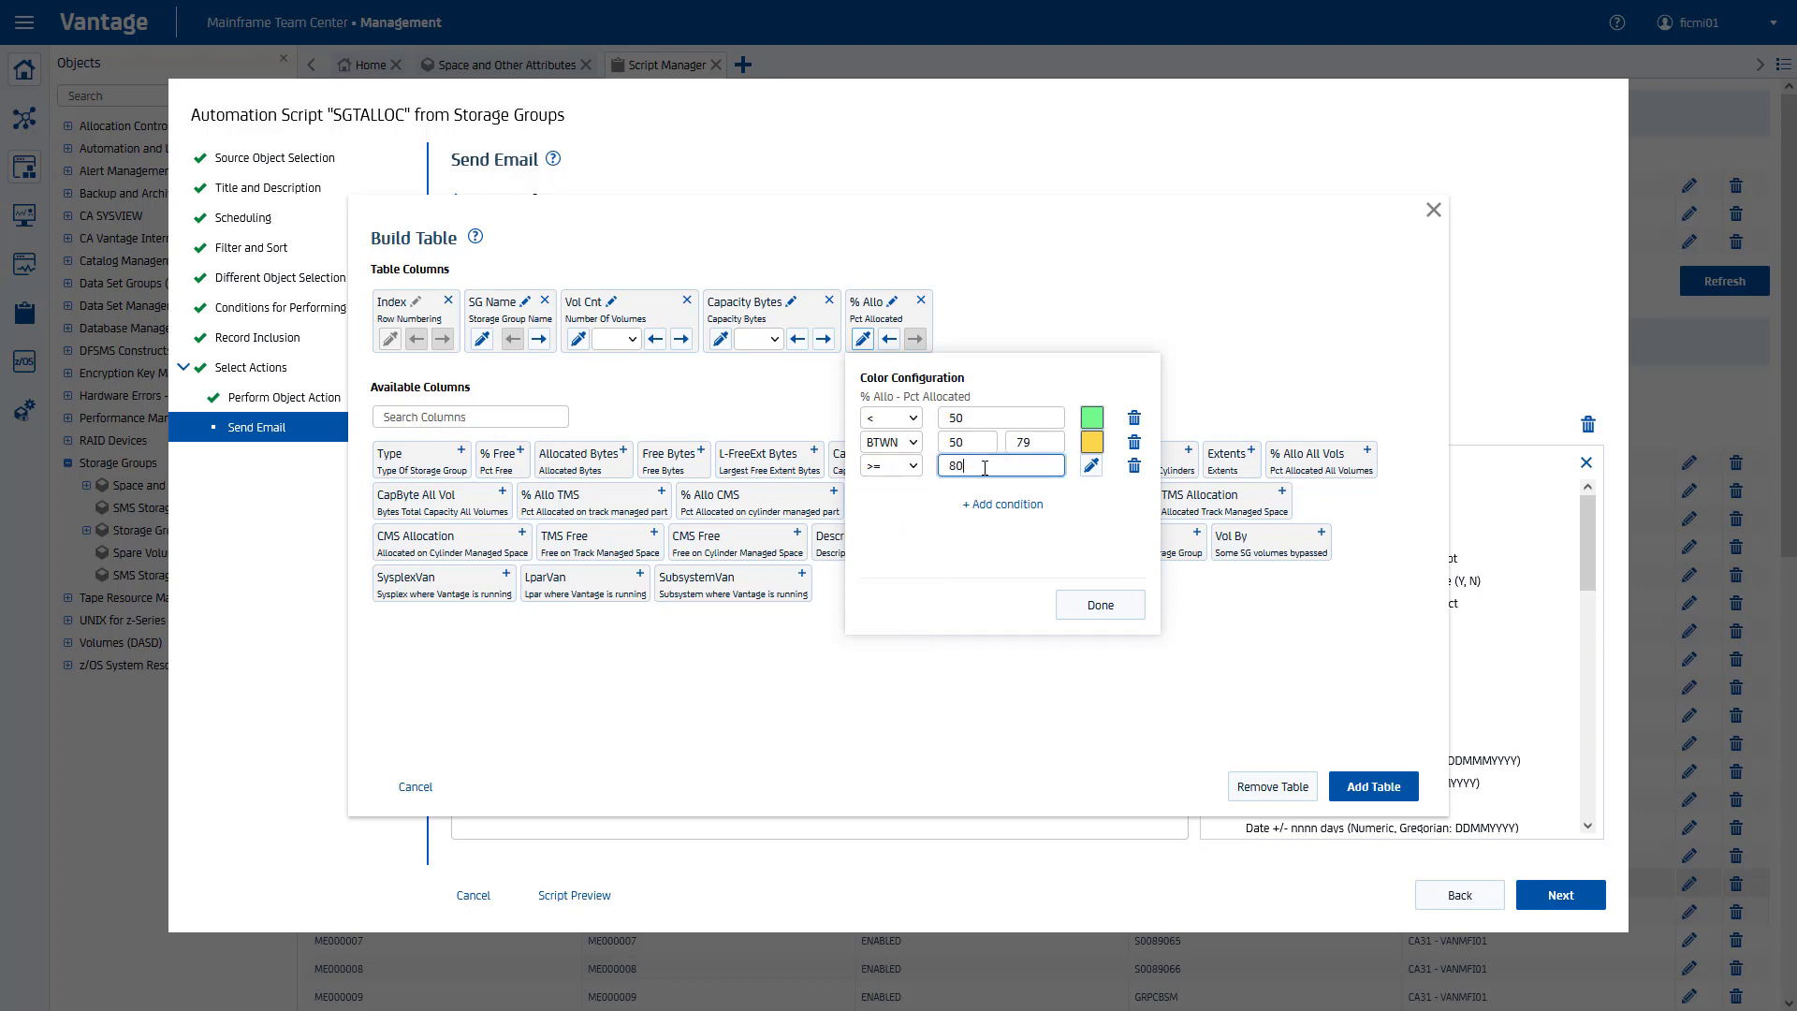
click(1091, 468)
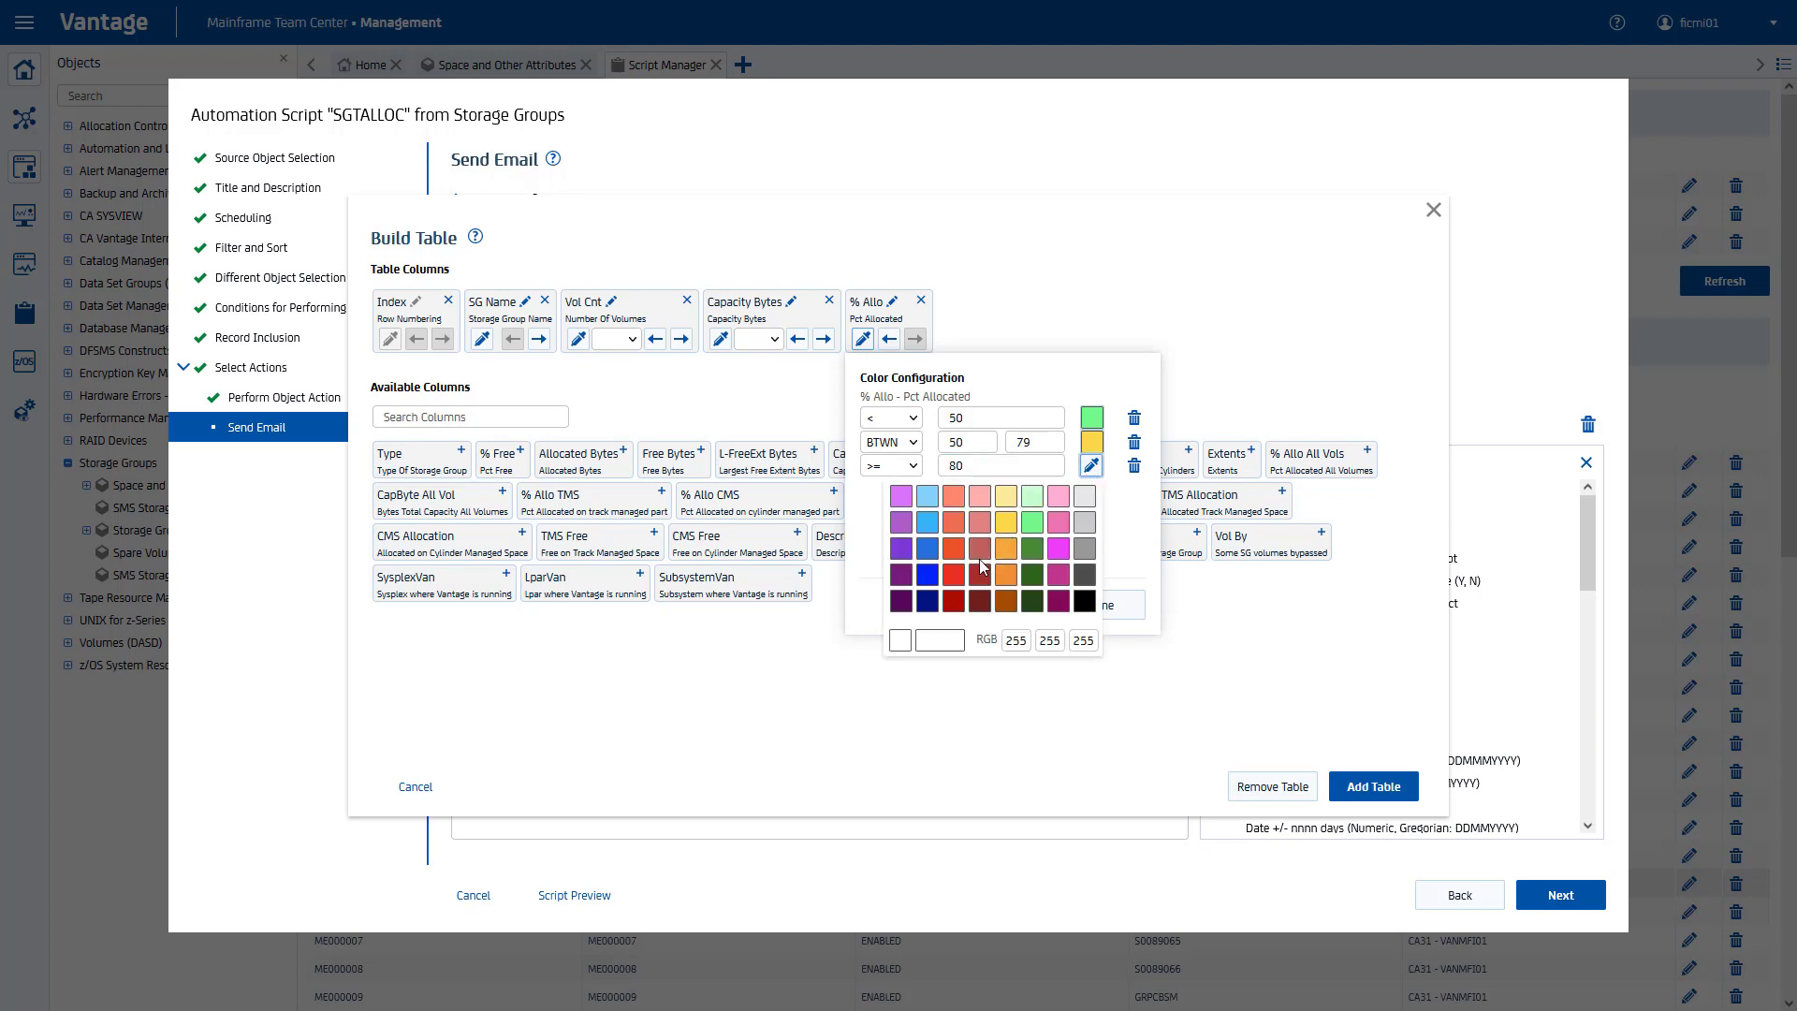
click(955, 569)
click(1129, 545)
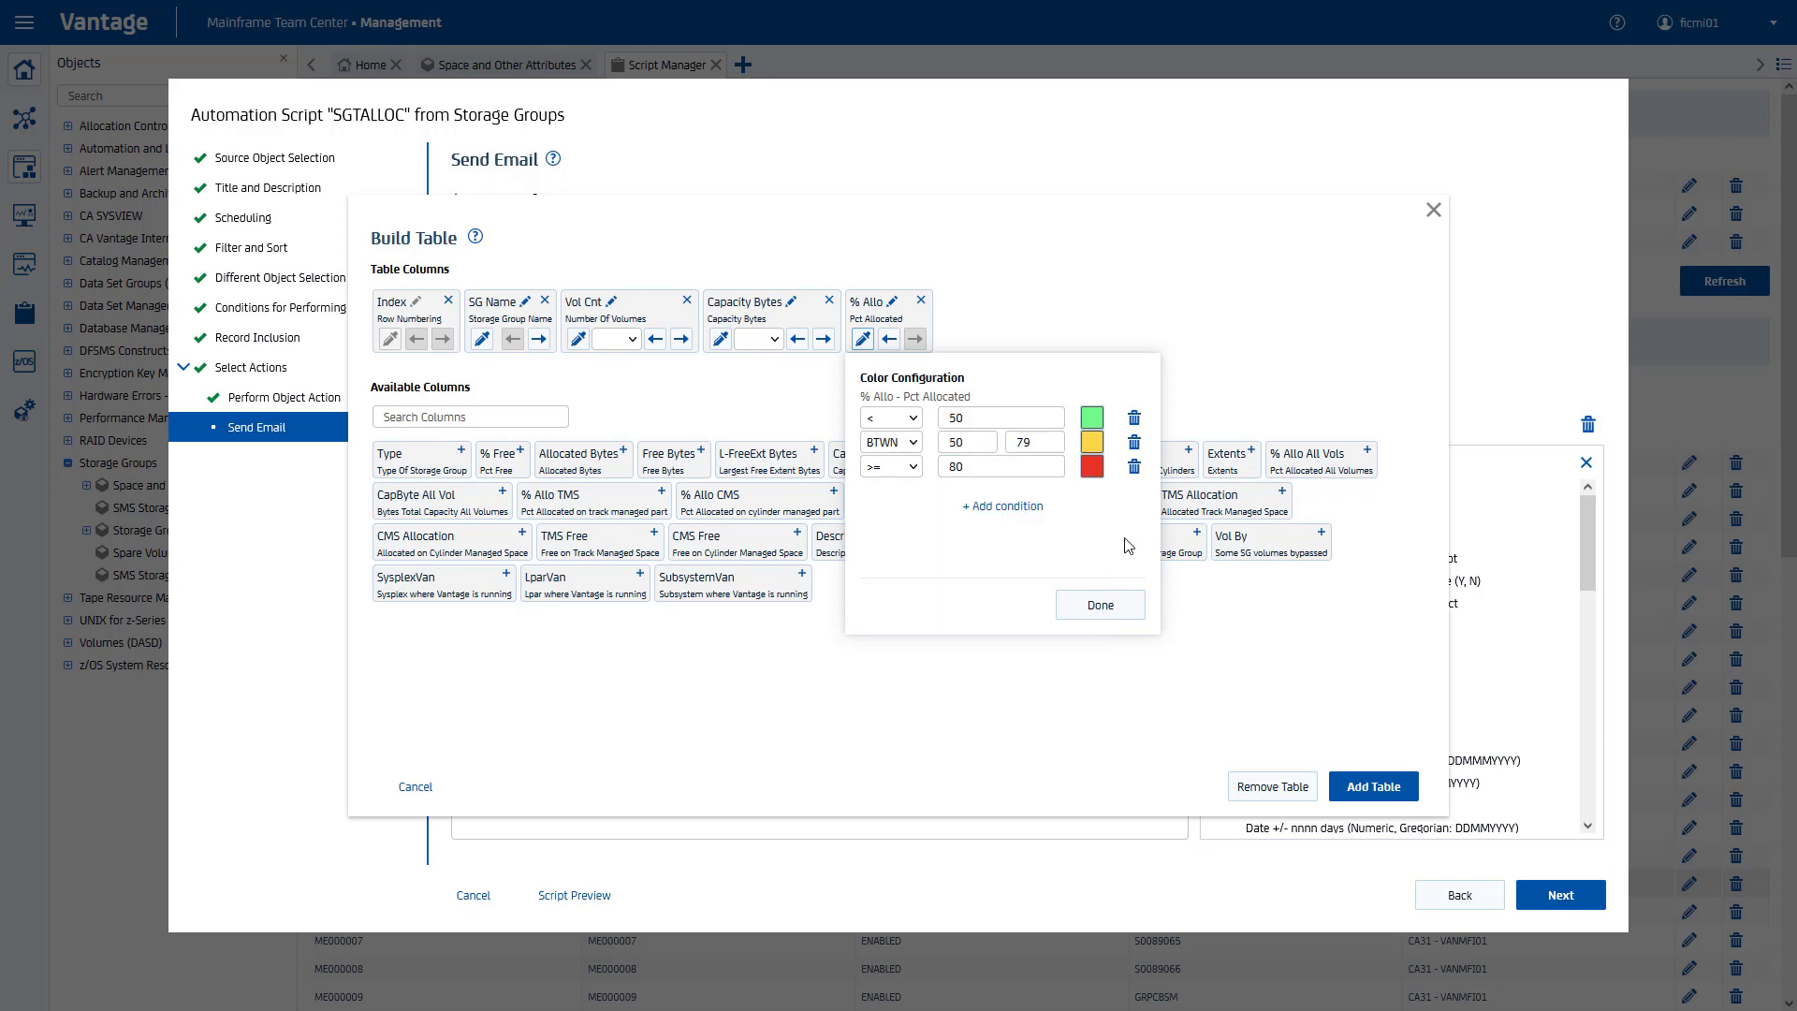
click(1069, 609)
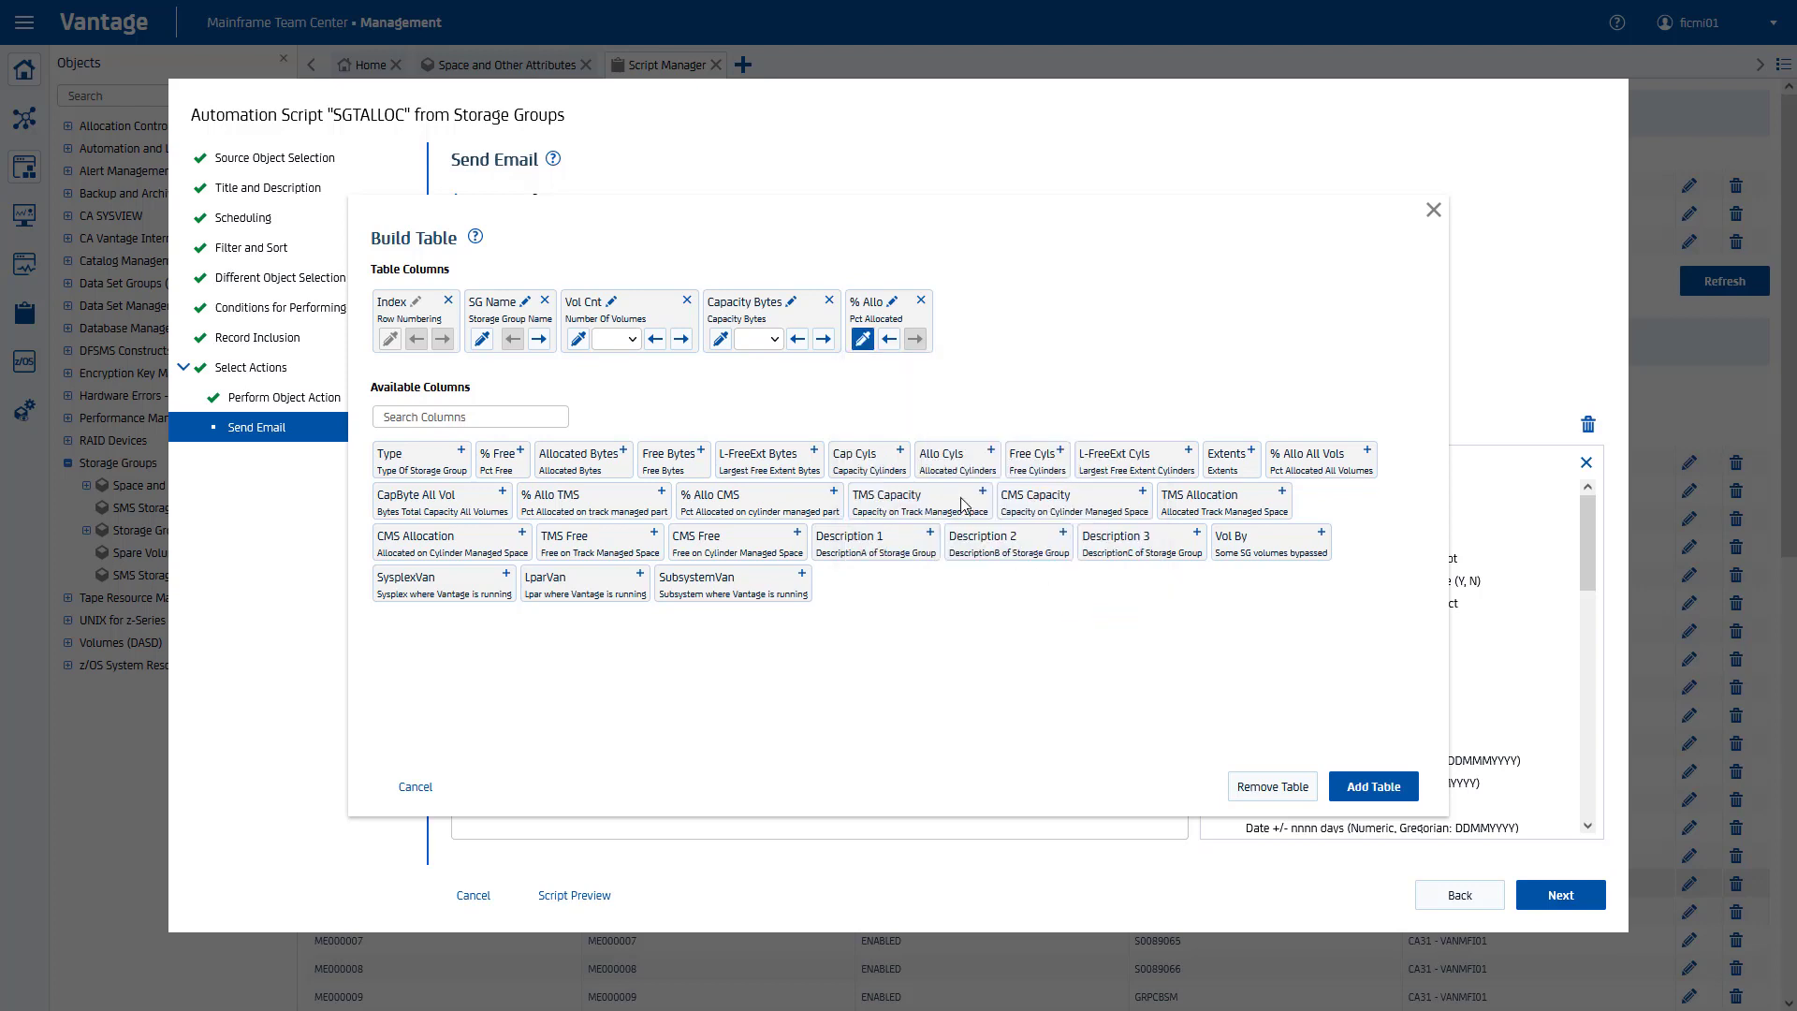
Step: Show Capacity Bytes in GB, rename the column Capacity (GB), and insert the table into the email
click(772, 347)
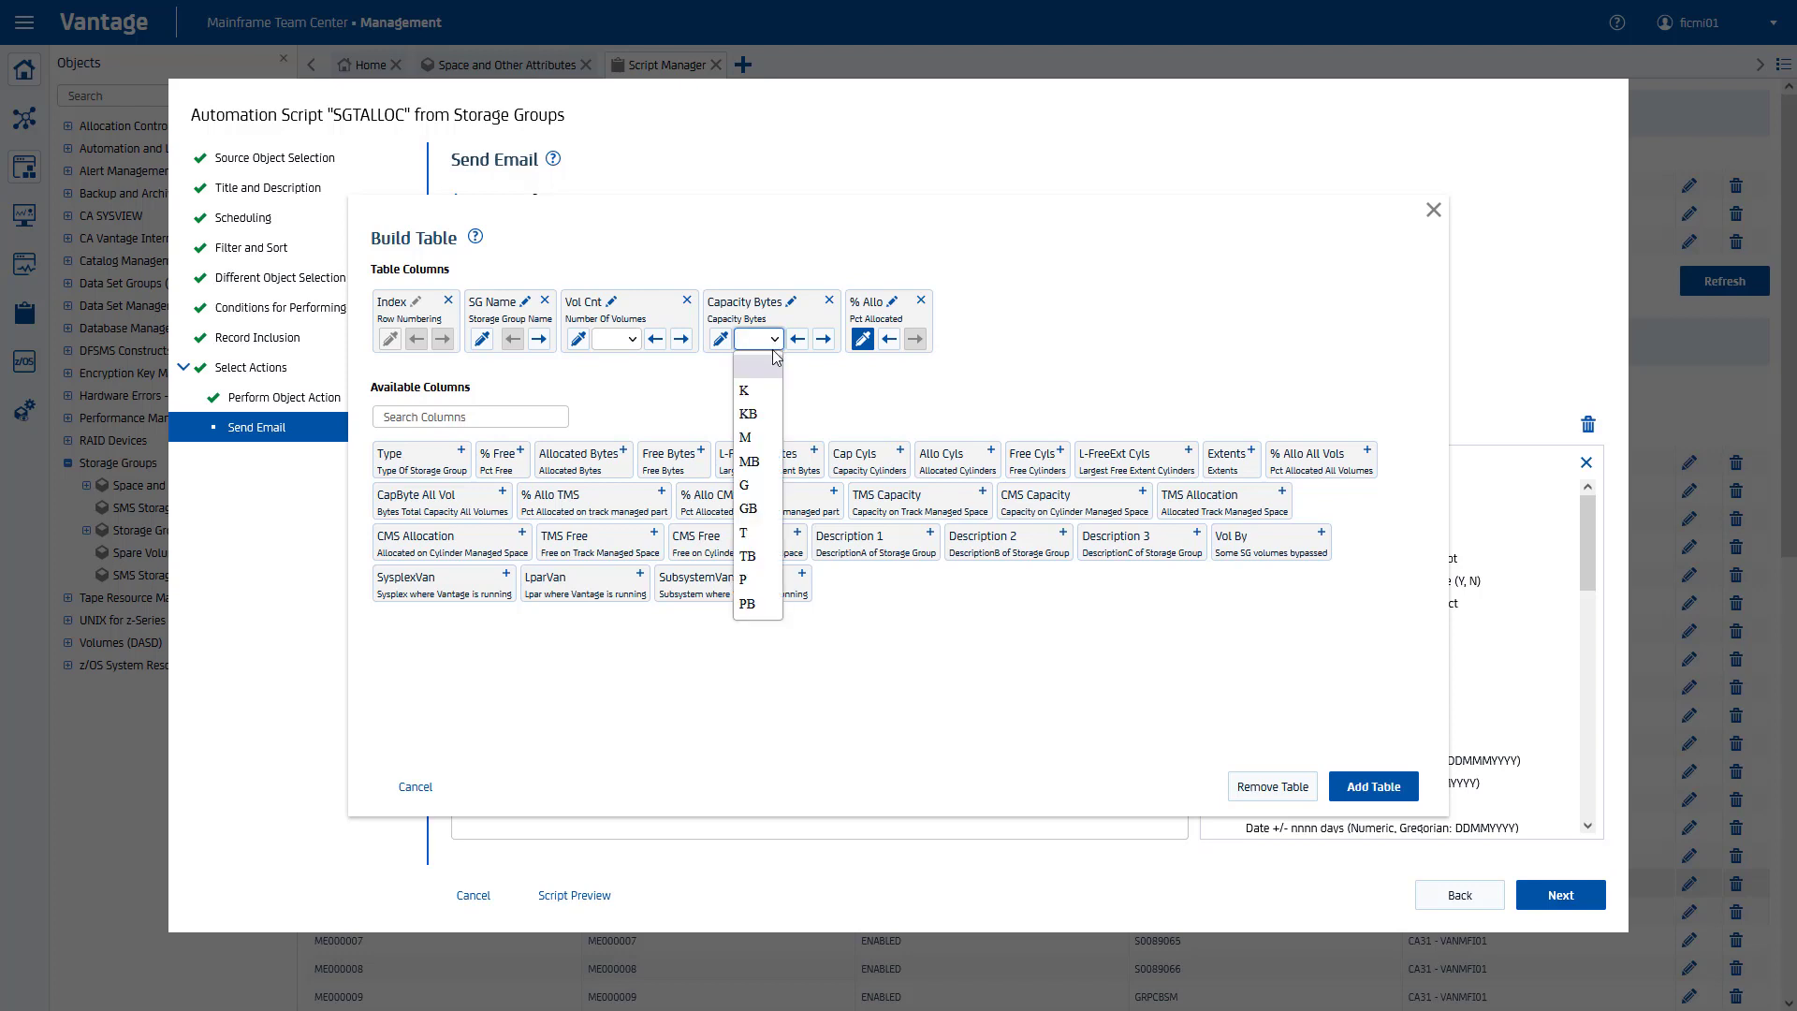
click(770, 507)
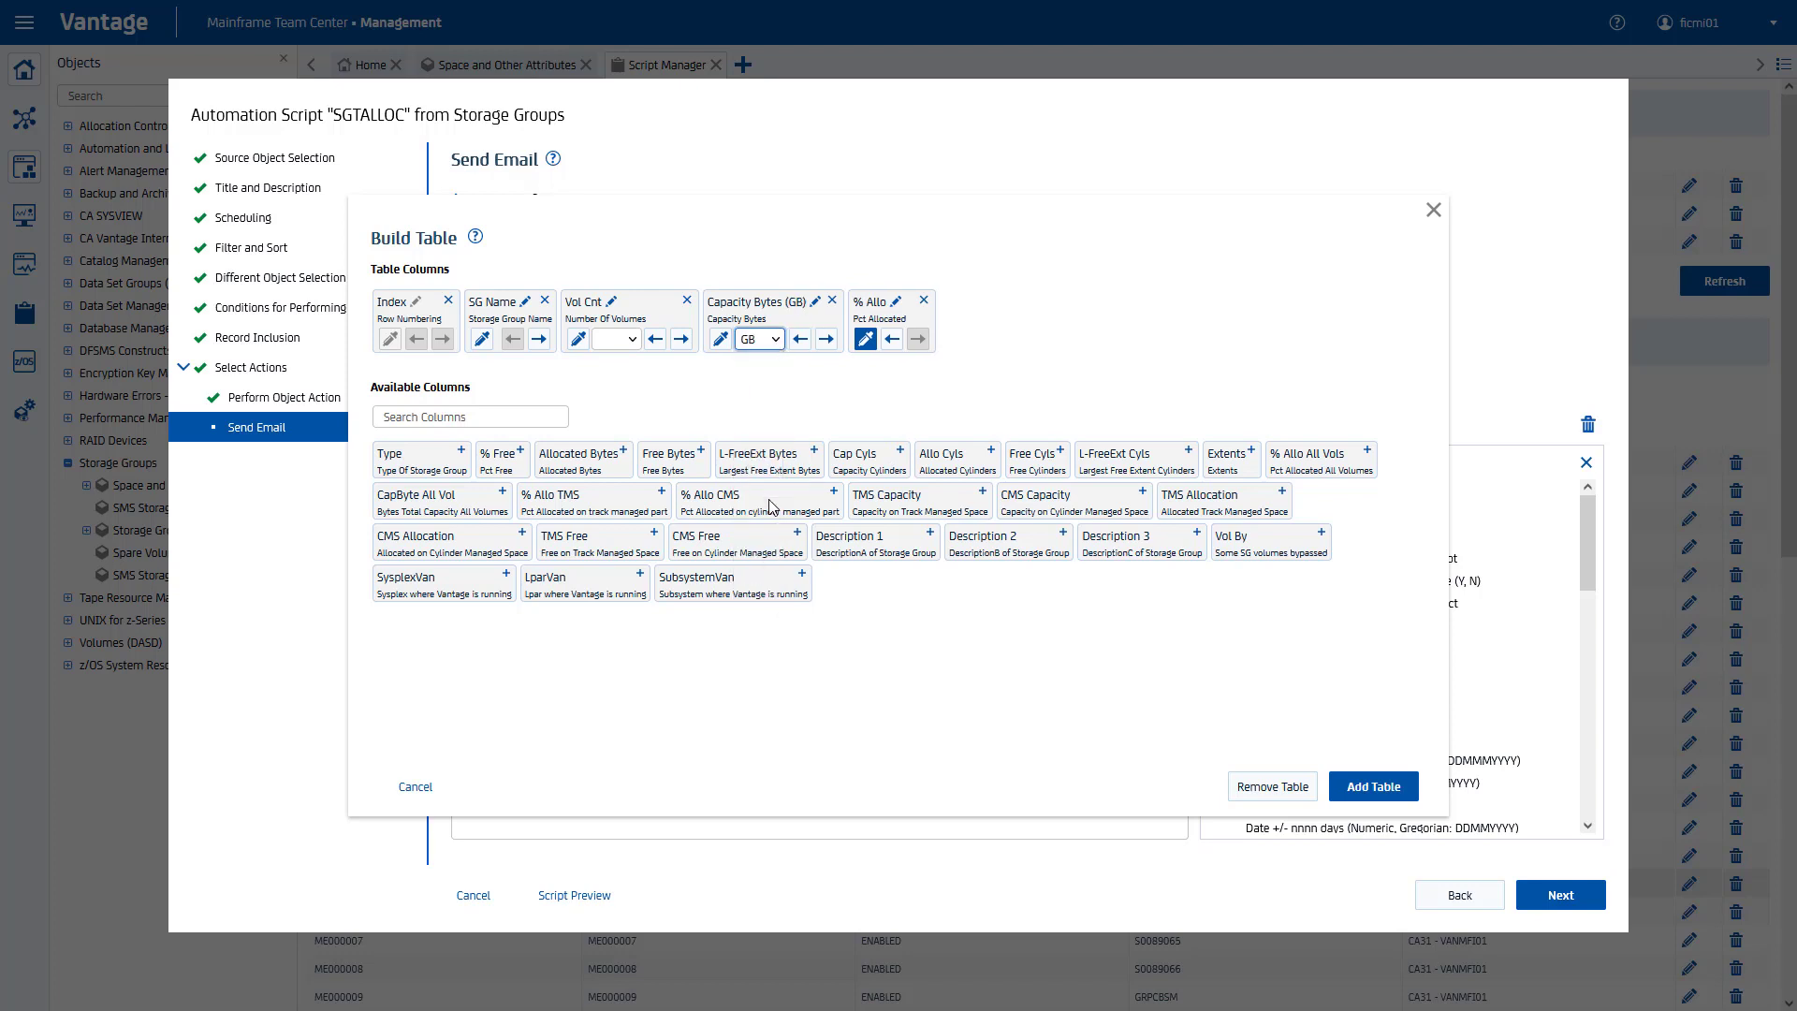
click(816, 301)
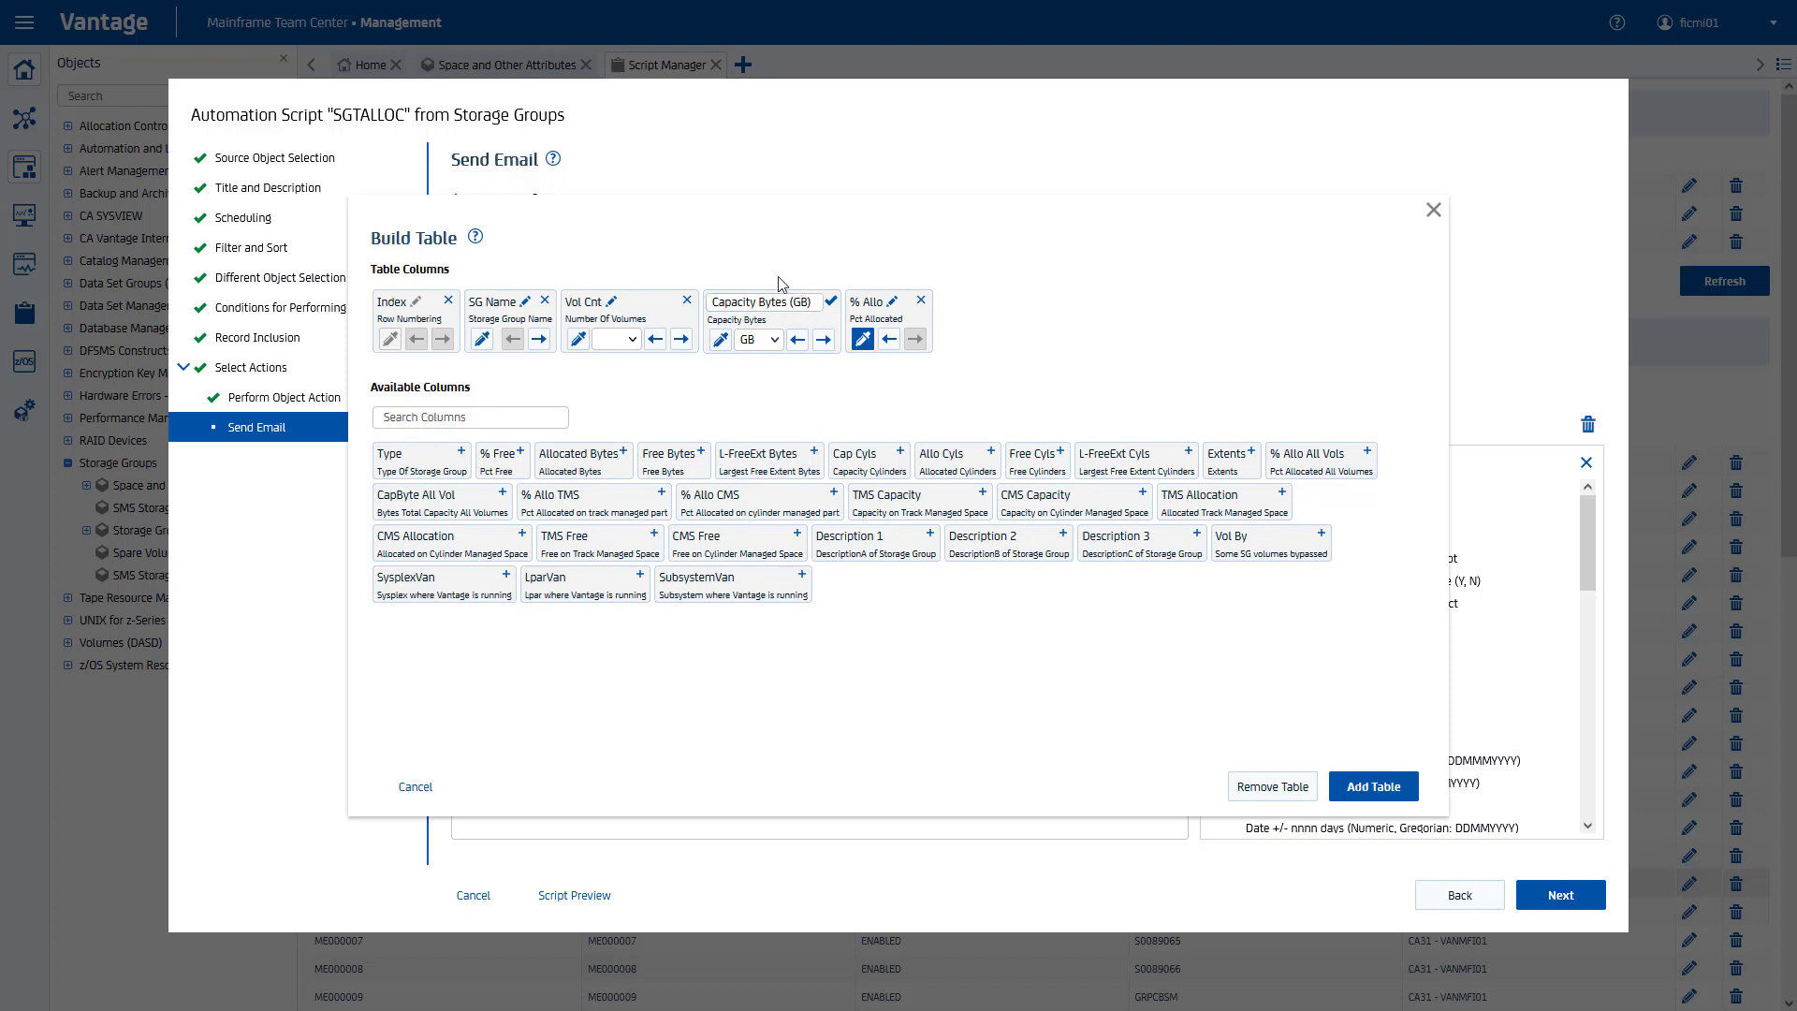
drag(789, 301, 700, 306)
text(Capacity)
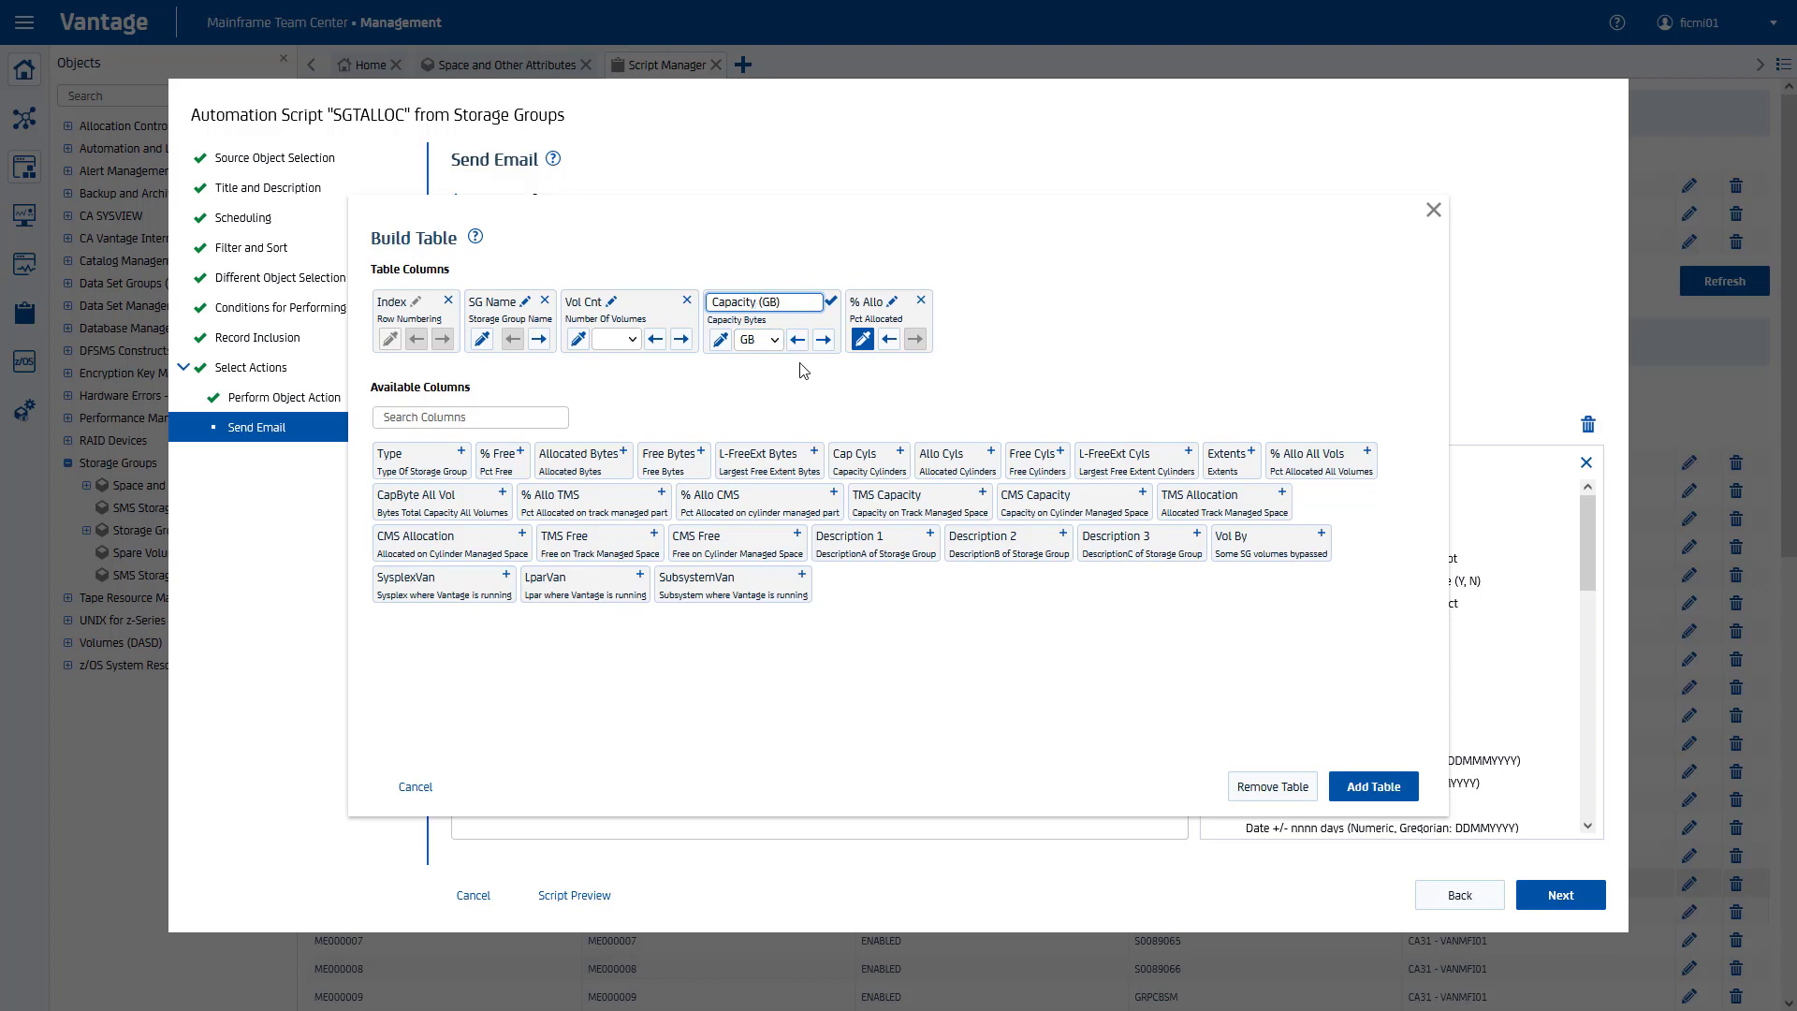
click(831, 301)
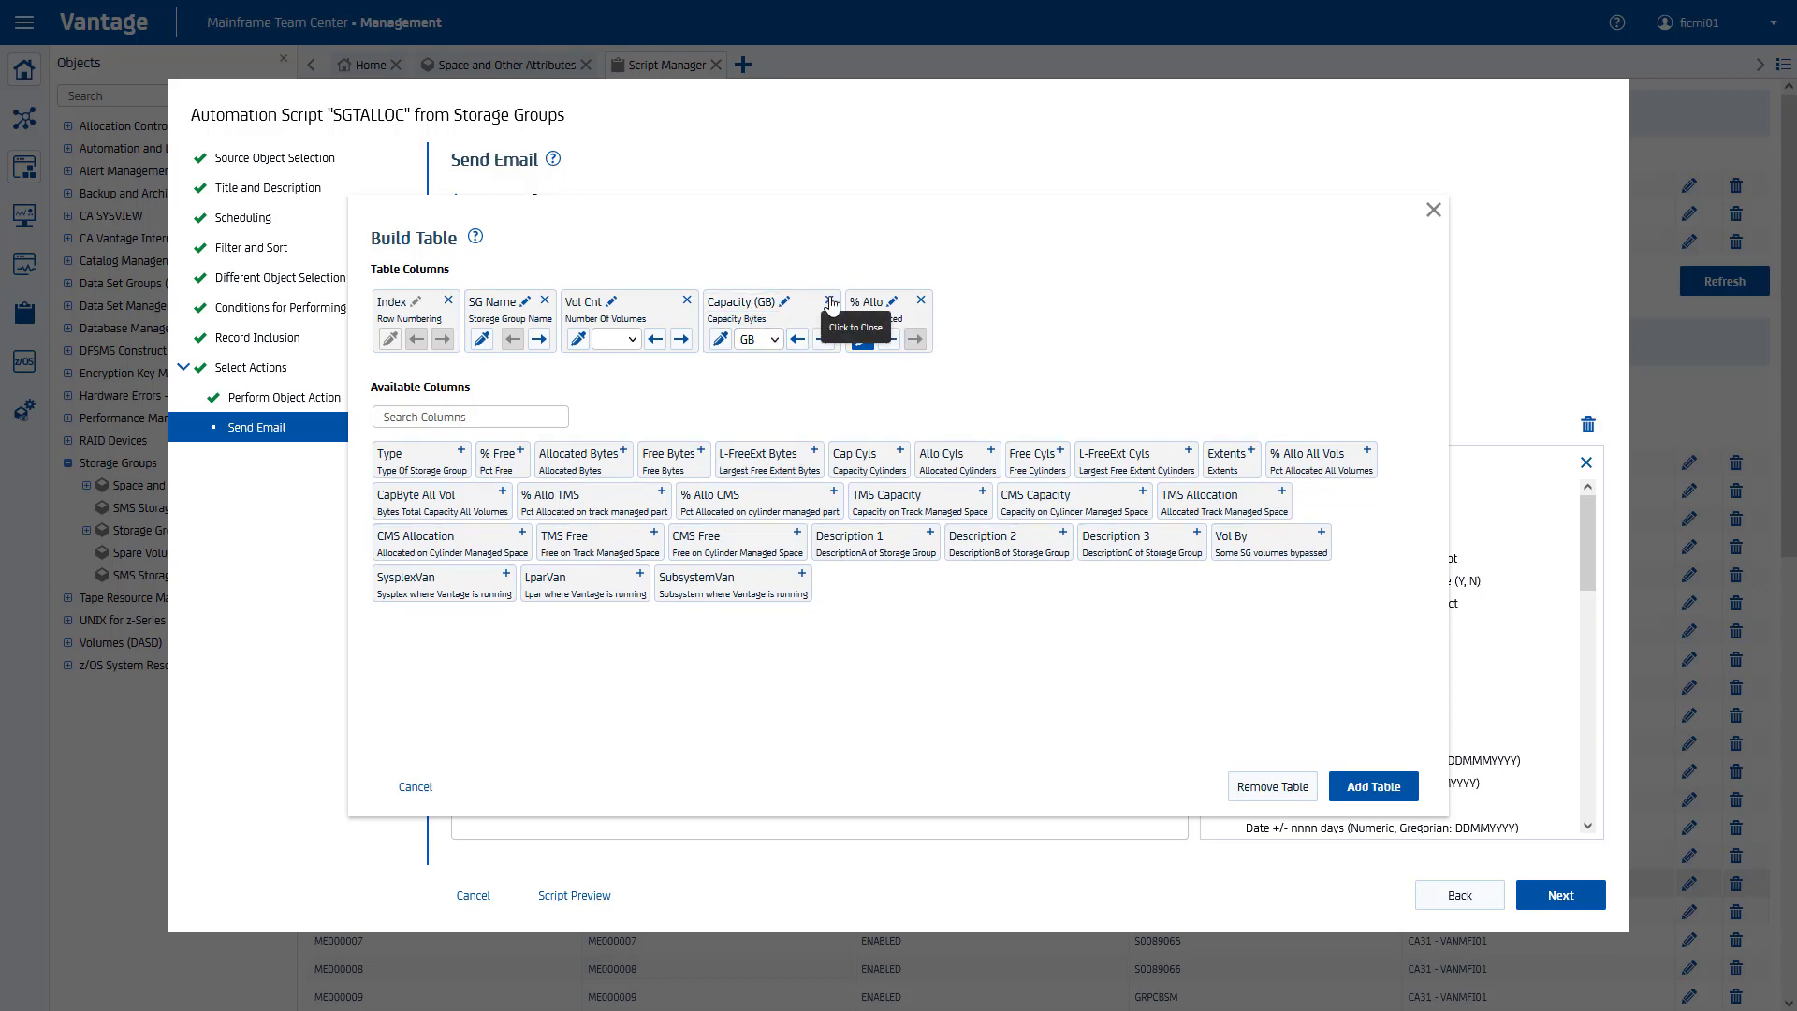
click(1372, 786)
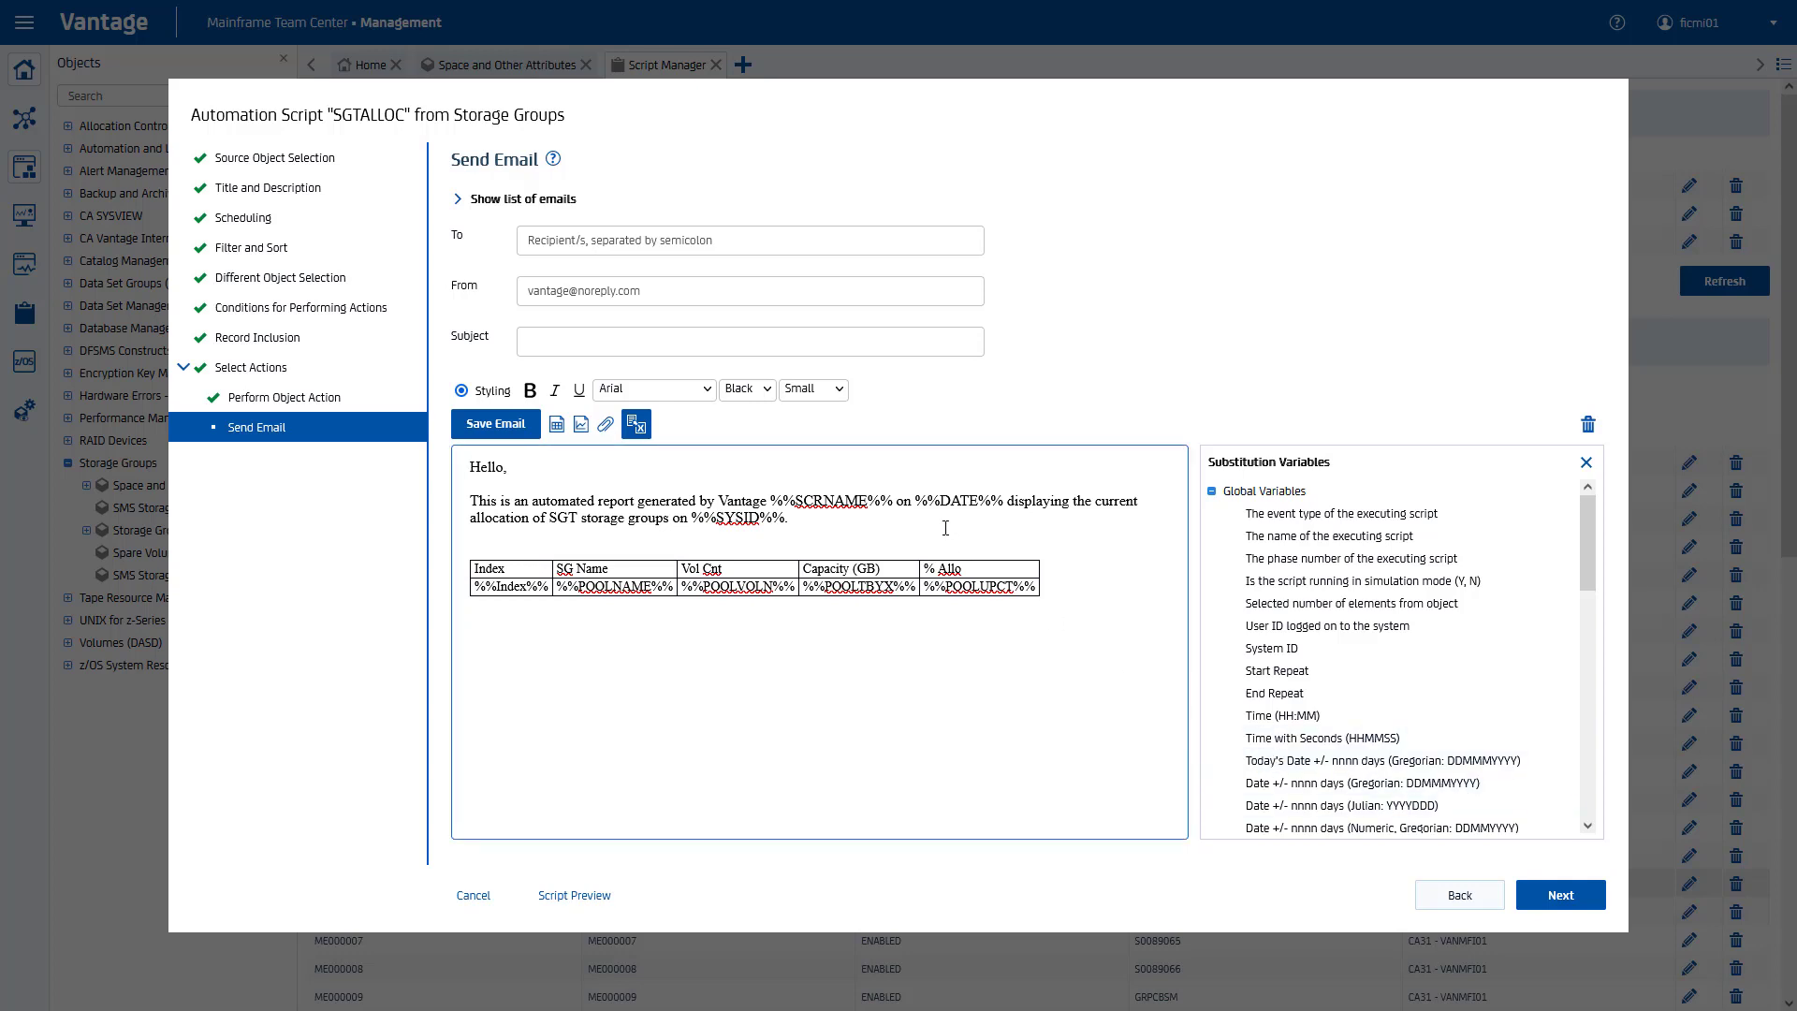
Step: Insert a 'Current allocation' bar chart with SG Name on the X-axis and % Allo on the Y-axis
click(581, 426)
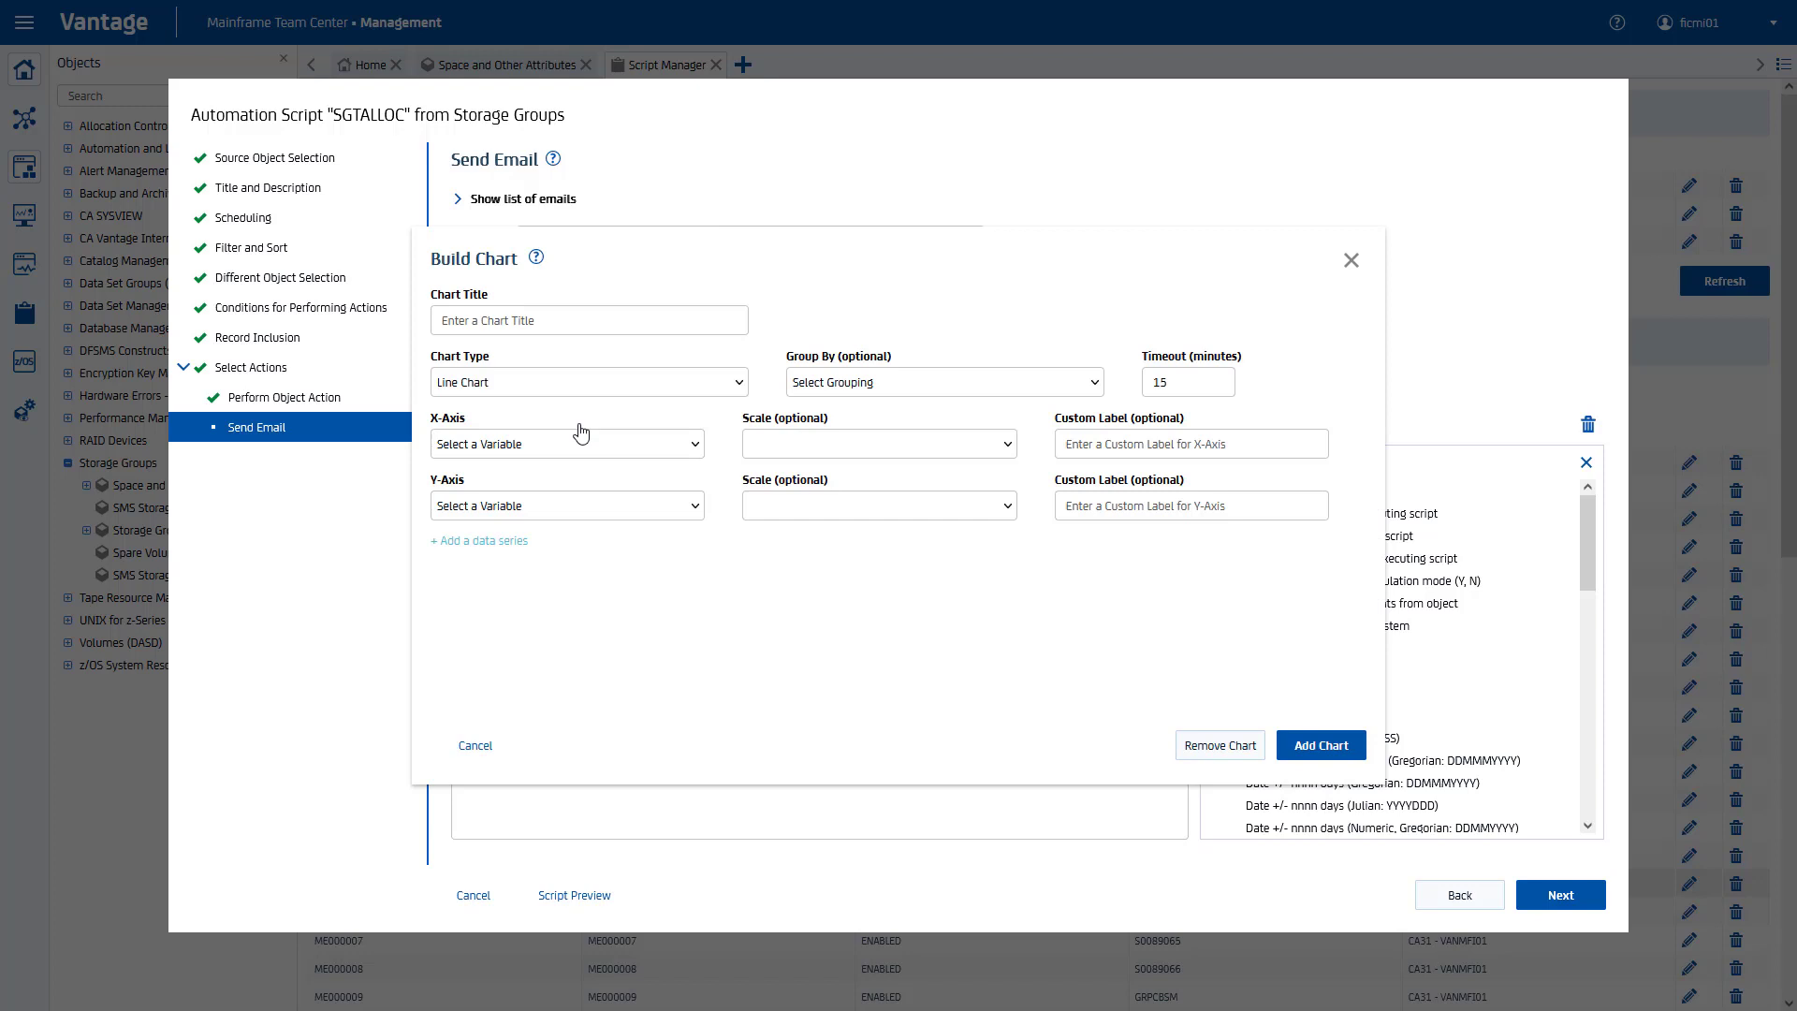
click(569, 321)
text(Current)
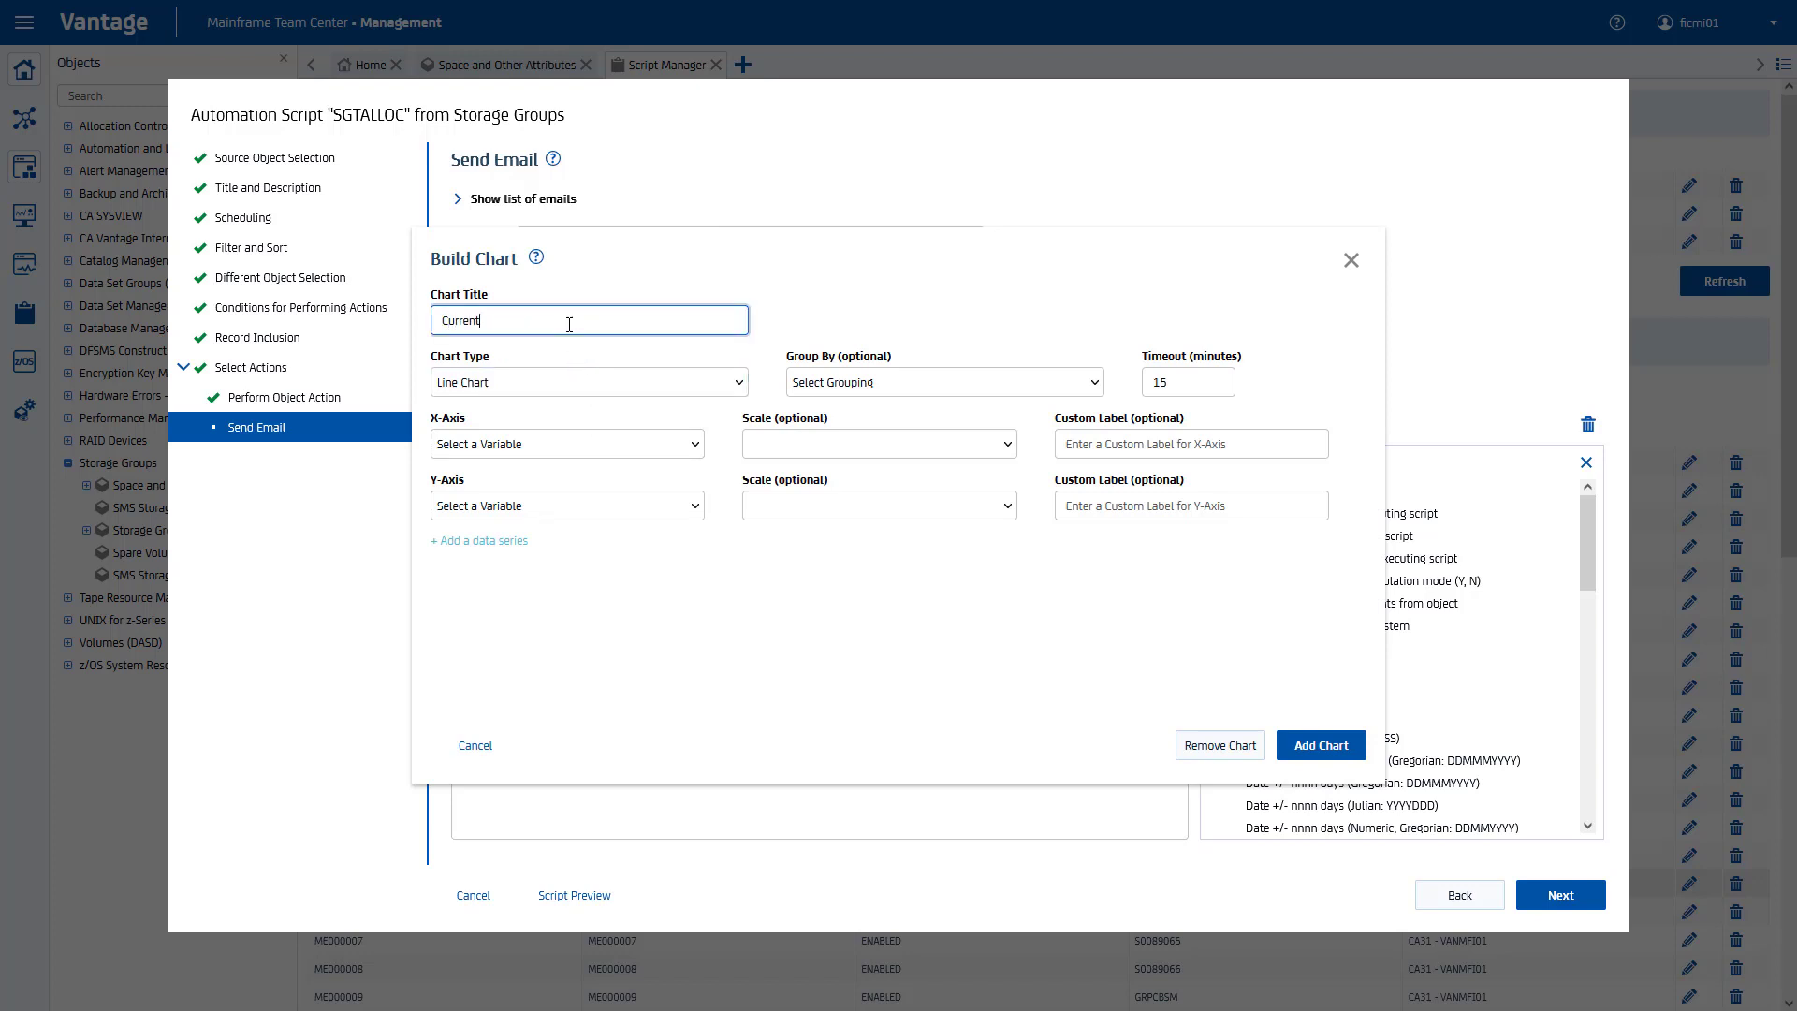
text( allocation)
click(555, 382)
click(535, 440)
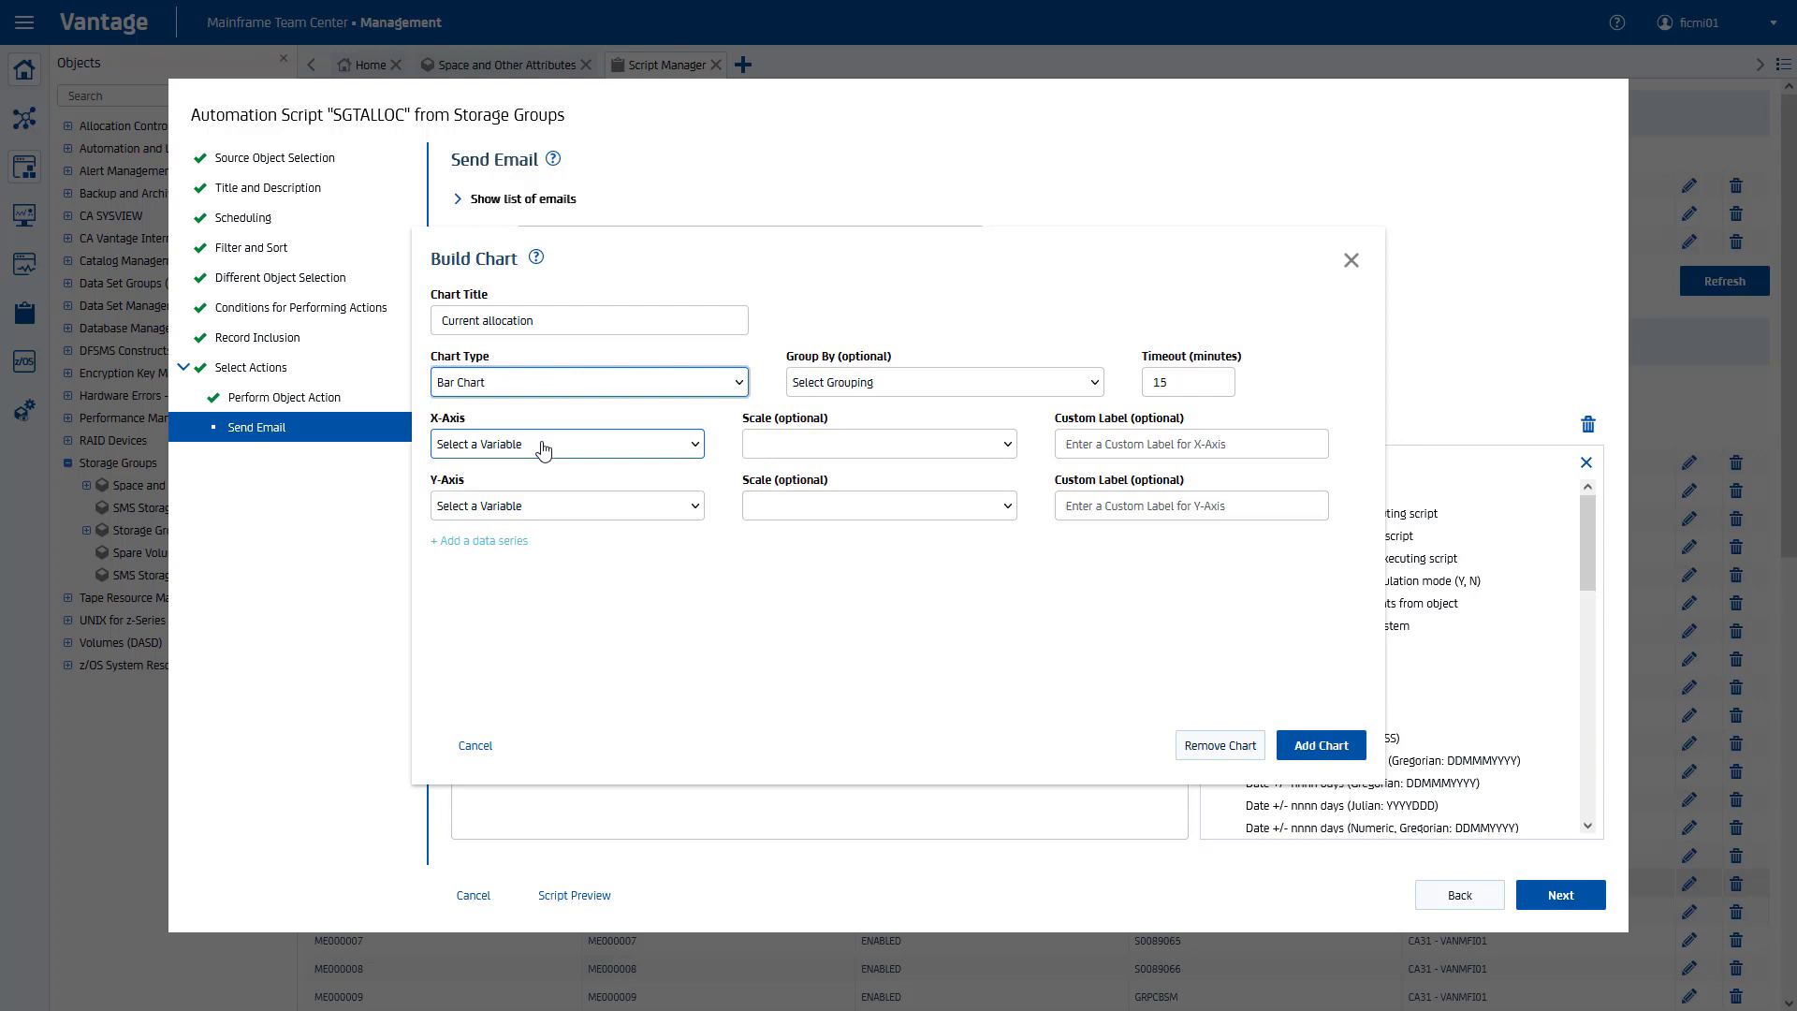
click(543, 446)
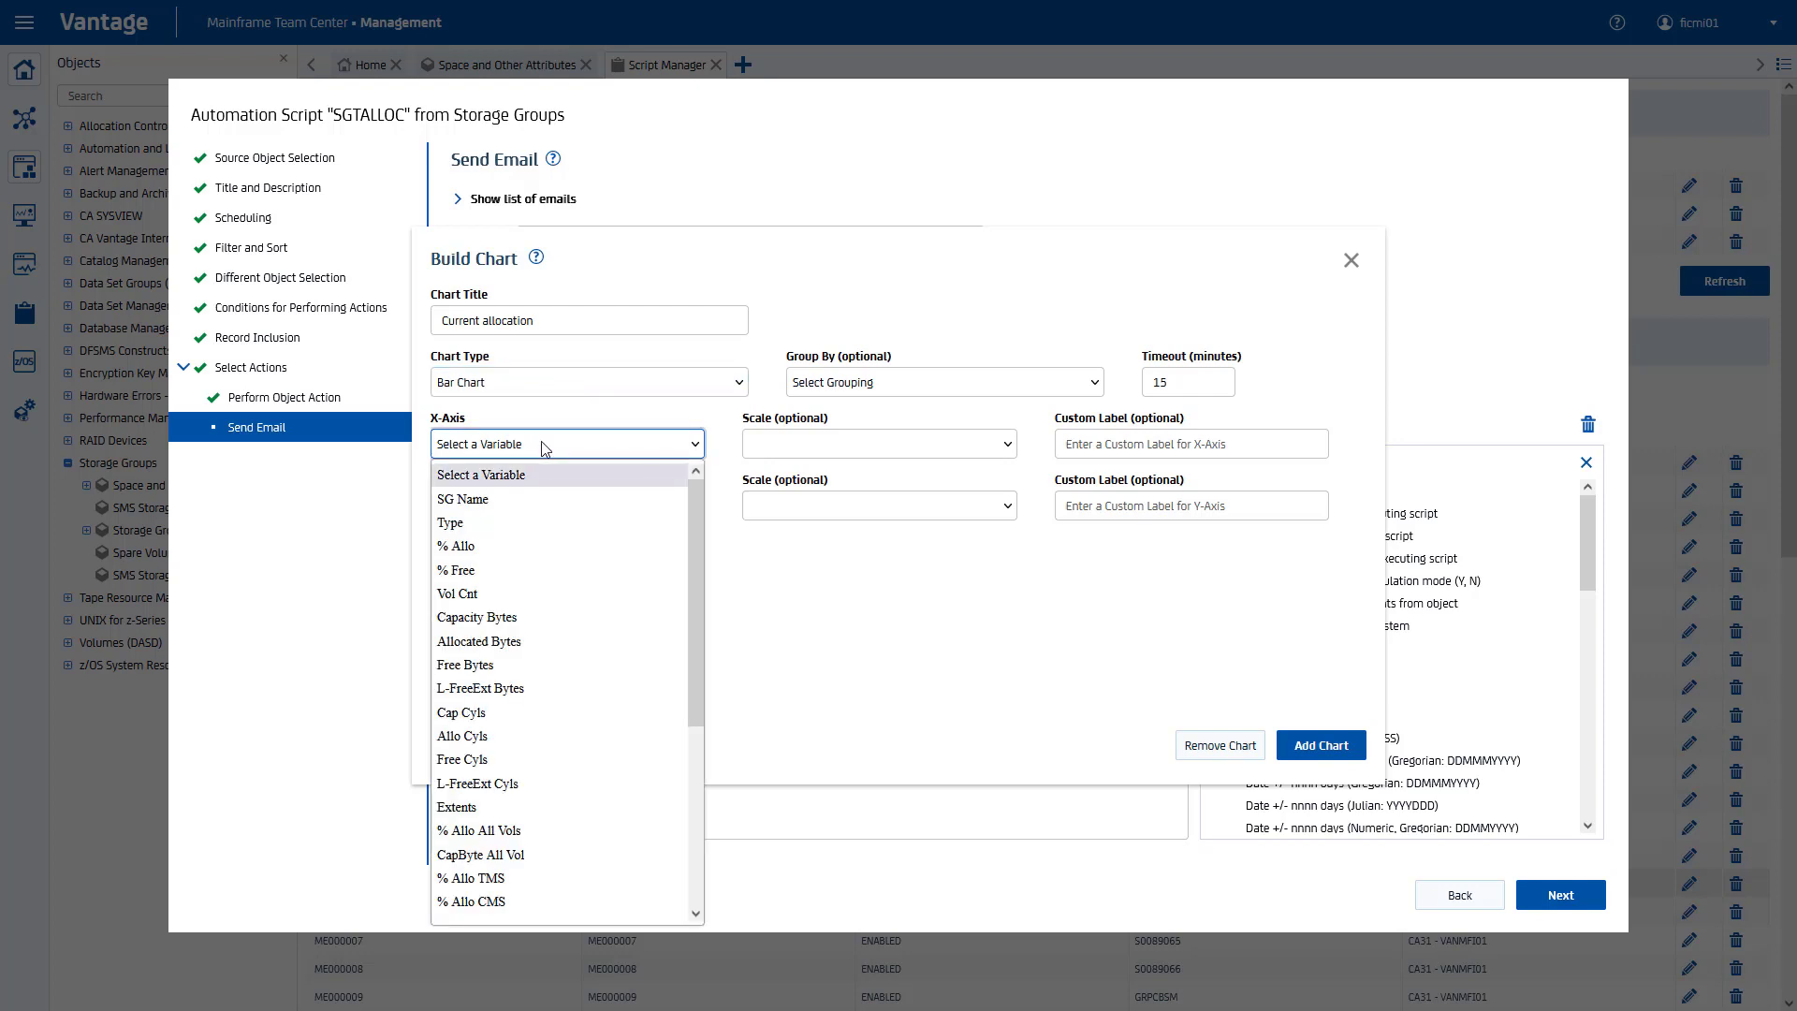
click(525, 501)
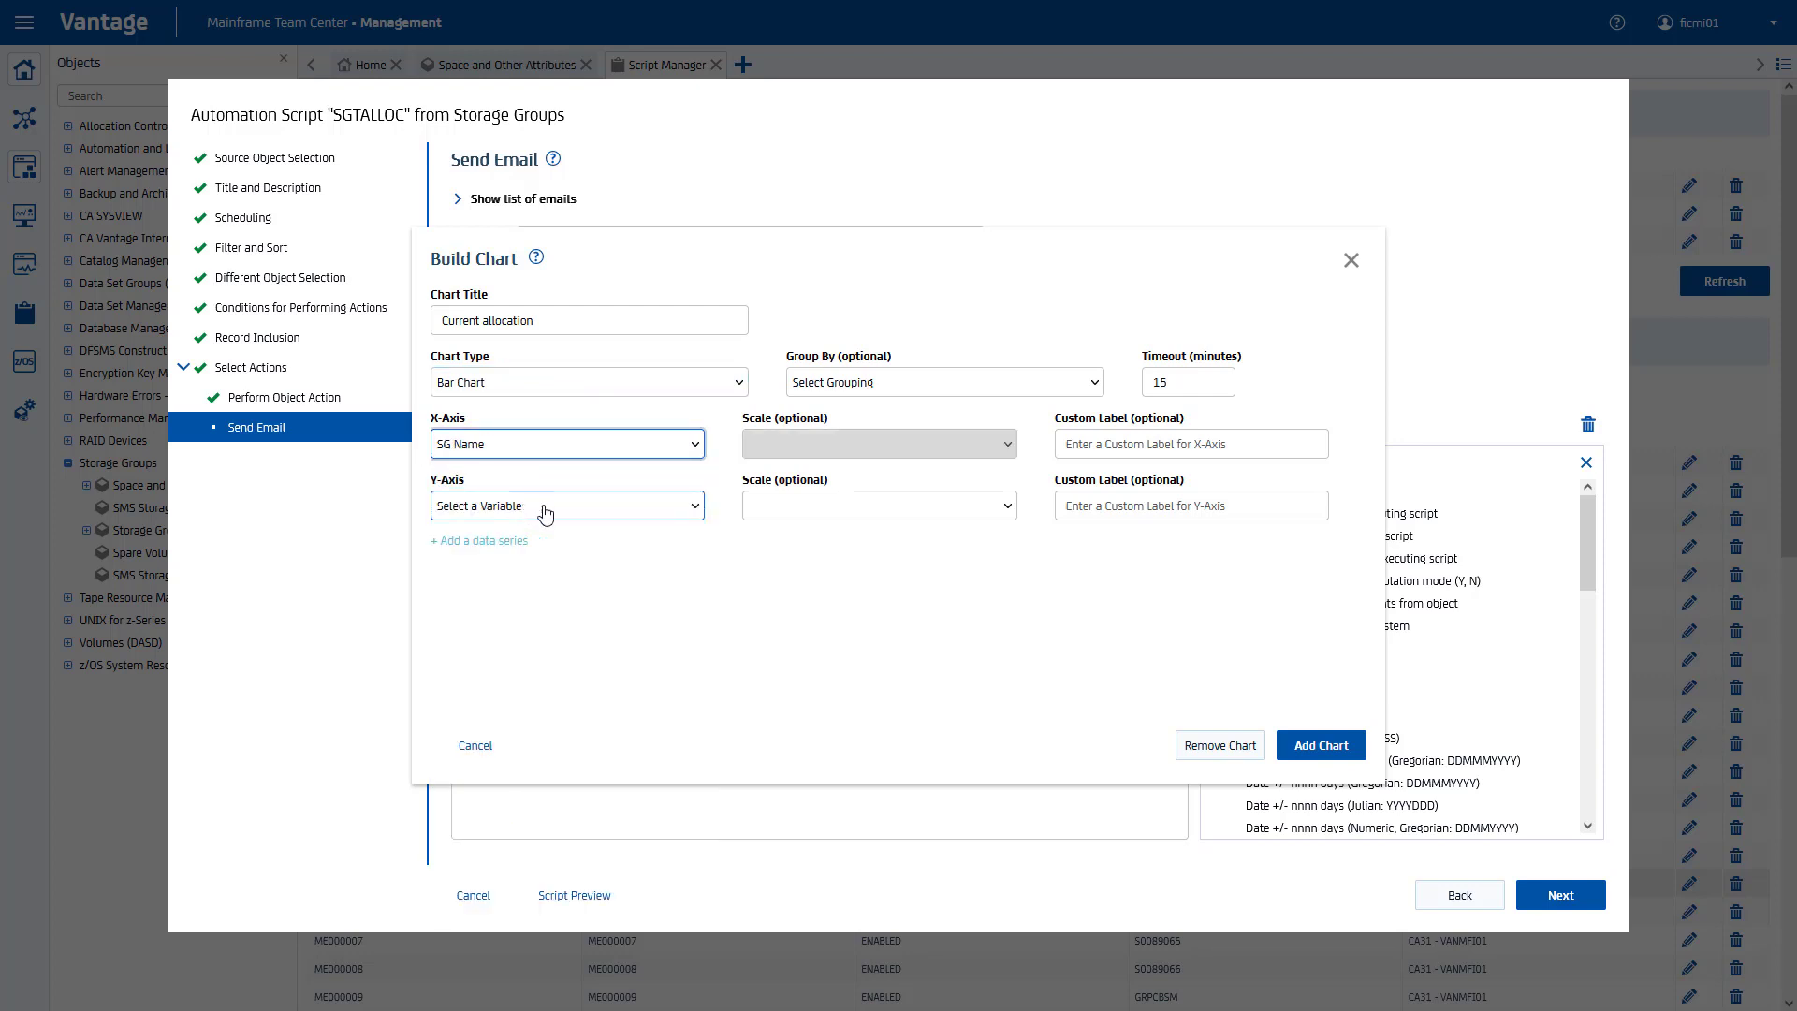
click(551, 510)
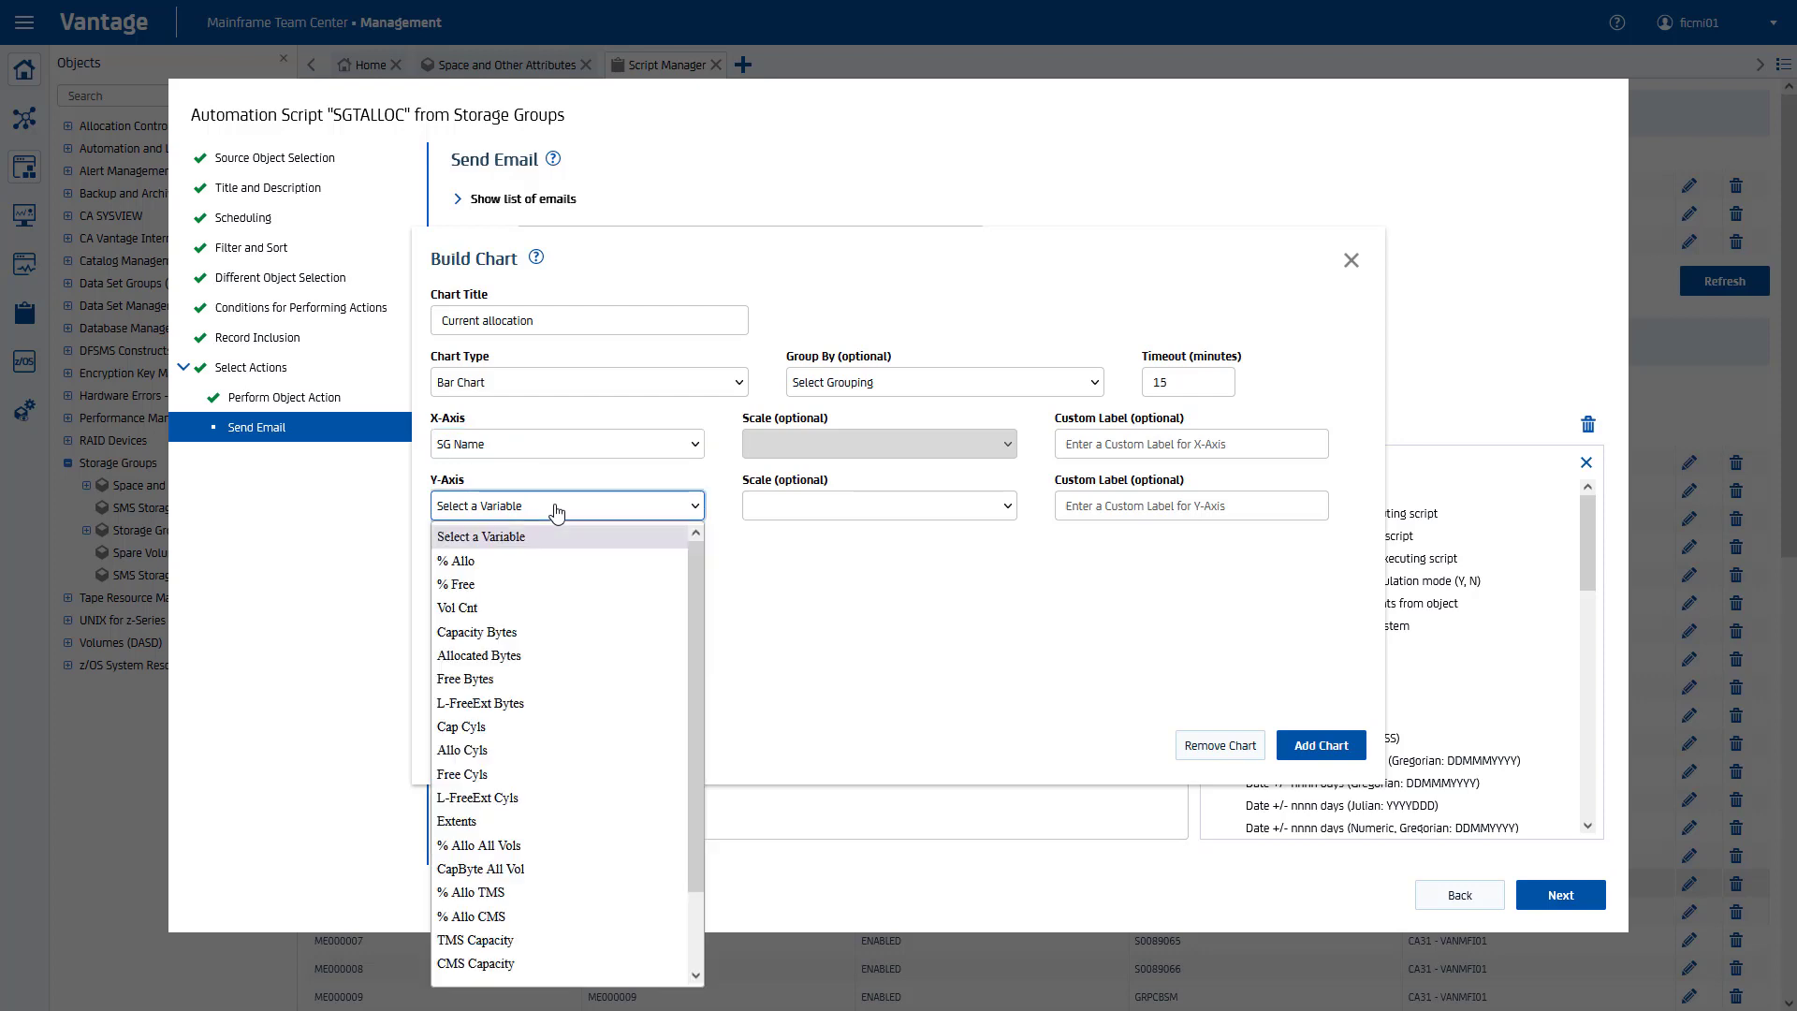
click(529, 561)
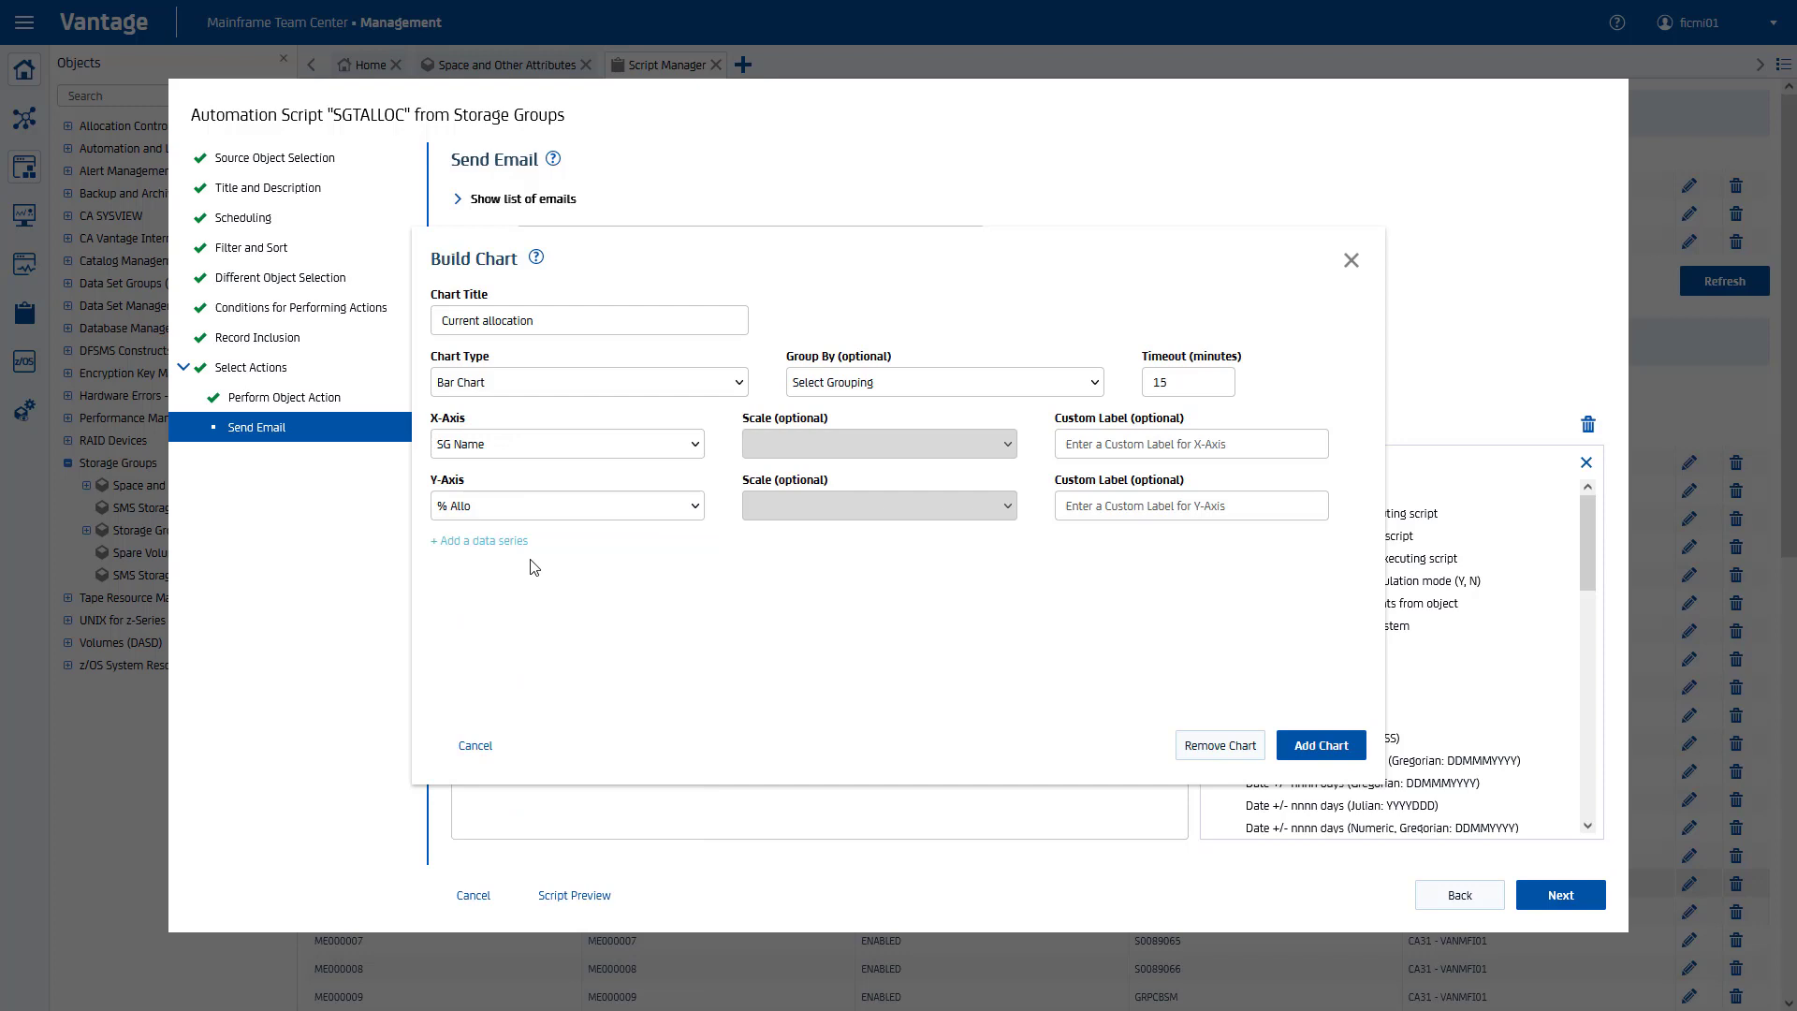
click(537, 260)
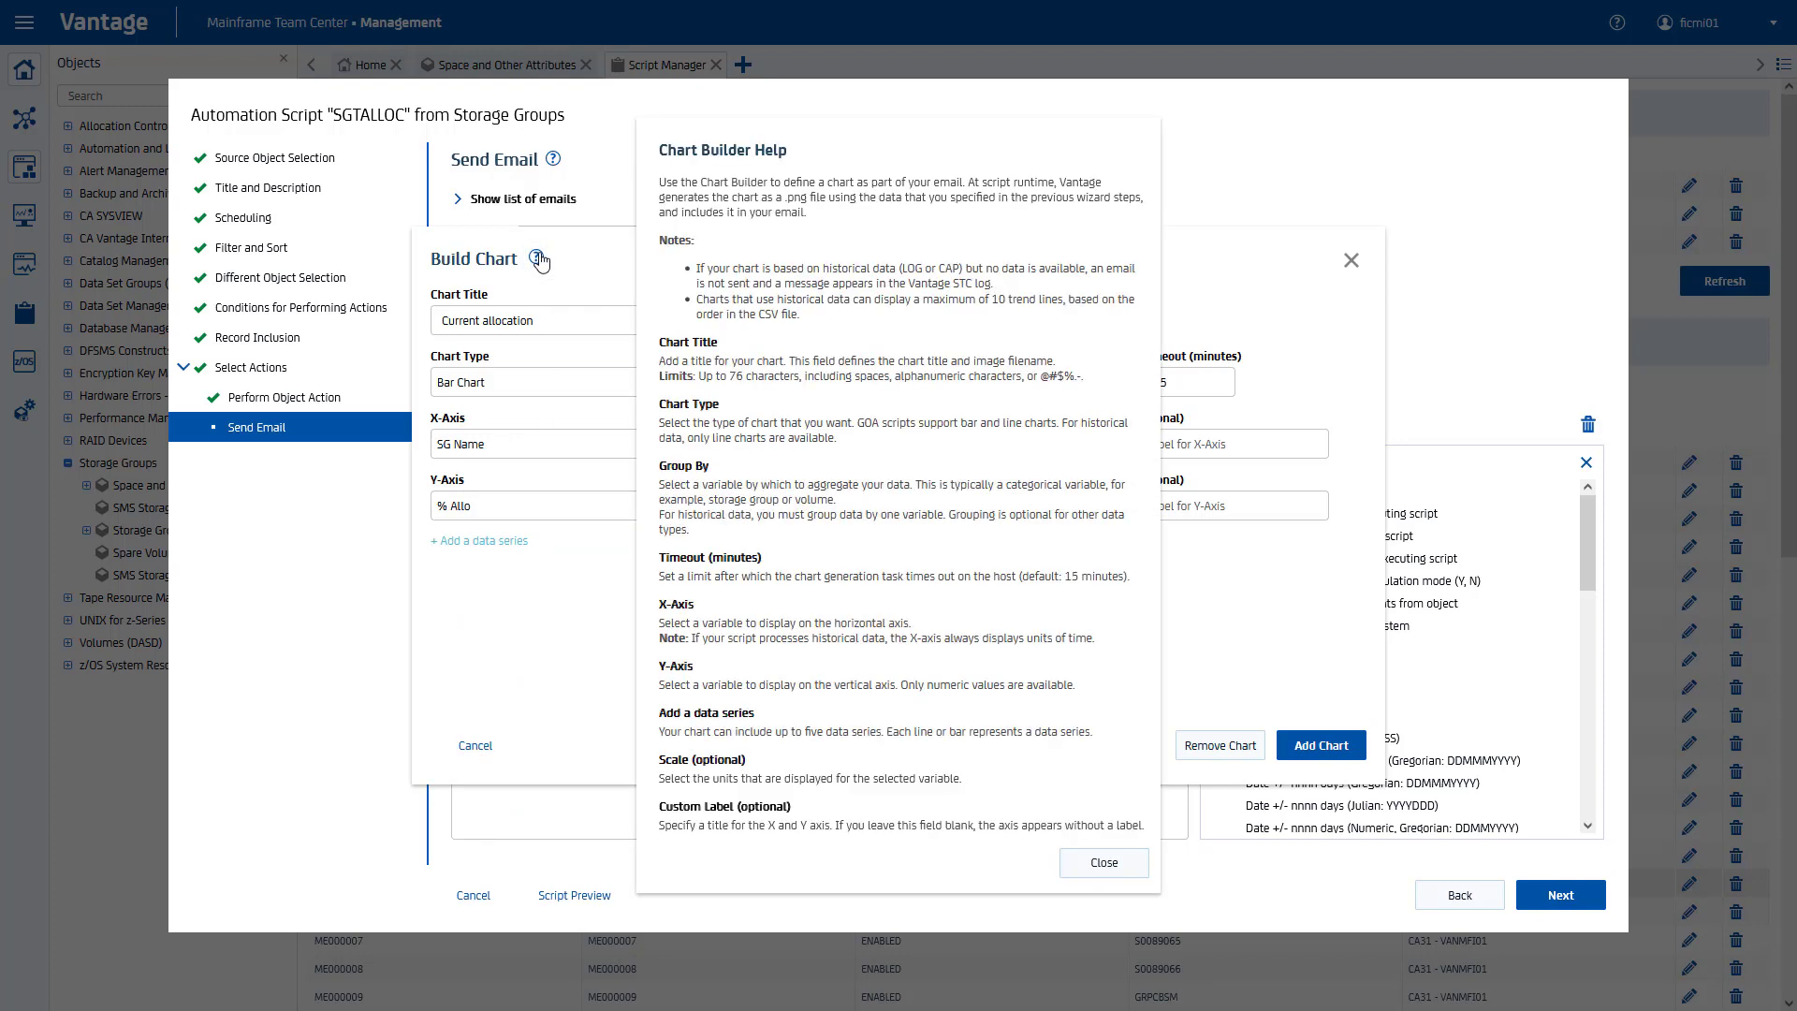
click(1104, 863)
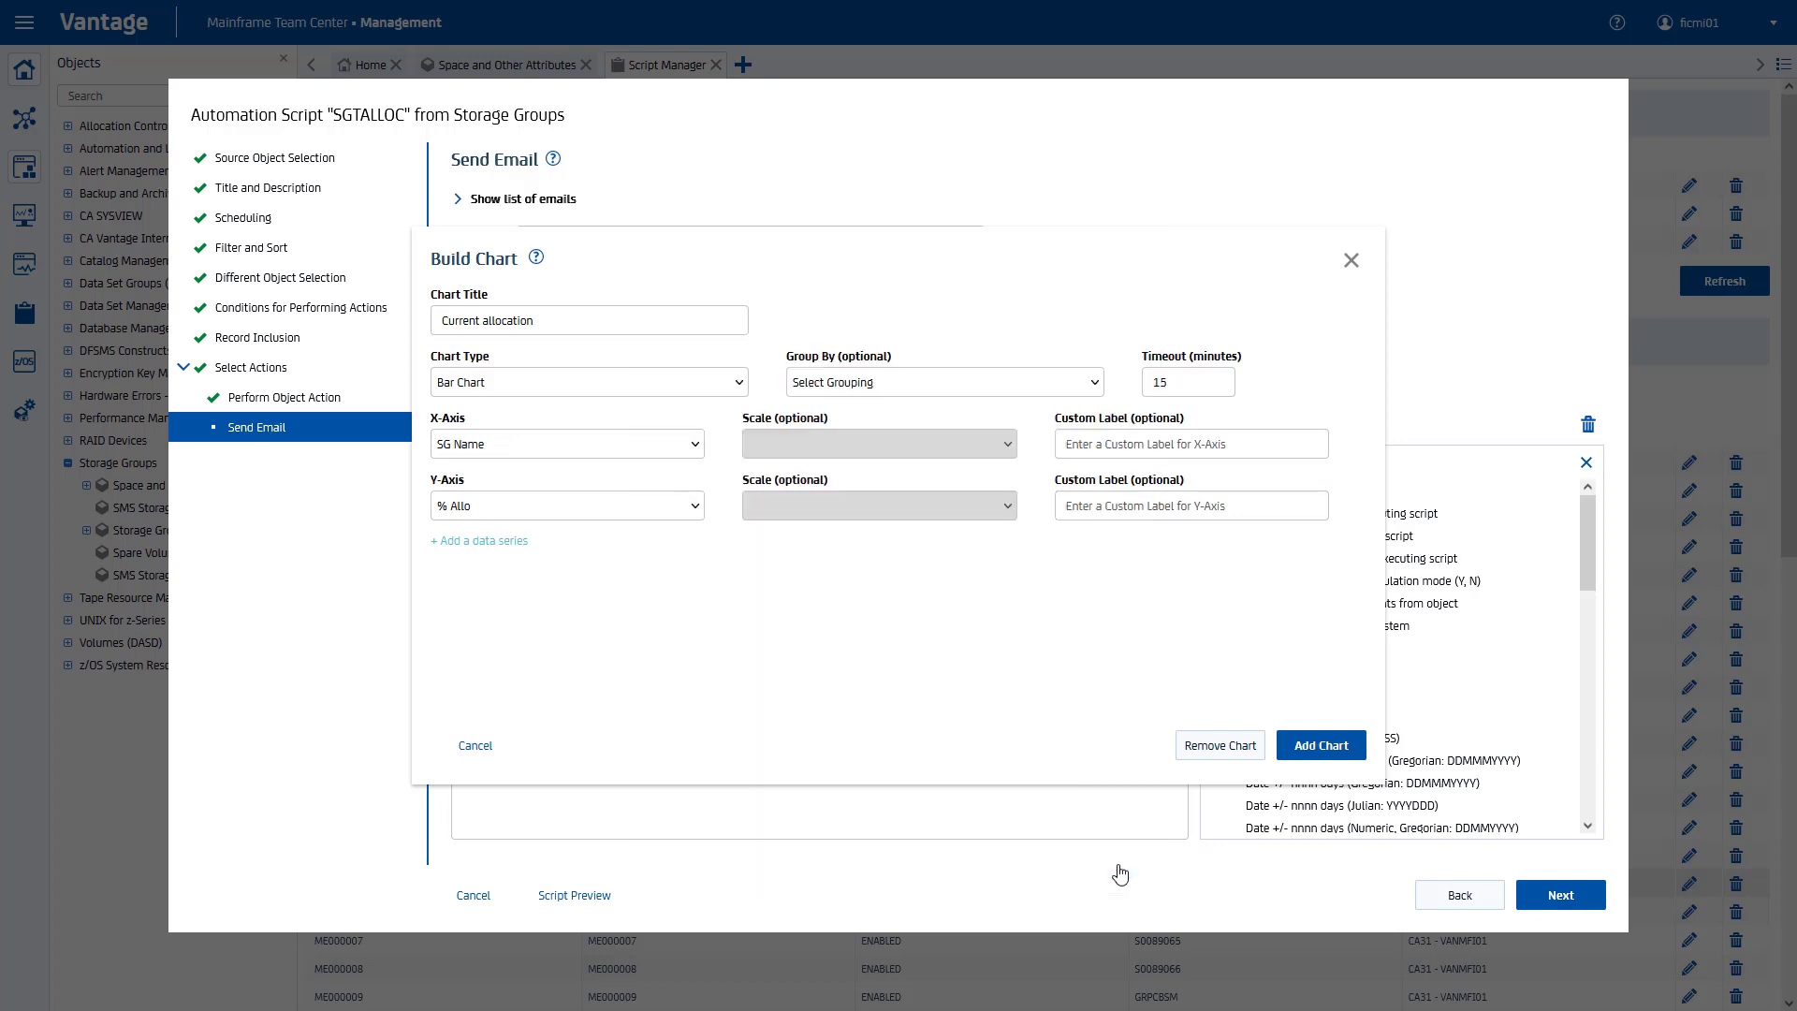
click(1321, 746)
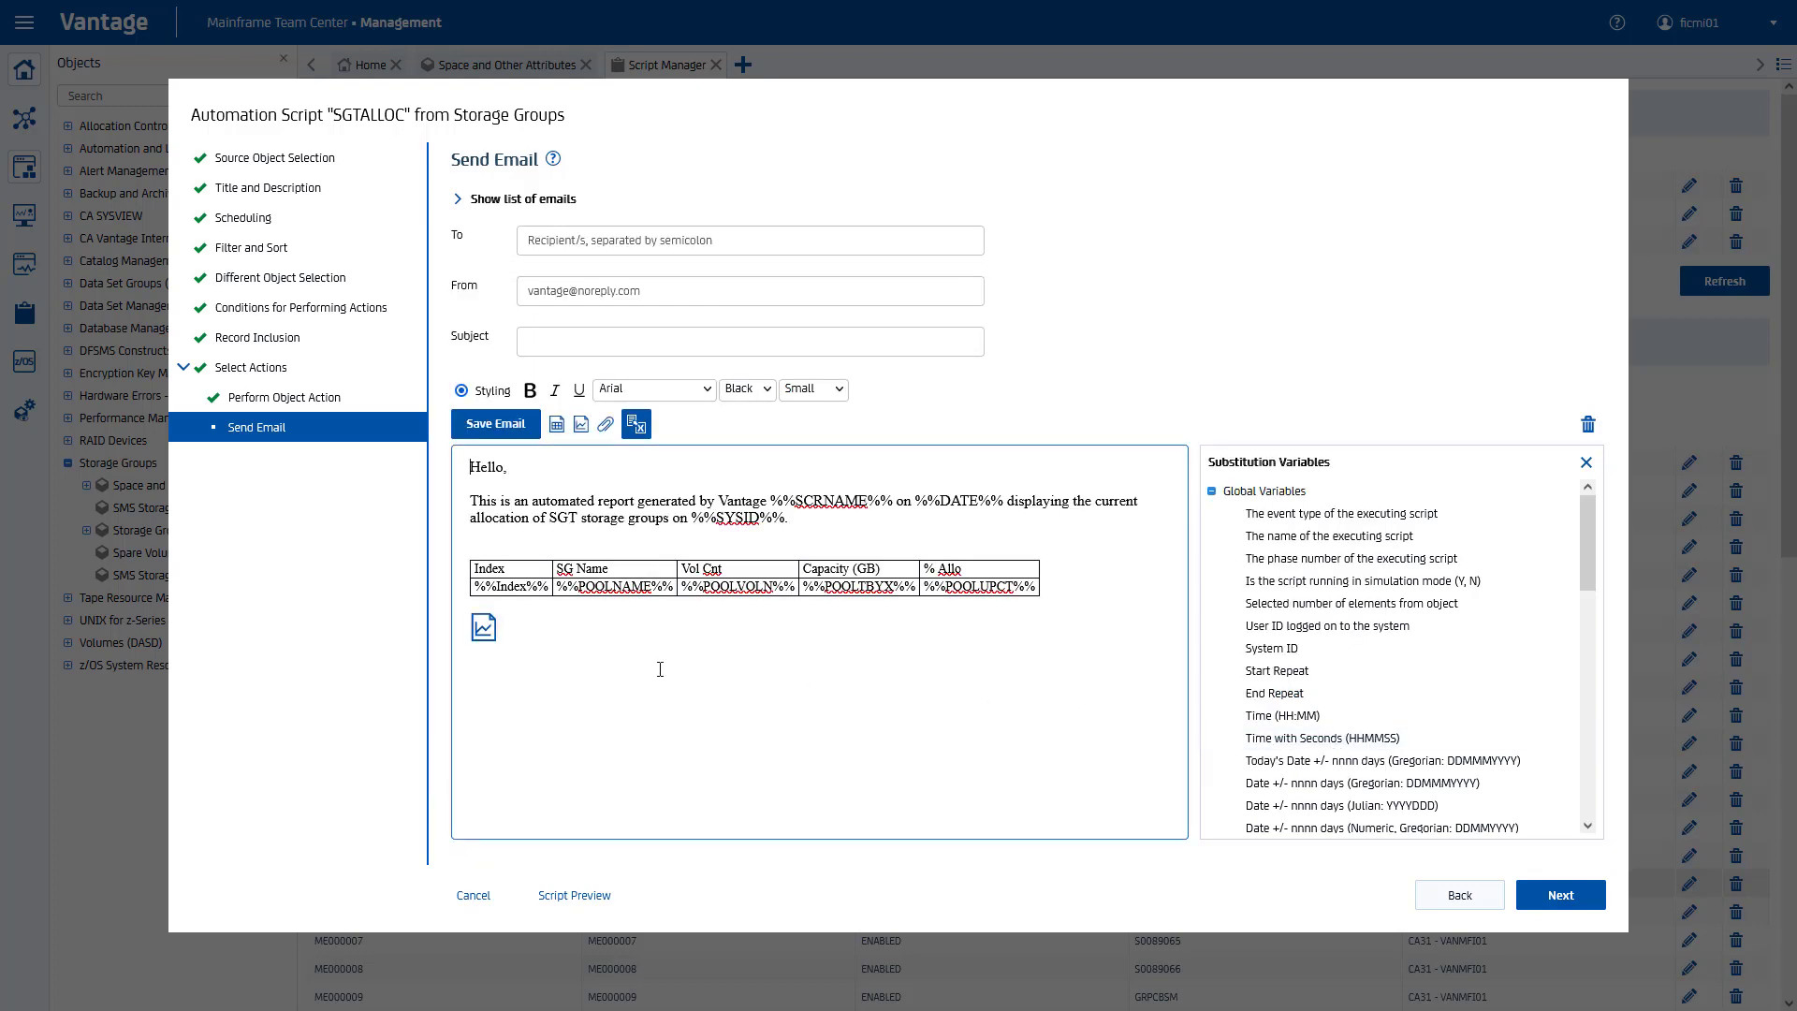
Step: Below the chart, add 'Reach out to storage administrator team for additional information.' and sign off 'Regards,'
click(503, 660)
text(Reach out to storage administrator team for addit)
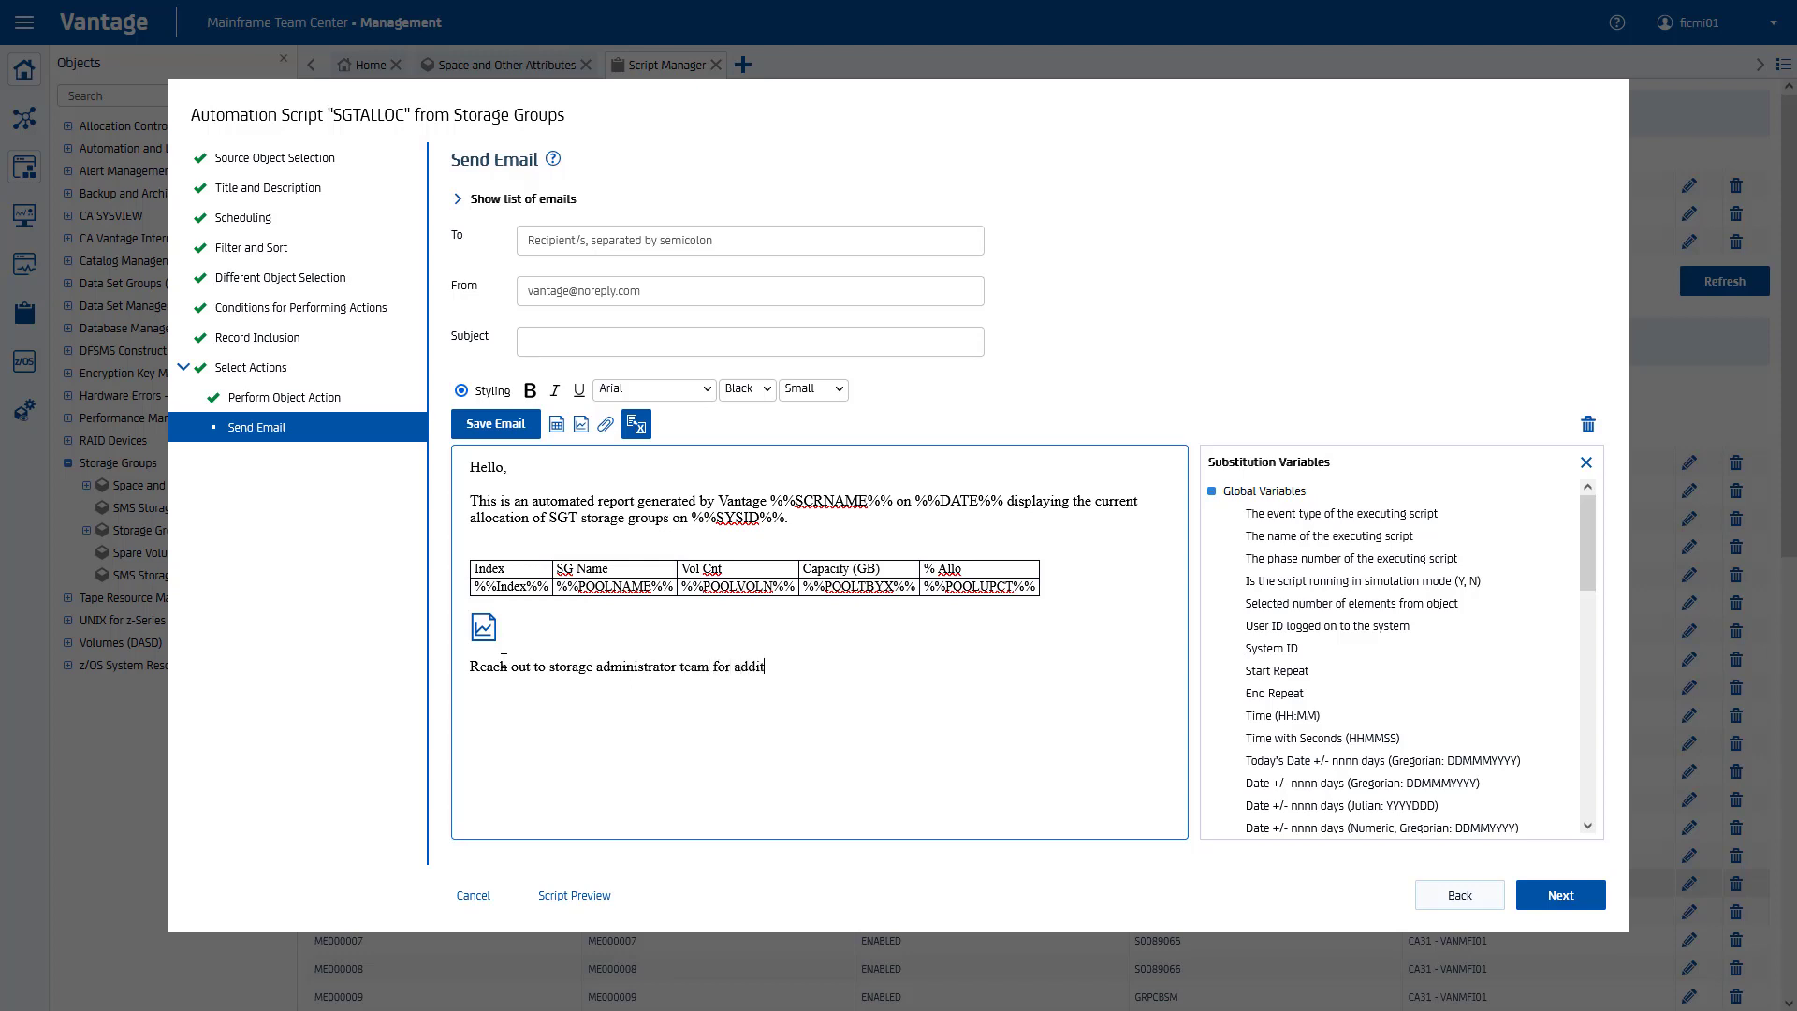
text(ional information.)
key(Return)
text(Regards,)
Step: Attach data set FSS.A300.FICMI01.SGTALLOC to the email as 'SGT storage group allocation data'
click(606, 426)
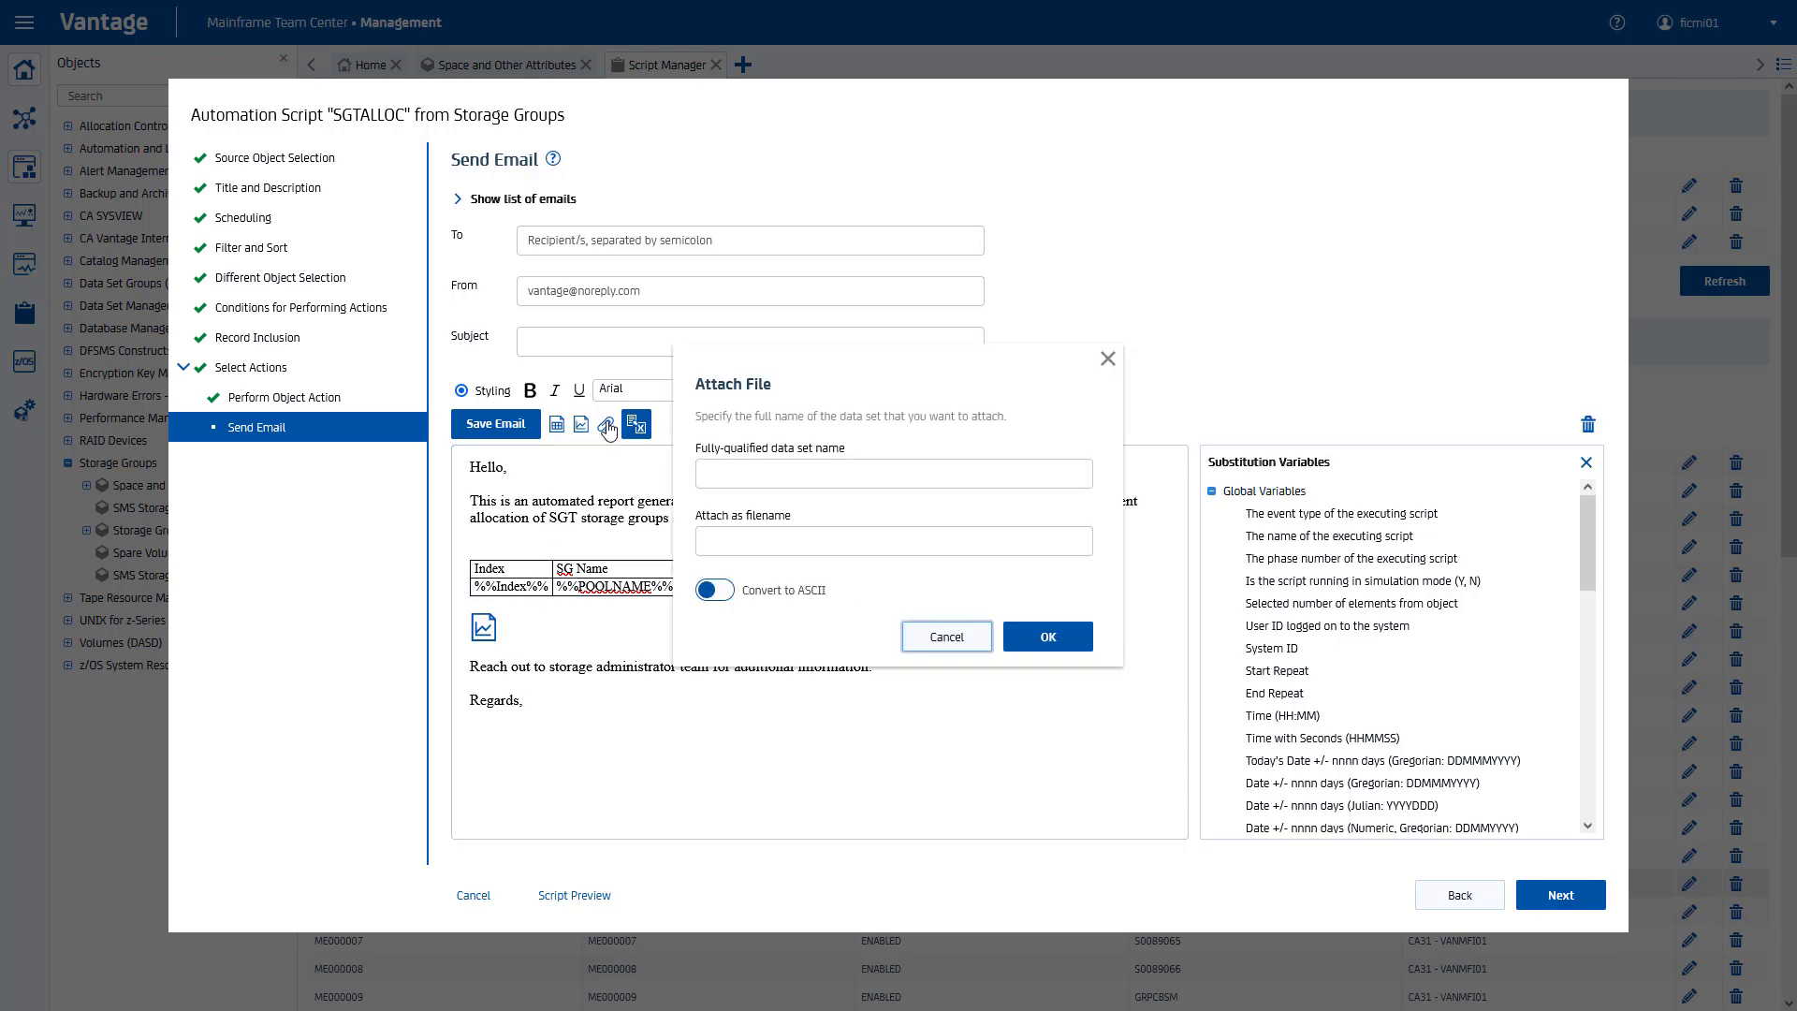
click(787, 475)
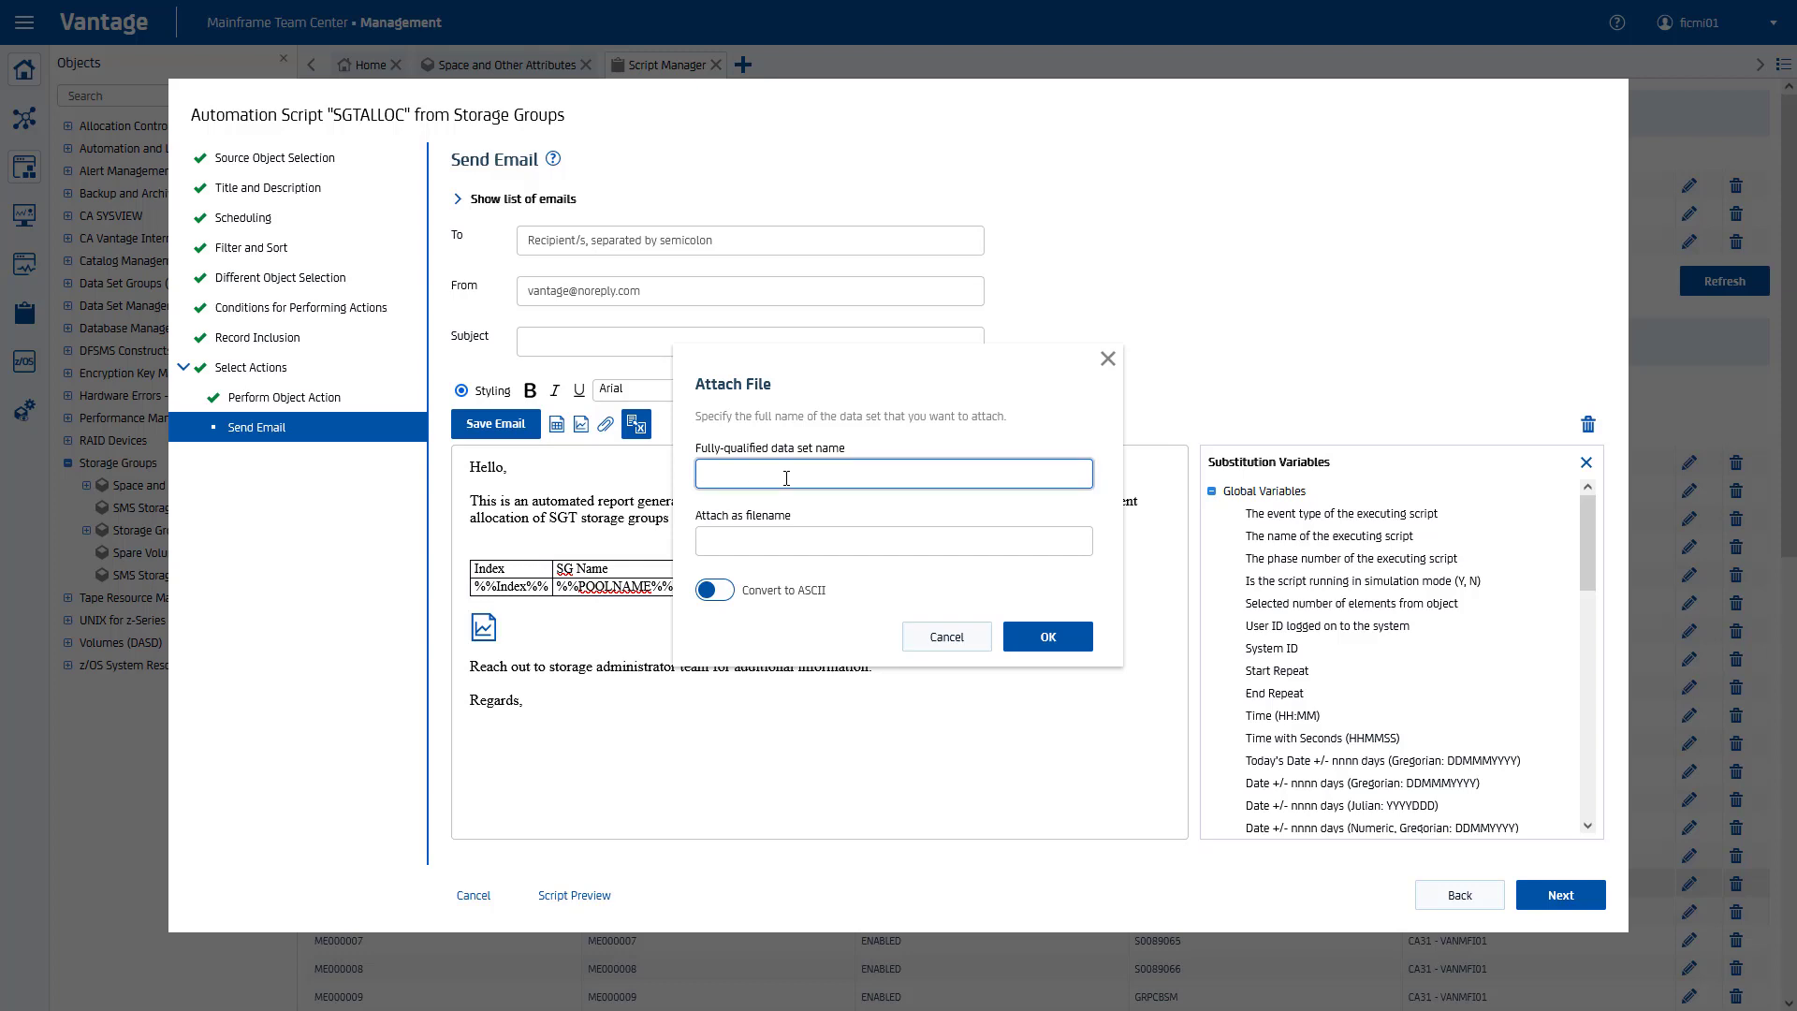
text(FSS.A3)
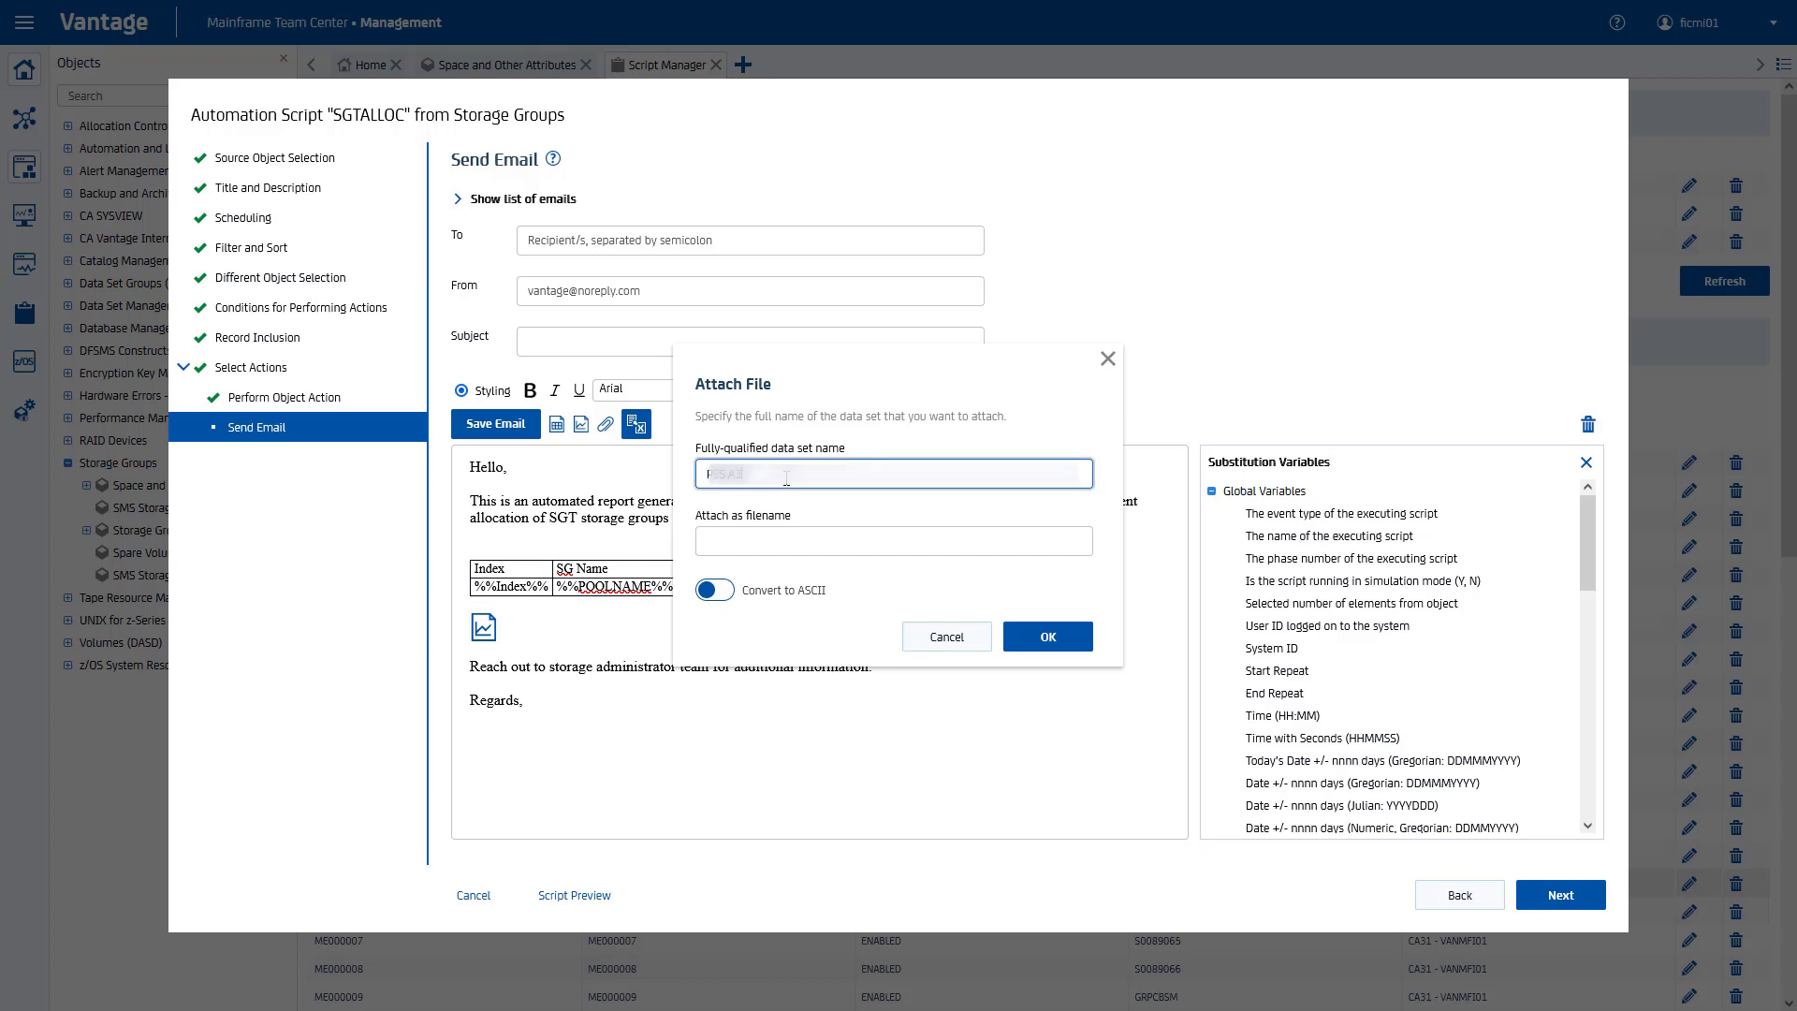
text(00.FICMI01.SGTALLOC)
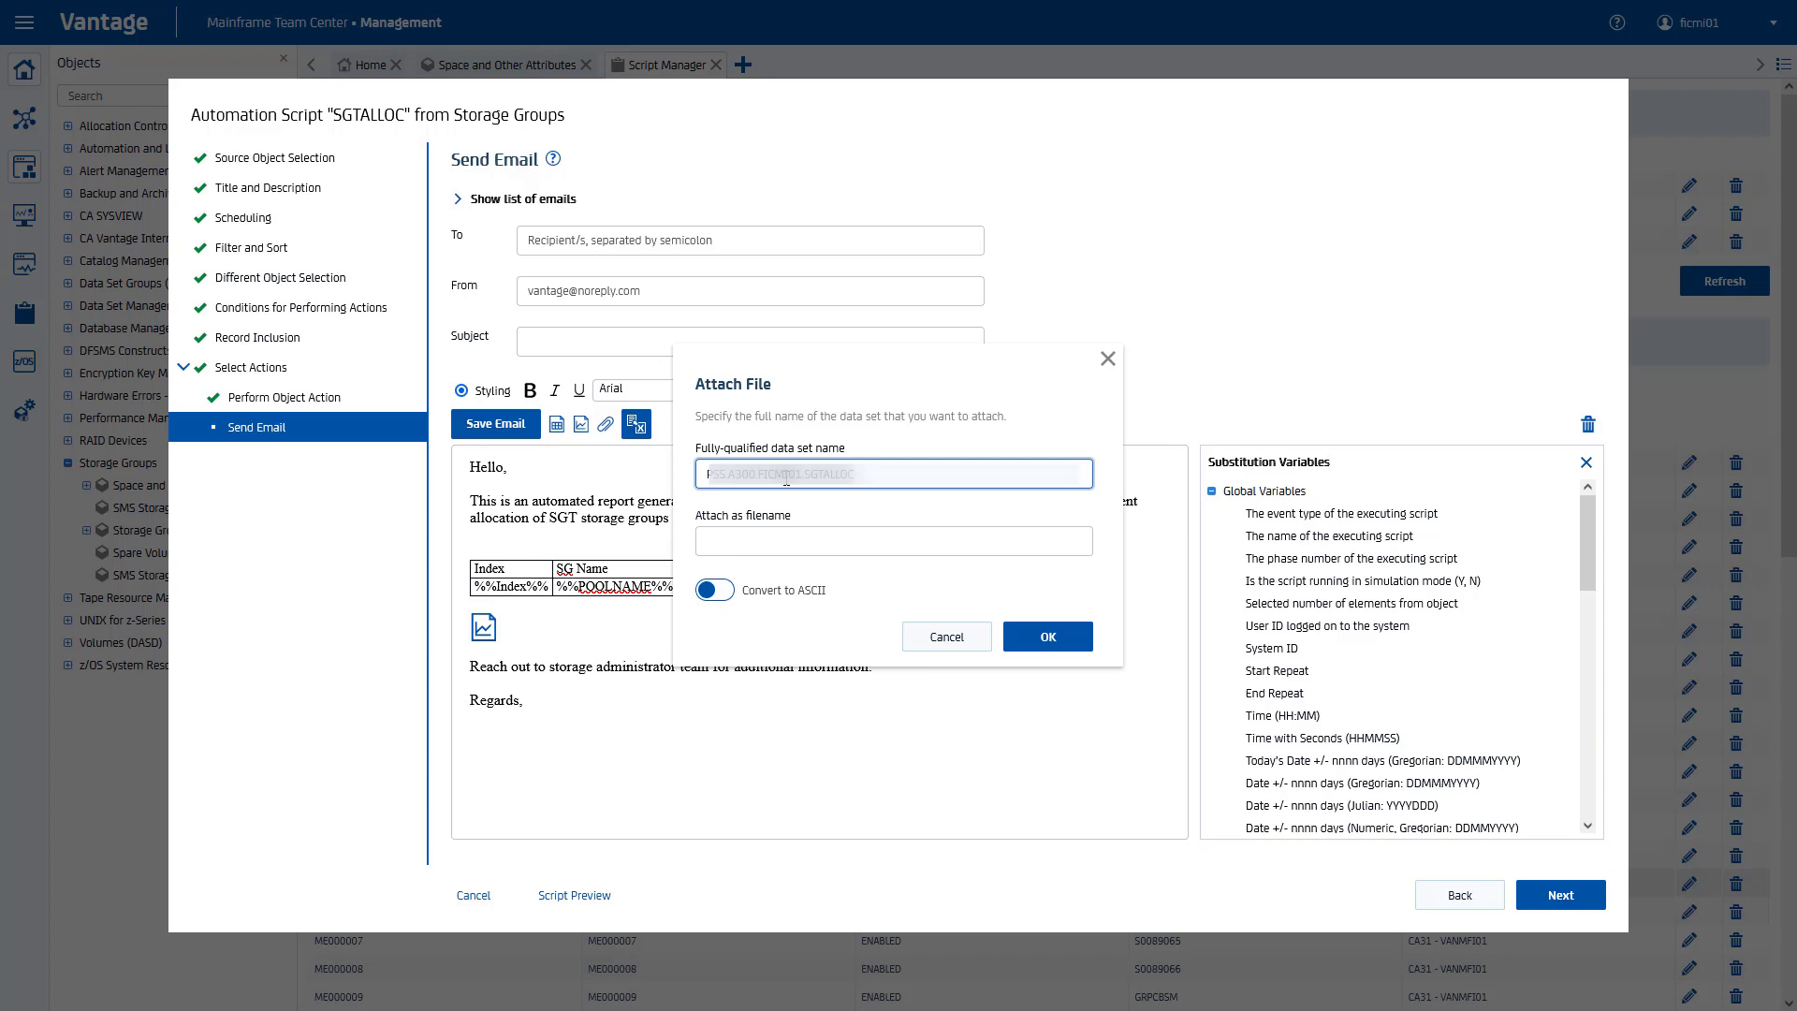
click(766, 540)
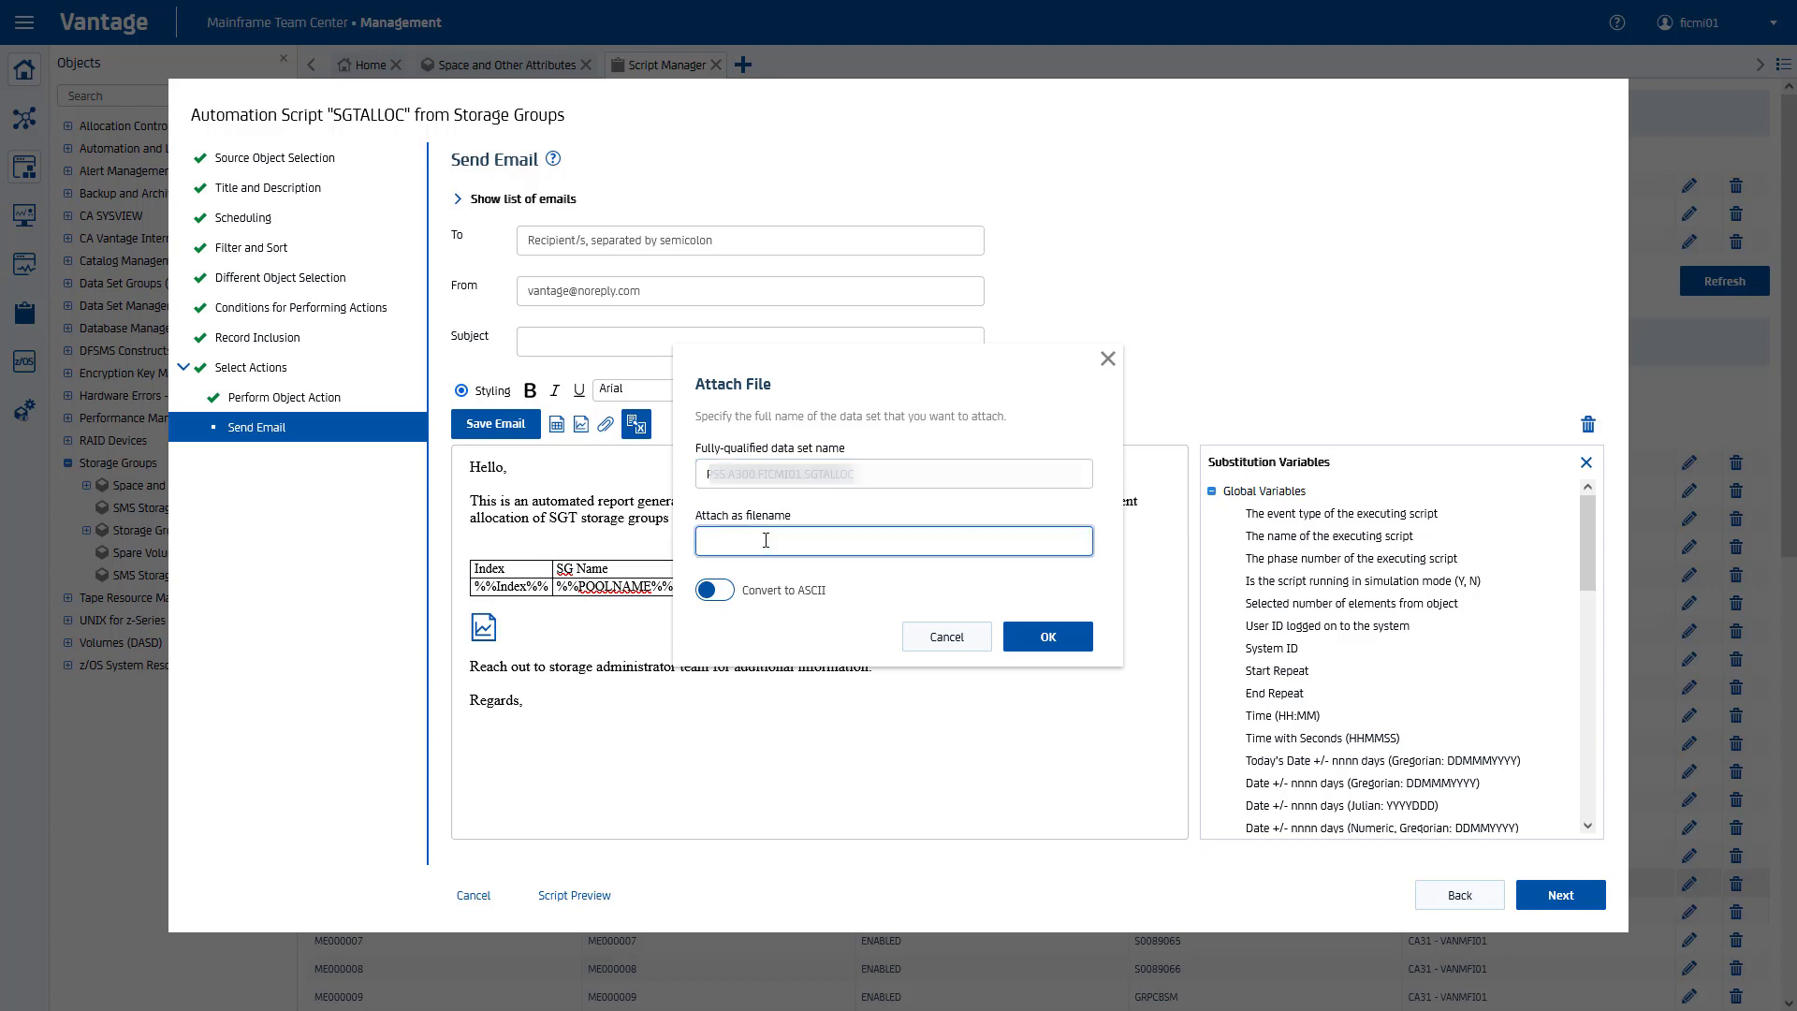
text(SGT storage group allocation data)
click(1025, 644)
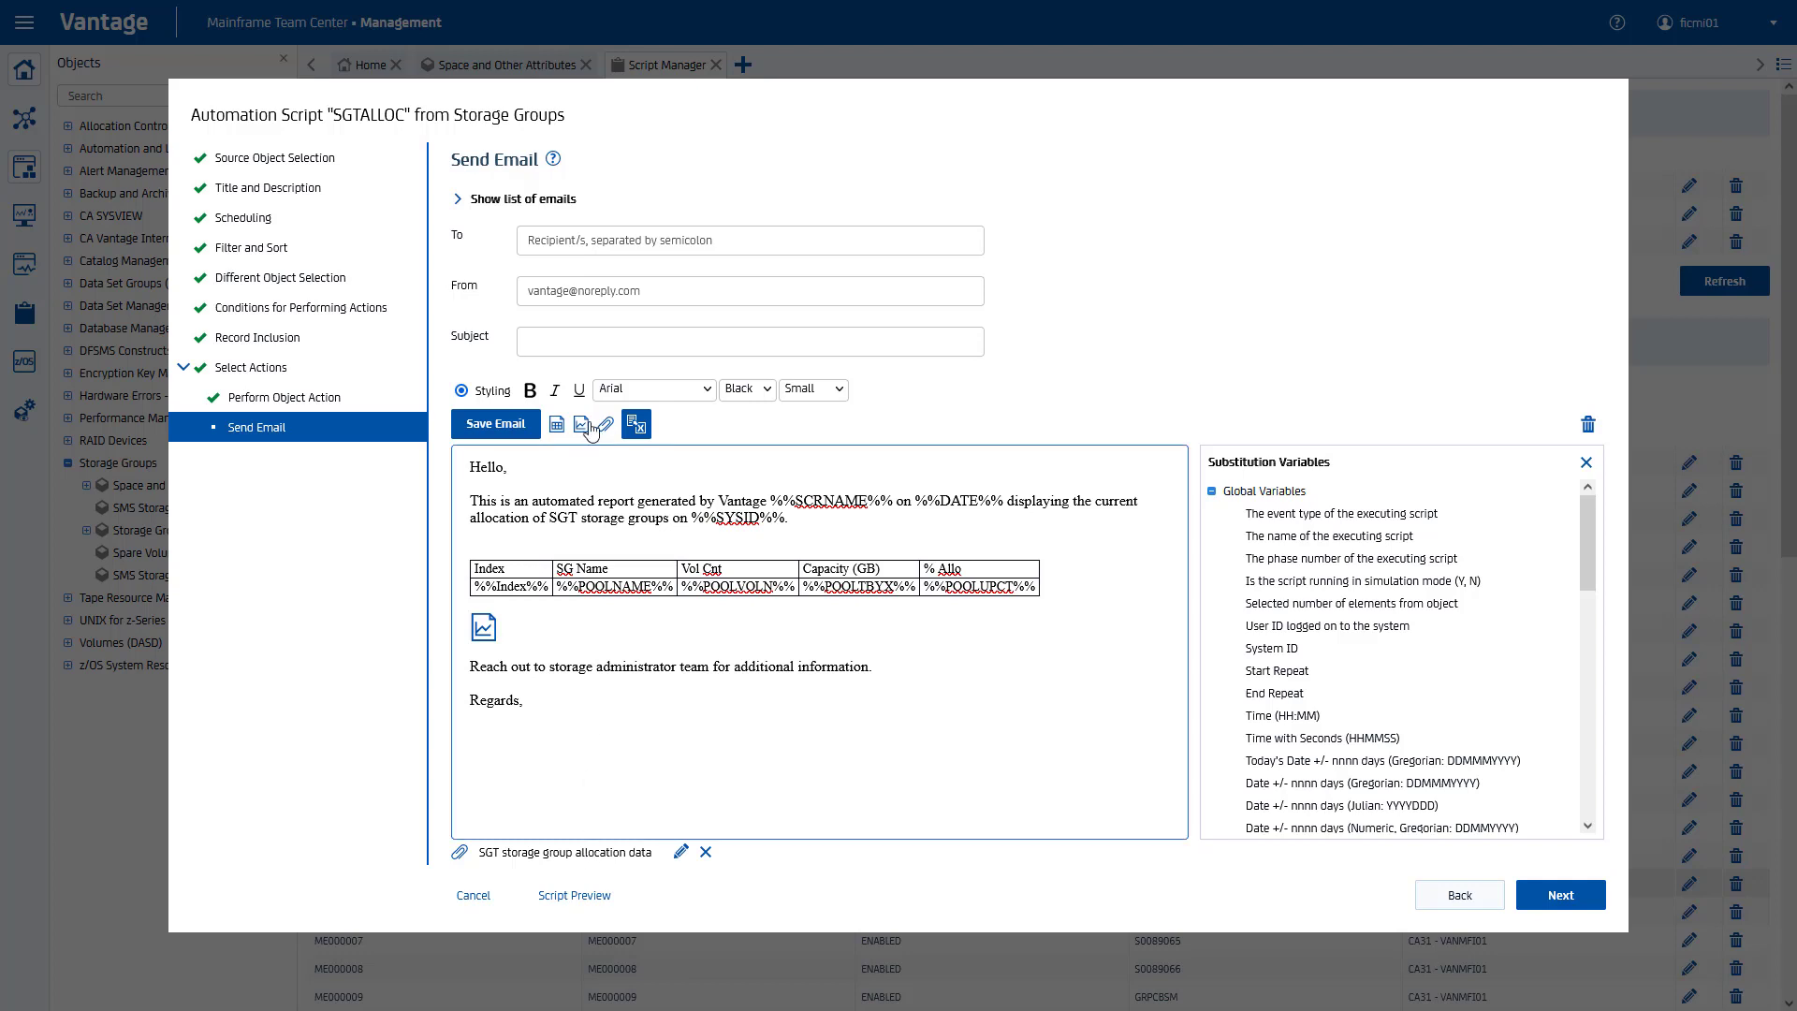
Step: Fill in the recipient, the Vantage sender address and subject 'SGT storage group allocation report', then save the email
click(562, 240)
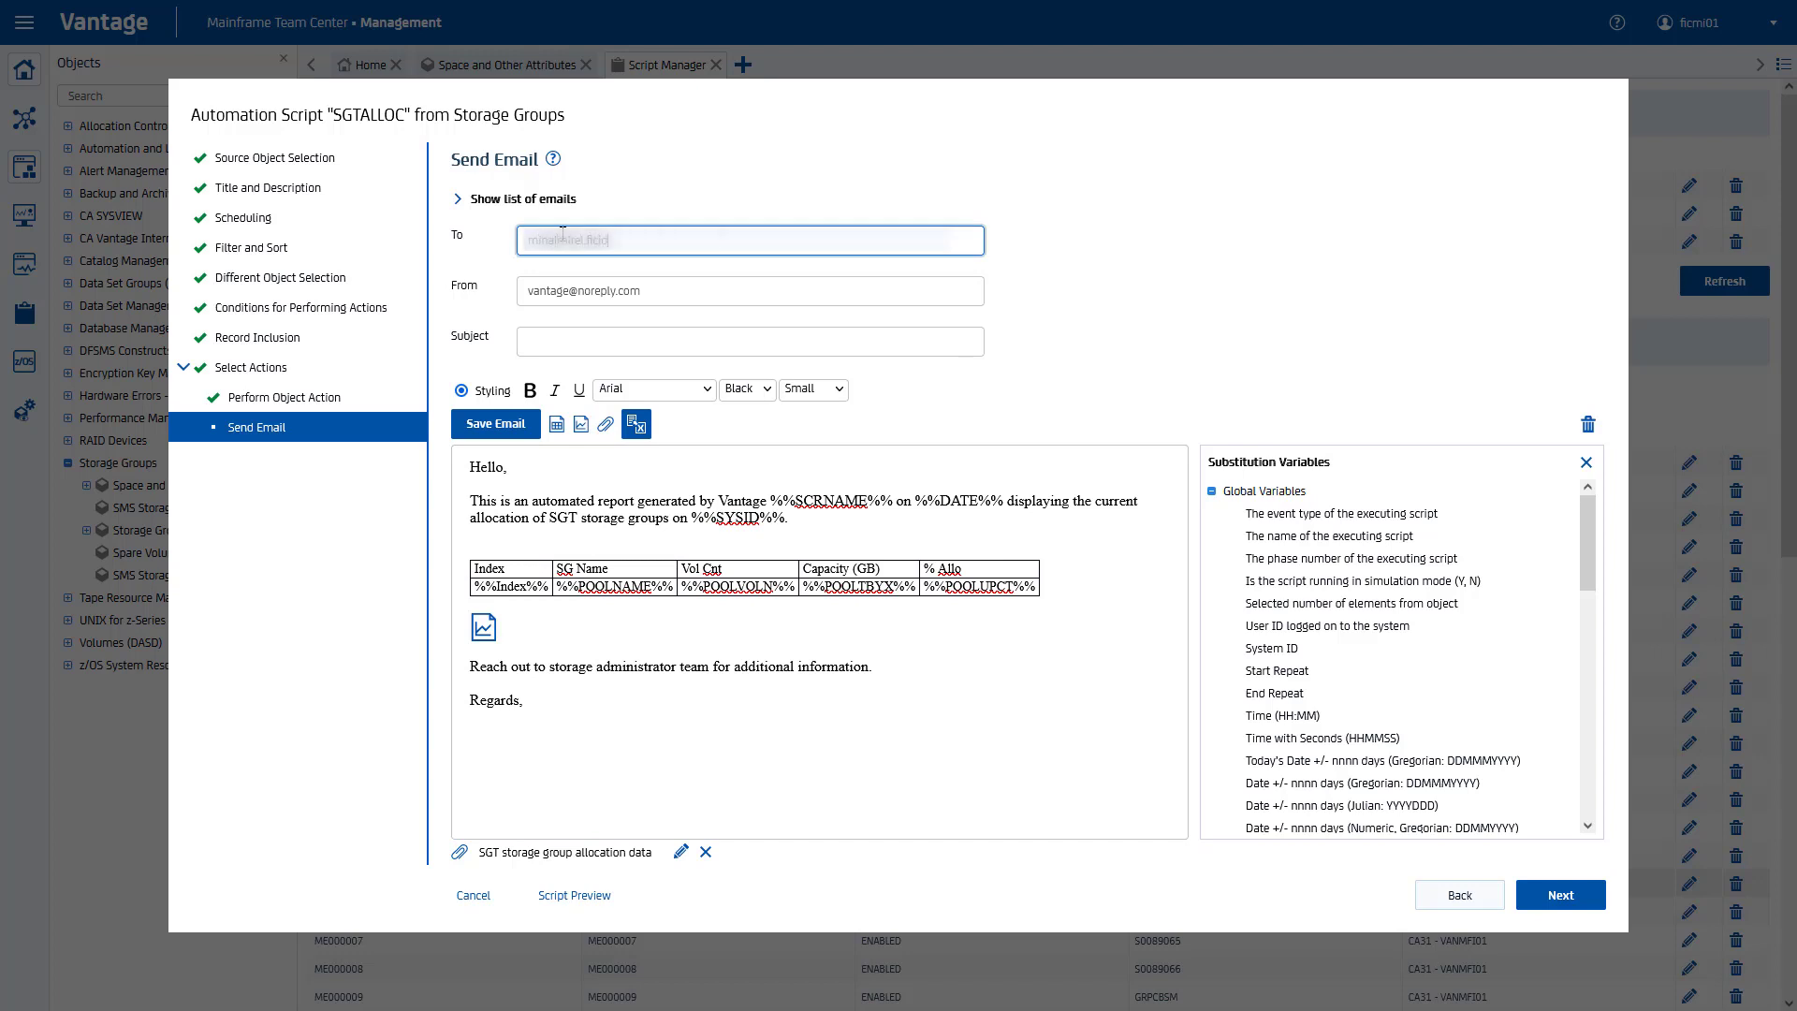
key(Tab)
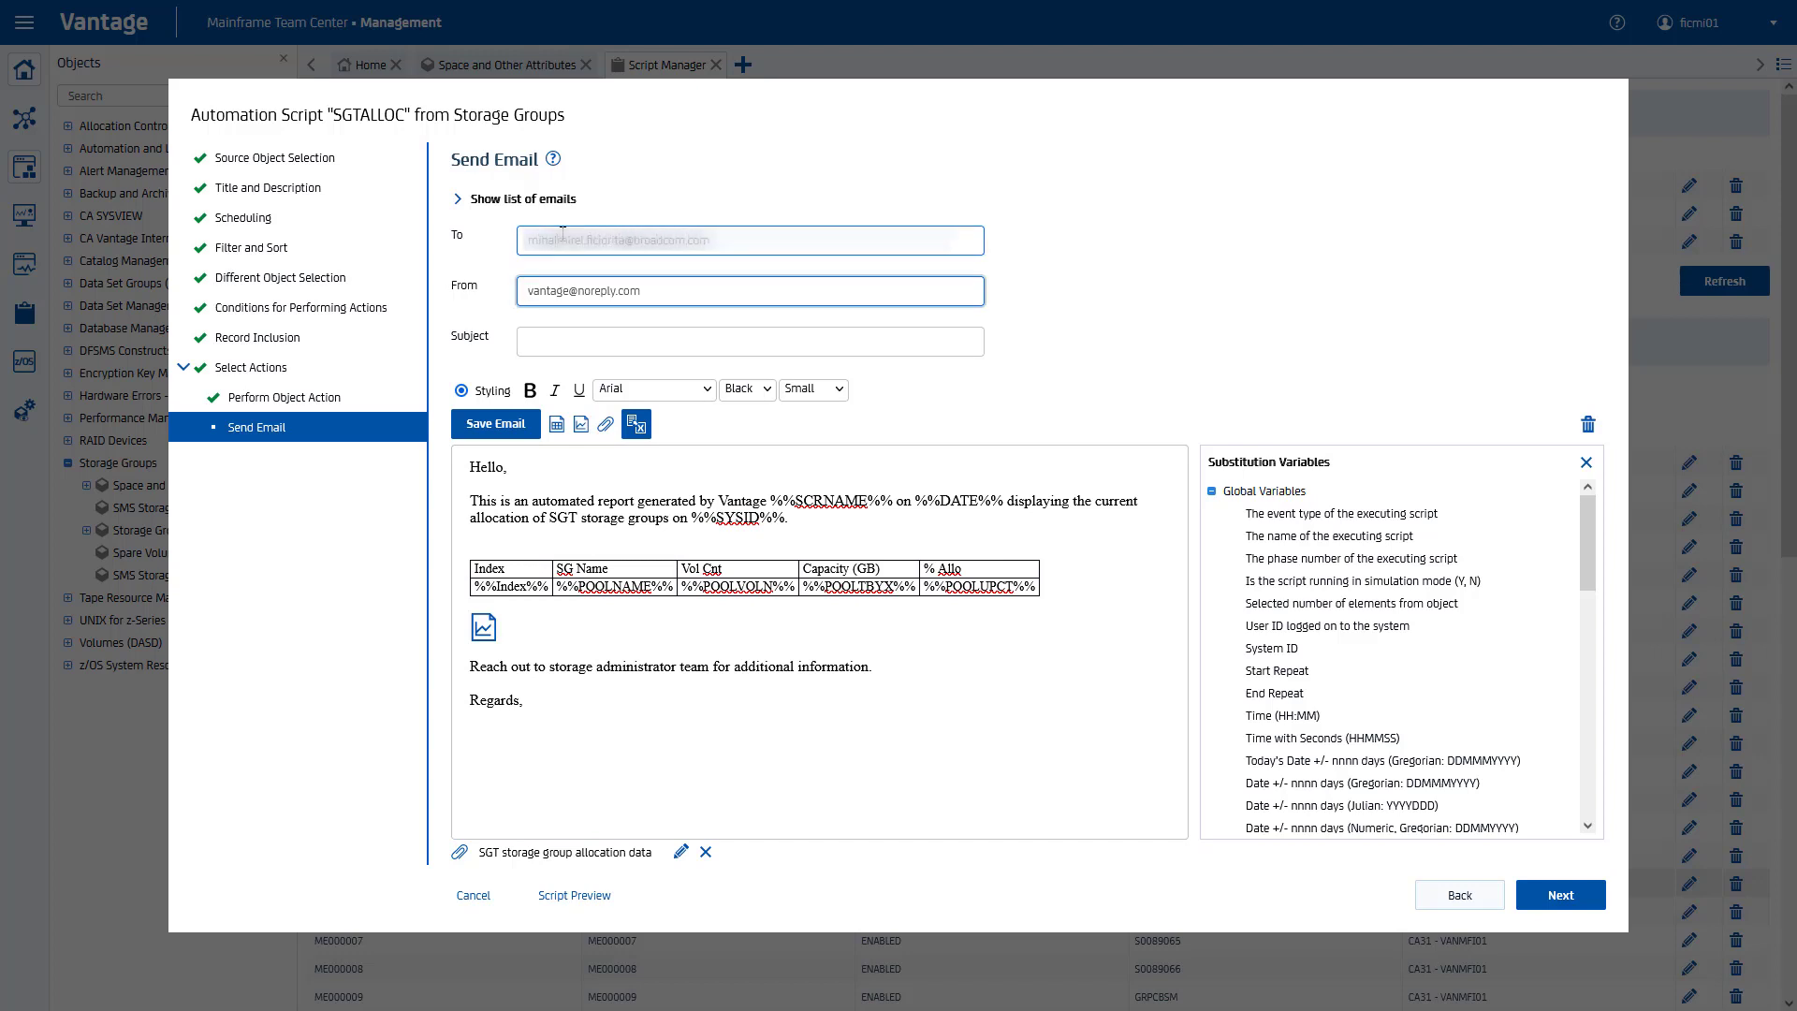
text(Vantage@SYSTEMNAME.COM)
key(Tab)
text(SGT storage group allocation report)
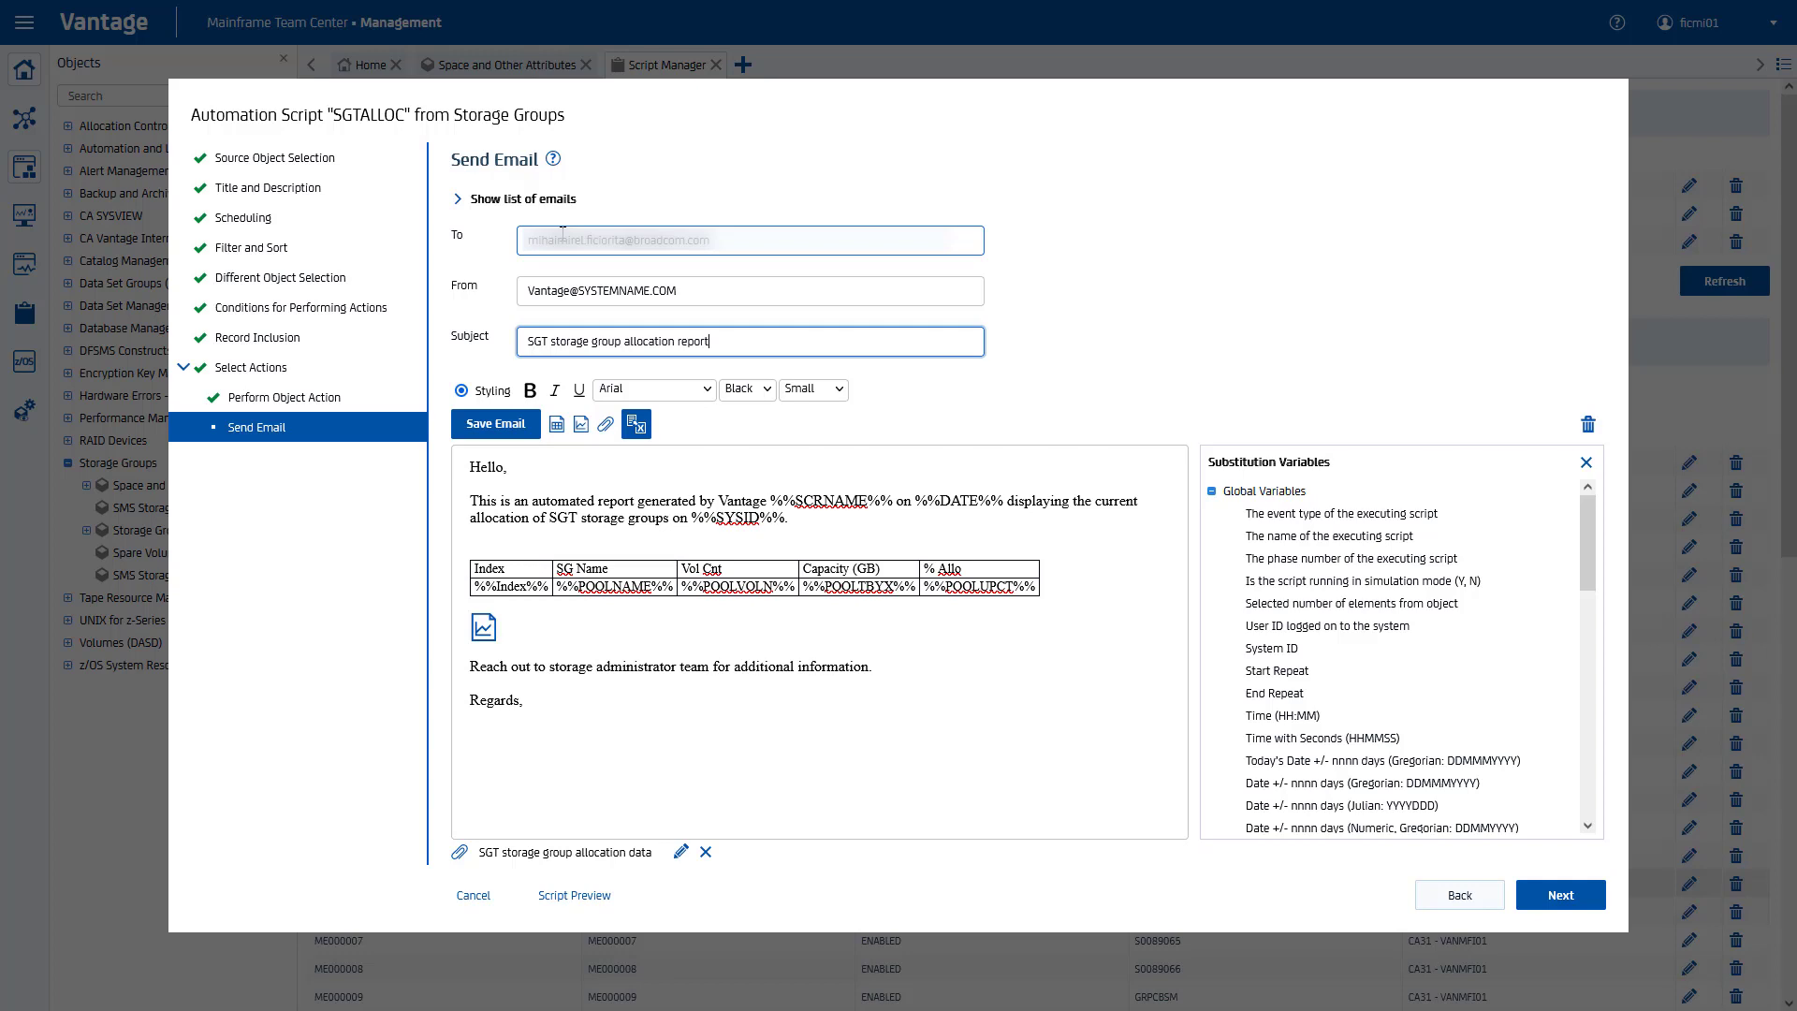
click(503, 426)
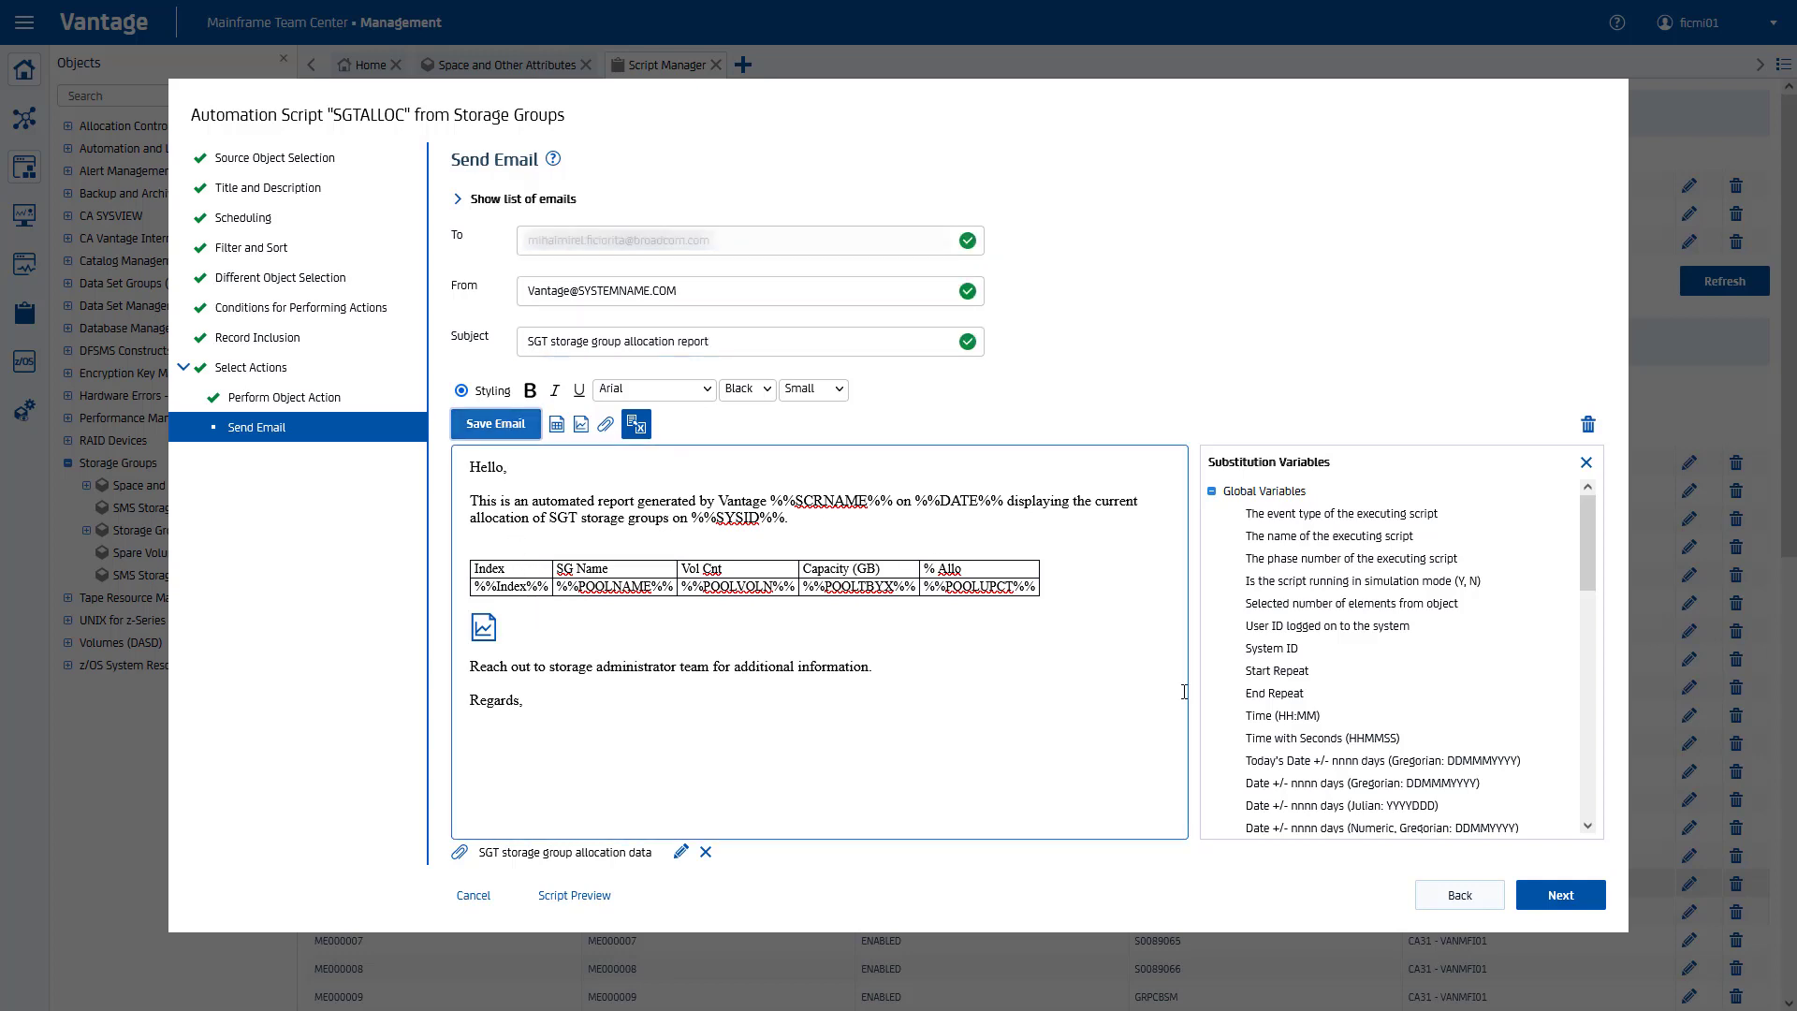
Step: Finish the SGTALLOC wizard with the 'Save, activate, execute' option
click(1554, 896)
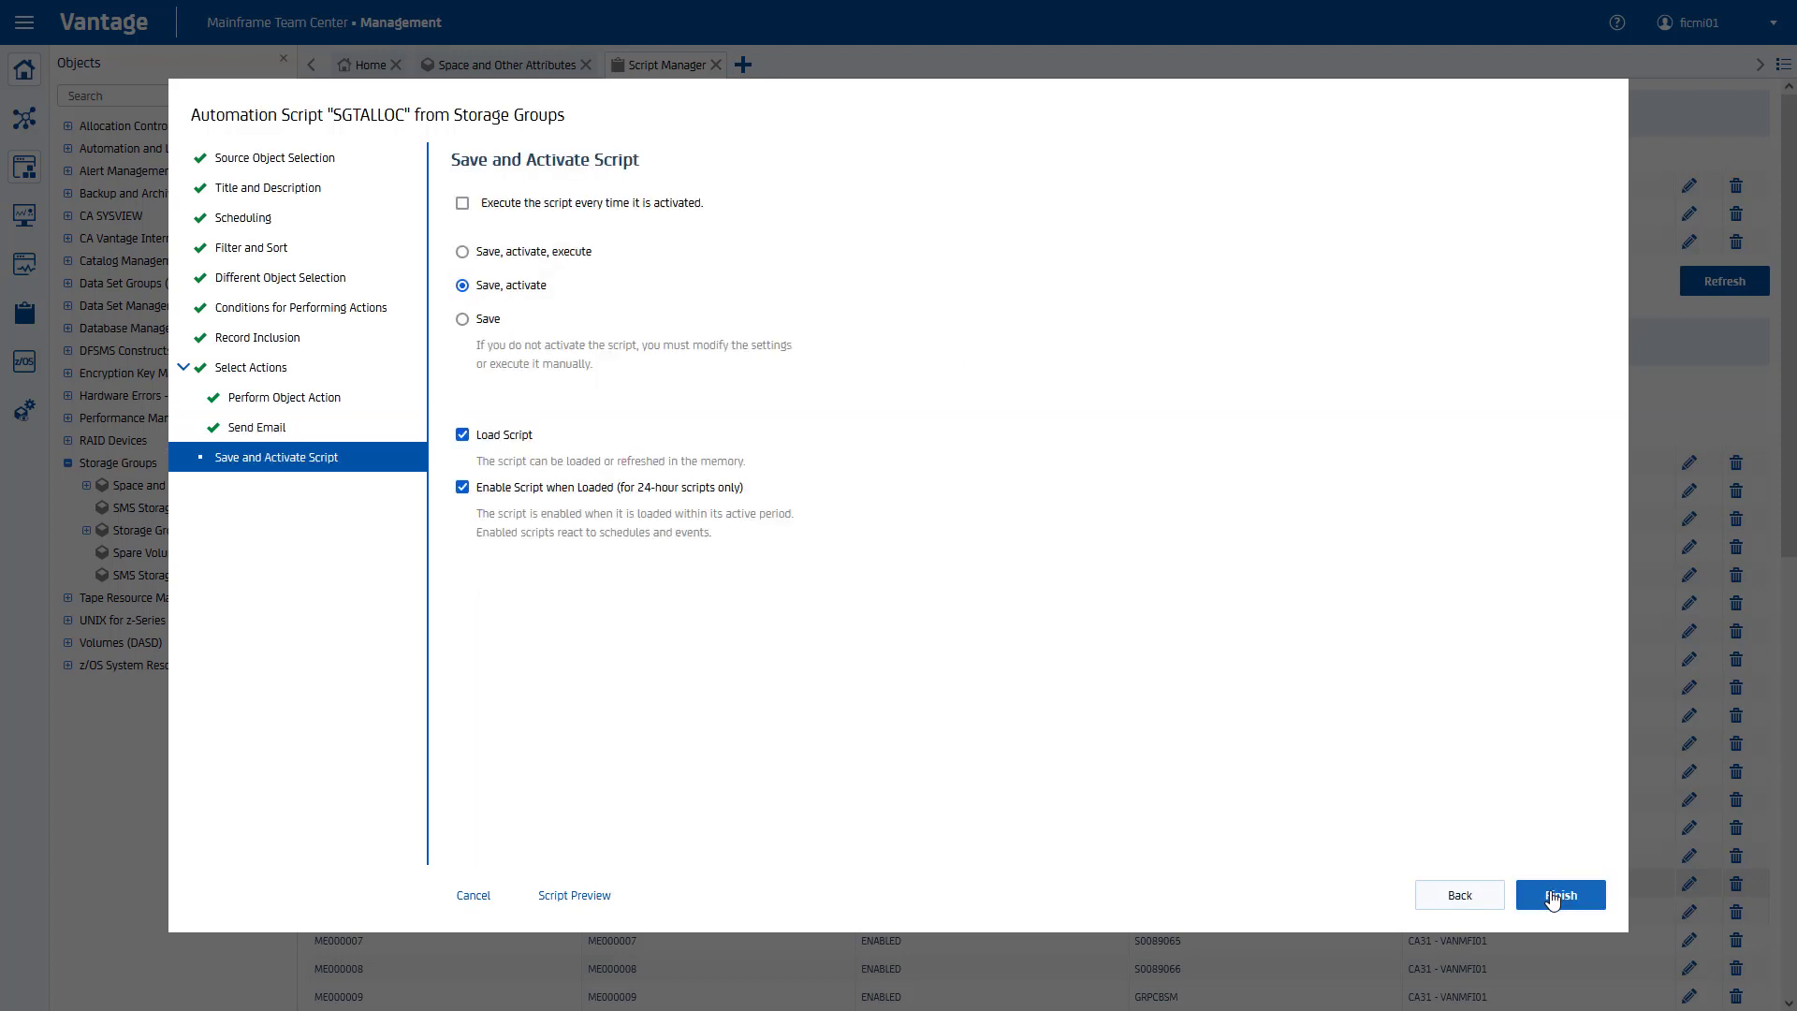
click(463, 253)
click(1552, 897)
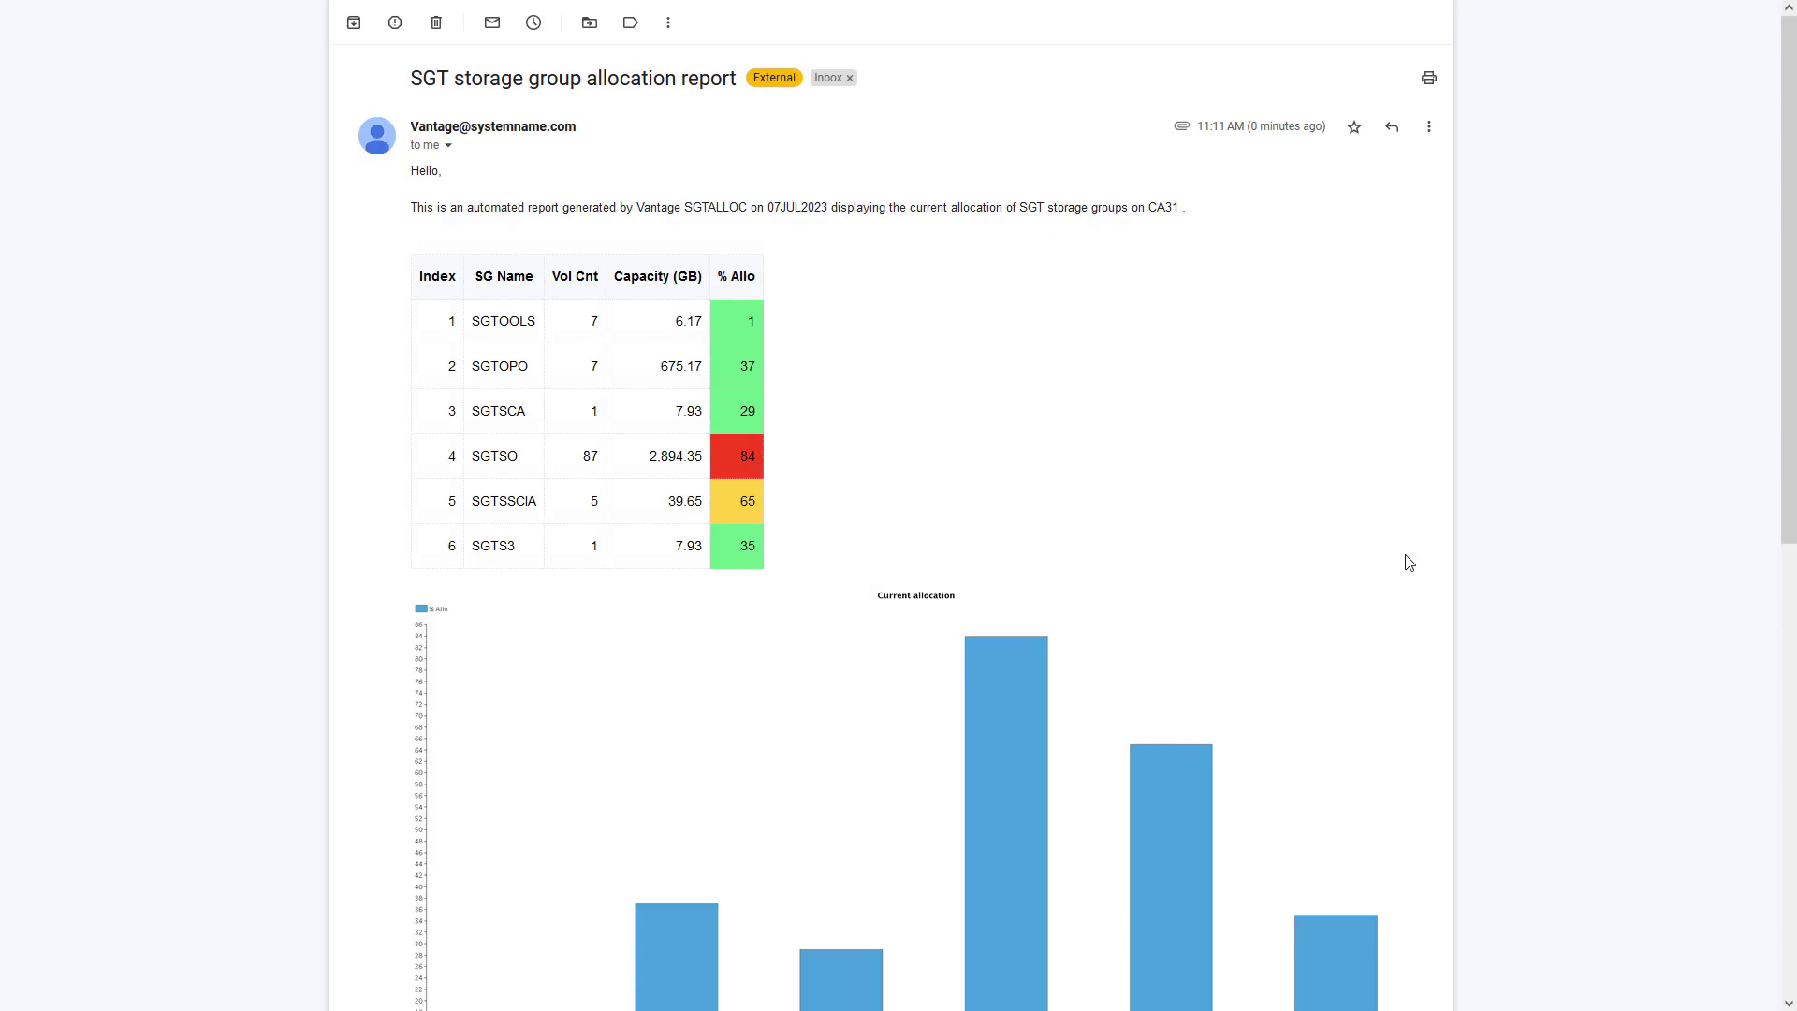
Step: Scroll through the received report's allocation table and bar chart in Gmail
scroll(1411, 559, down, 6)
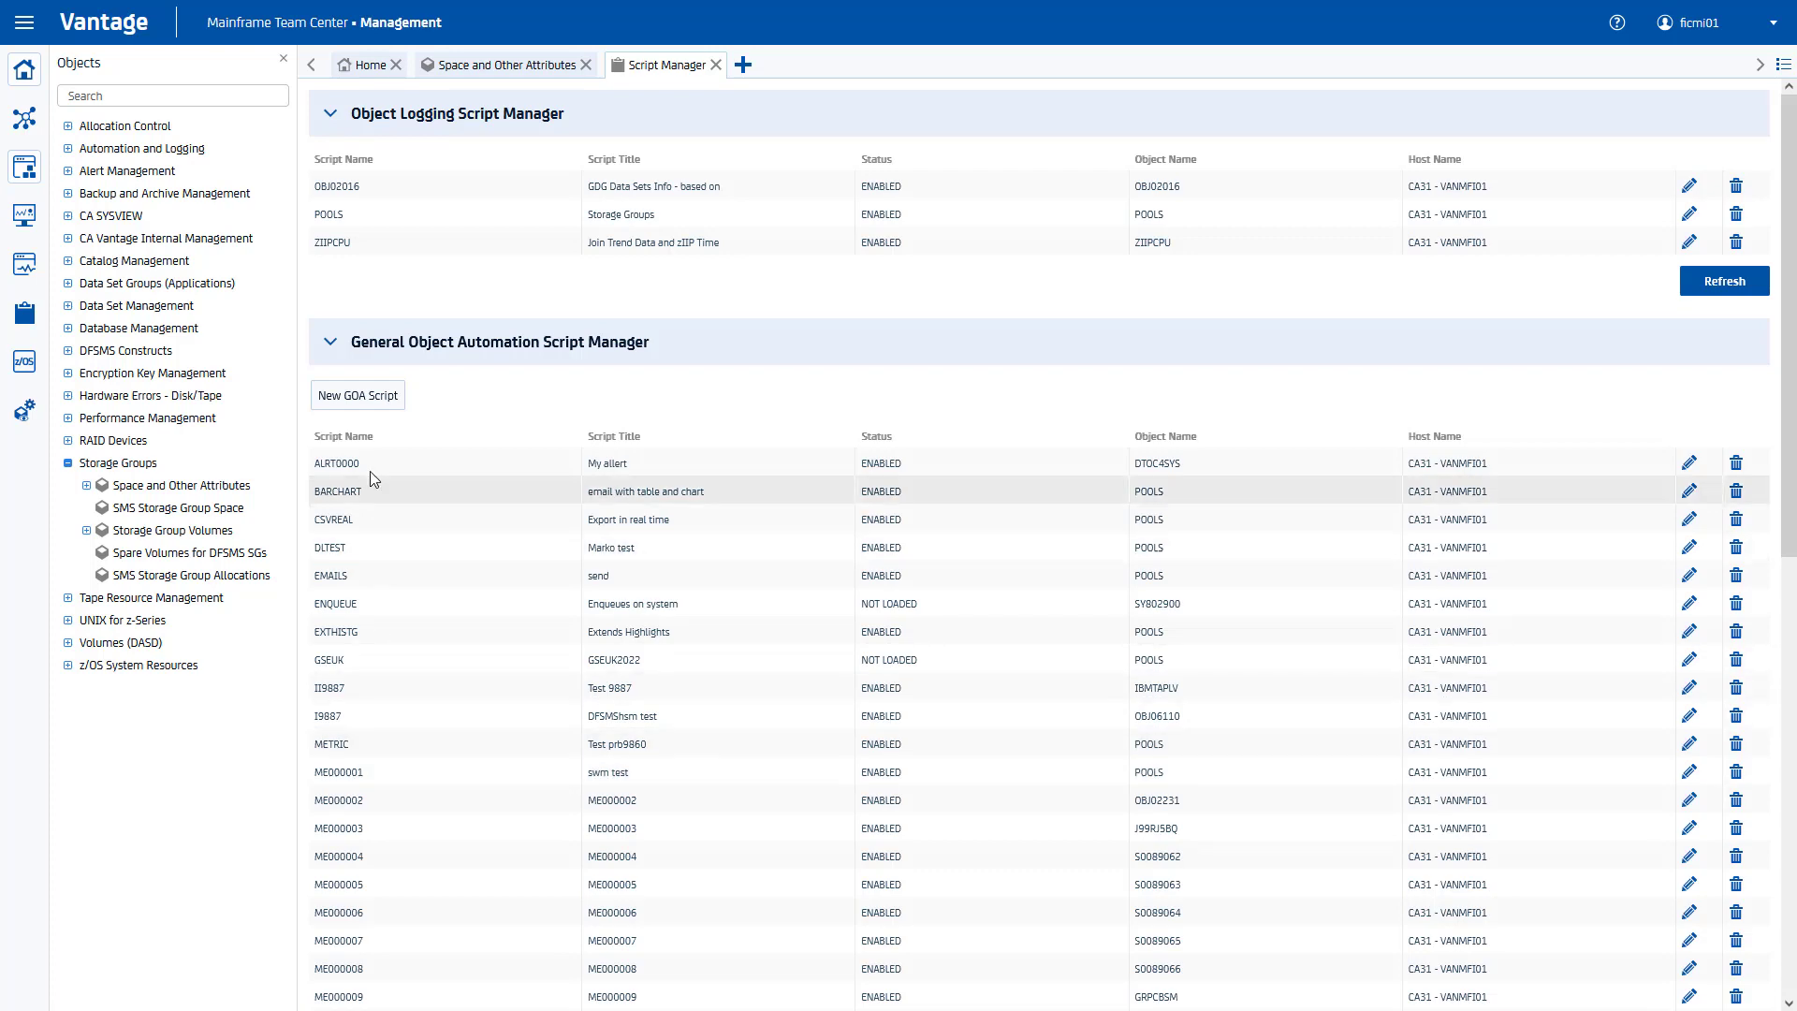
Step: Create a new object-dependent script on Storage Groups' Space and Other Attributes
click(359, 395)
click(803, 573)
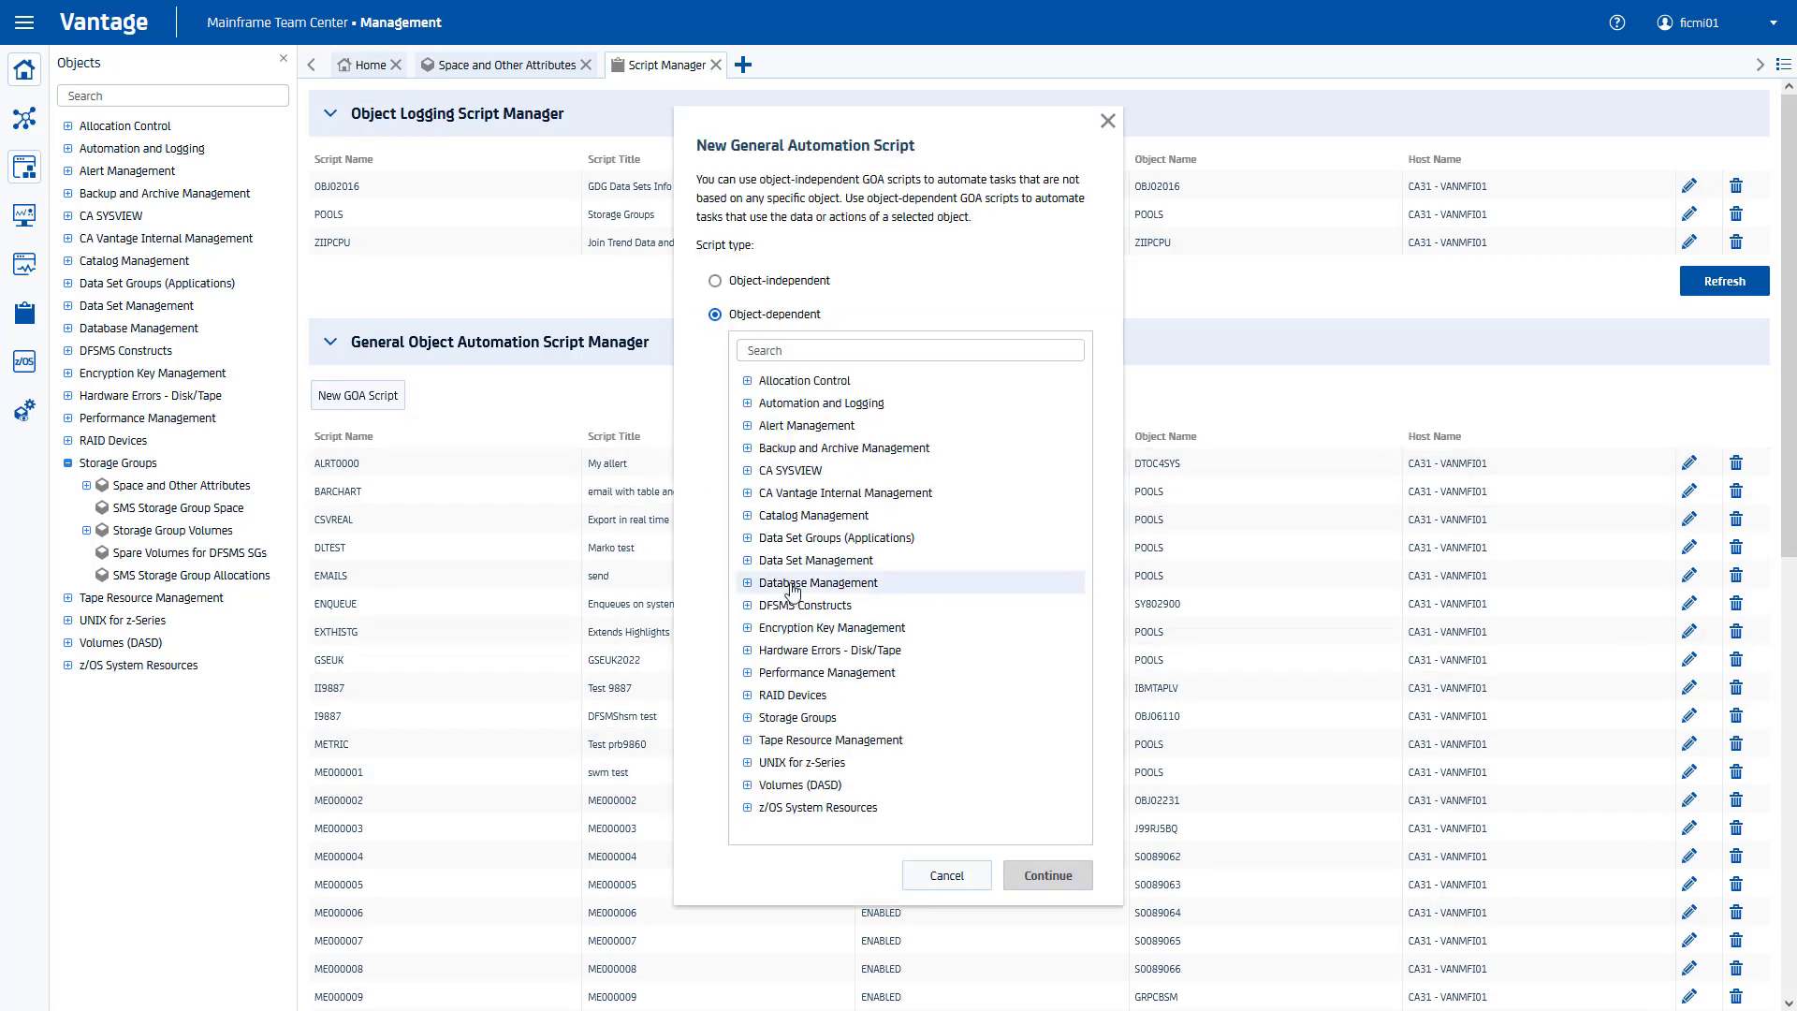
click(747, 717)
click(843, 739)
click(1035, 875)
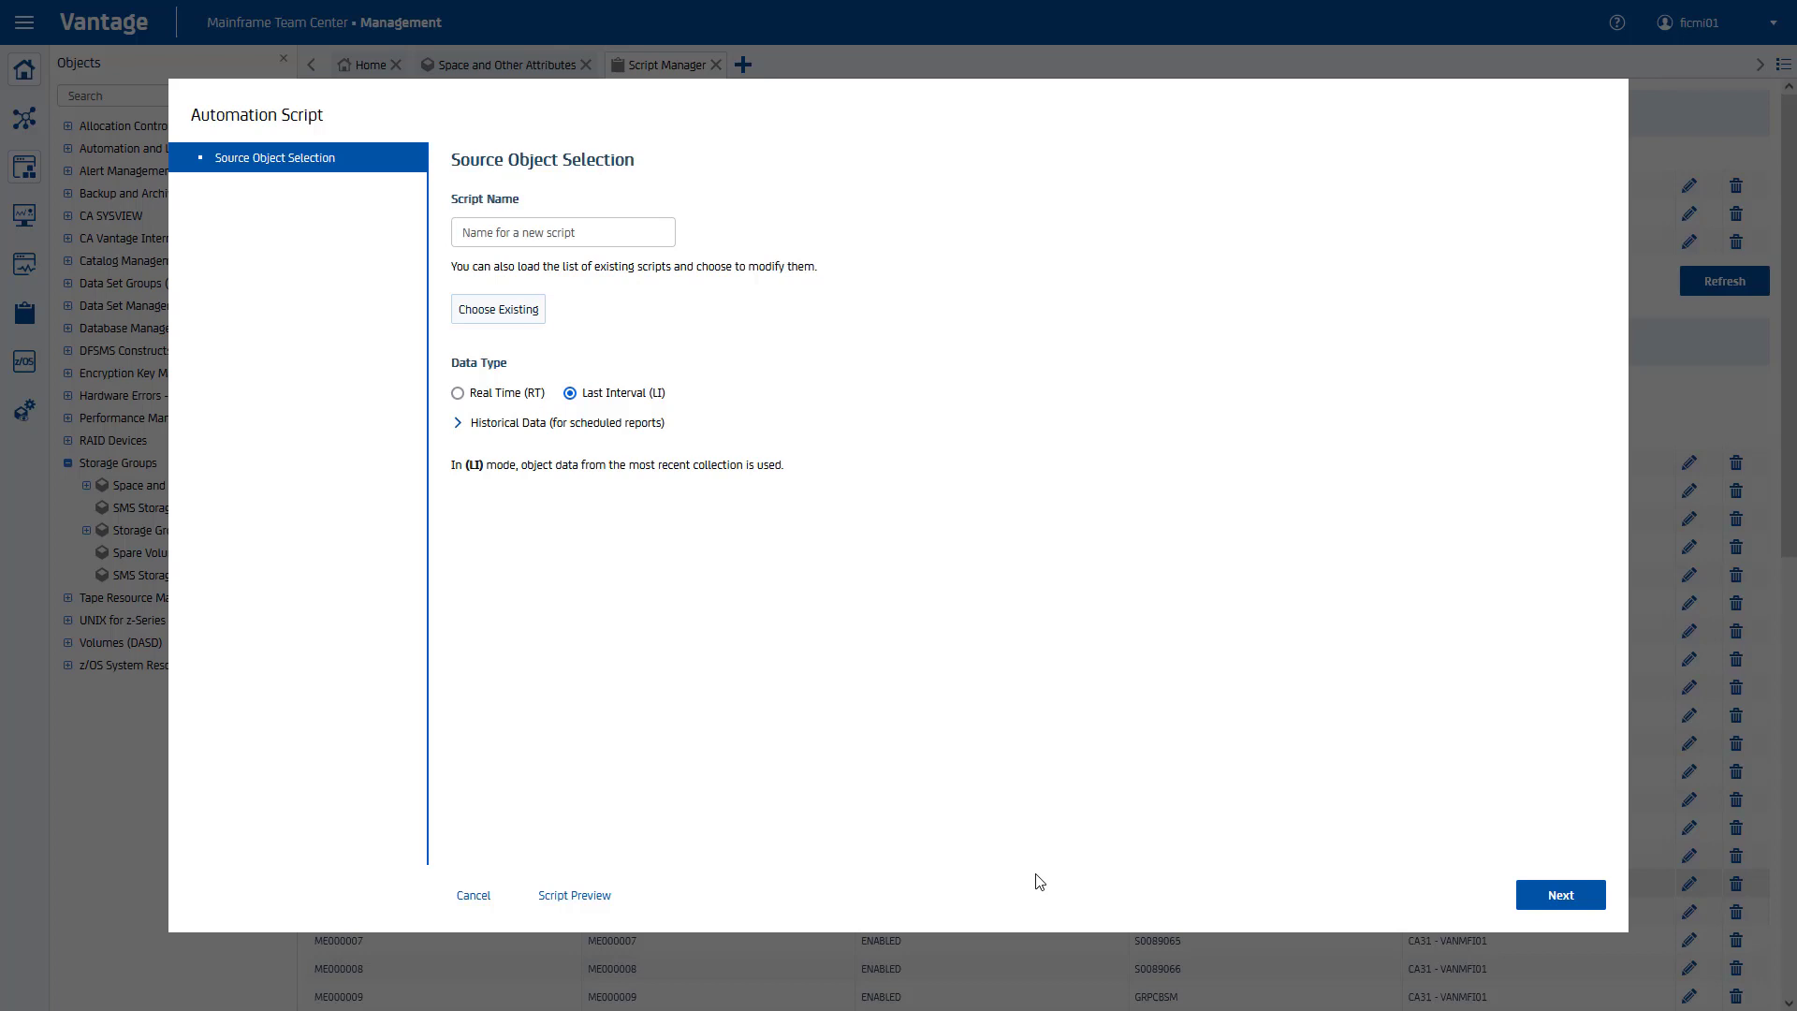
Step: Name the script SGTSOREP and base it on Trend-Log historical data
click(612, 229)
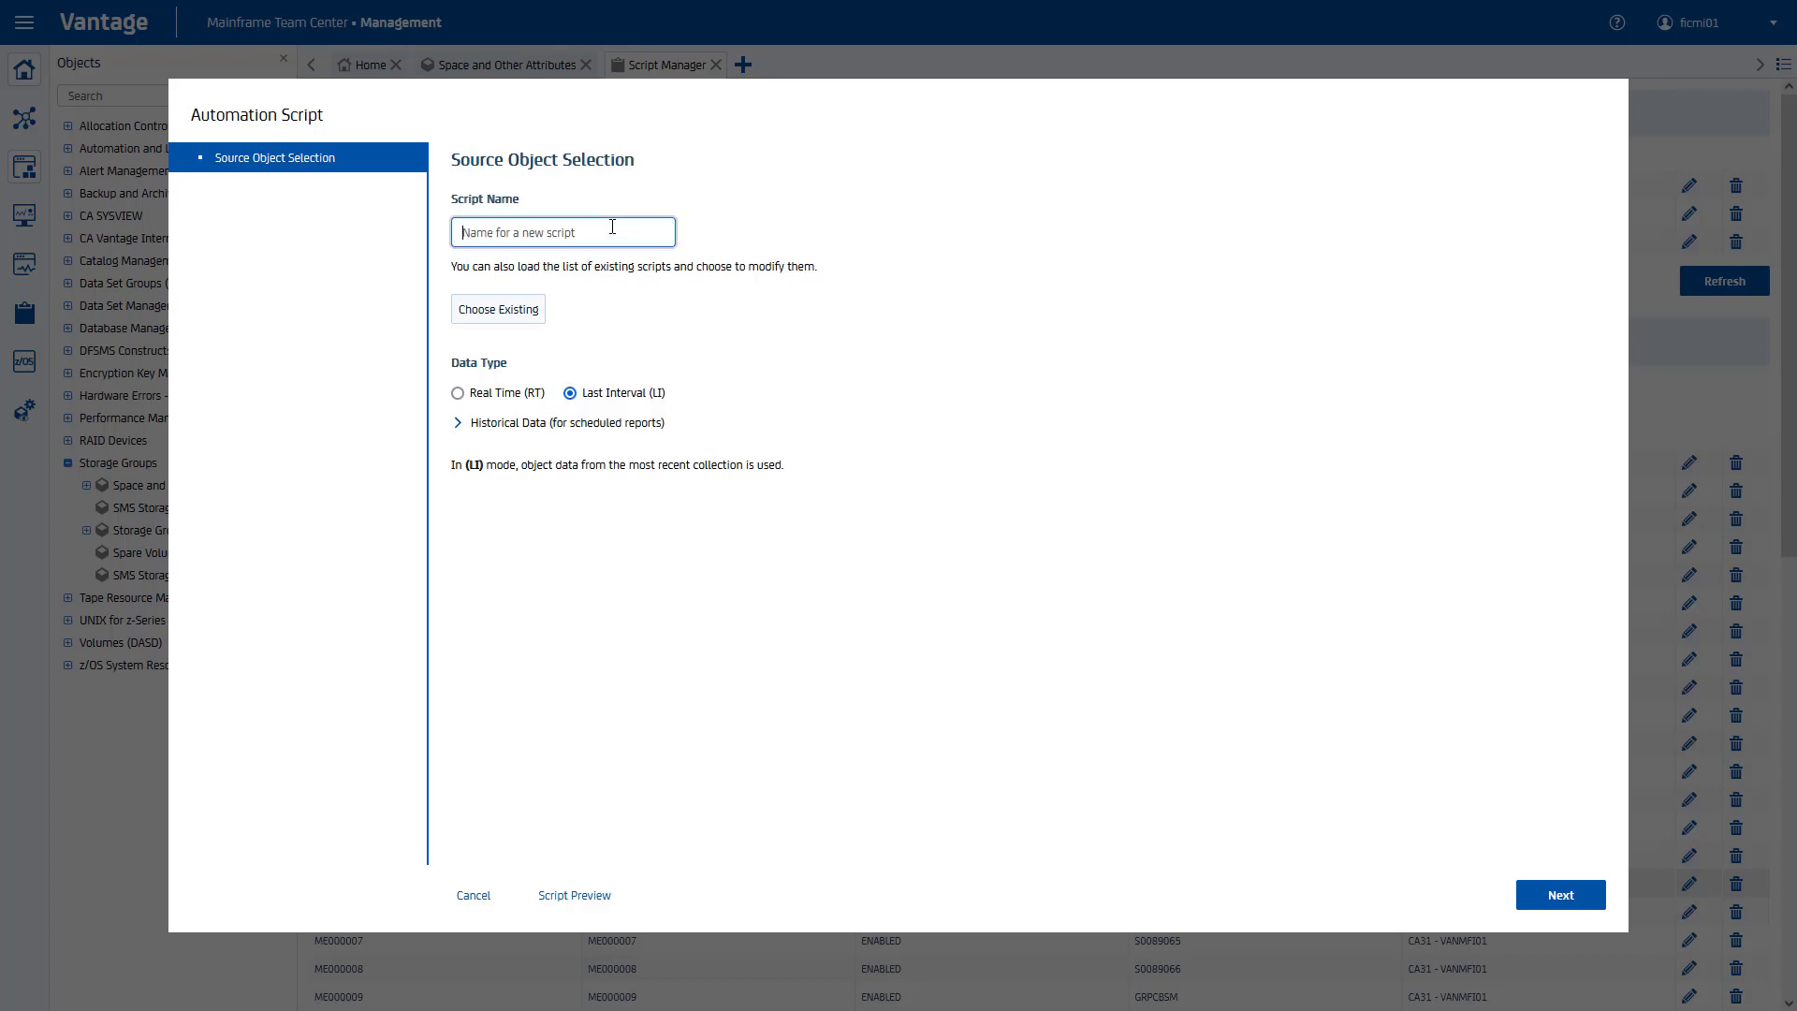
text(SGTSOREP)
click(458, 424)
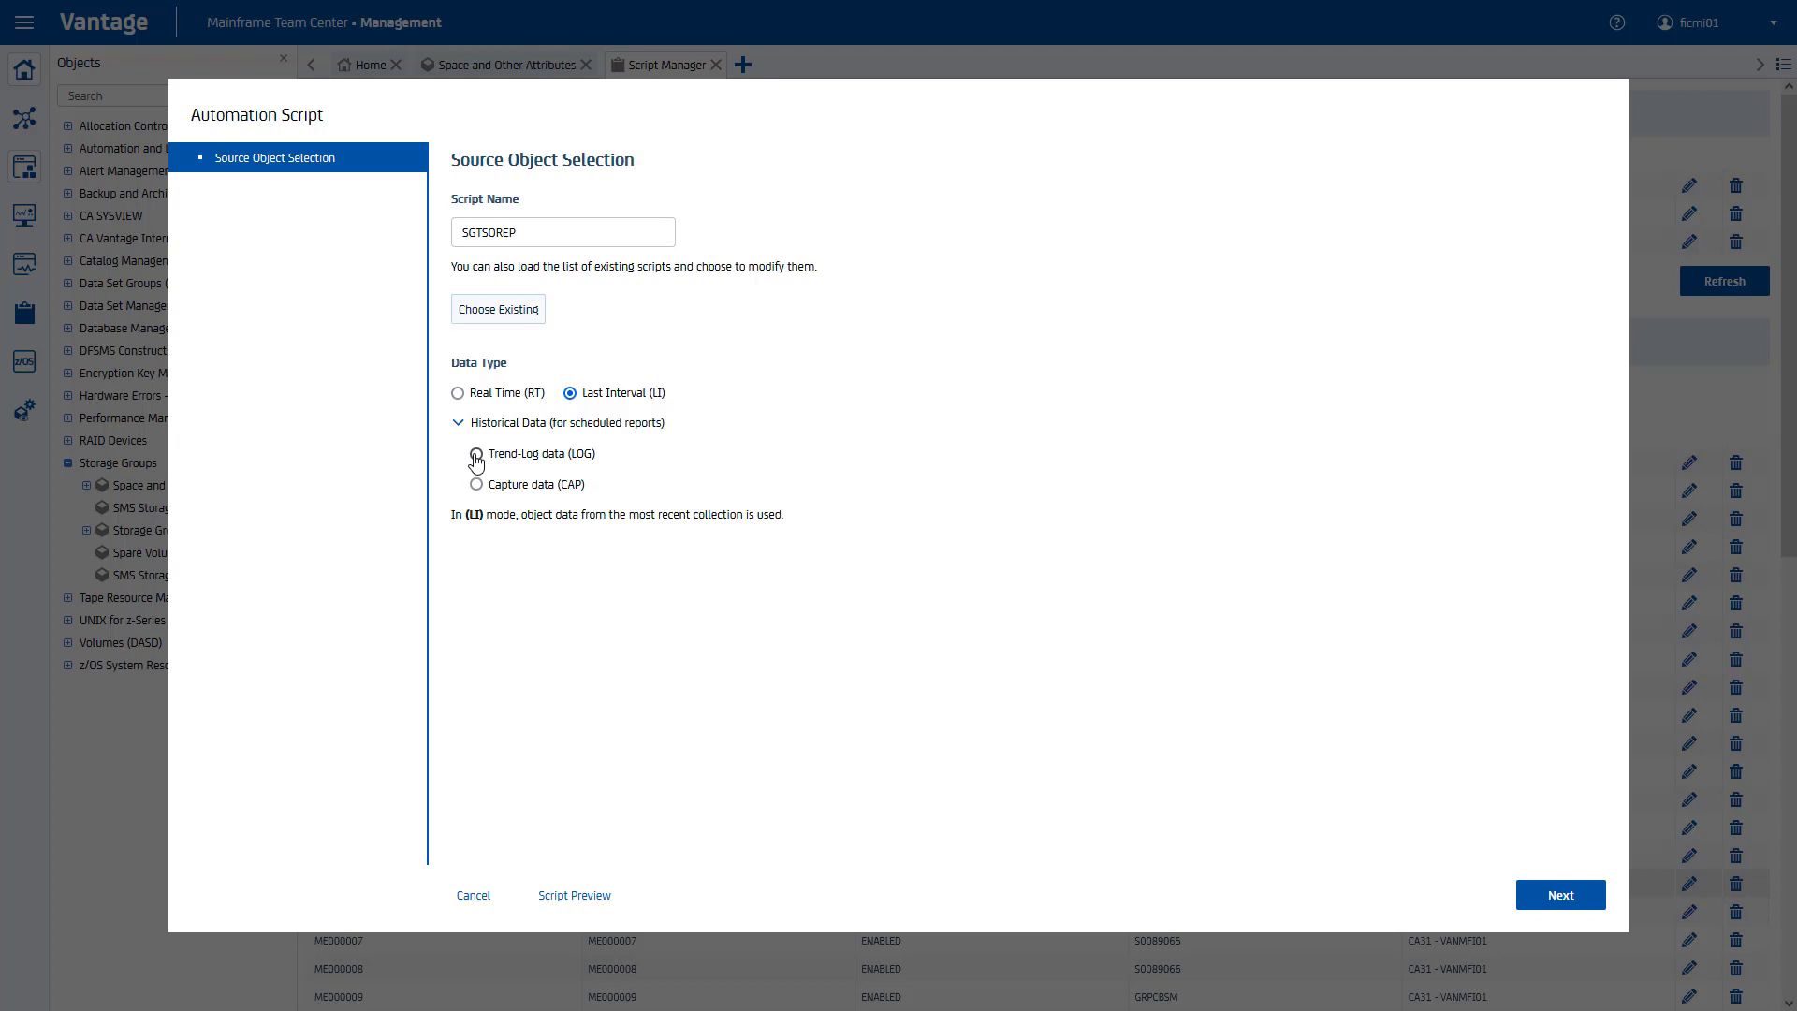
click(476, 455)
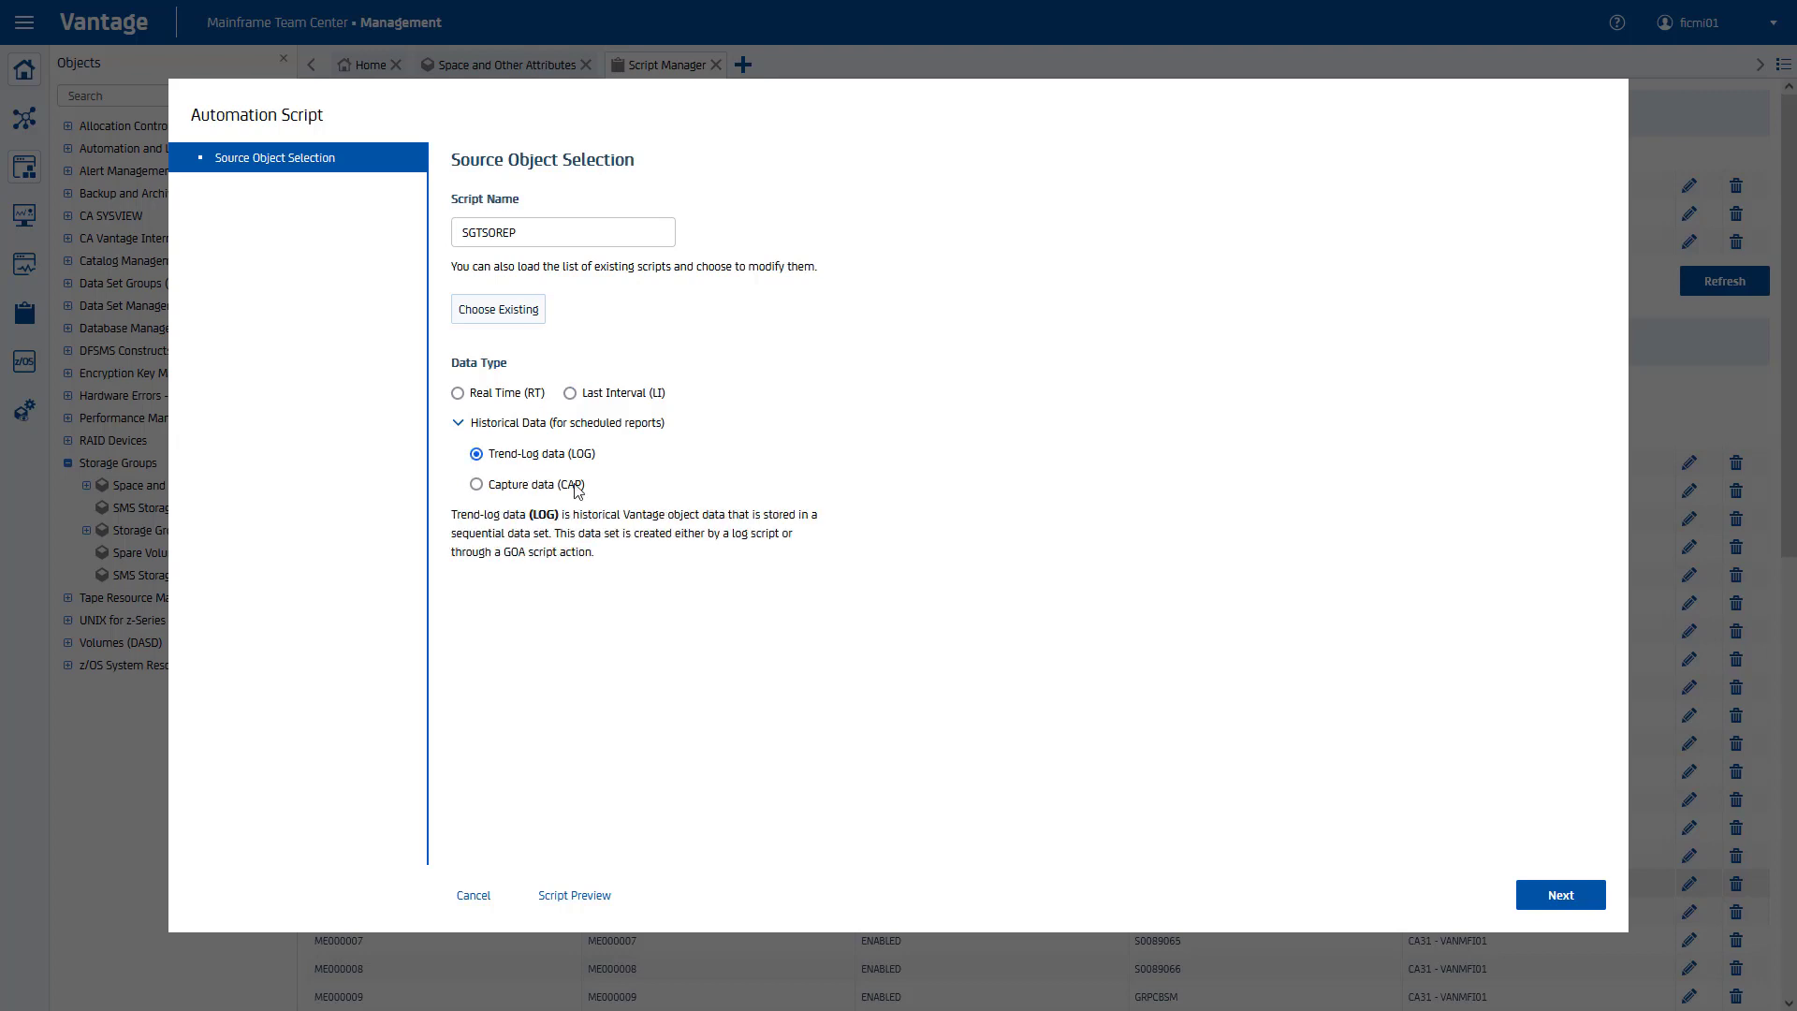
click(1578, 904)
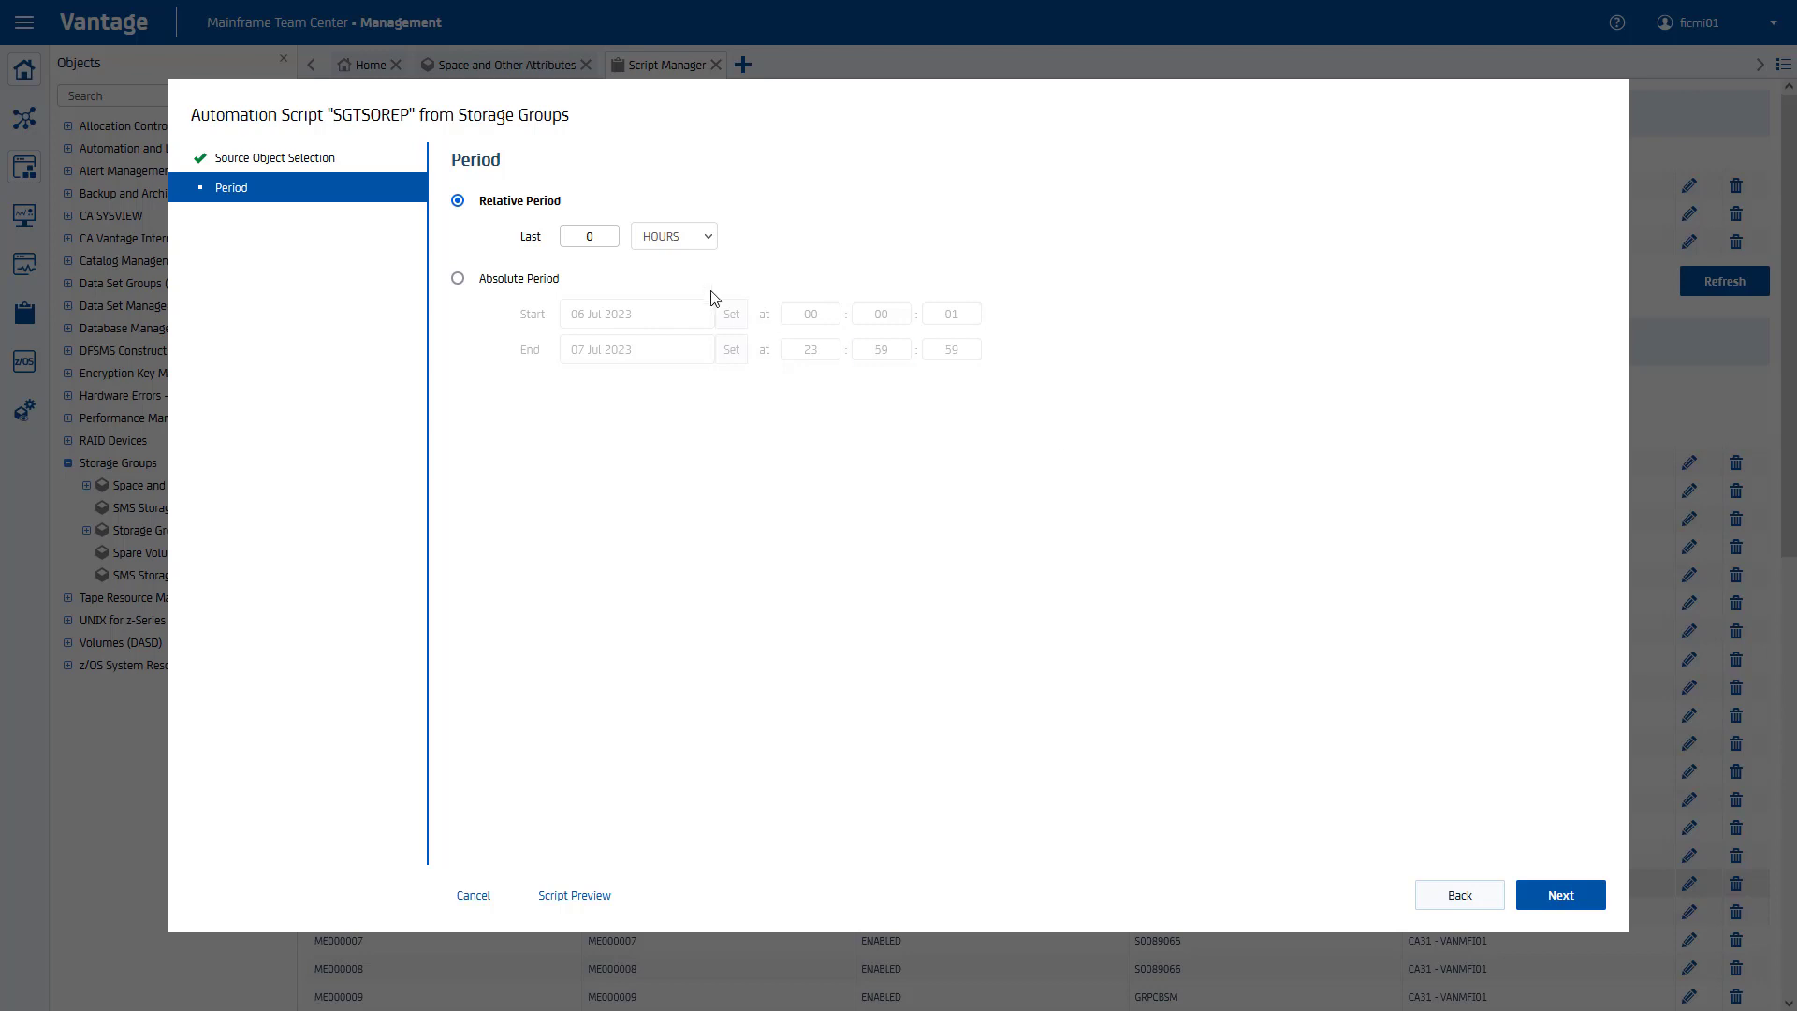
Step: Set the script period to the last 6 MONTHS
click(589, 237)
drag(587, 237, 658, 236)
text(6)
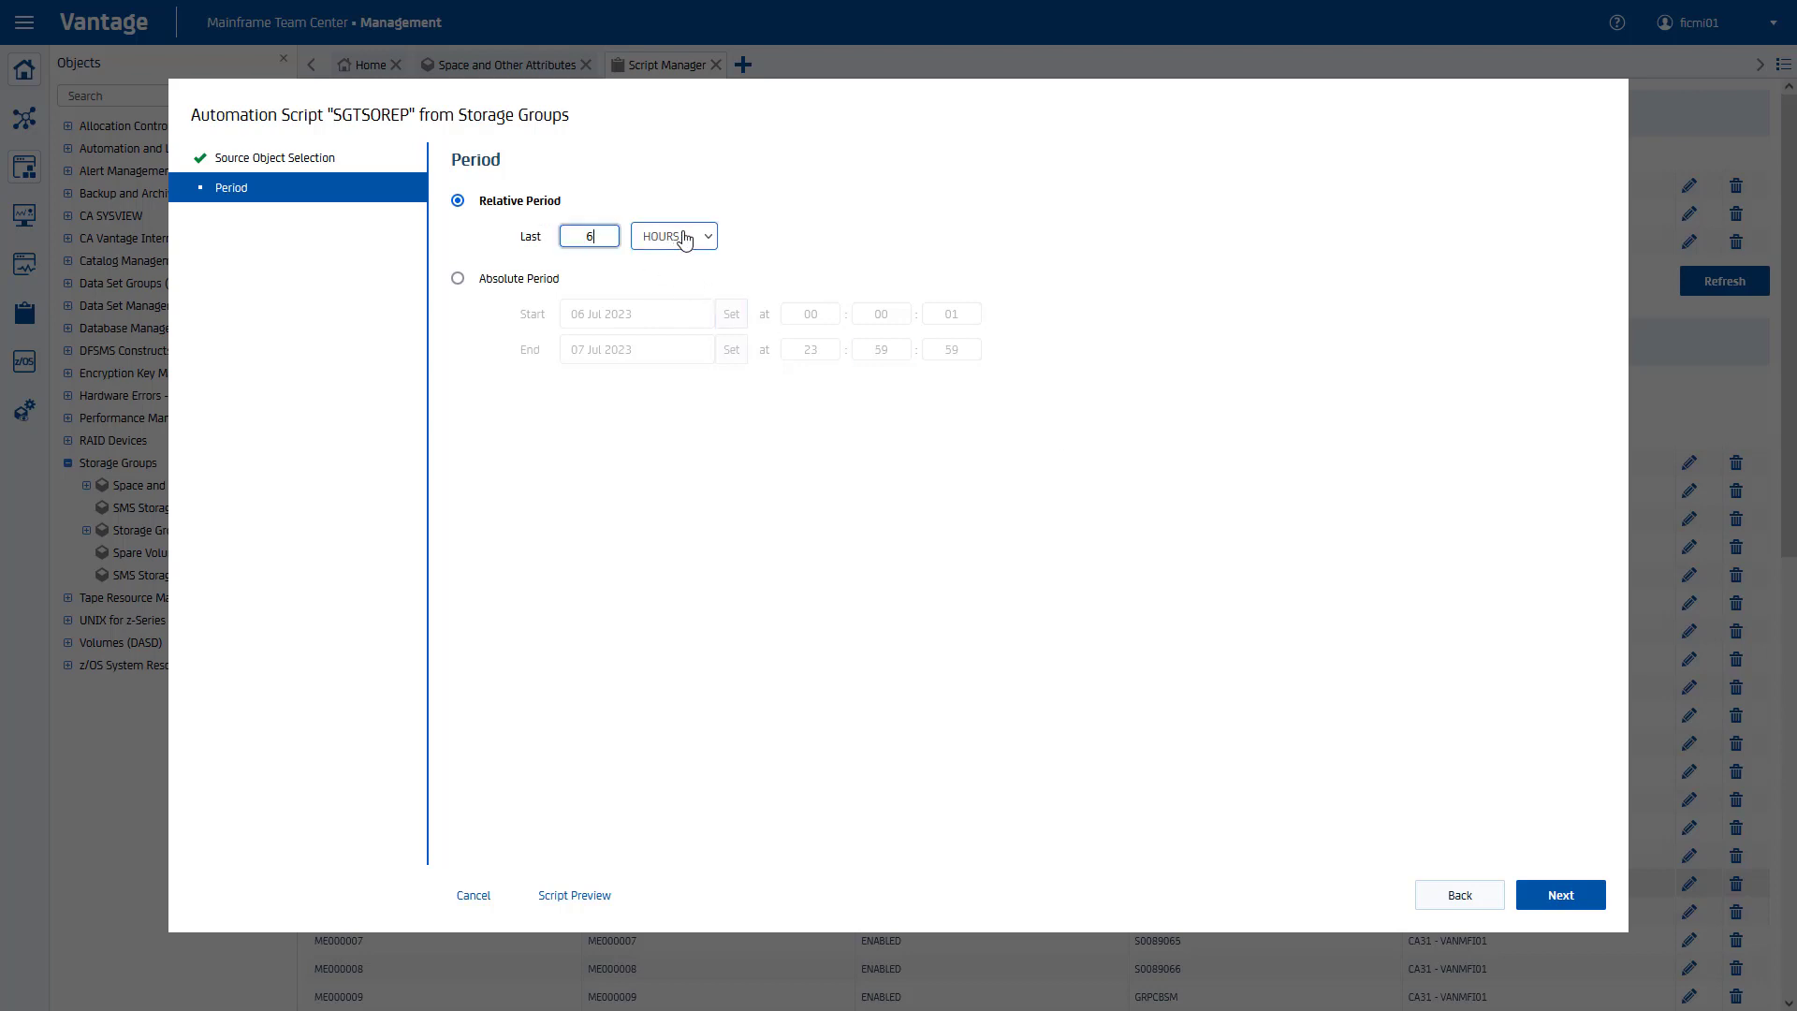
click(684, 237)
click(686, 334)
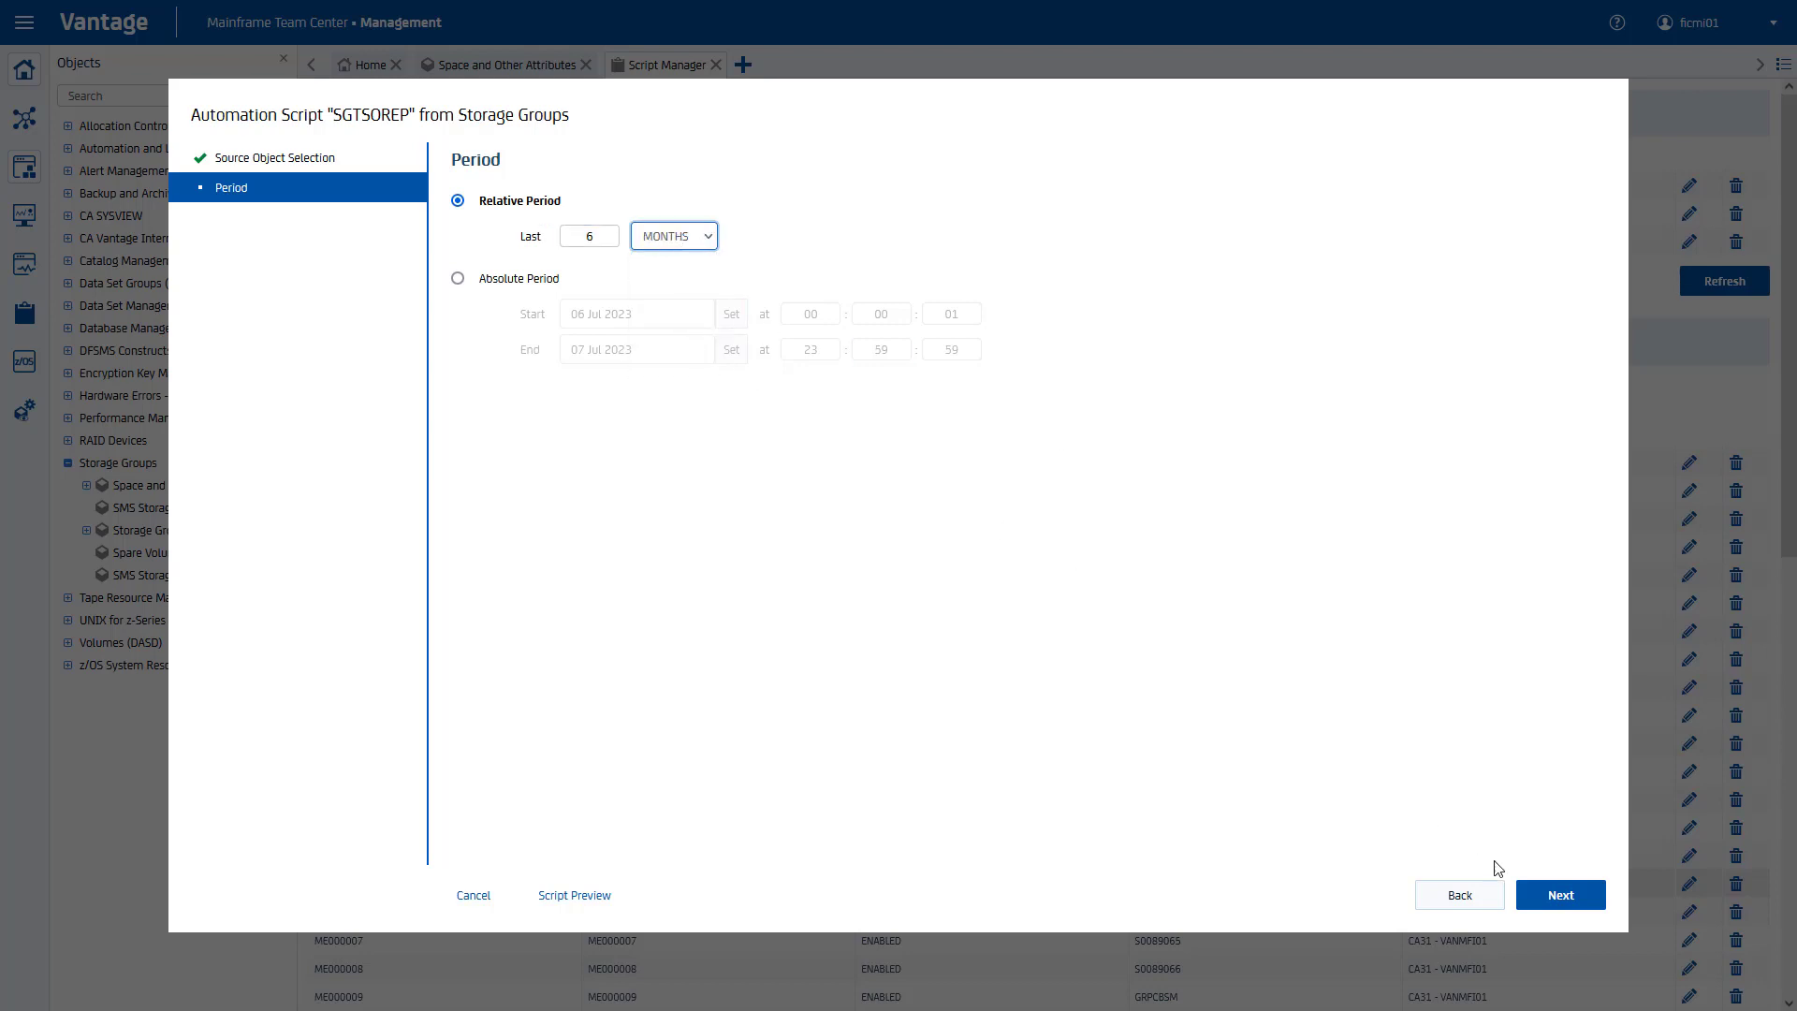
click(1557, 895)
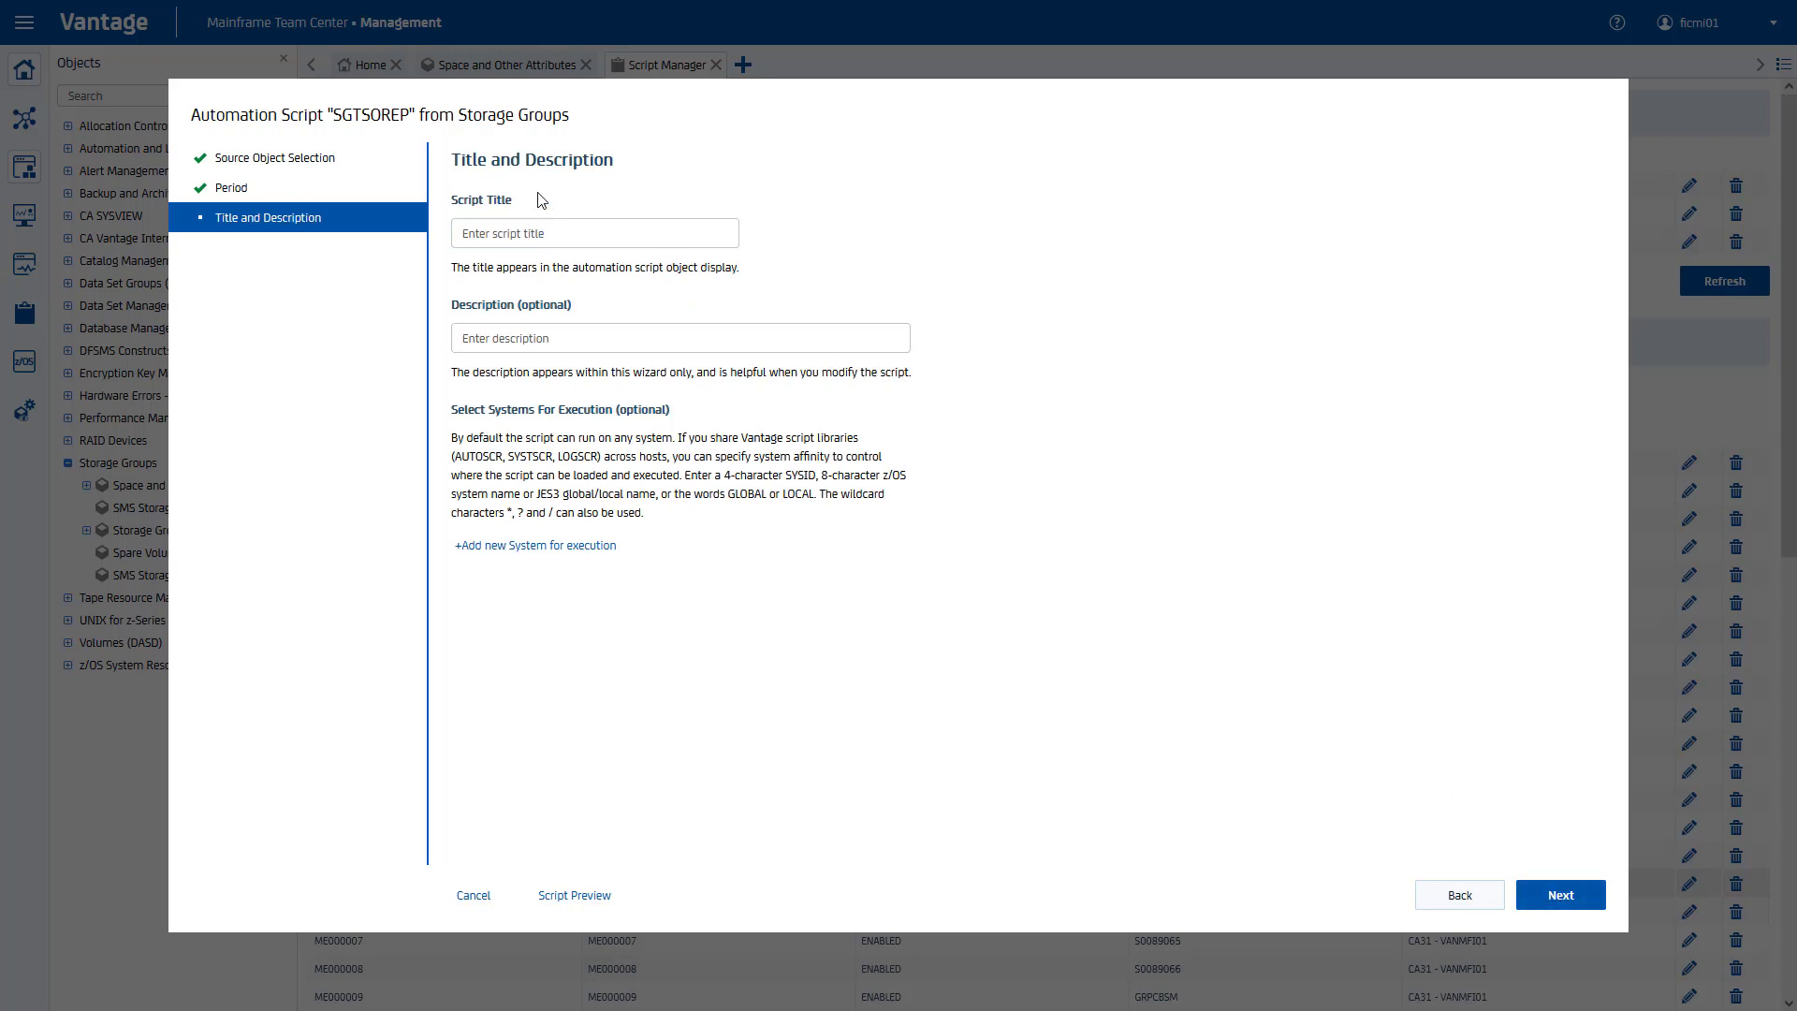
Step: Give the script the title 'SGTSO - 6 months allocation'
click(563, 231)
text(SGTSO - )
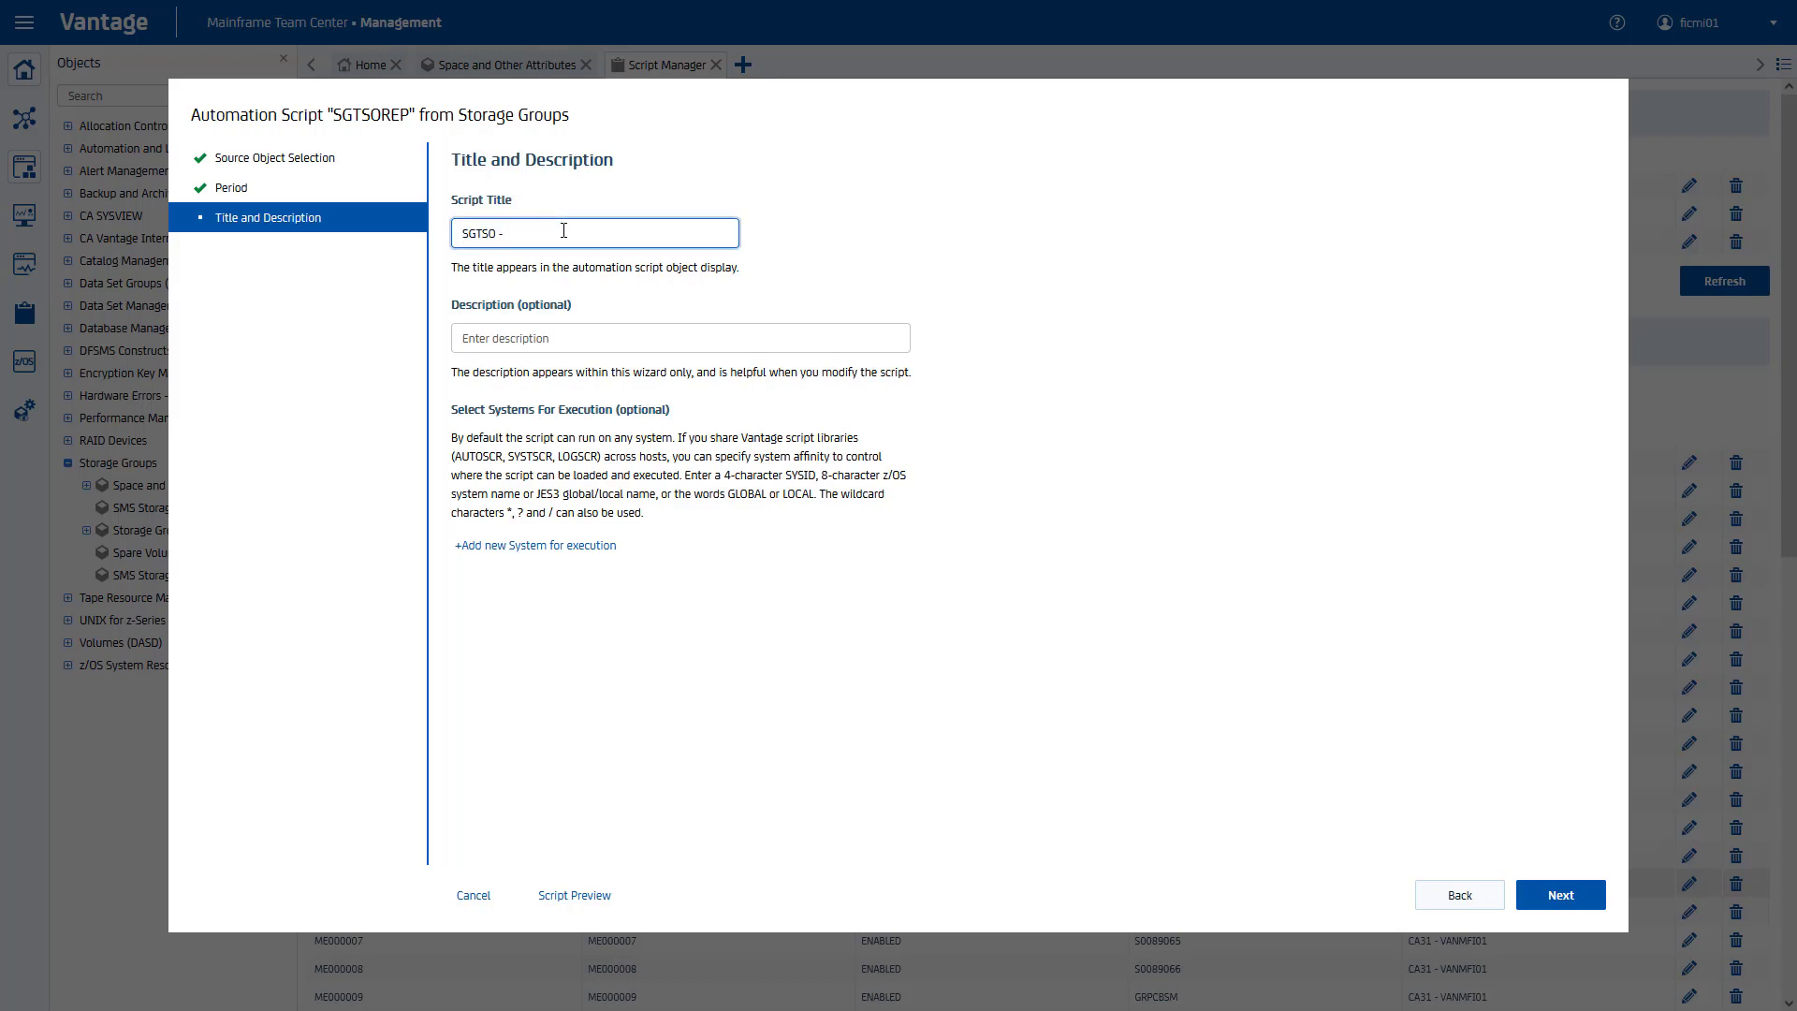
text(6 months allocation)
click(1540, 898)
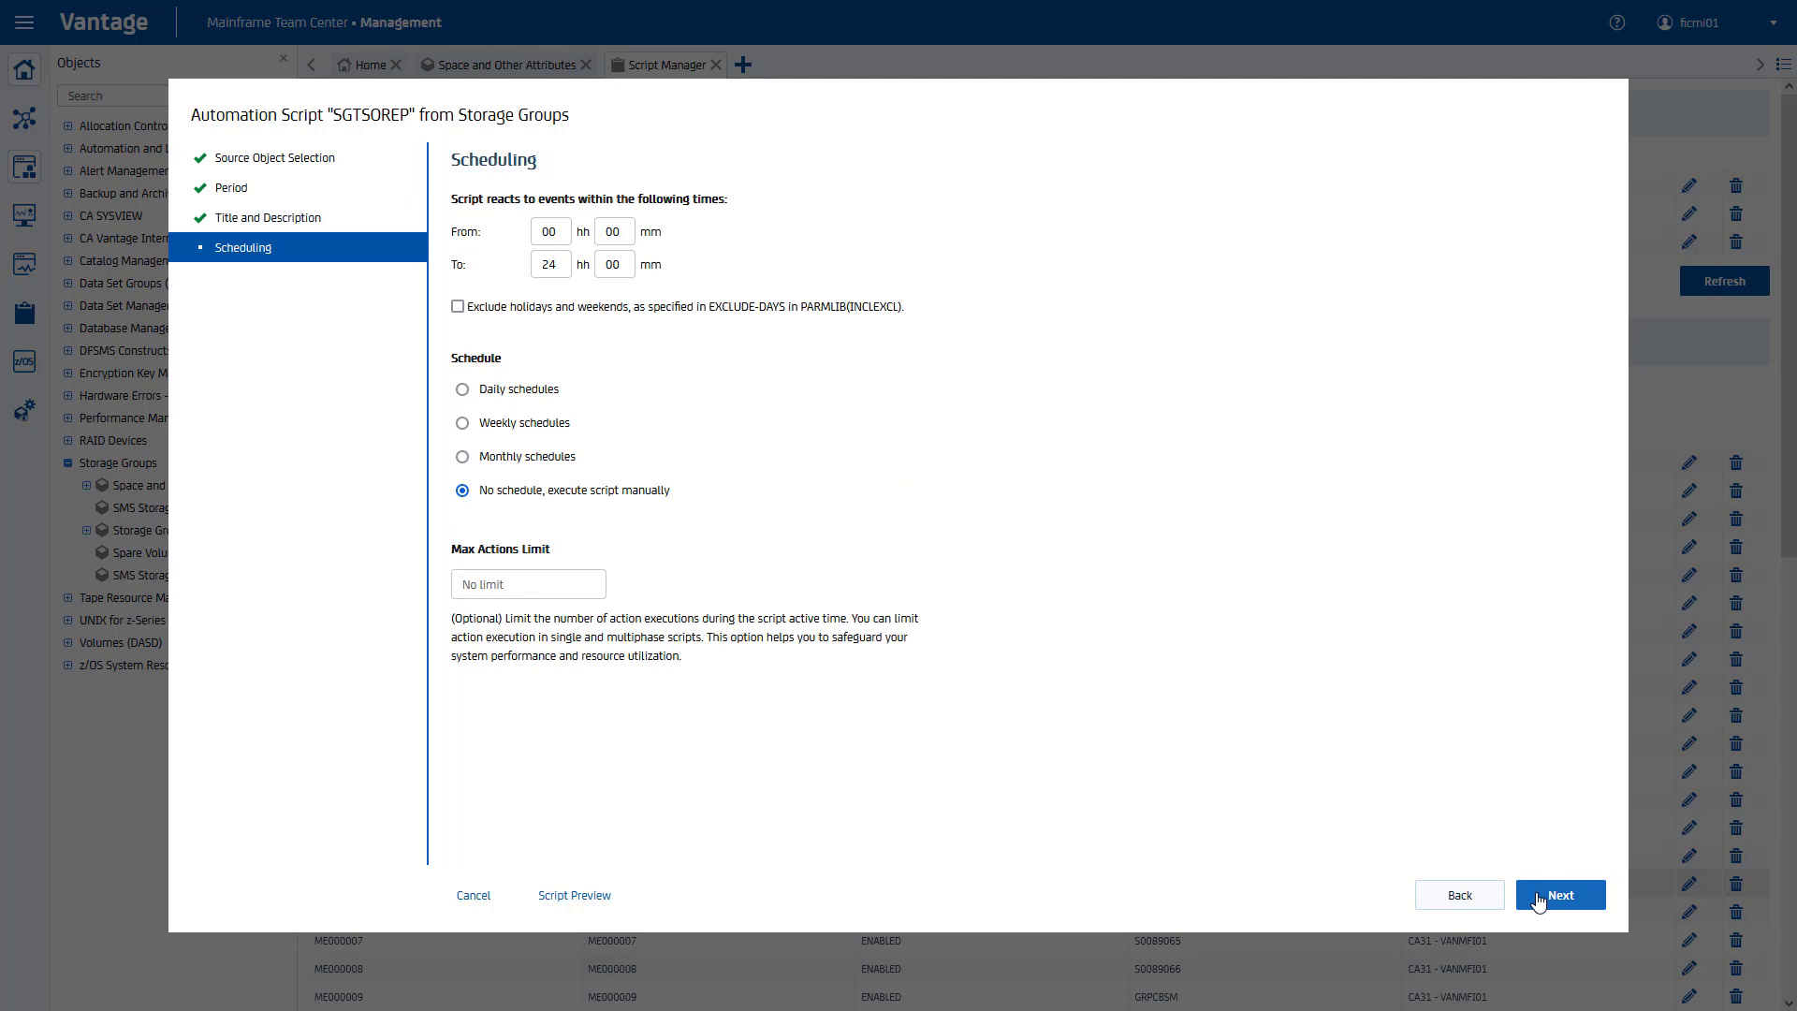
Step: Switch to monthly schedules and add FEB and MAY runs on exact day 01 at 08 hours
click(463, 457)
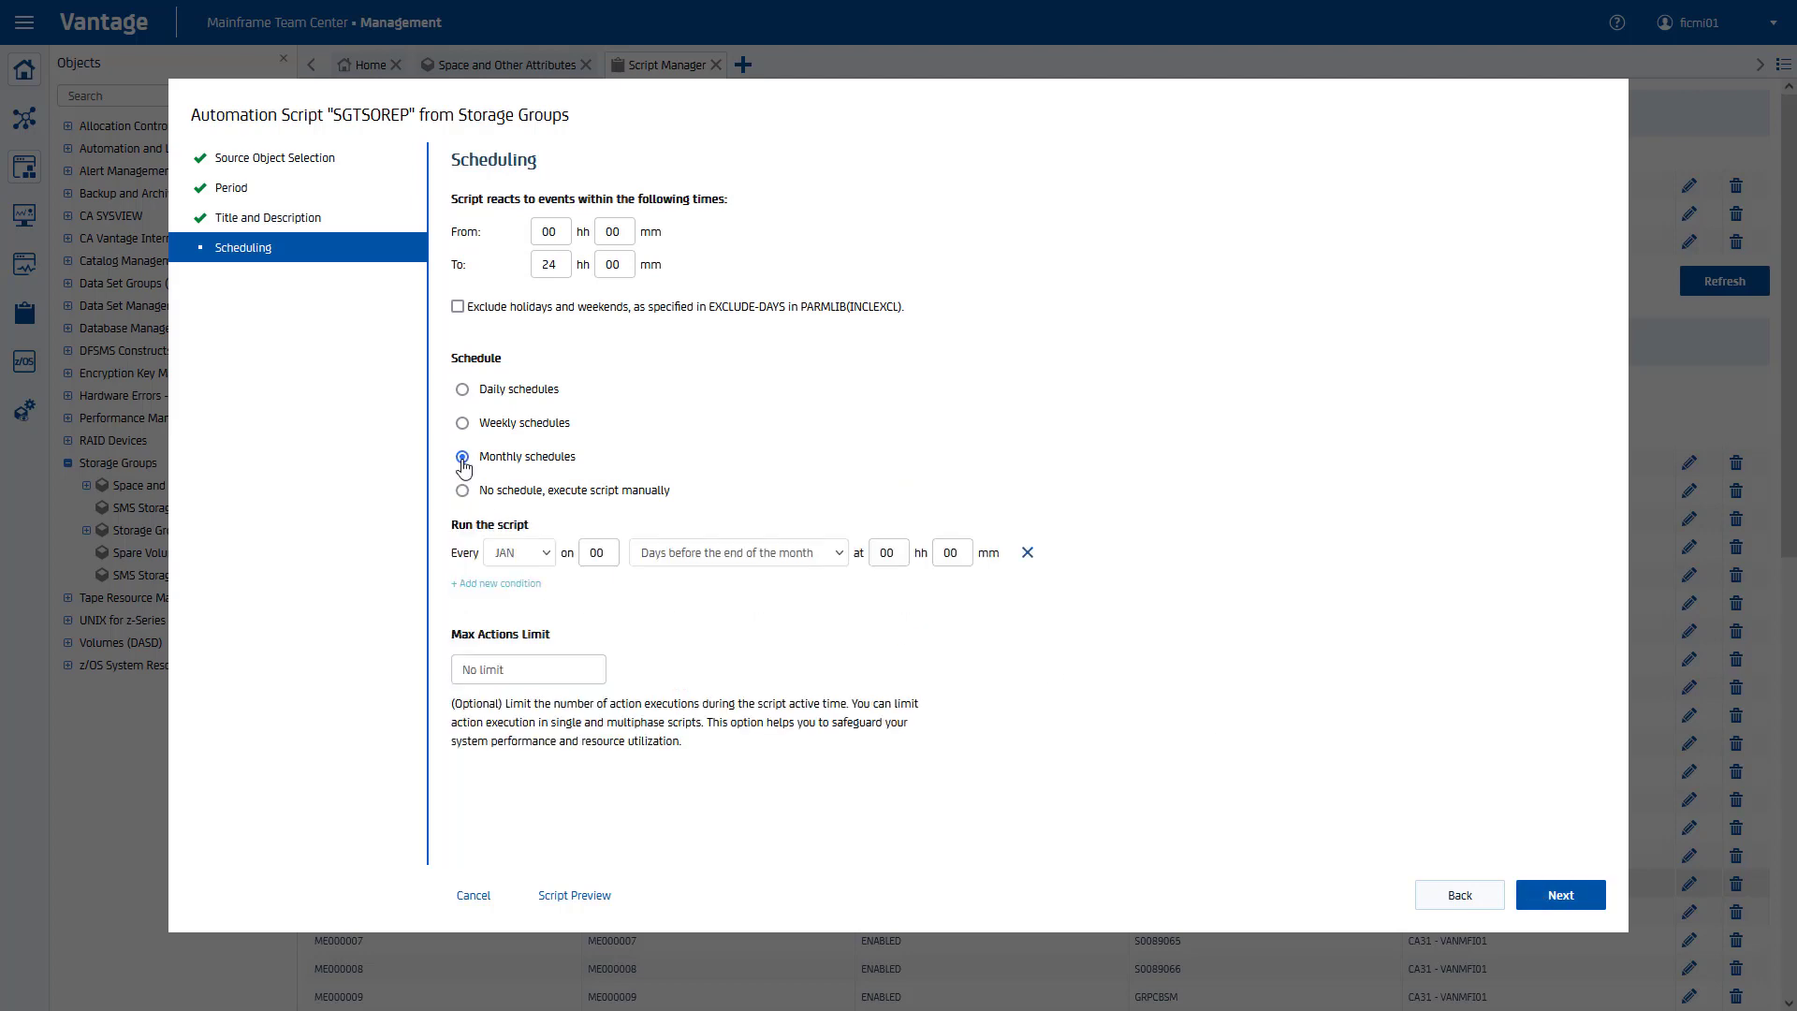
click(520, 553)
click(530, 606)
click(739, 552)
click(674, 578)
click(890, 552)
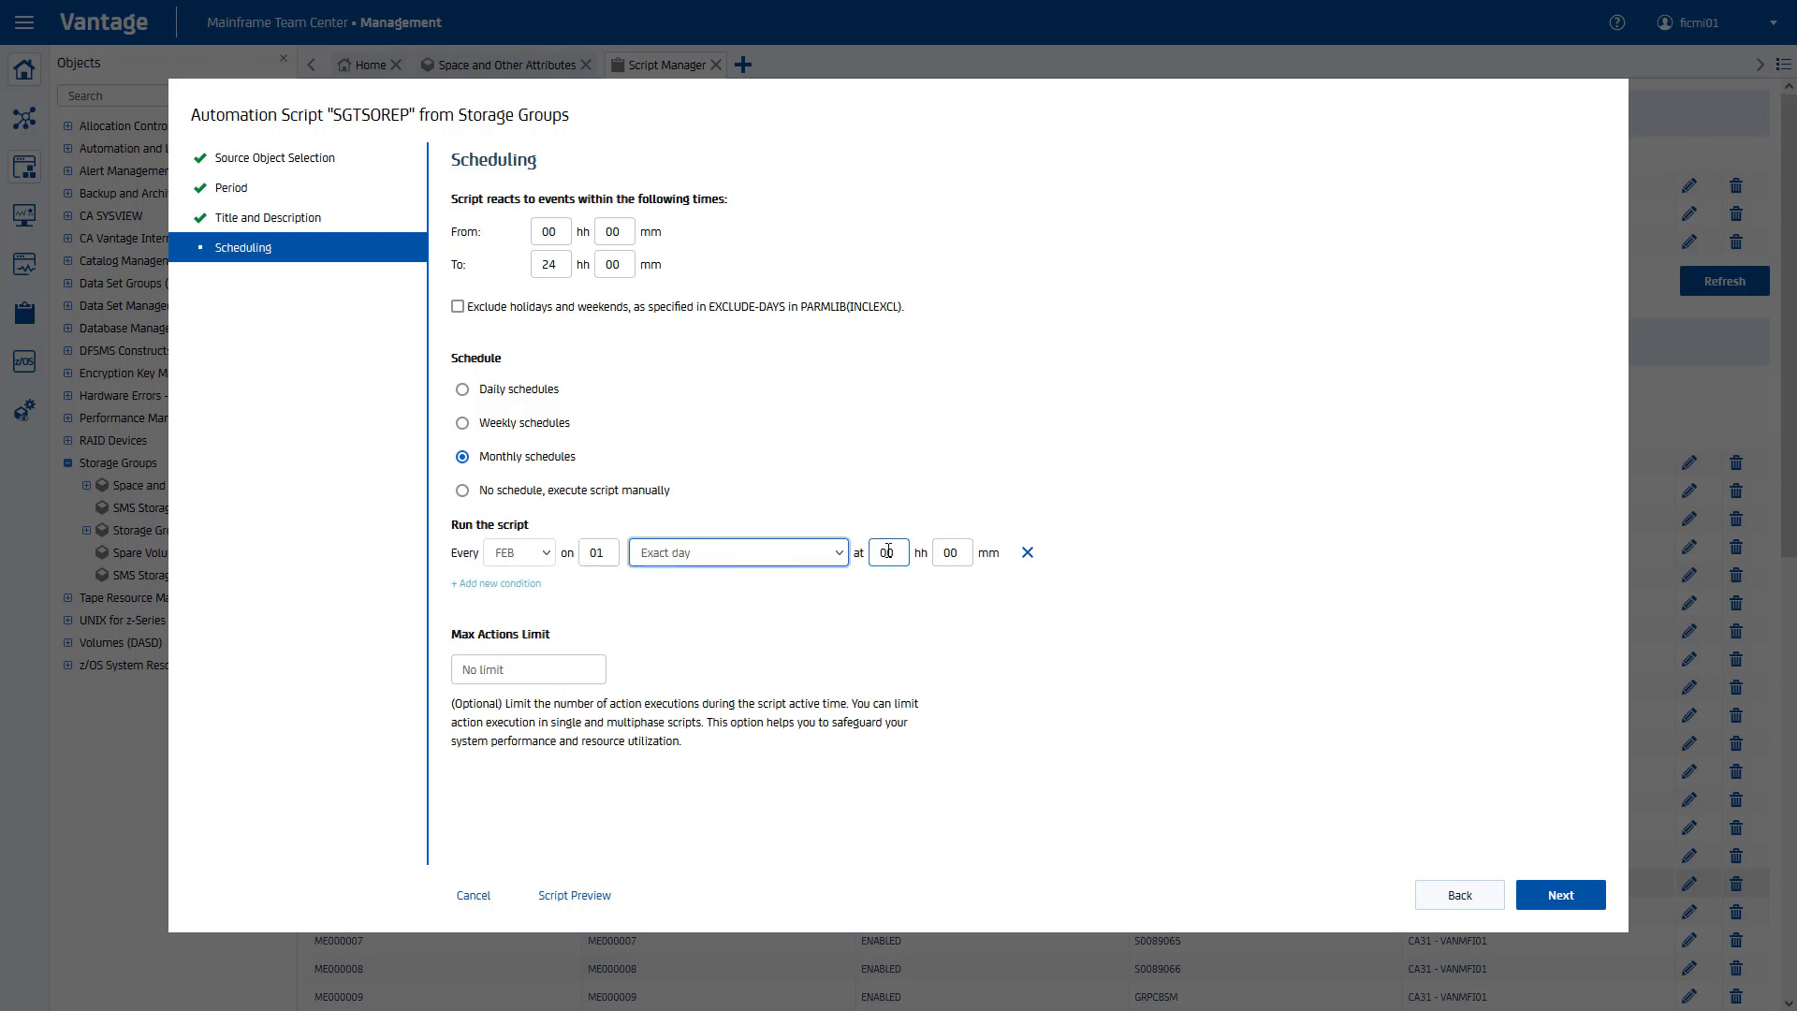
drag(889, 552, 900, 551)
text(8)
click(496, 583)
click(520, 583)
click(520, 688)
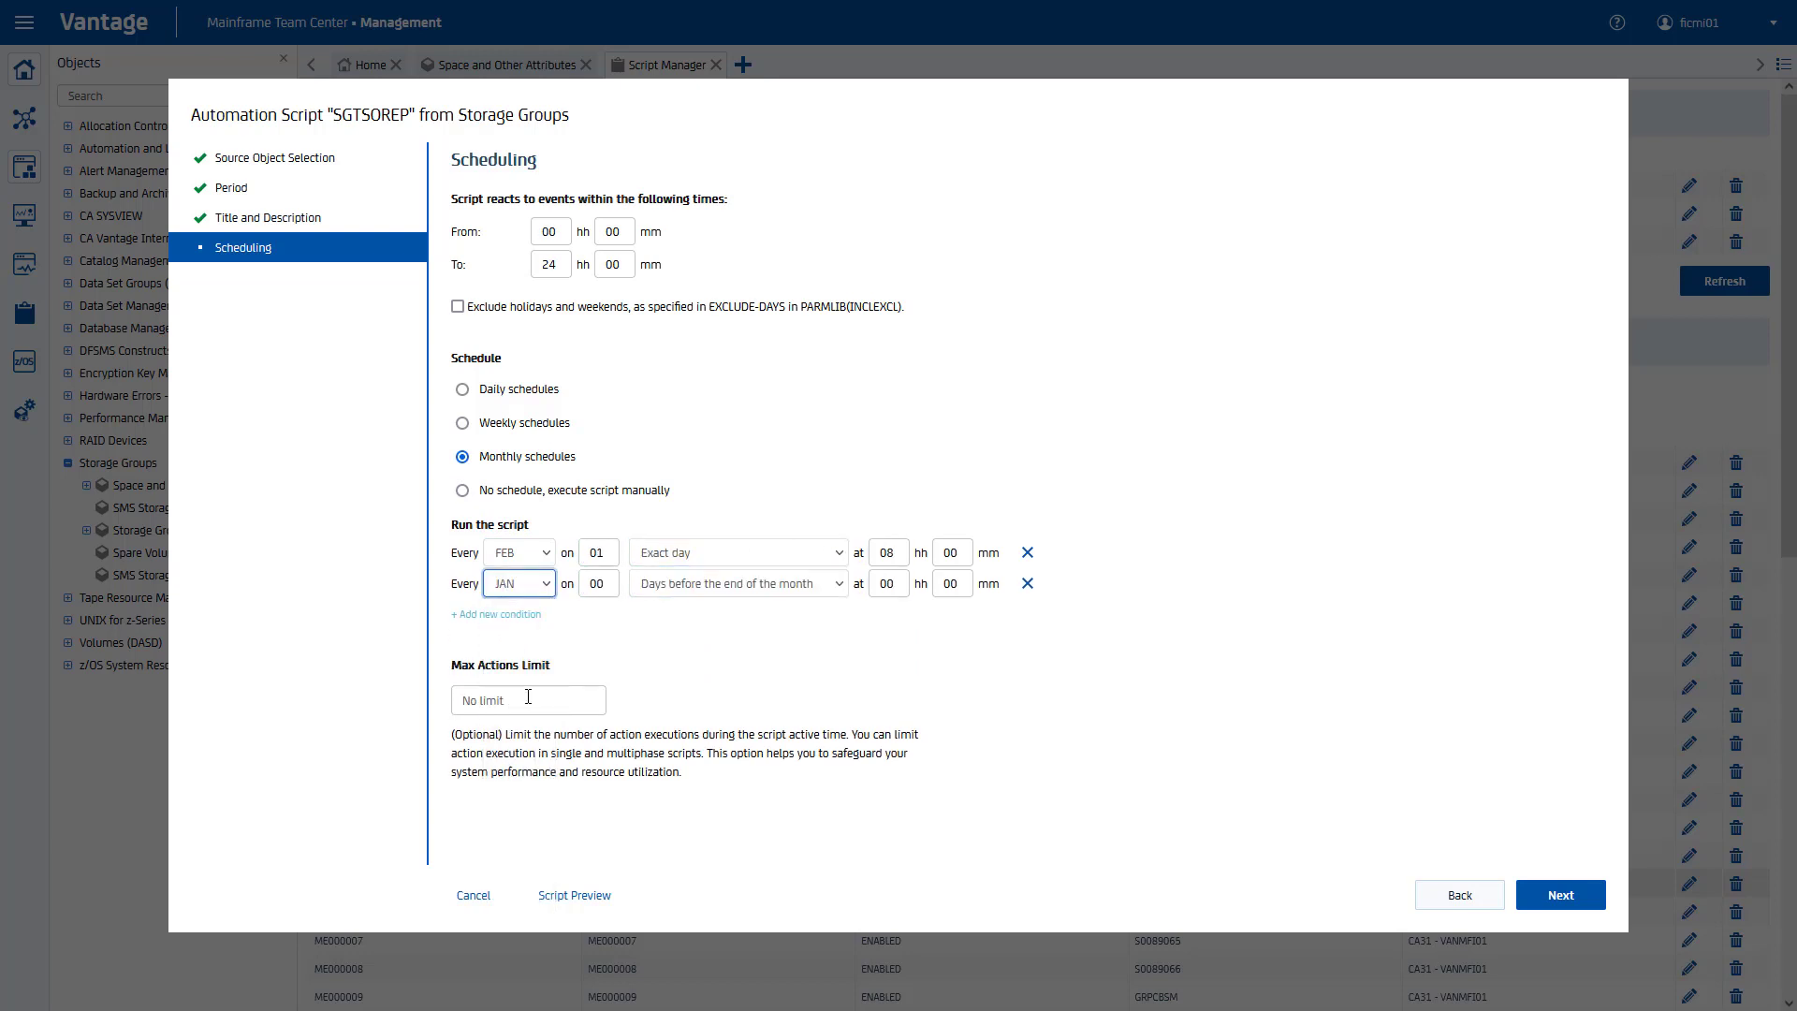
click(651, 585)
click(661, 613)
click(888, 583)
text(8)
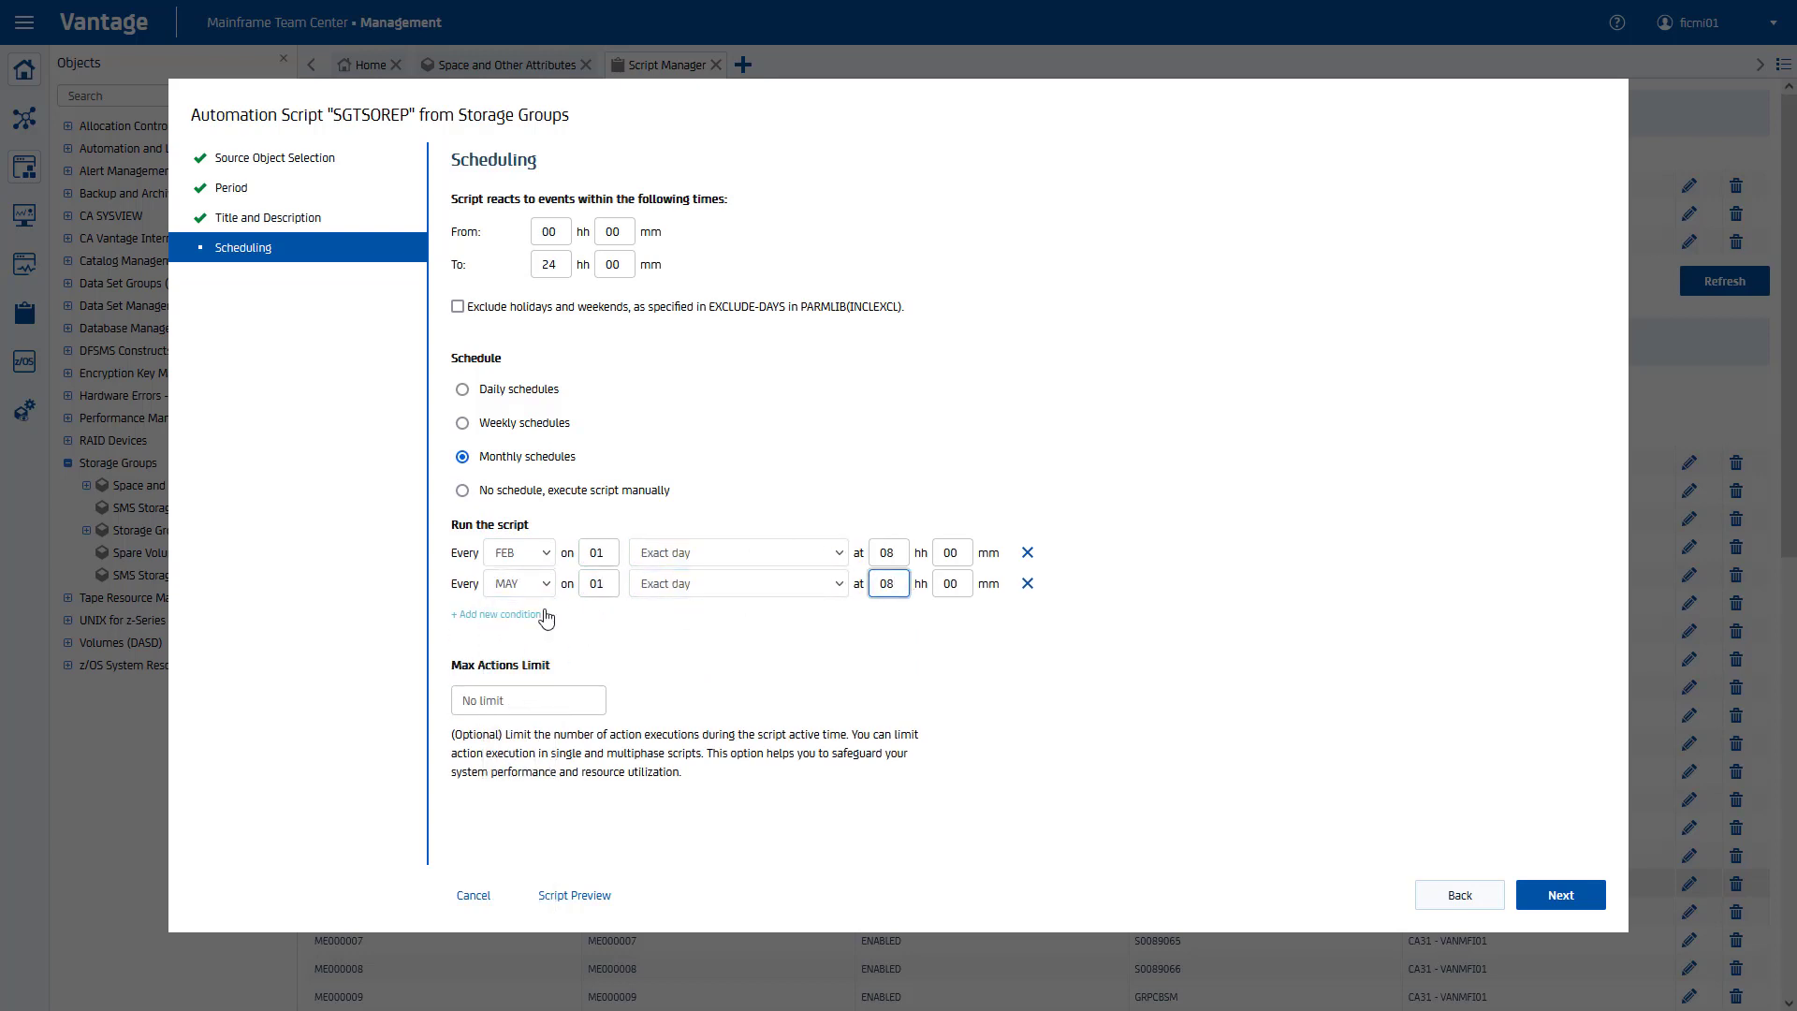
Step: Add AUG and NOV runs on exact day 01 at 08 hours
click(496, 614)
click(523, 615)
click(525, 811)
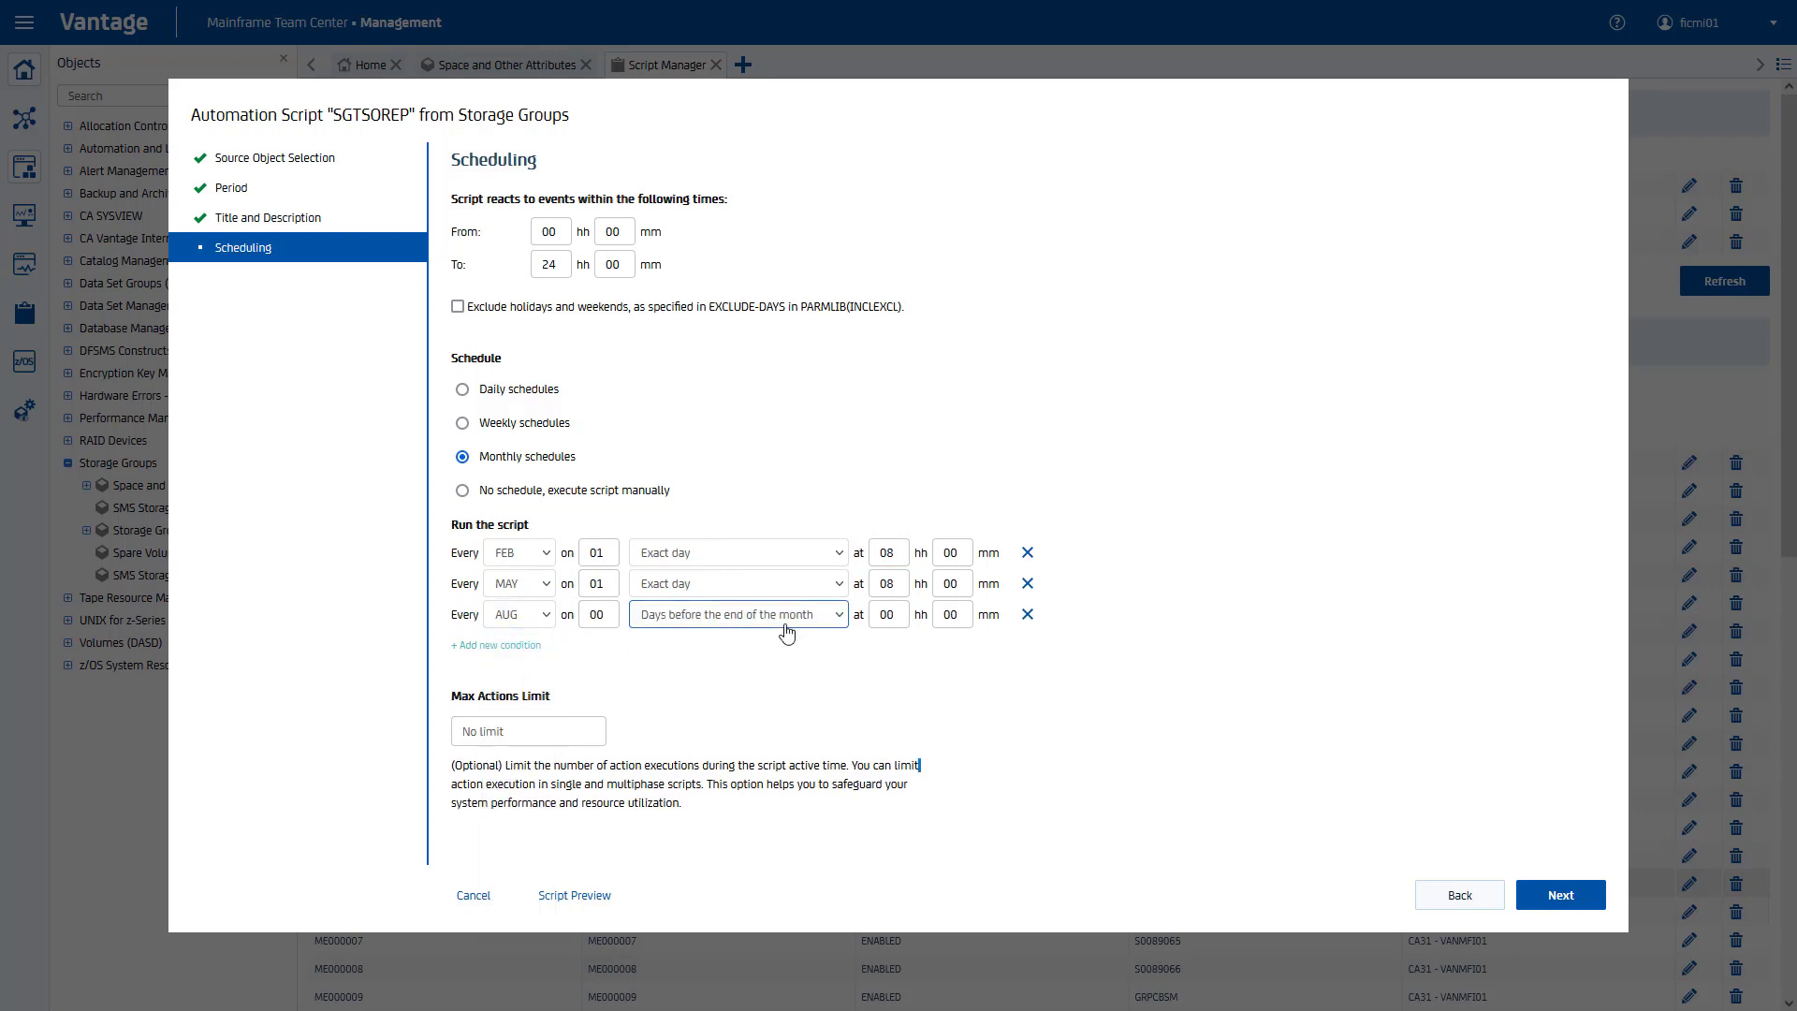
click(791, 618)
click(807, 642)
click(888, 614)
text(8)
click(496, 645)
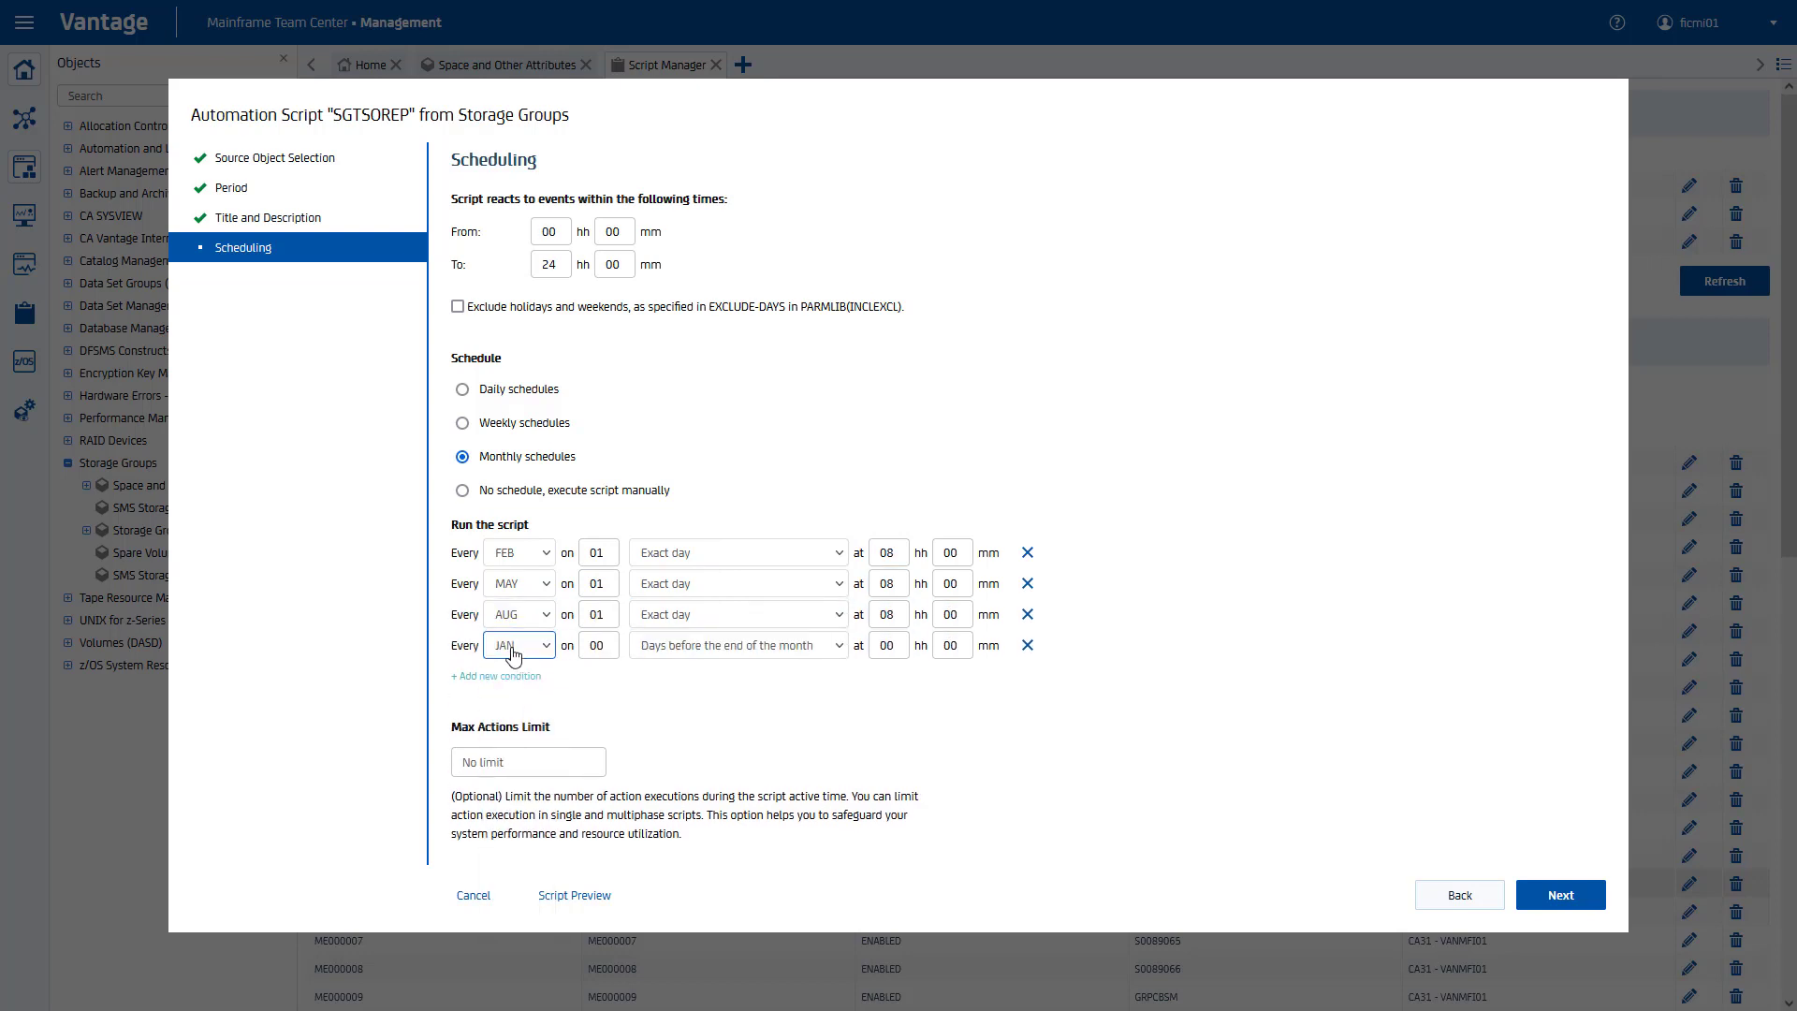
click(523, 647)
click(504, 911)
click(770, 651)
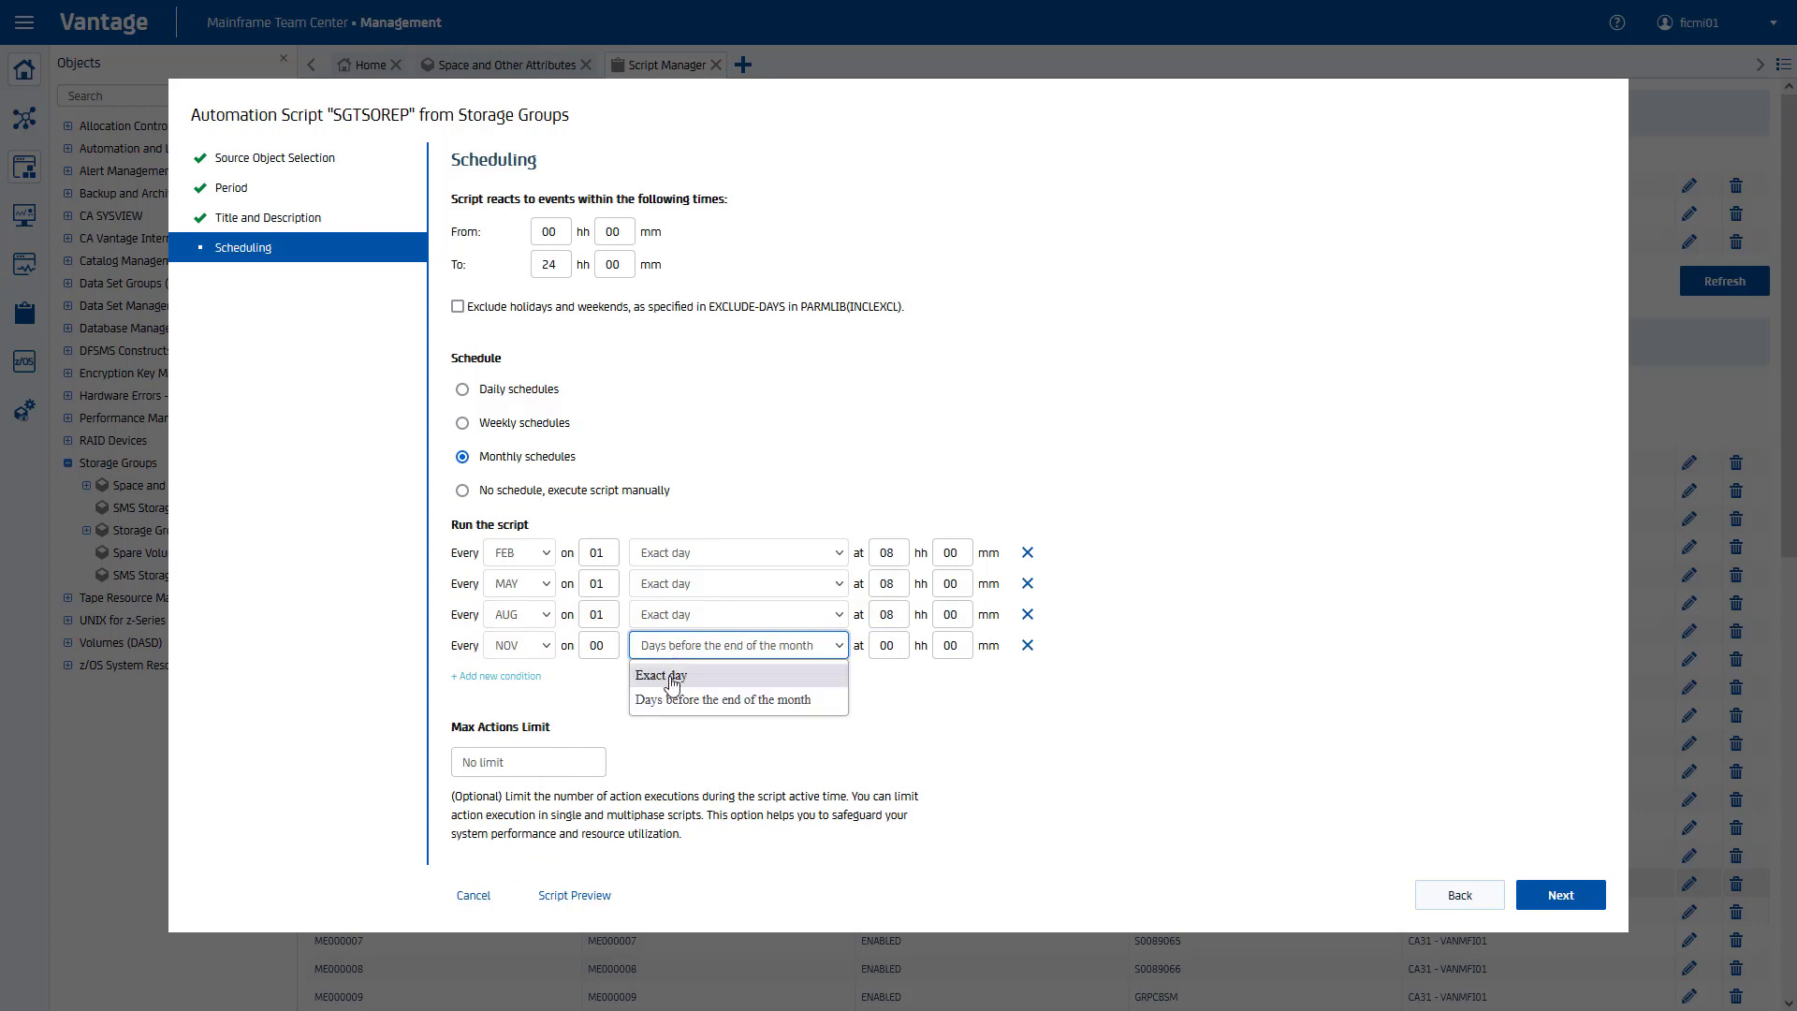
click(772, 670)
click(905, 646)
text(8)
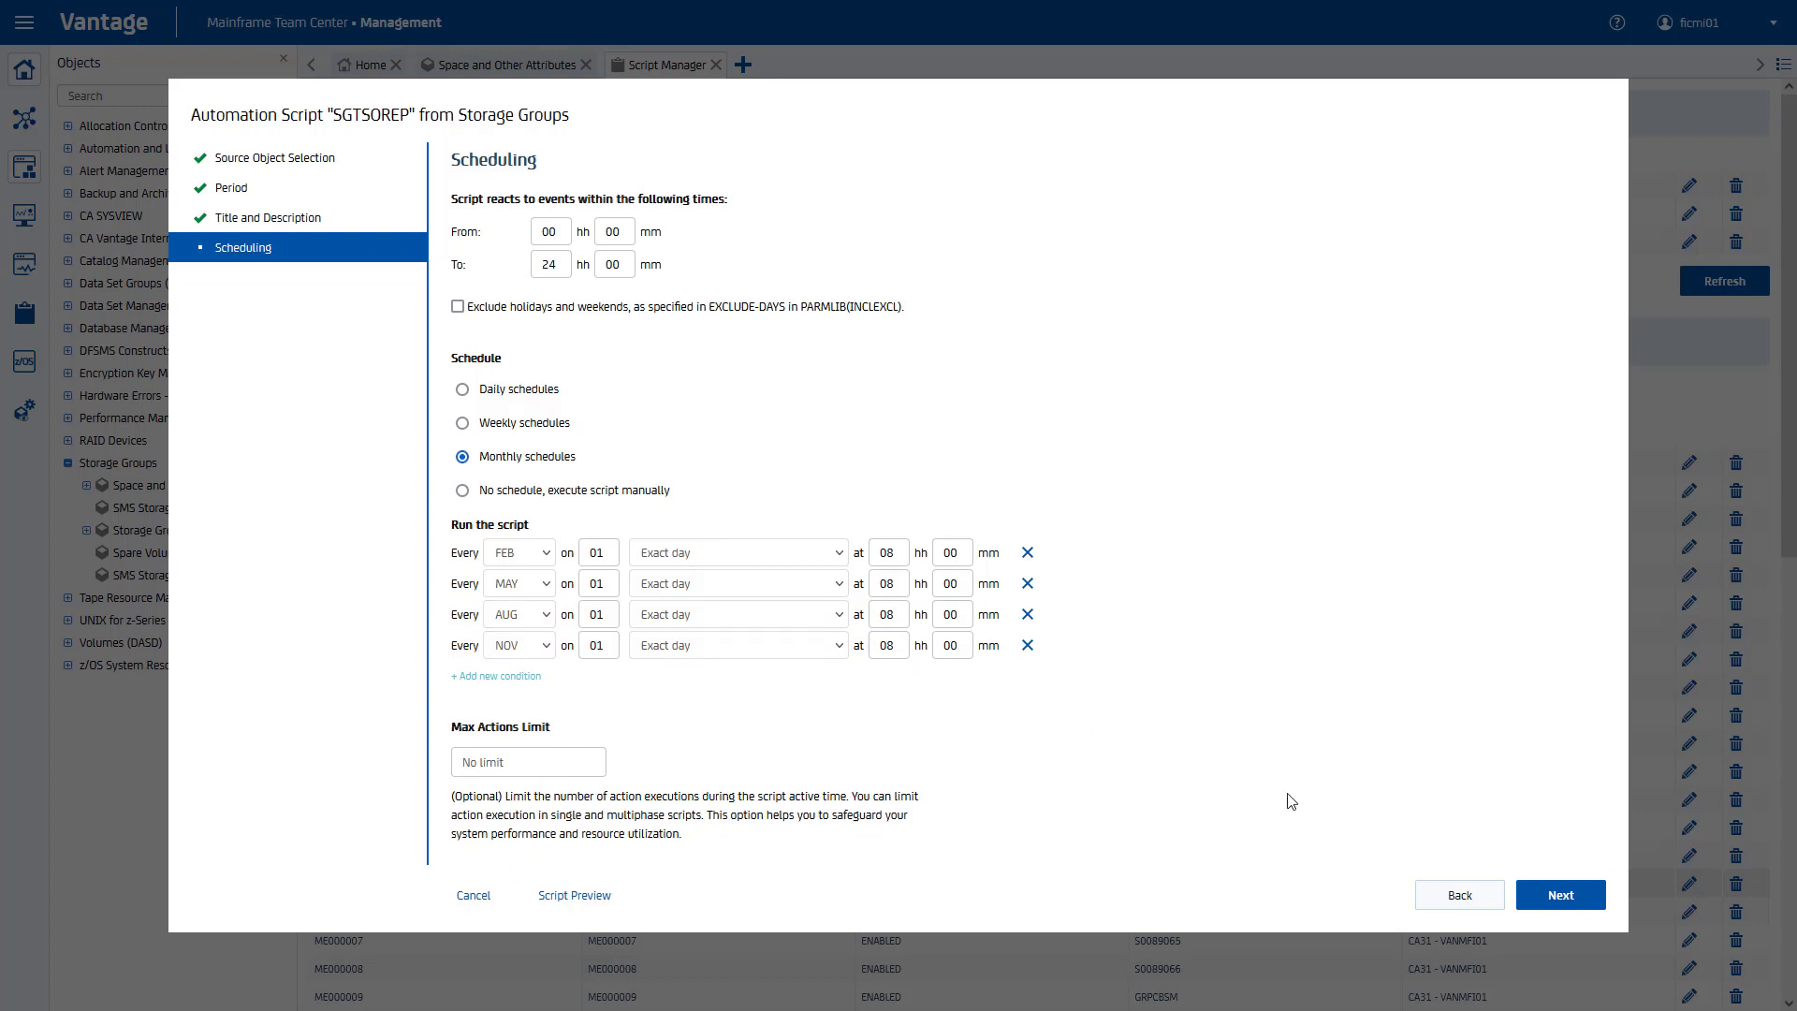
click(1554, 895)
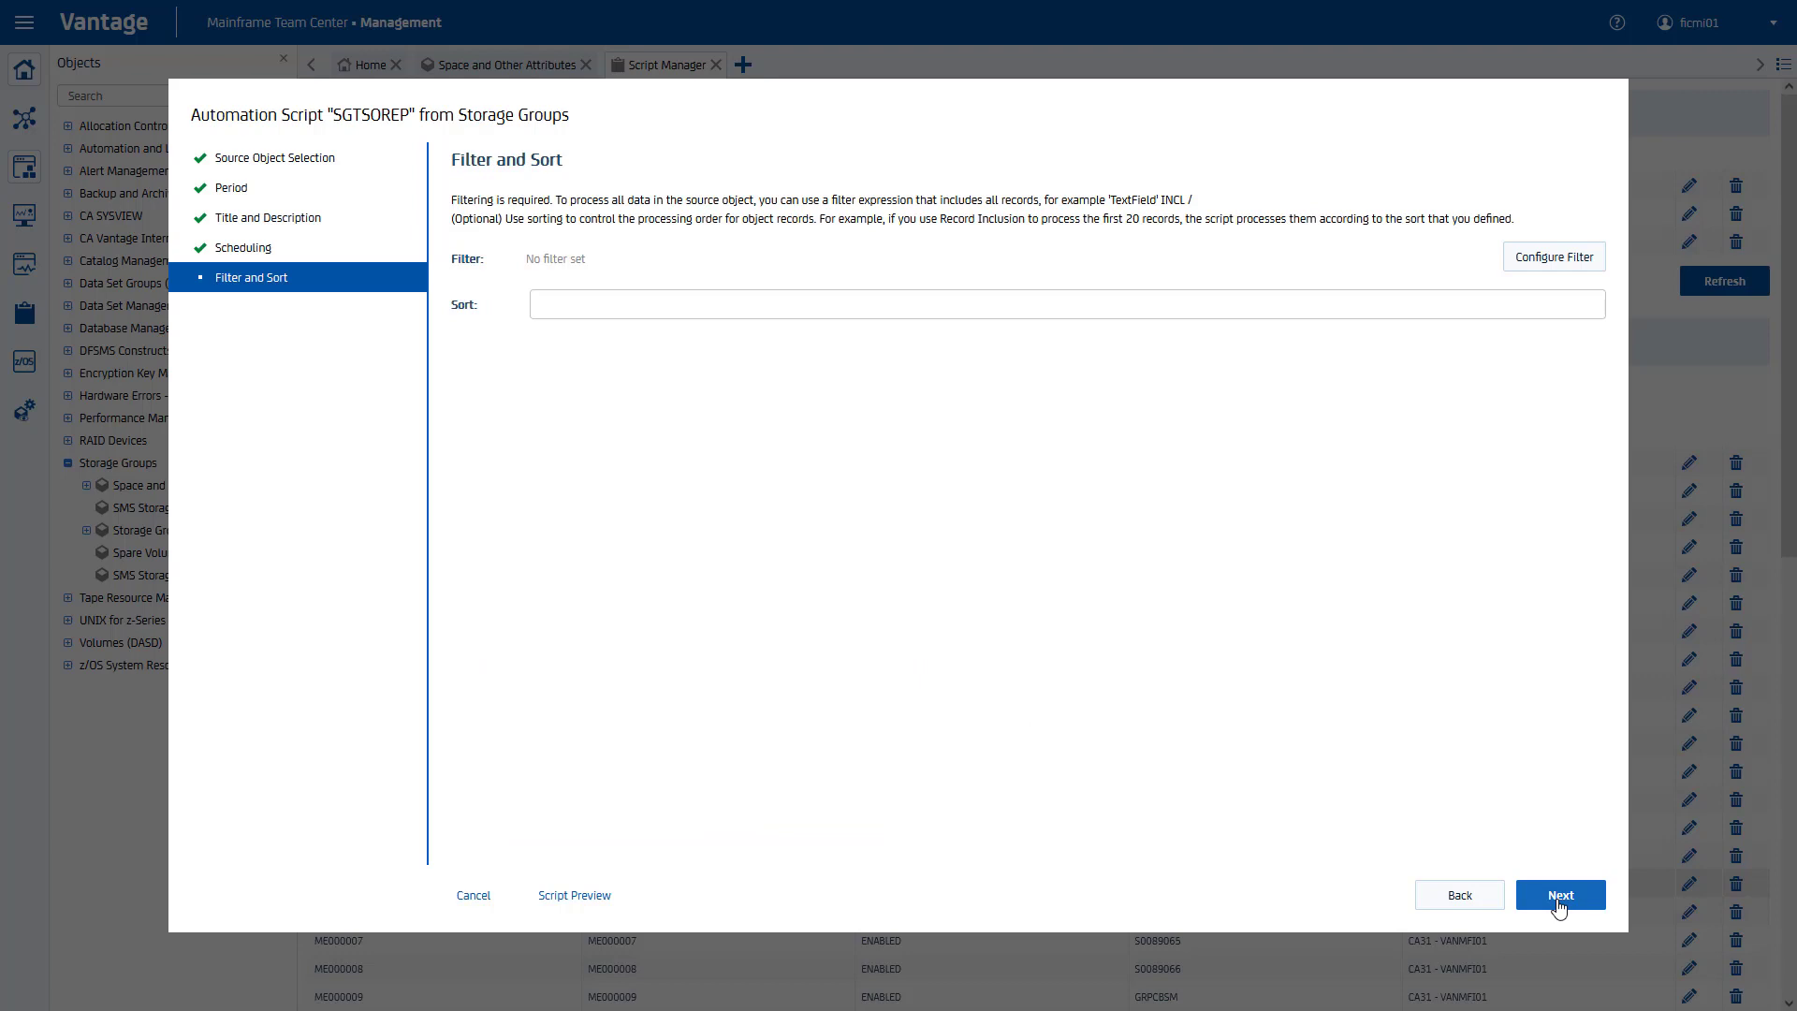
Step: Apply the filter 'SG Name' = SGTSO and continue to Select Actions
click(1525, 258)
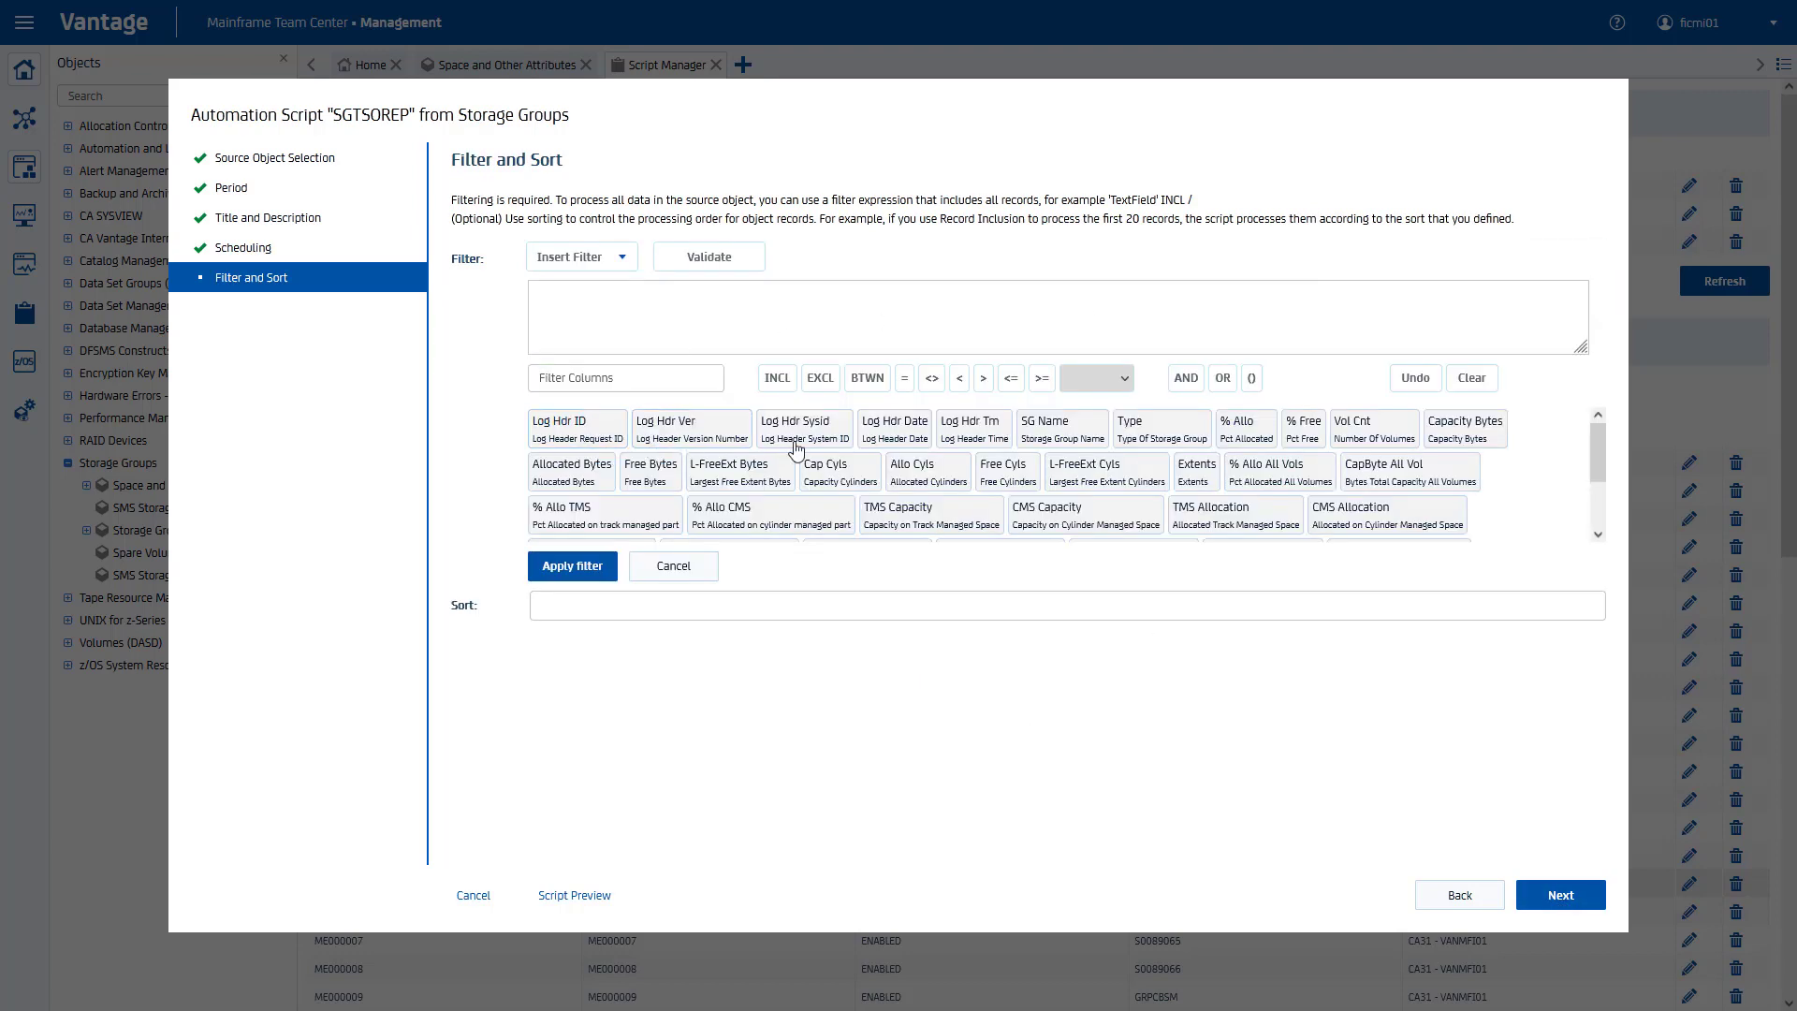
click(1062, 429)
click(903, 377)
text(SGTS)
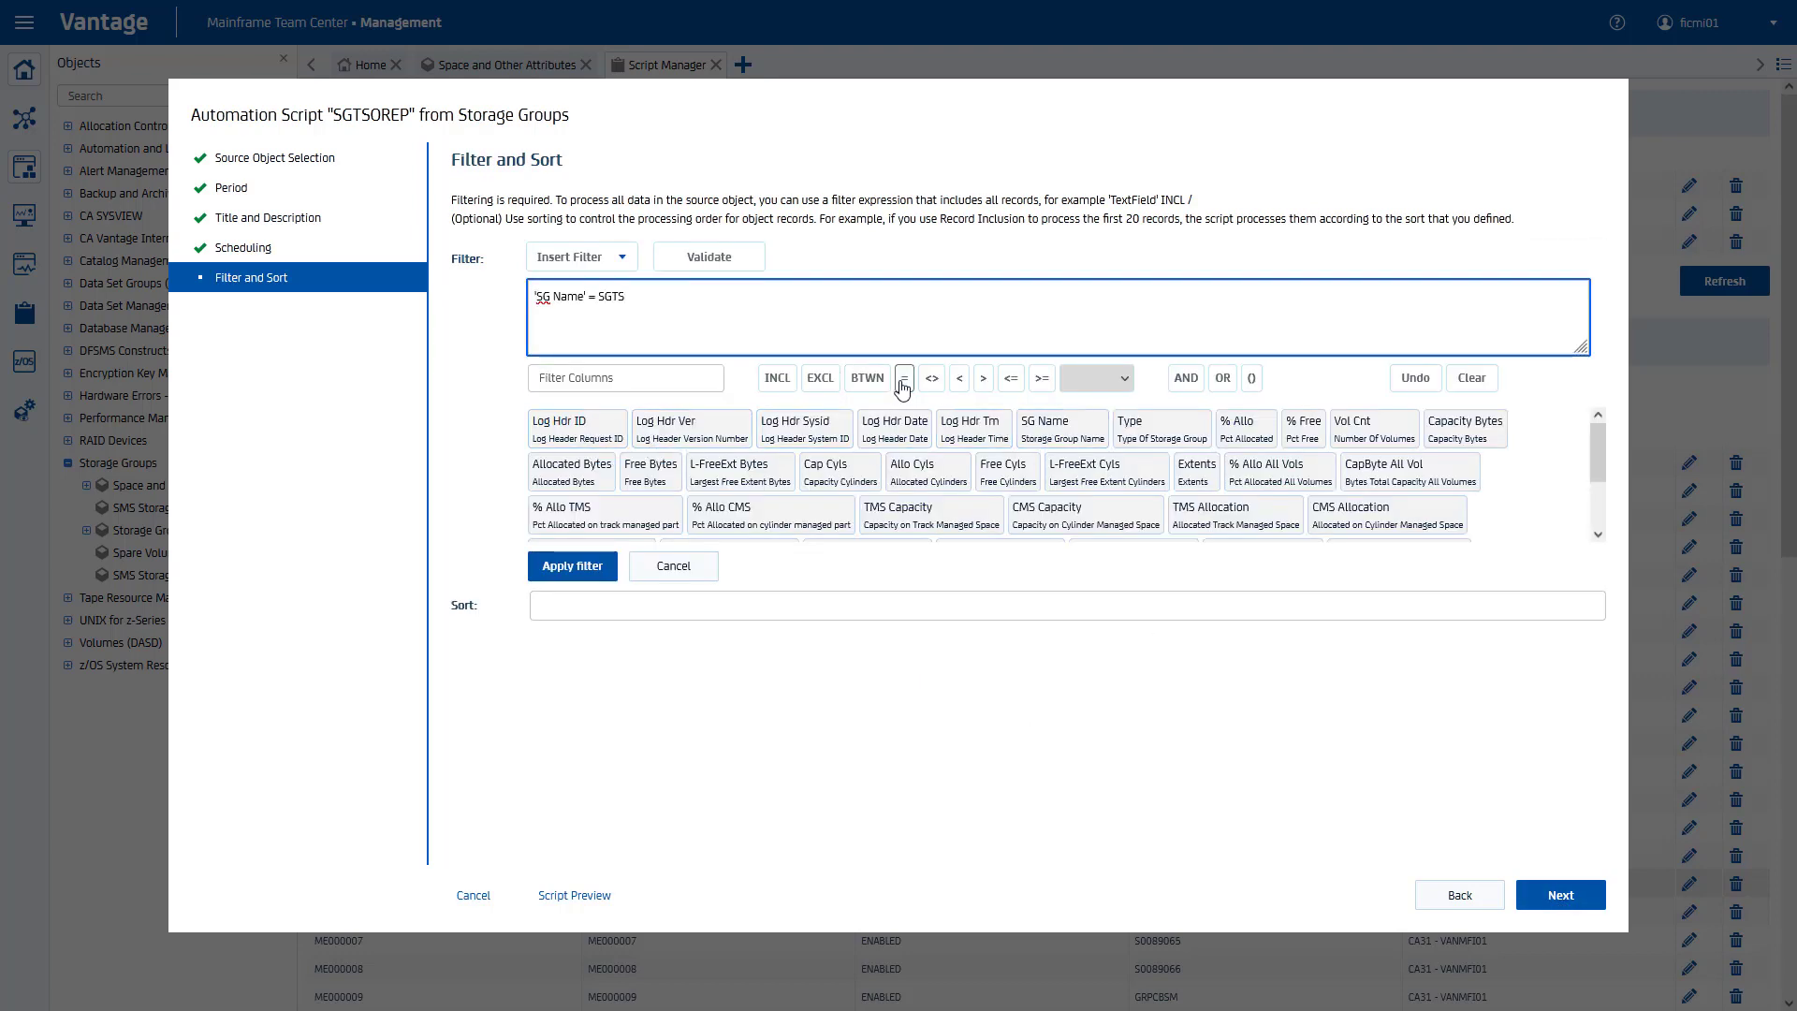
text(O)
click(571, 565)
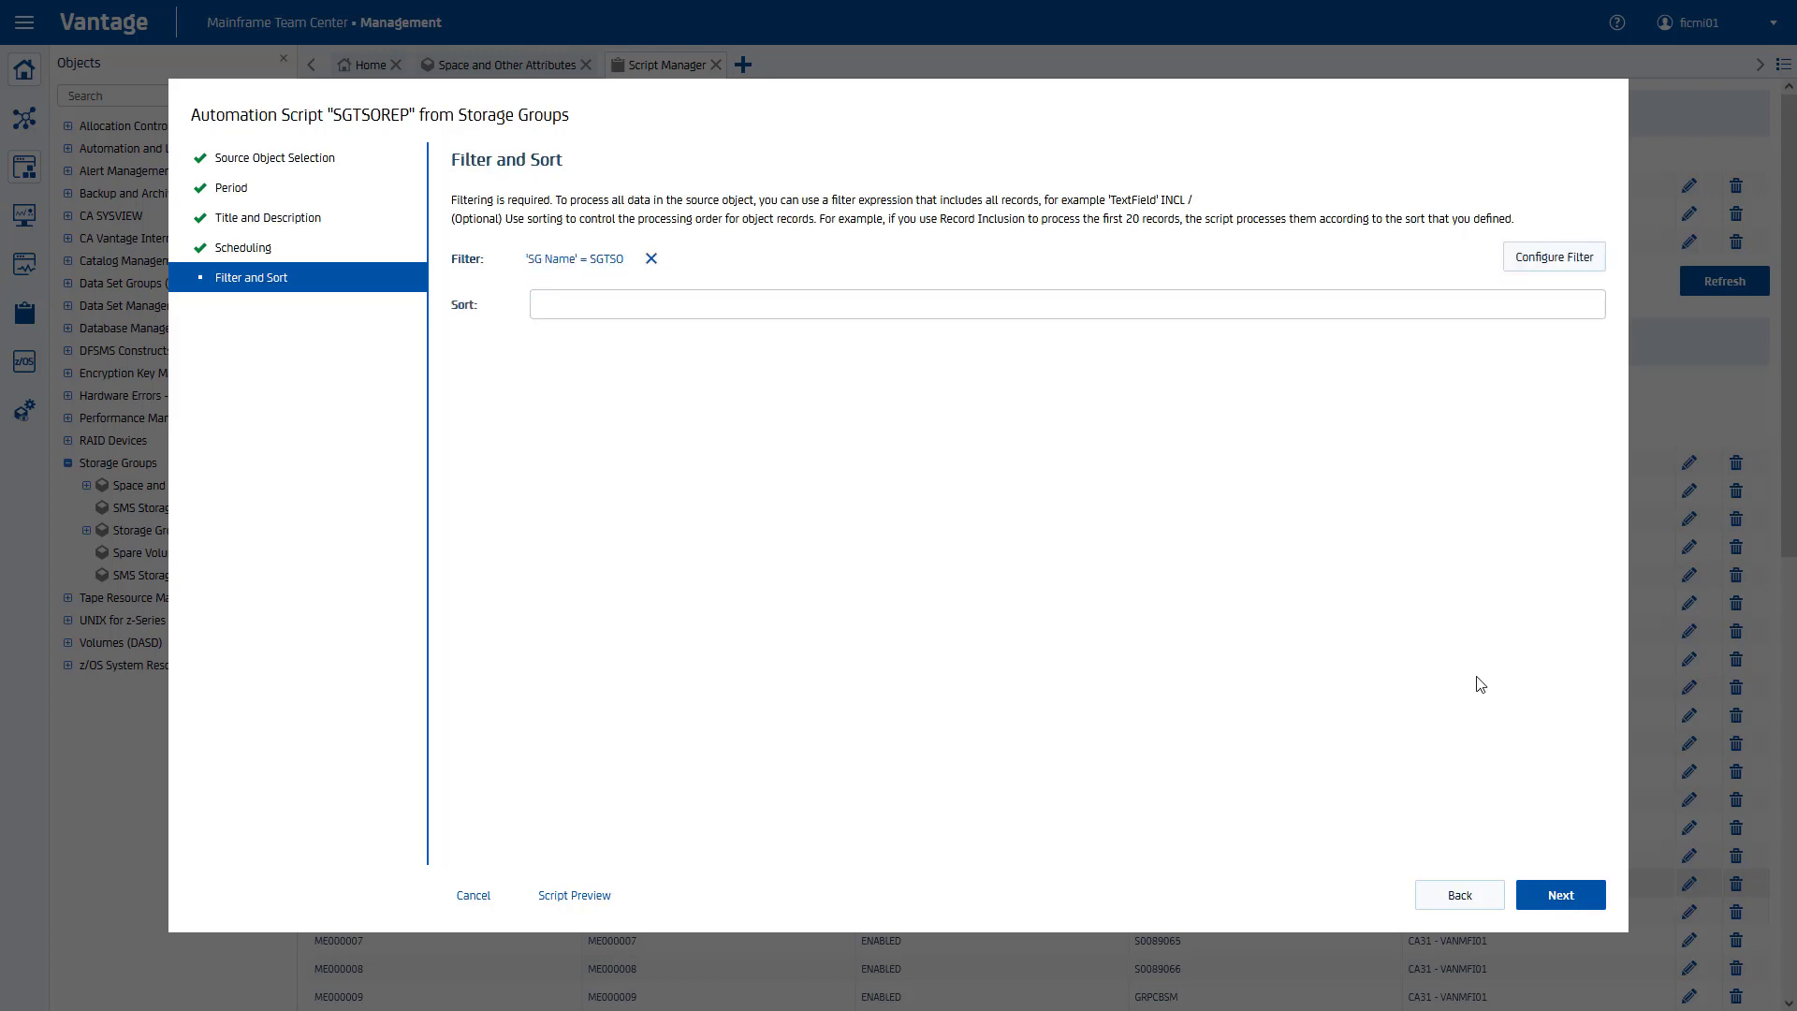
click(1565, 901)
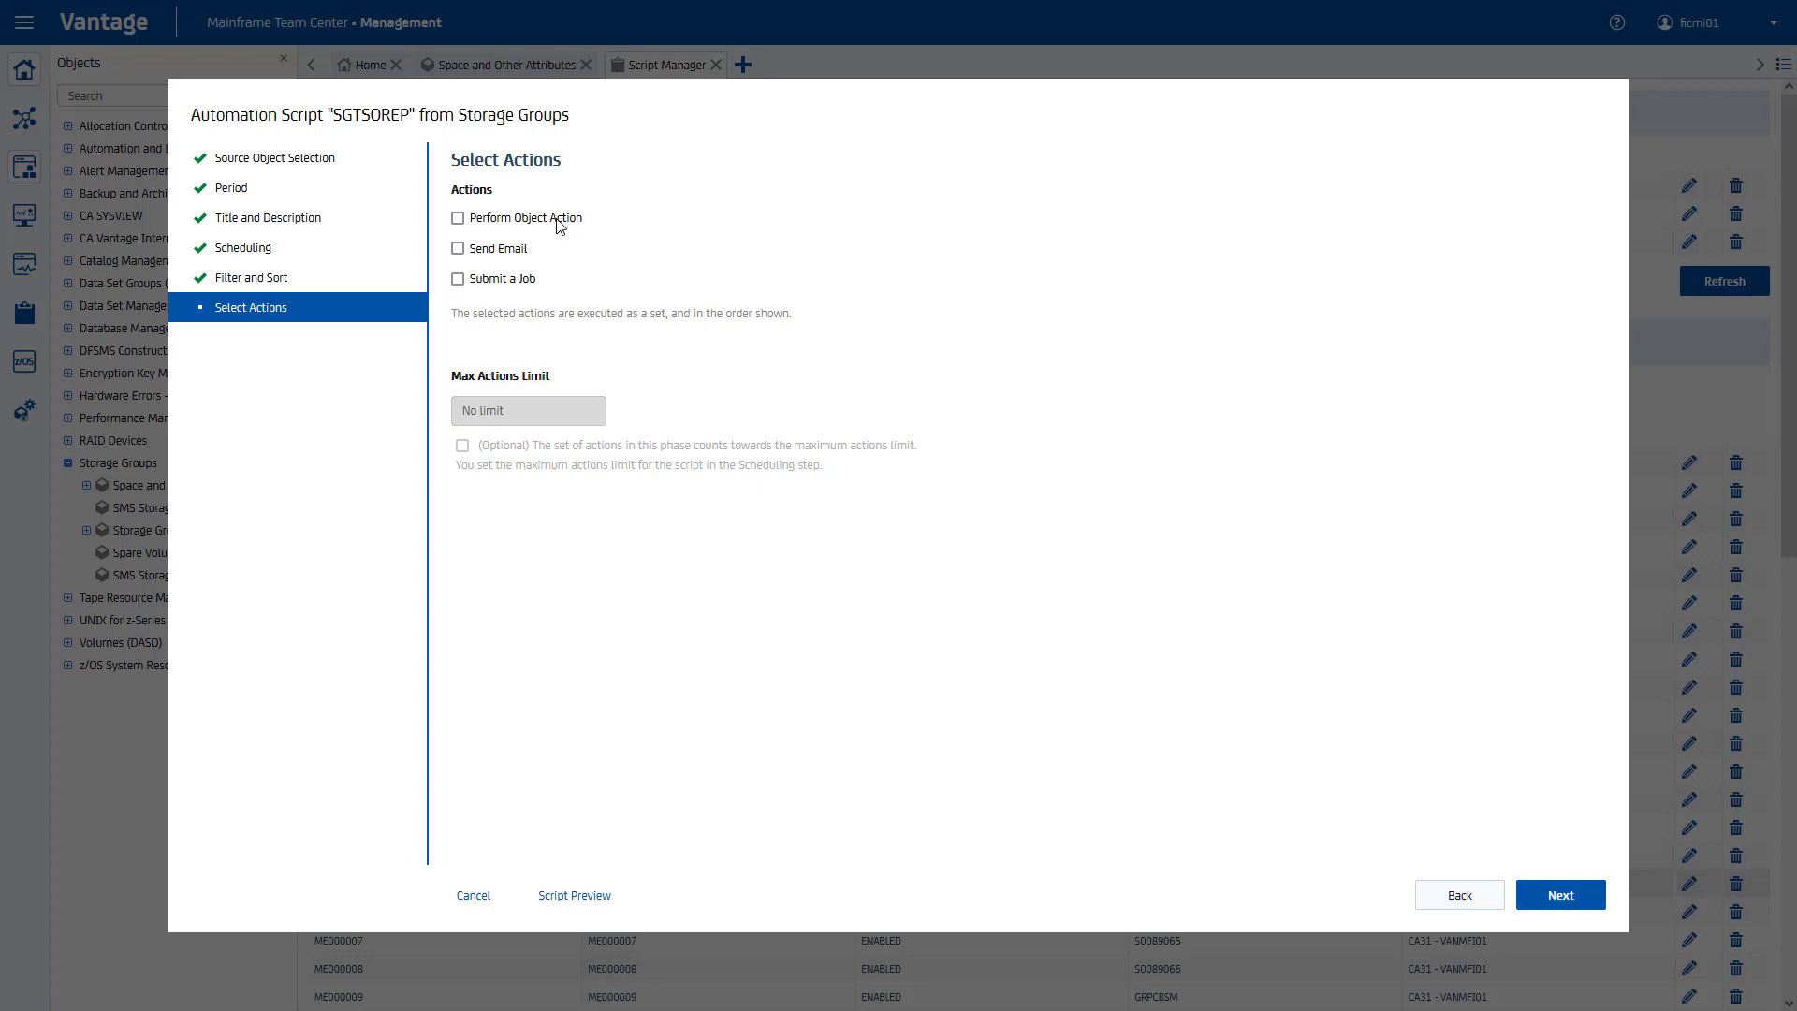
Step: Choose Send Email and add an email with recipient, Vantage sender and subject 'Account X utilization'
click(459, 251)
click(1548, 898)
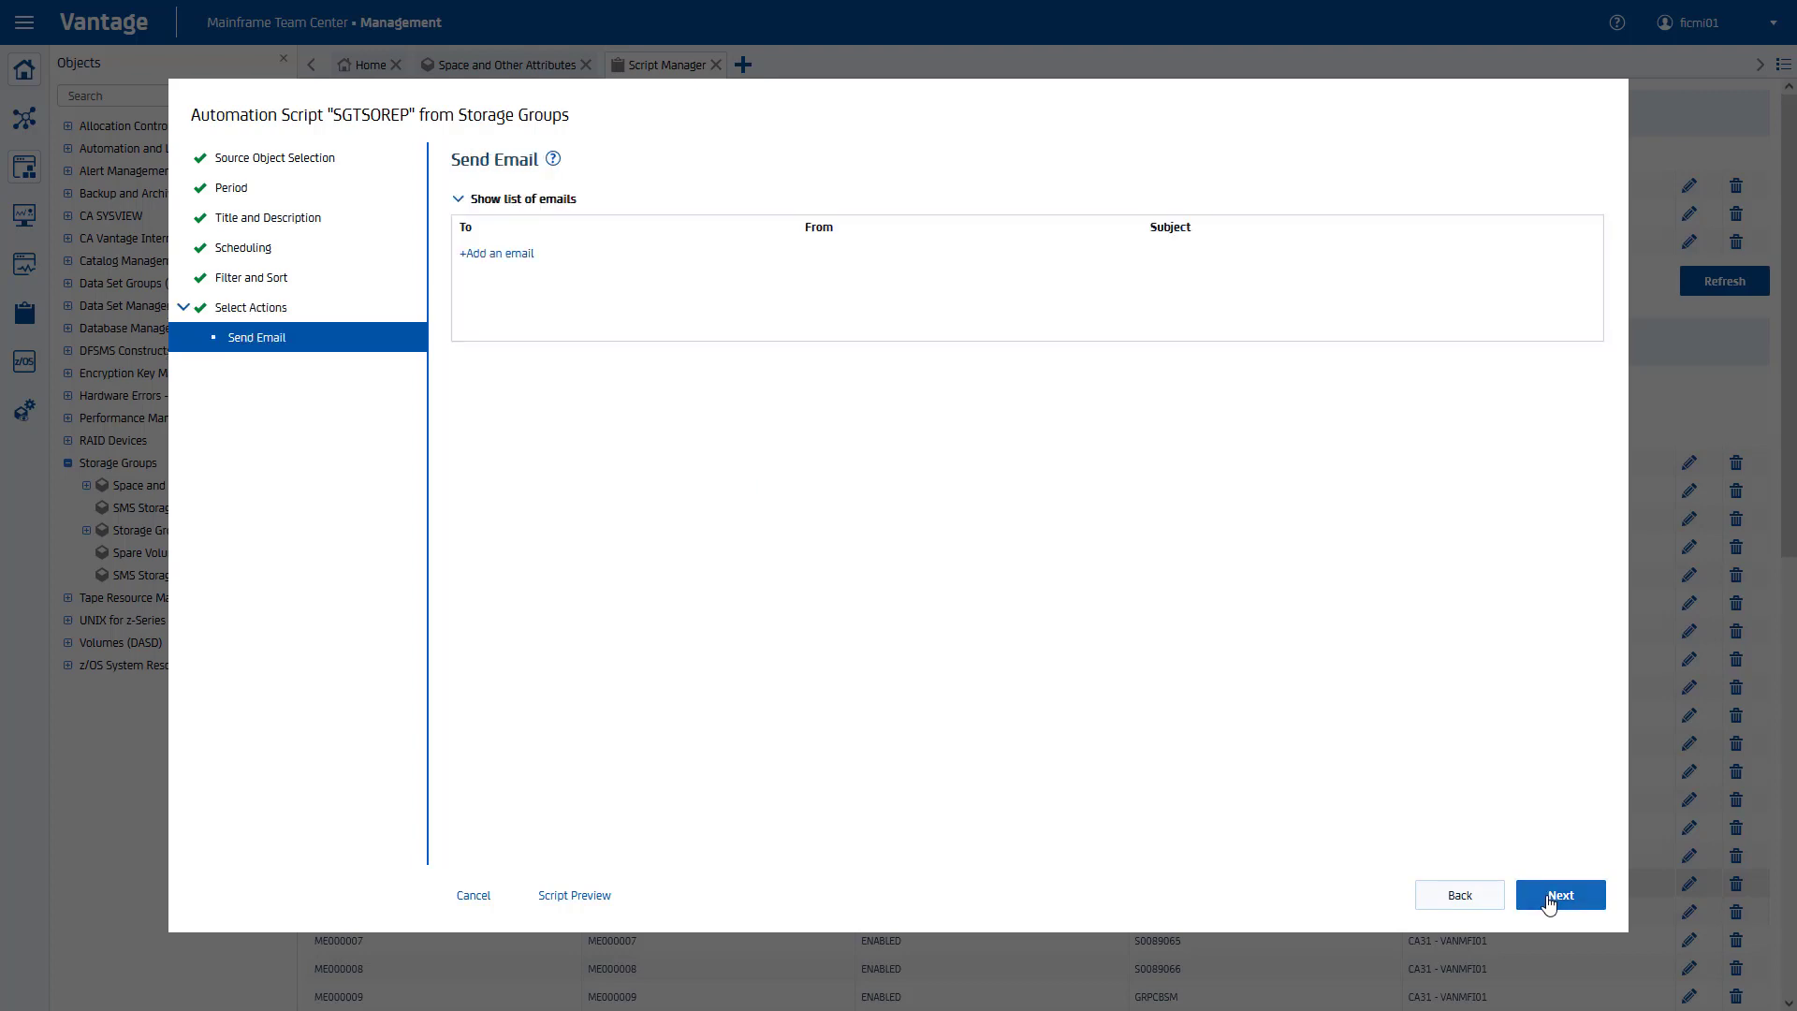
click(505, 254)
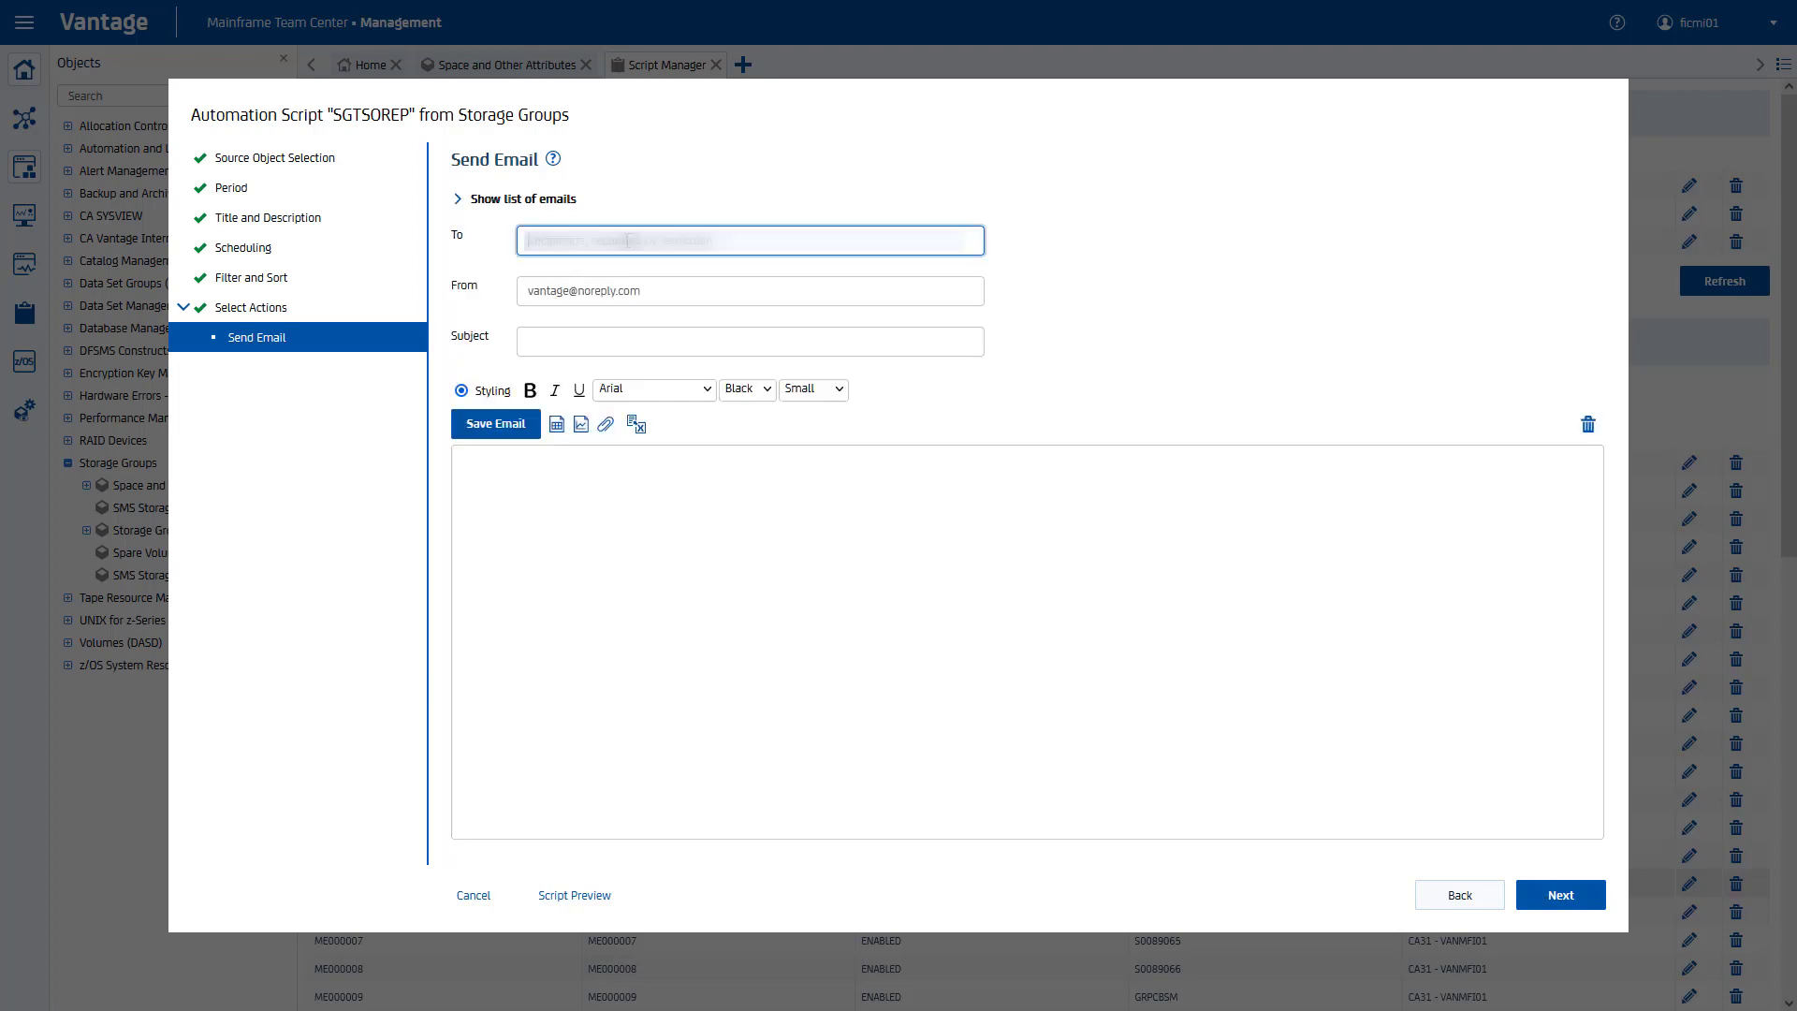
text(...@broadcom.com)
key(Tab)
text(Vantage@SYS)
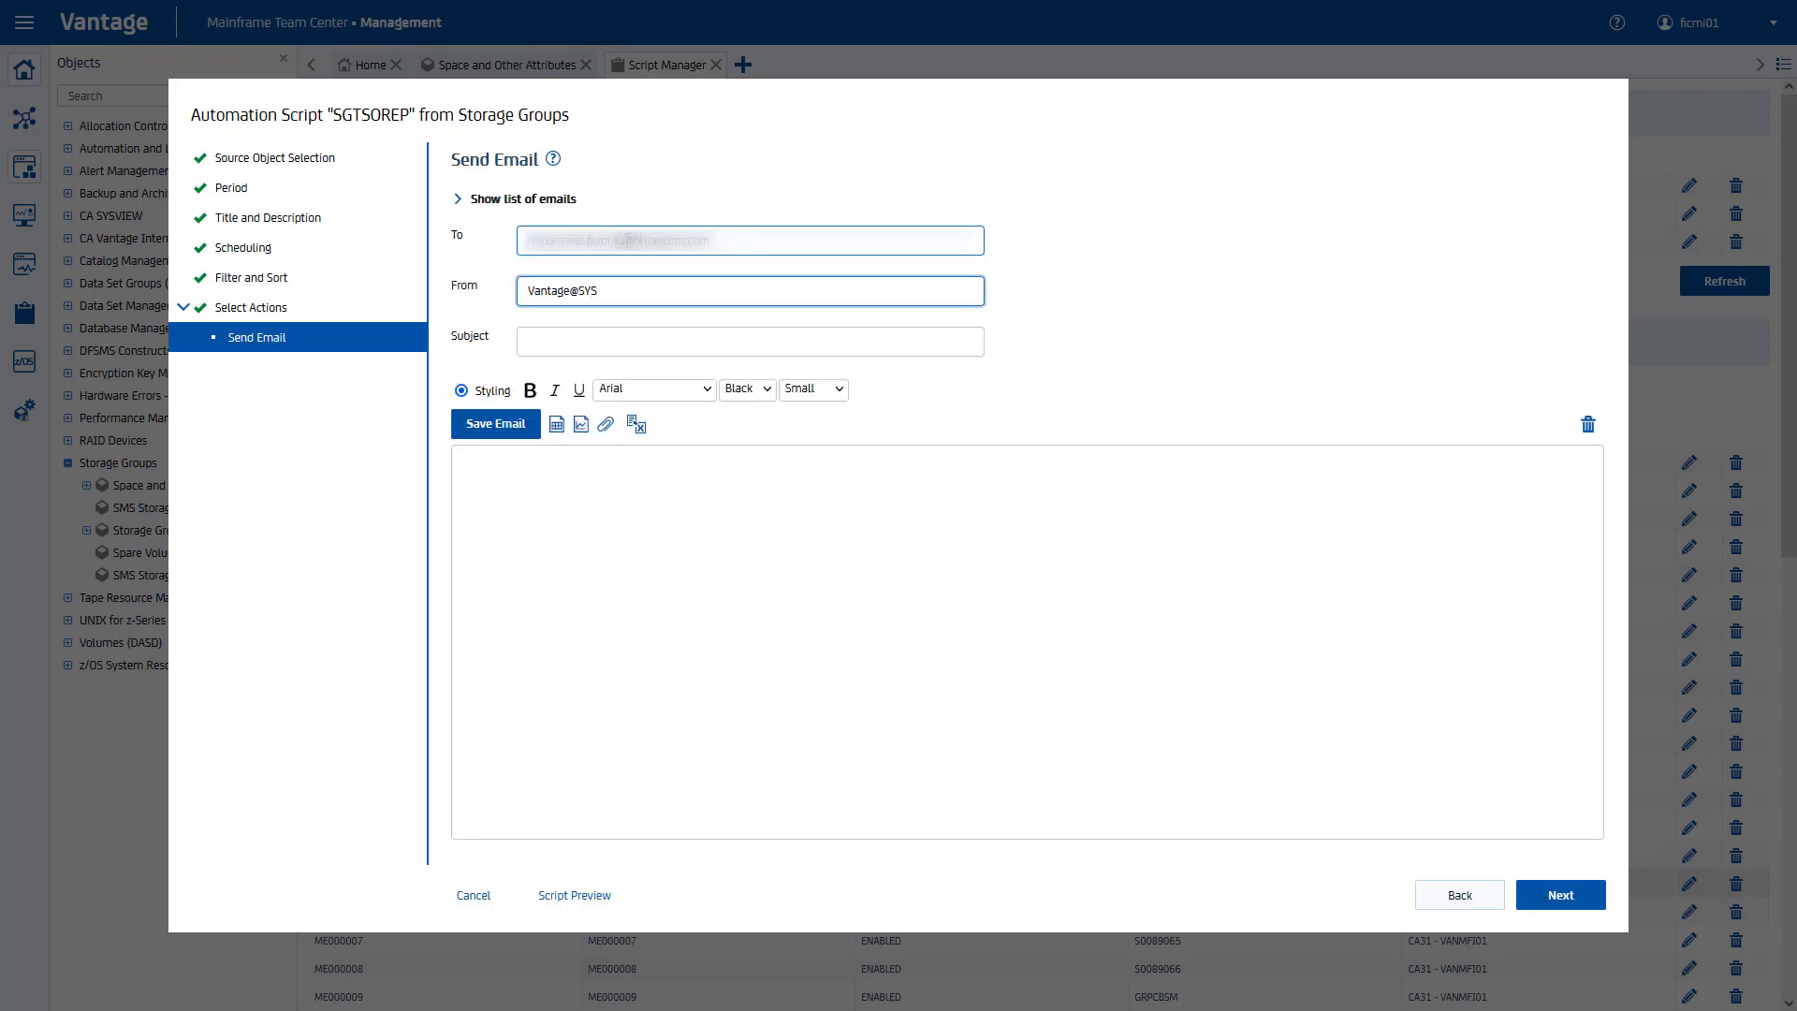
text(TEMNAME.com)
key(Tab)
text(Account X utilization)
Step: Write the body greeting and automated-report sentence with script name, date and system ID variables
click(583, 494)
text(H)
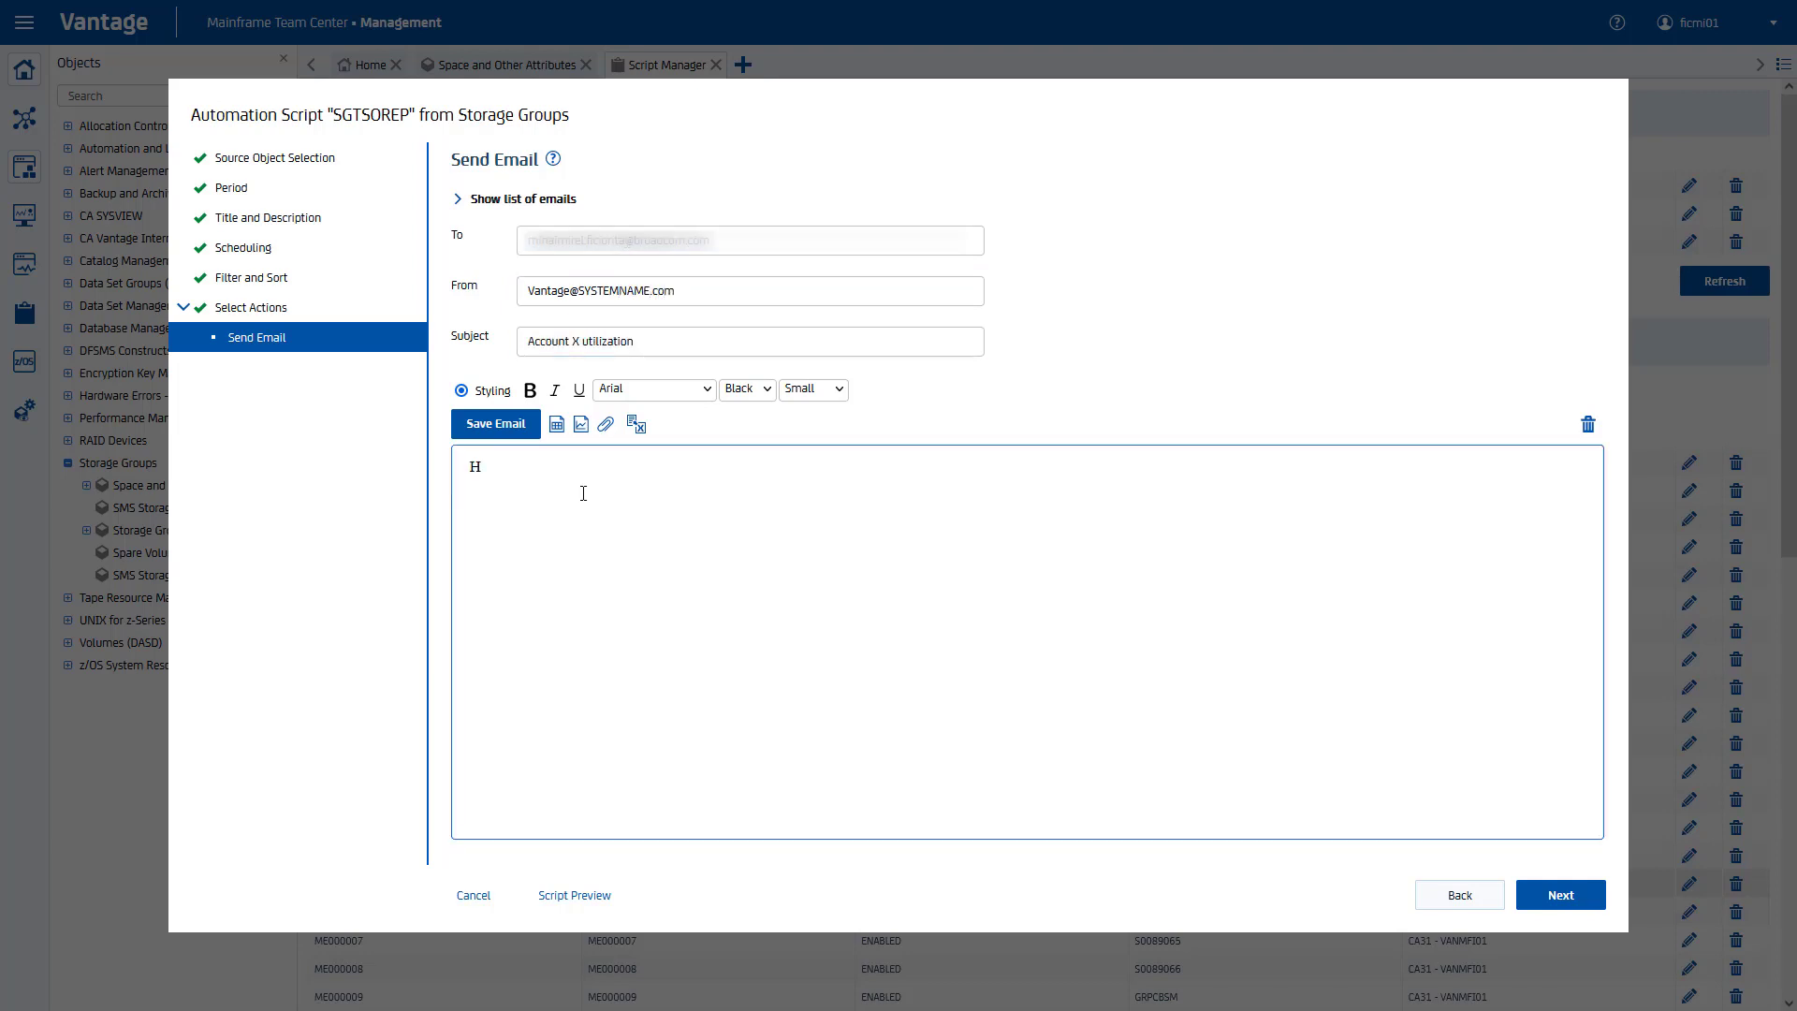
text(ello,)
key(Return)
text(This is an automated report generated by Vantage)
click(635, 424)
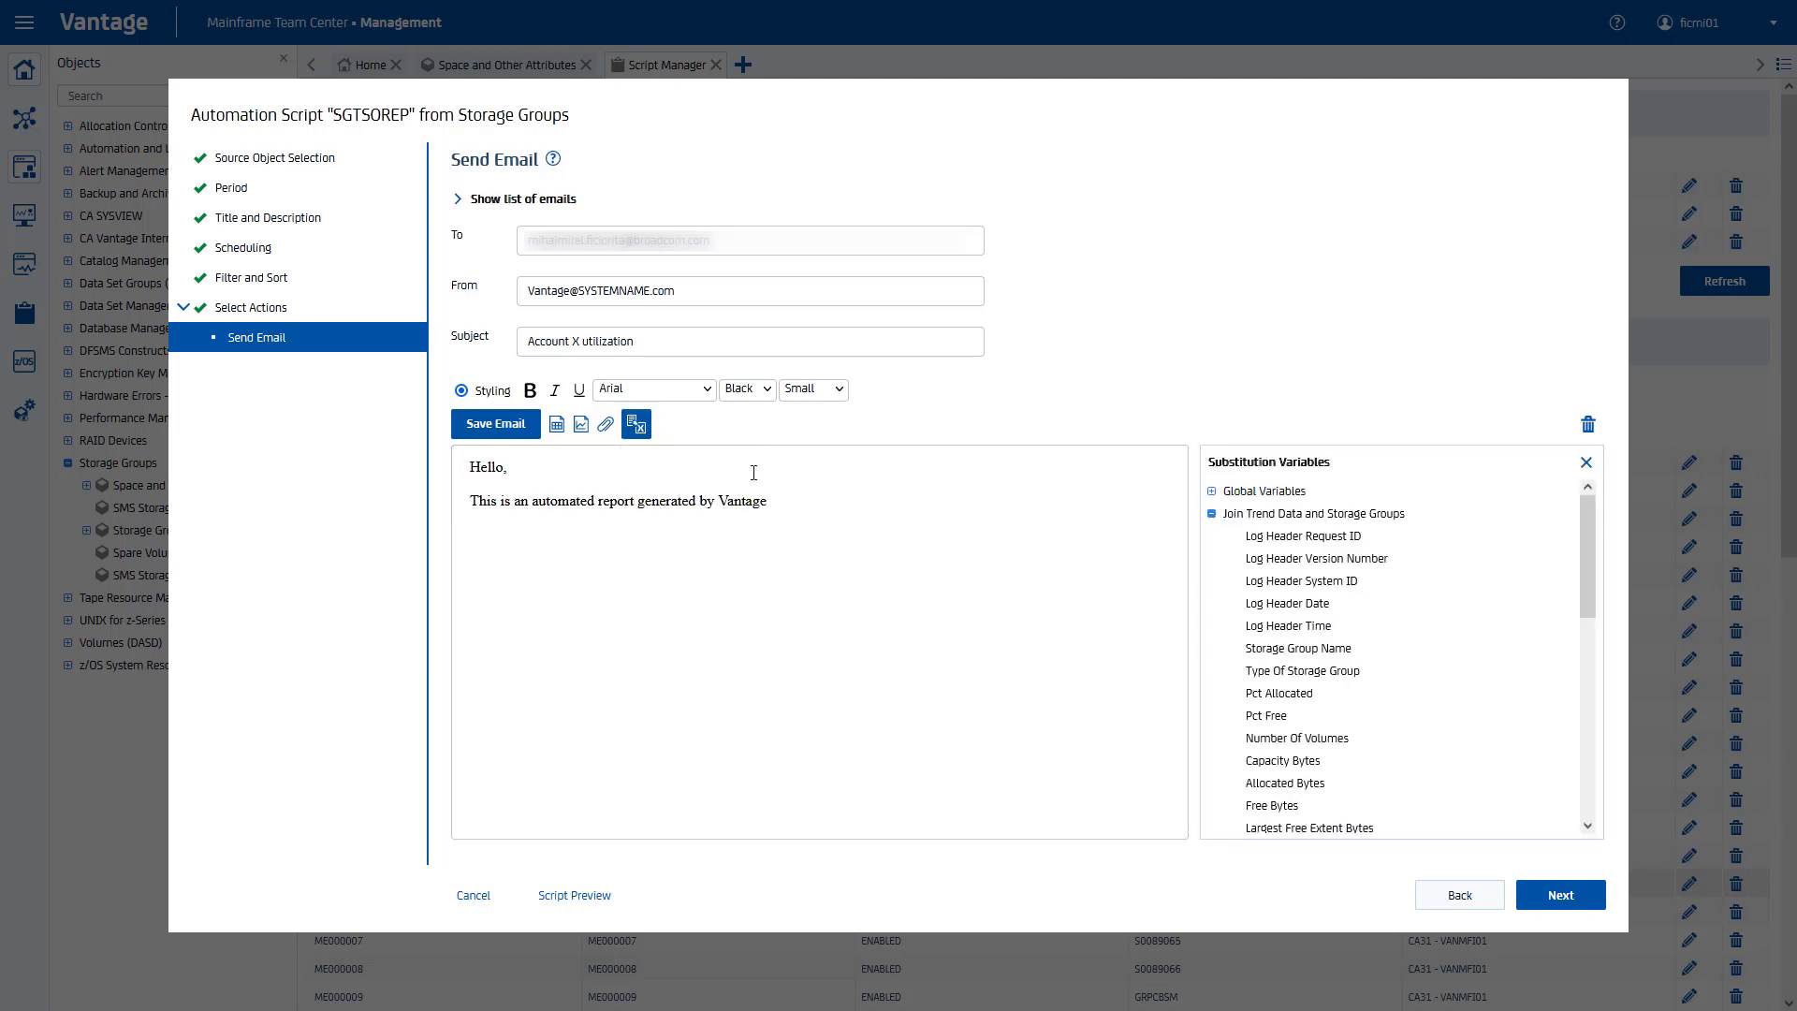
click(776, 499)
click(1211, 491)
click(1329, 535)
text(on)
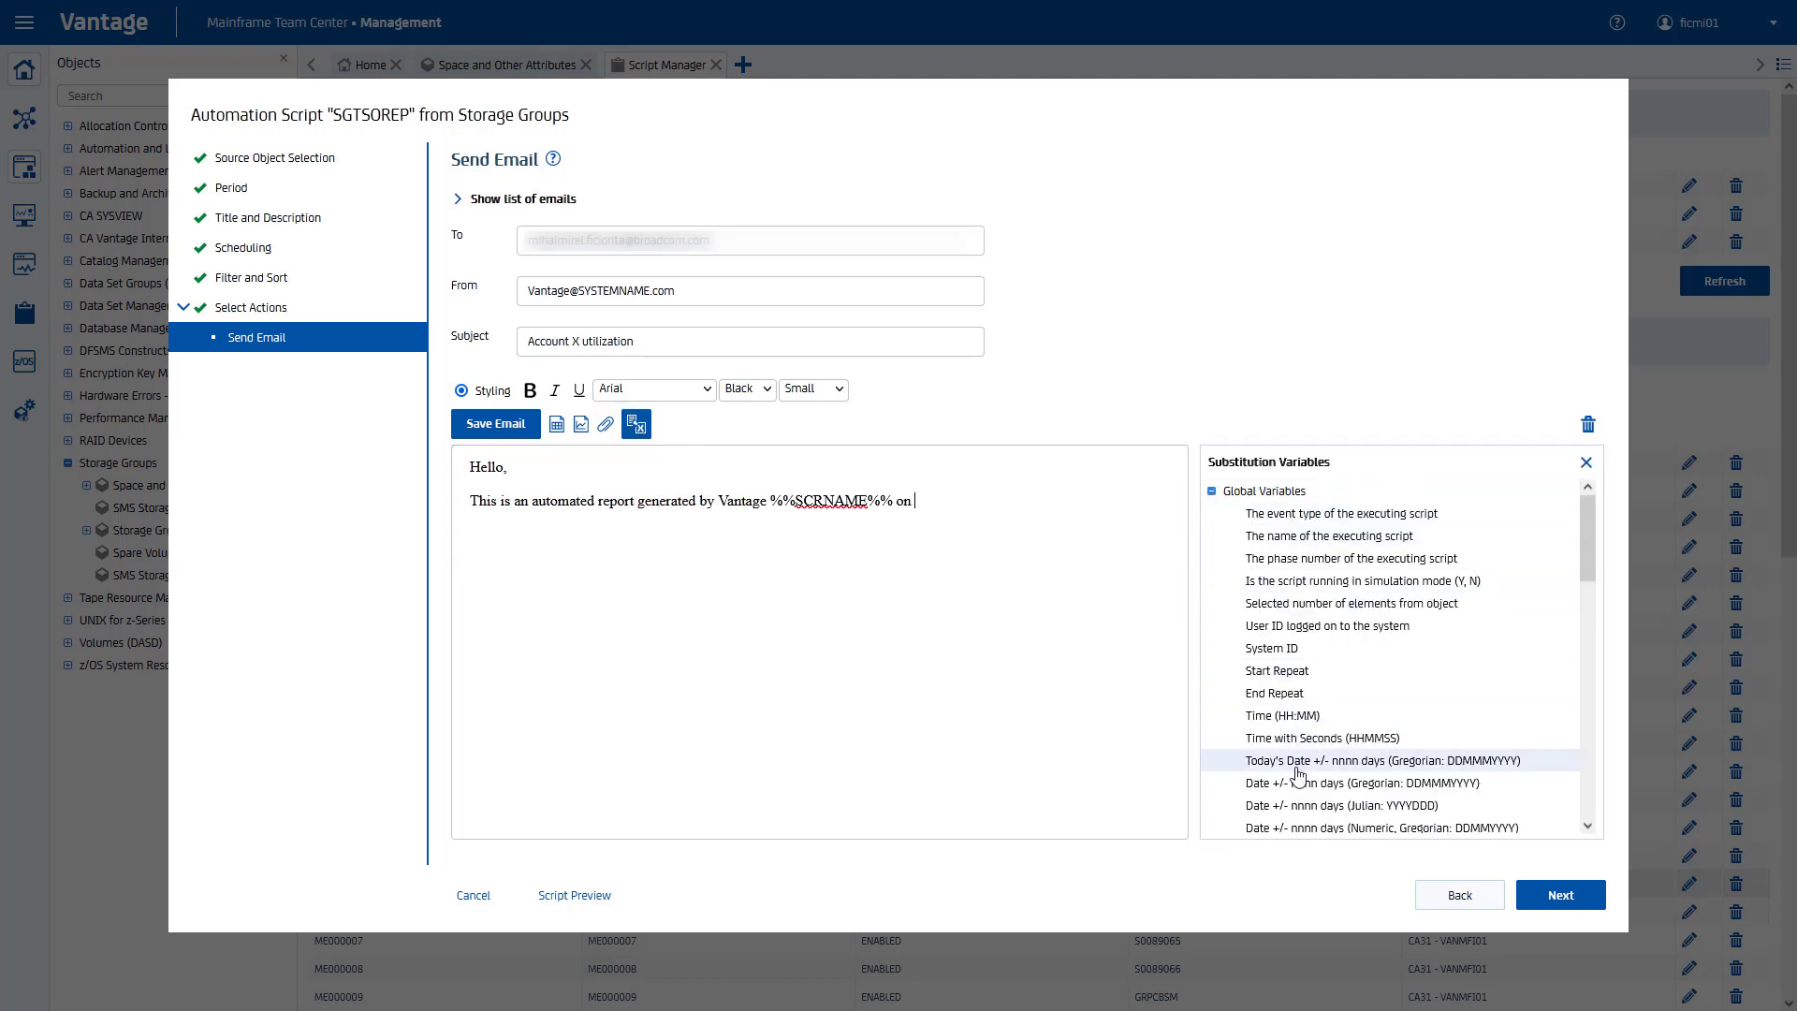
click(1330, 761)
text(displaying account X )
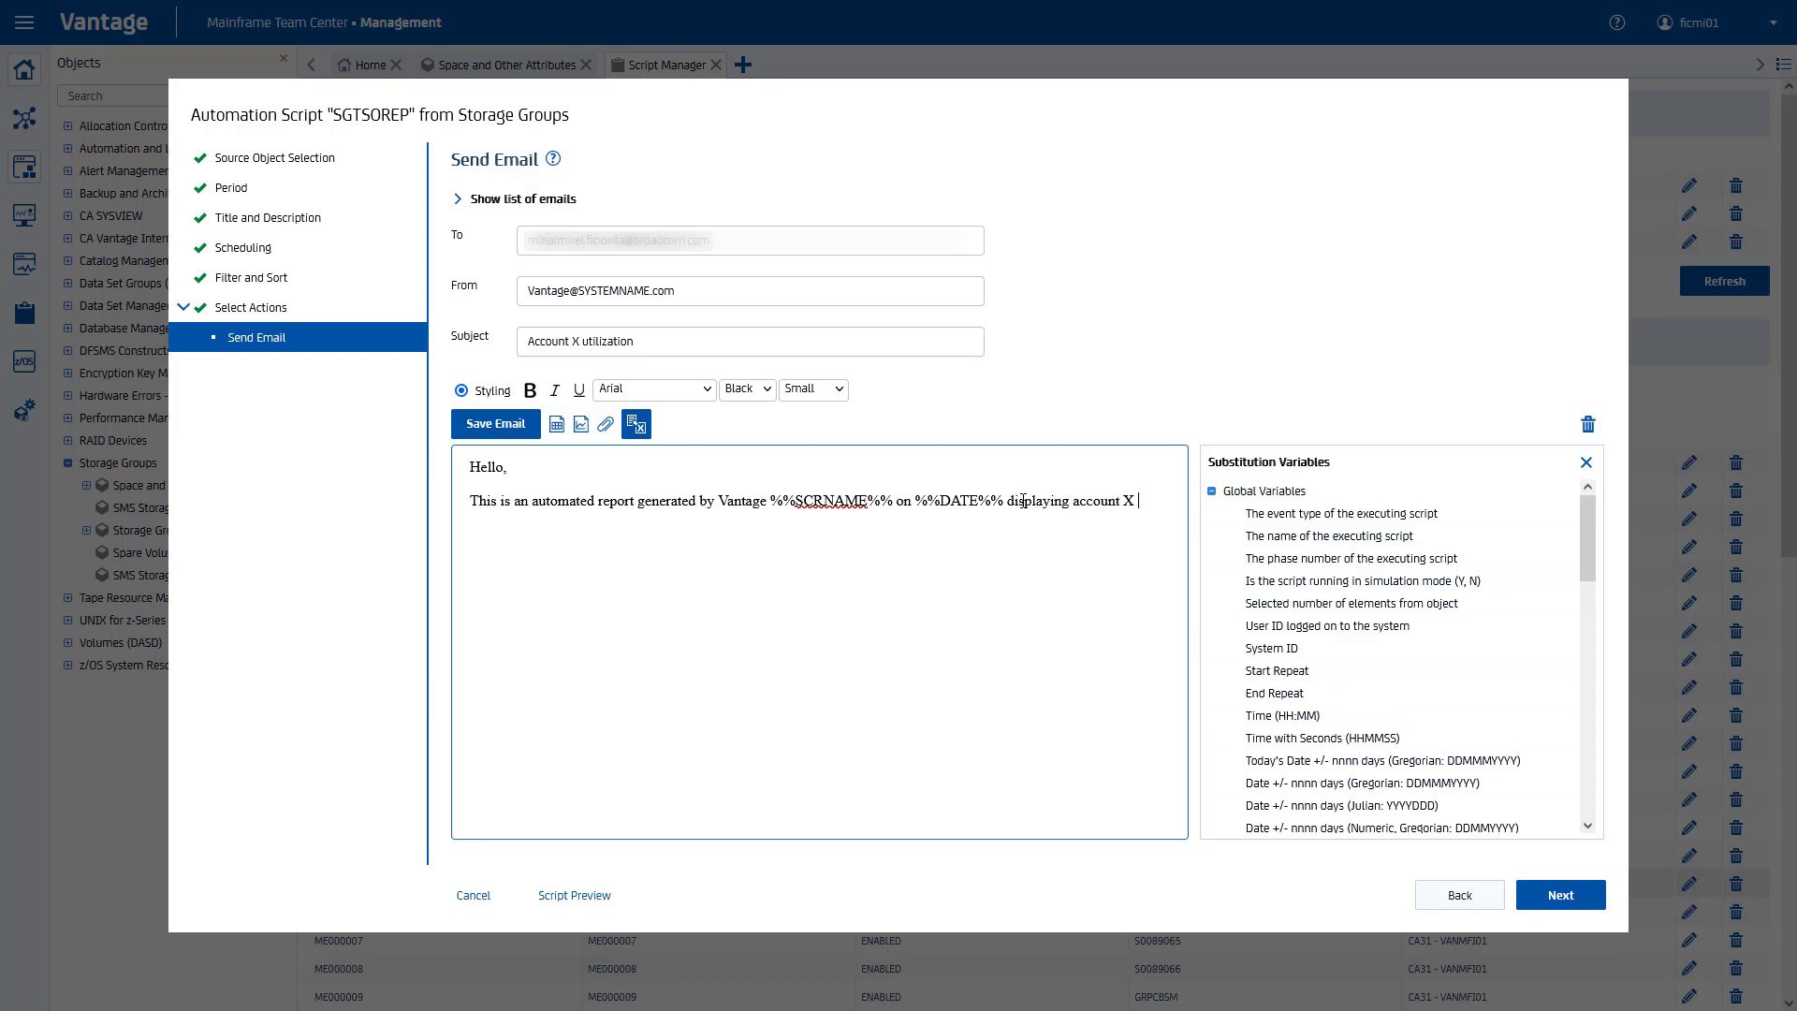
text(space utilization for the last 6 months on)
click(1272, 648)
text(.)
Step: Add the storage administrator contact line and an empty line for the chart
key(Return)
key(Return)
key(Return)
text(Reach out)
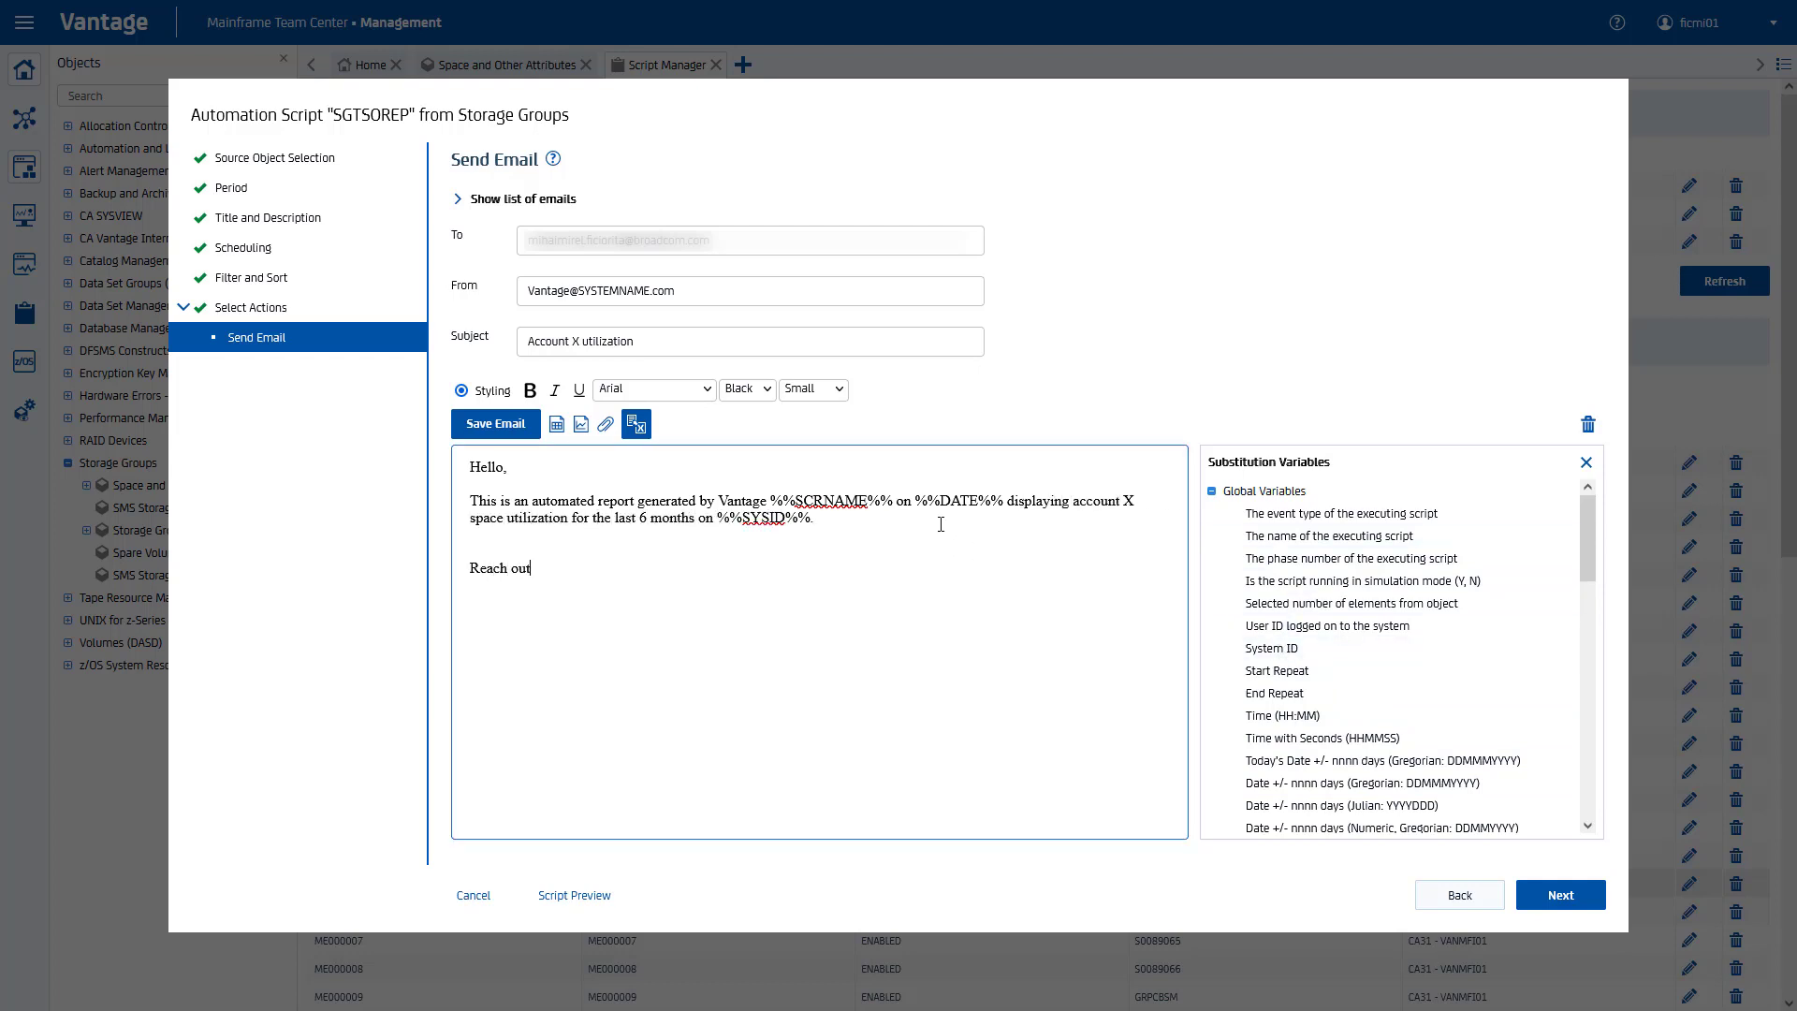
text( to storage administrator team for additional information )
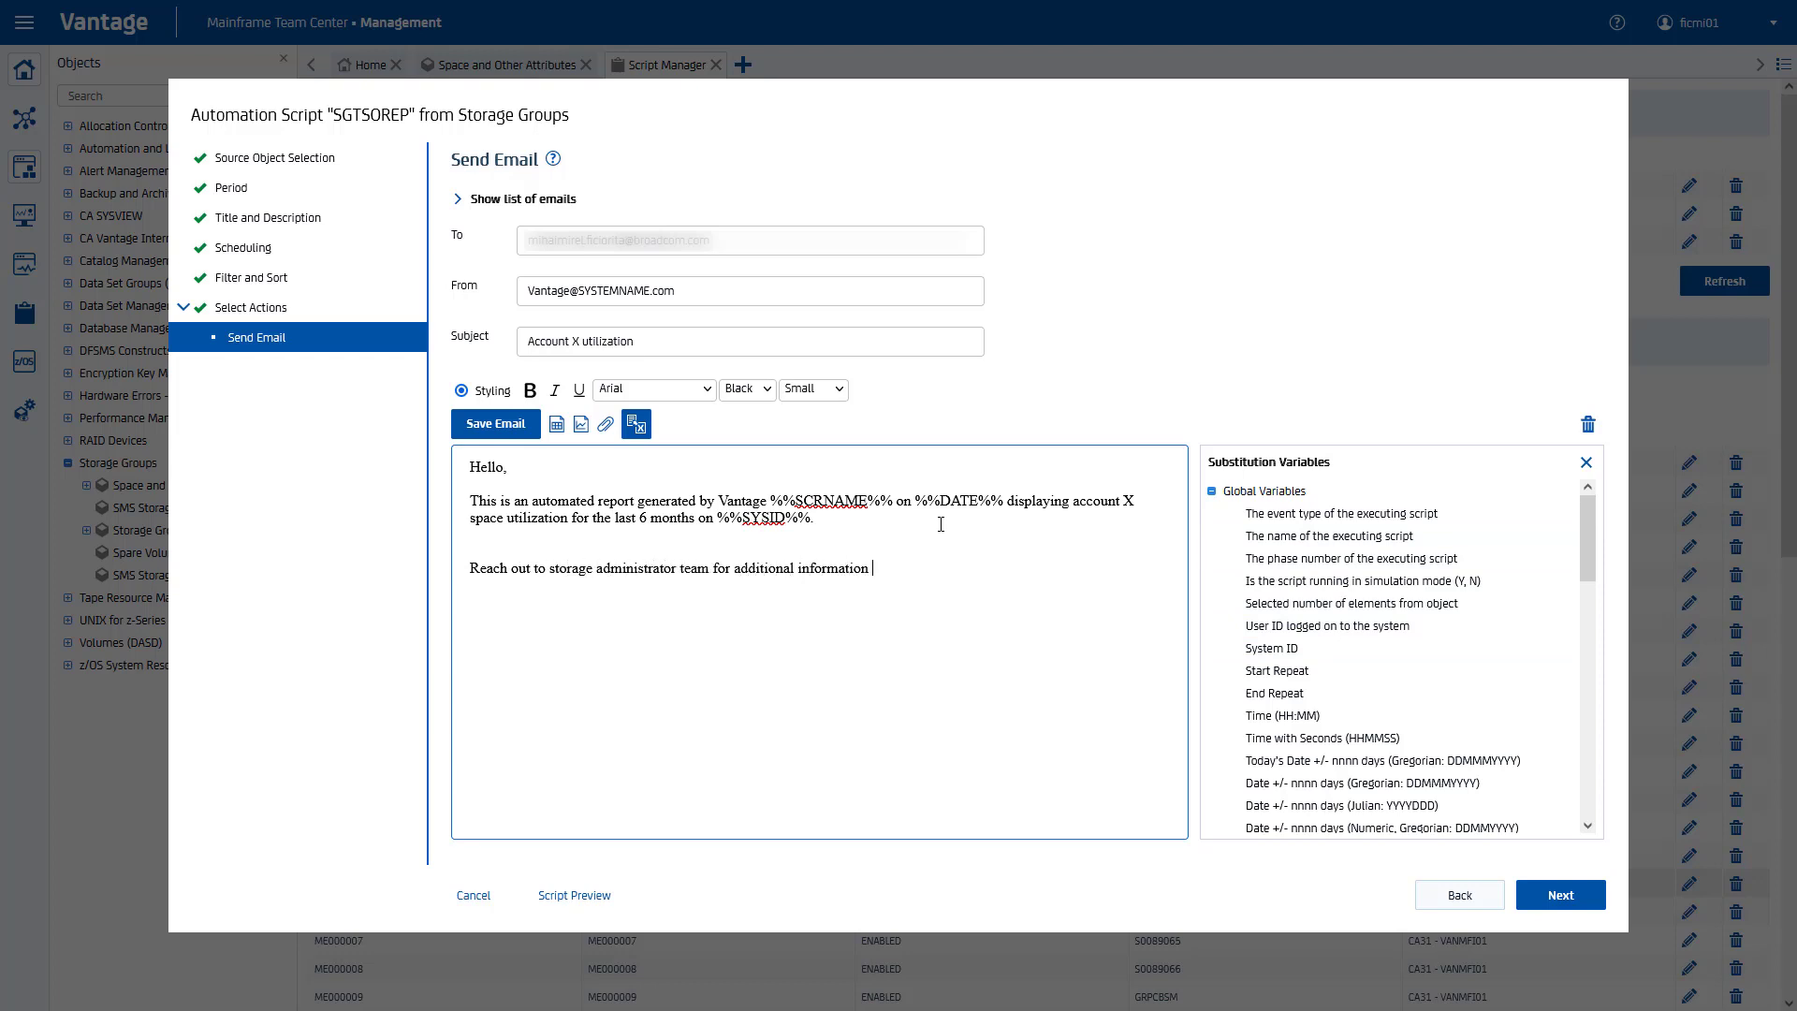
text(or clarification.  )
text(Regards,)
click(508, 537)
key(Return)
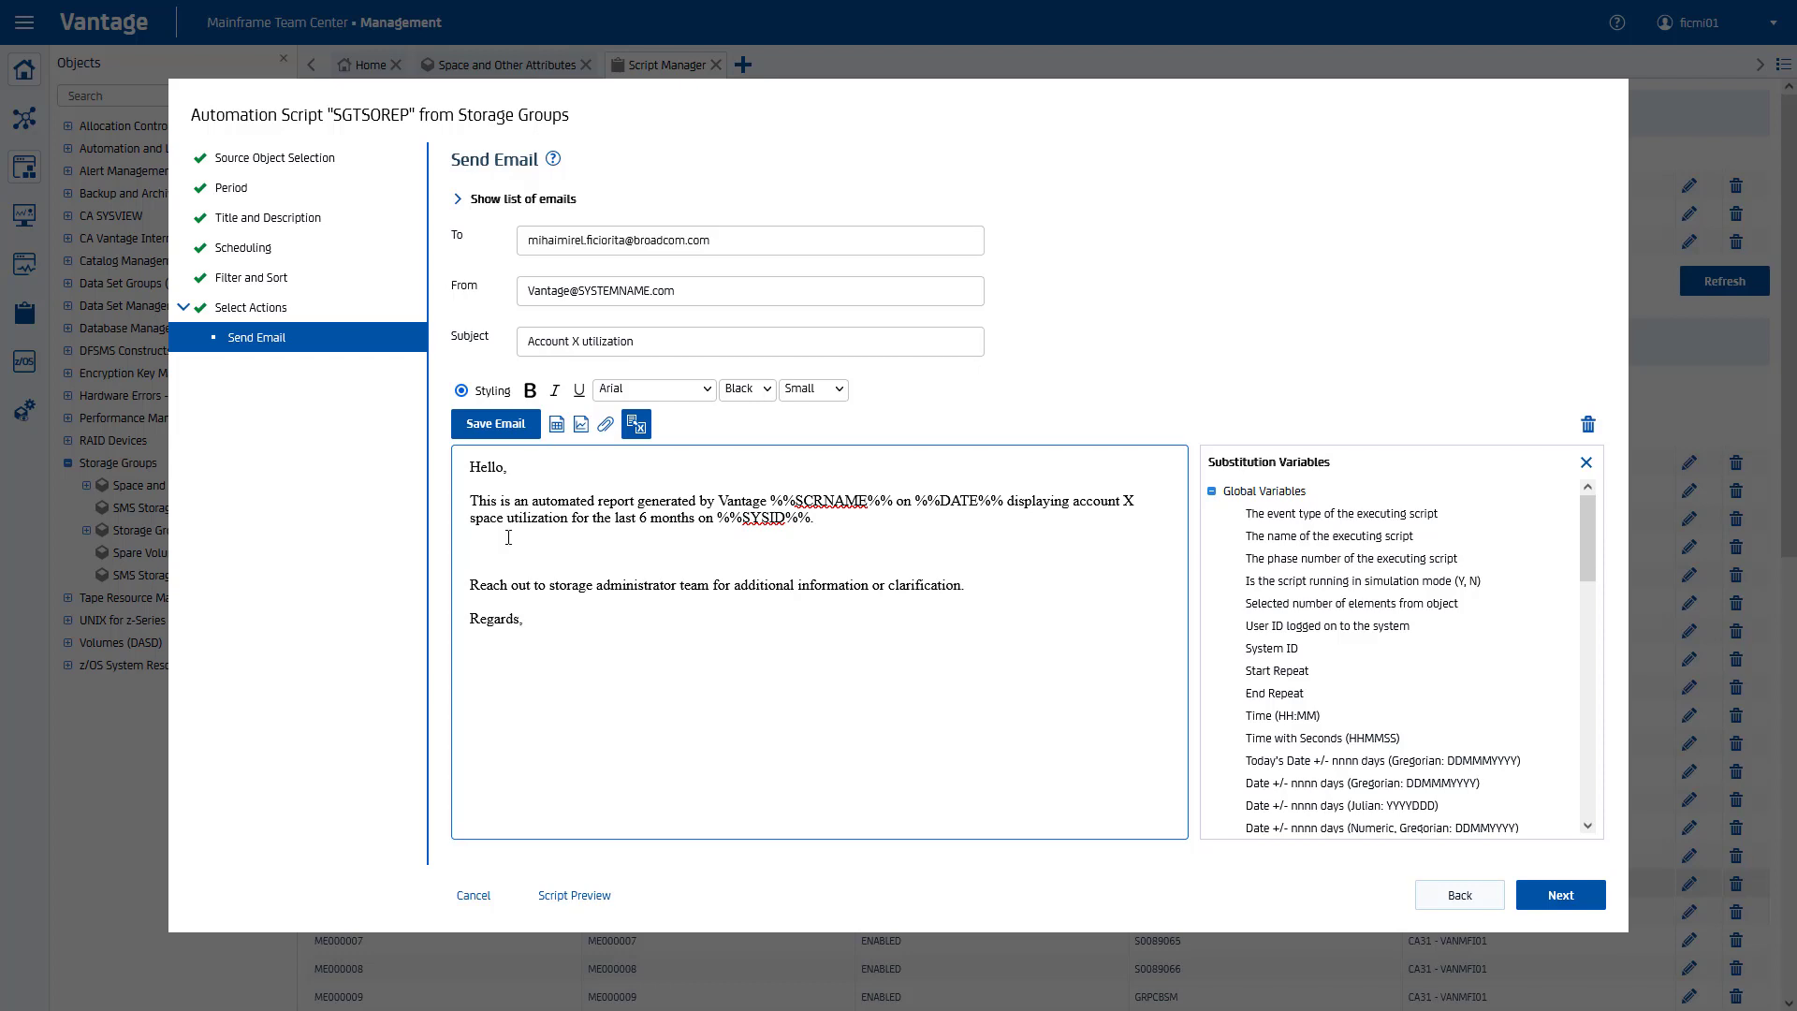
click(581, 424)
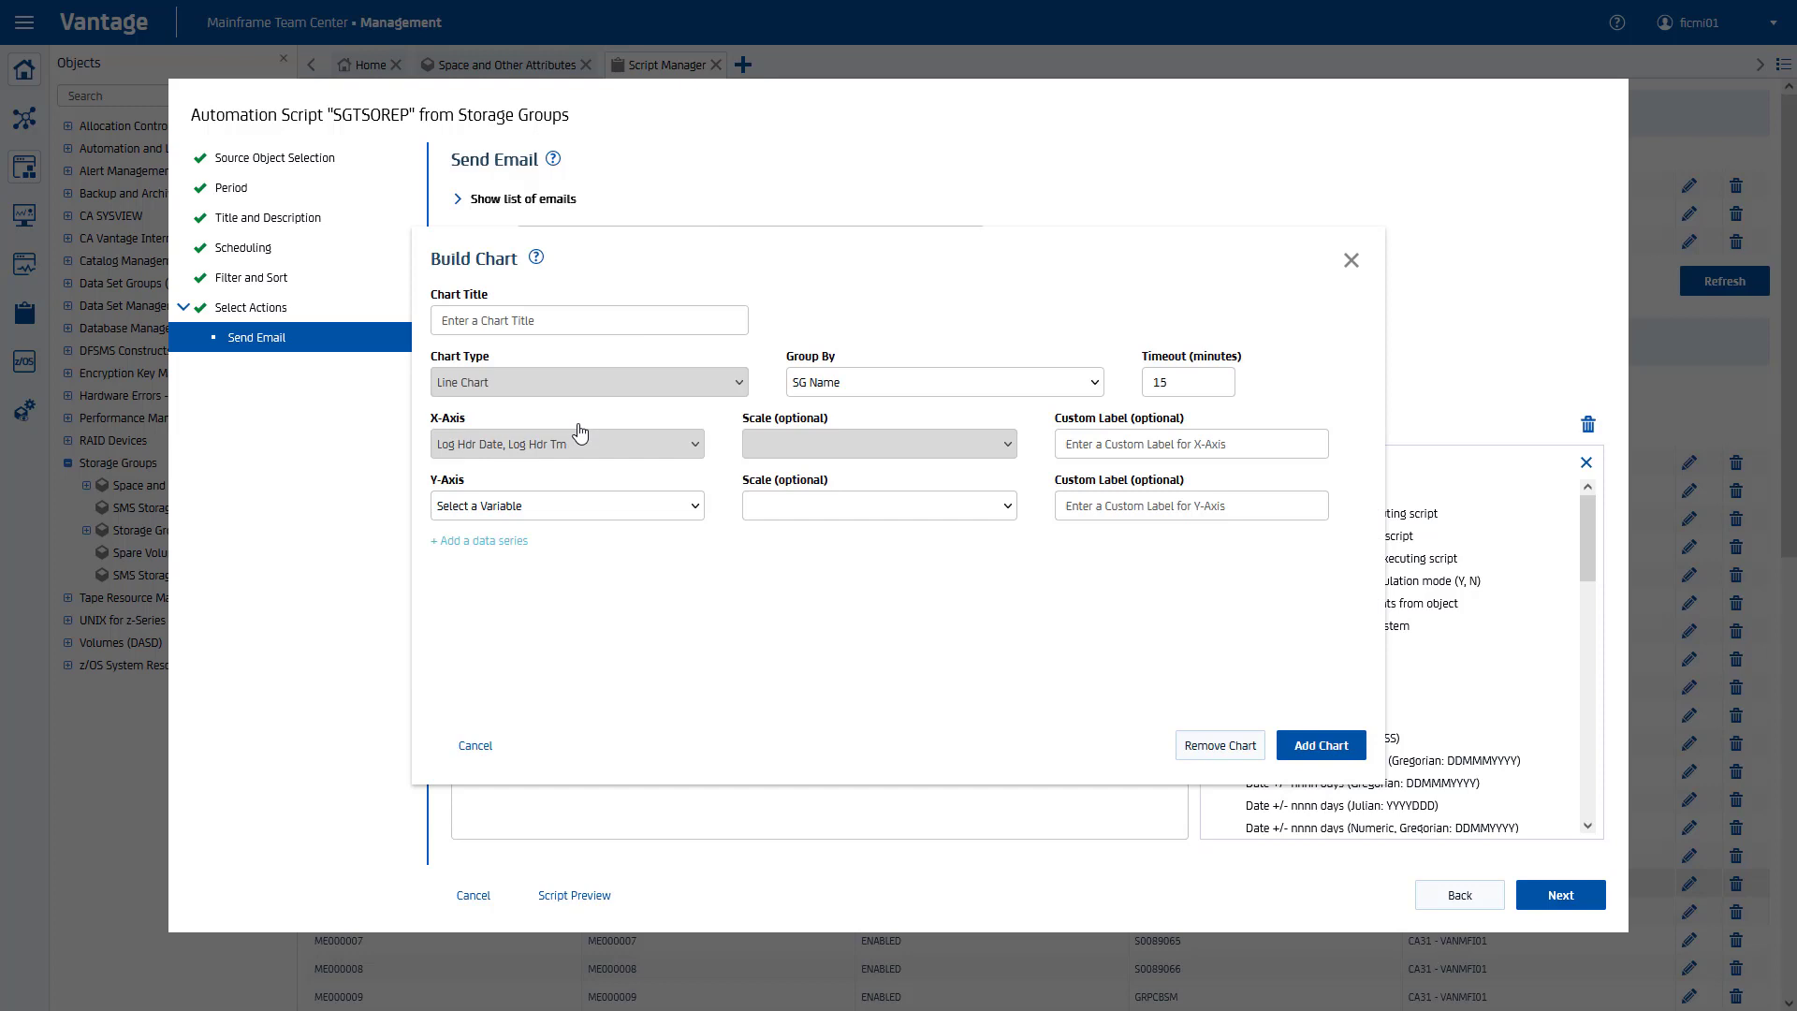
Step: Insert chart 'Account X space utilization' plotting Allocated Bytes in GB on the Y-axis
text(Account X space utilization)
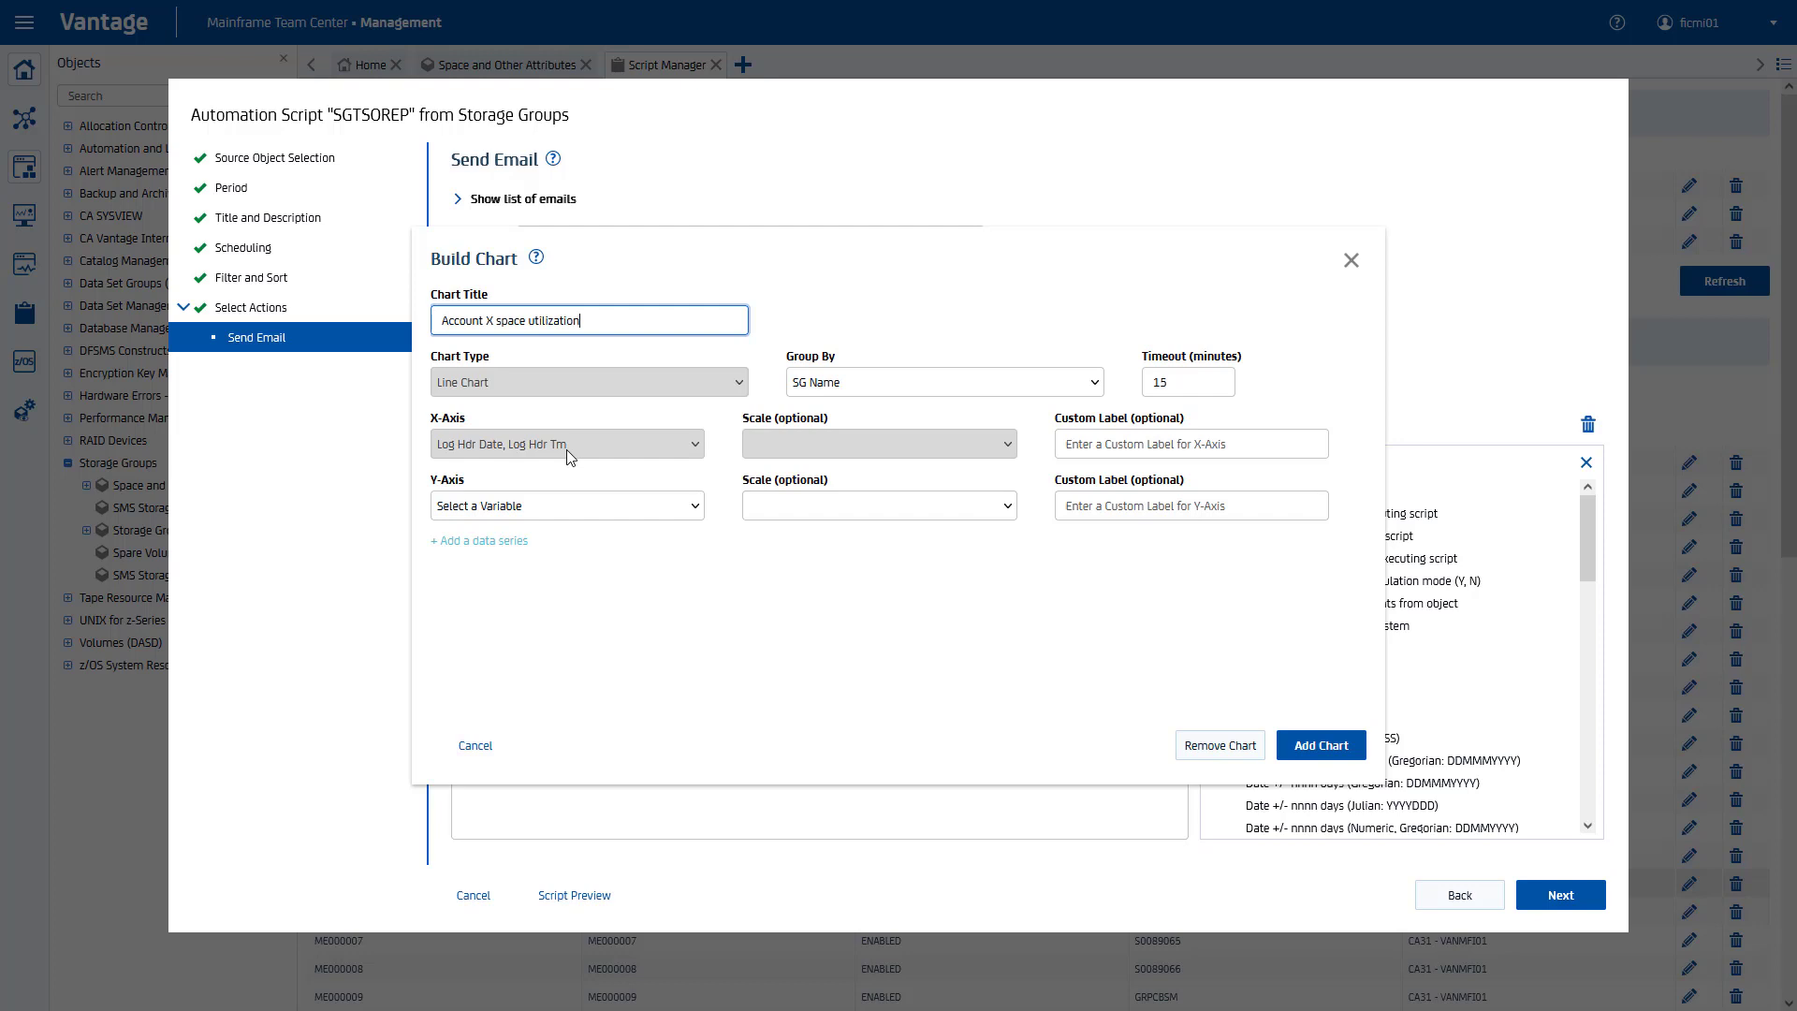
click(574, 511)
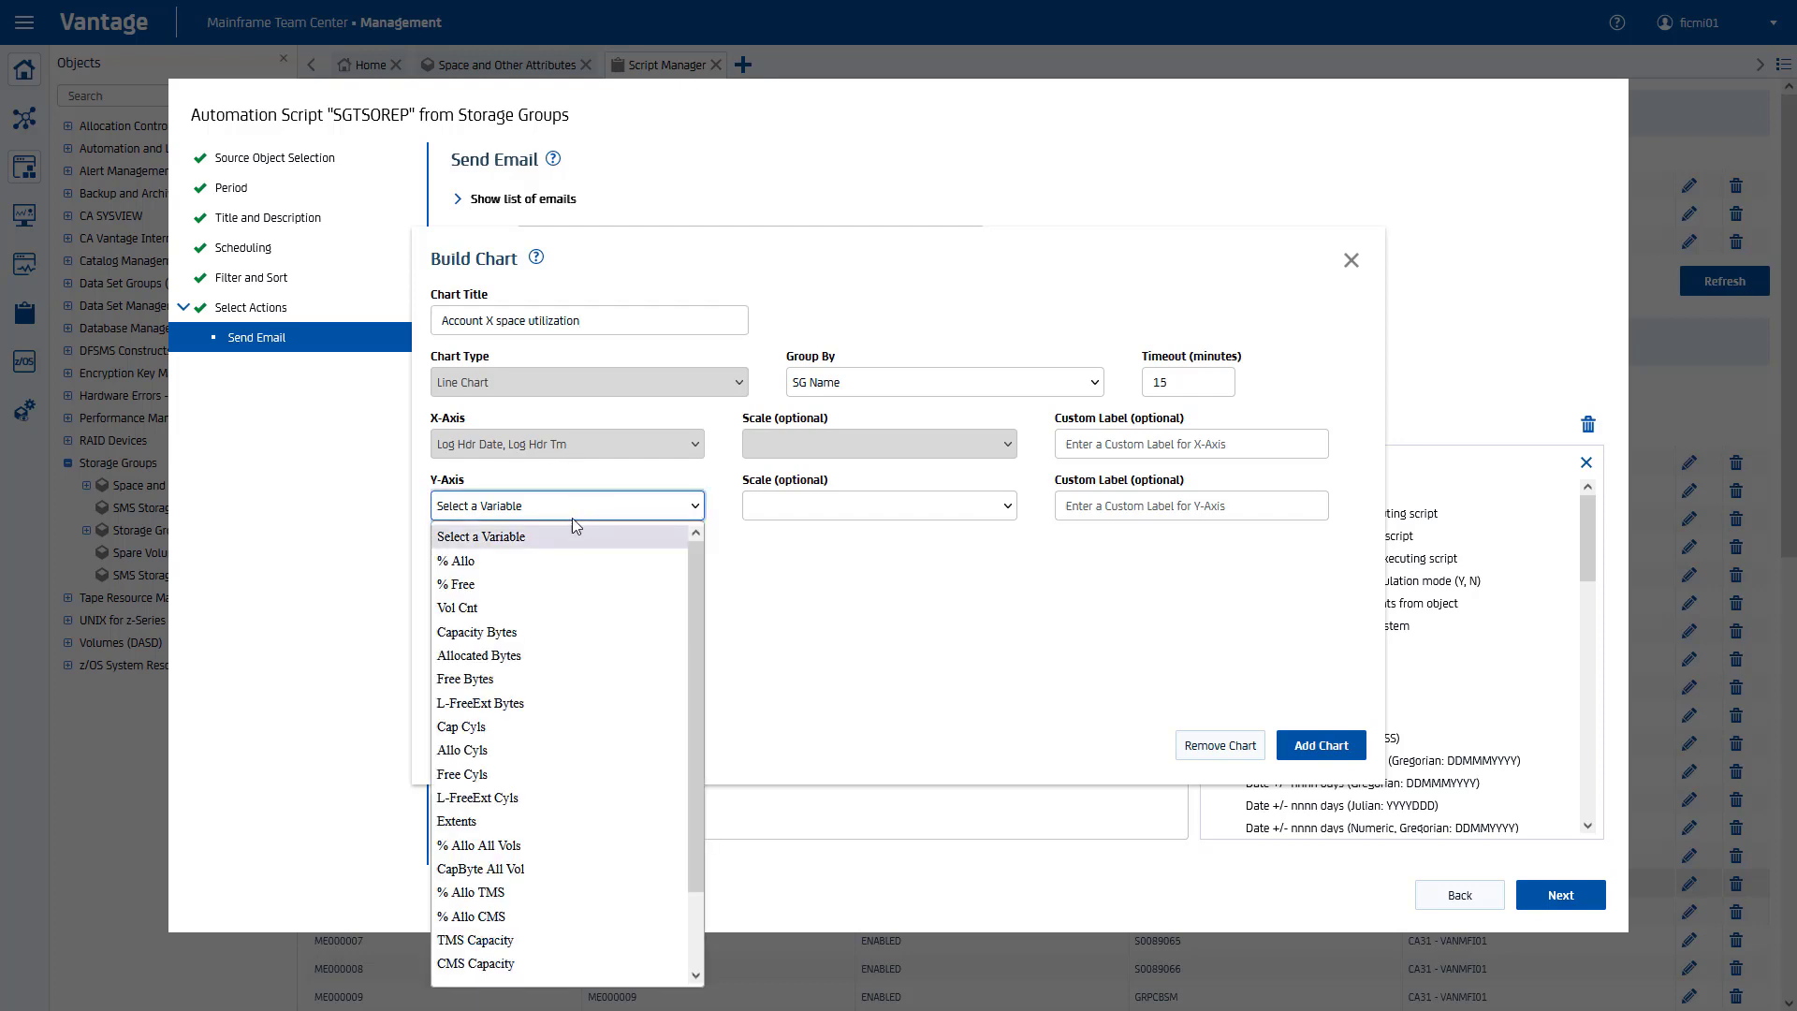
click(545, 655)
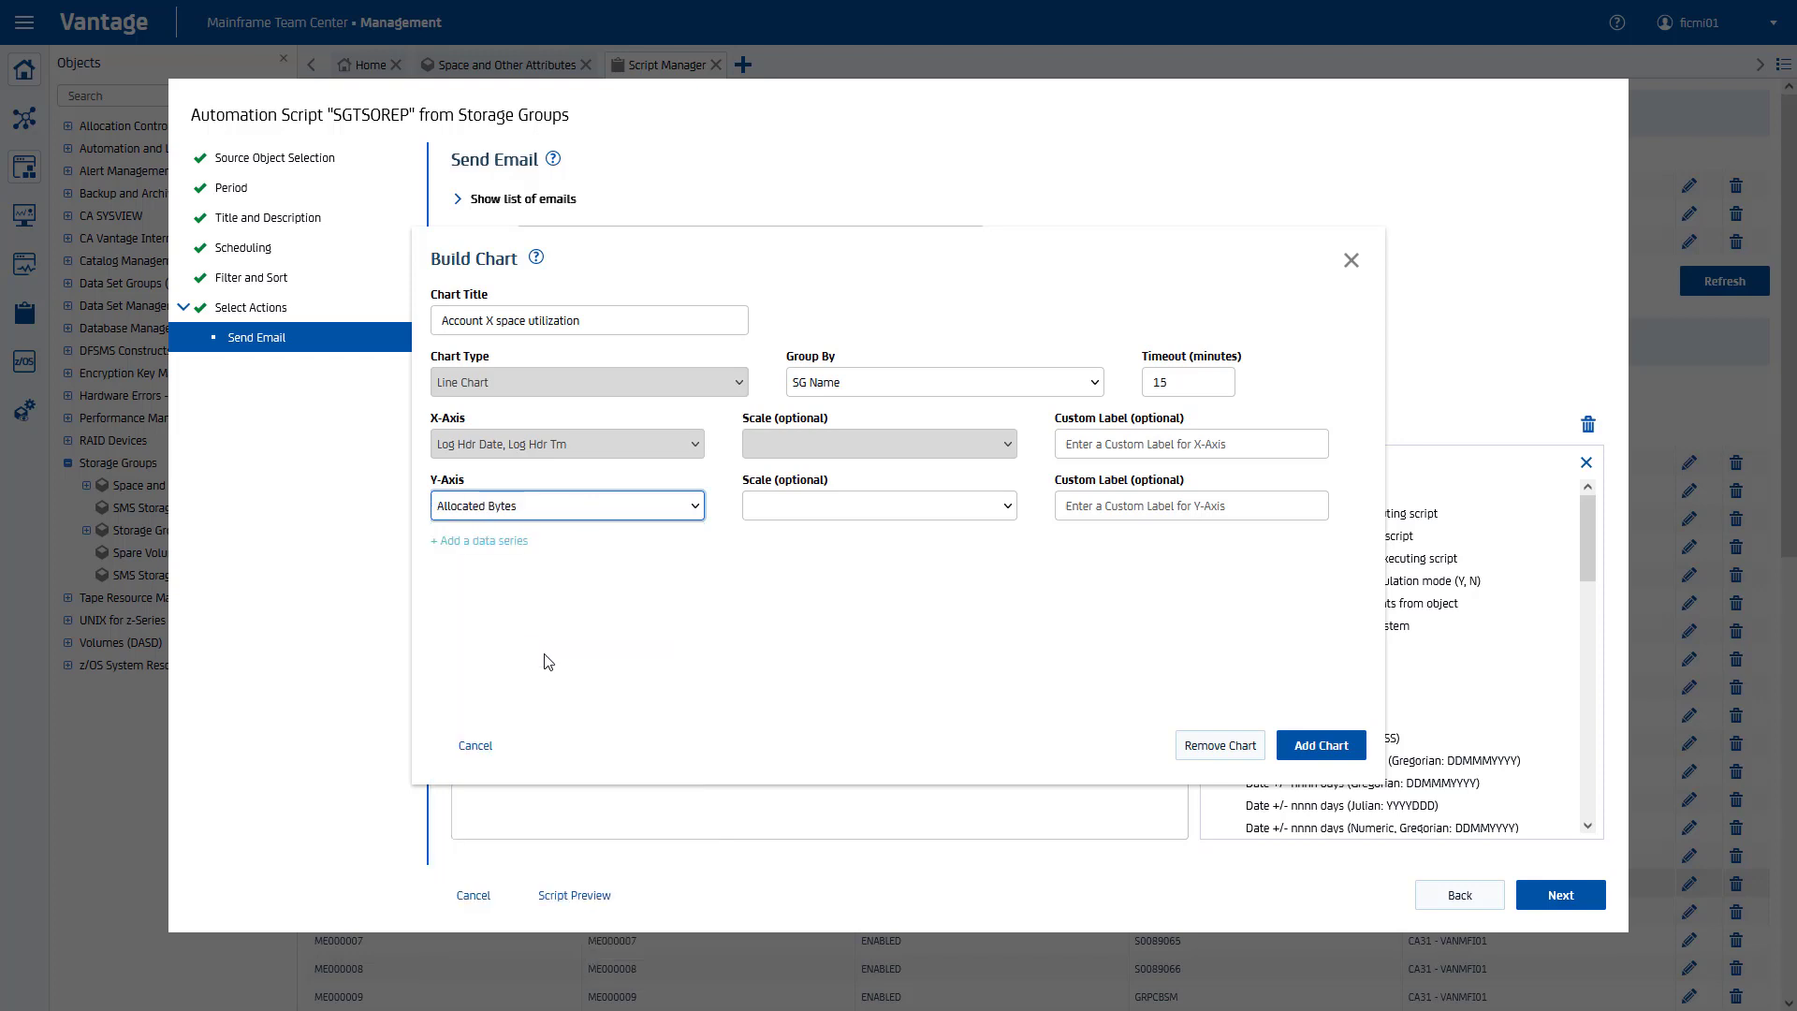
click(811, 514)
click(781, 658)
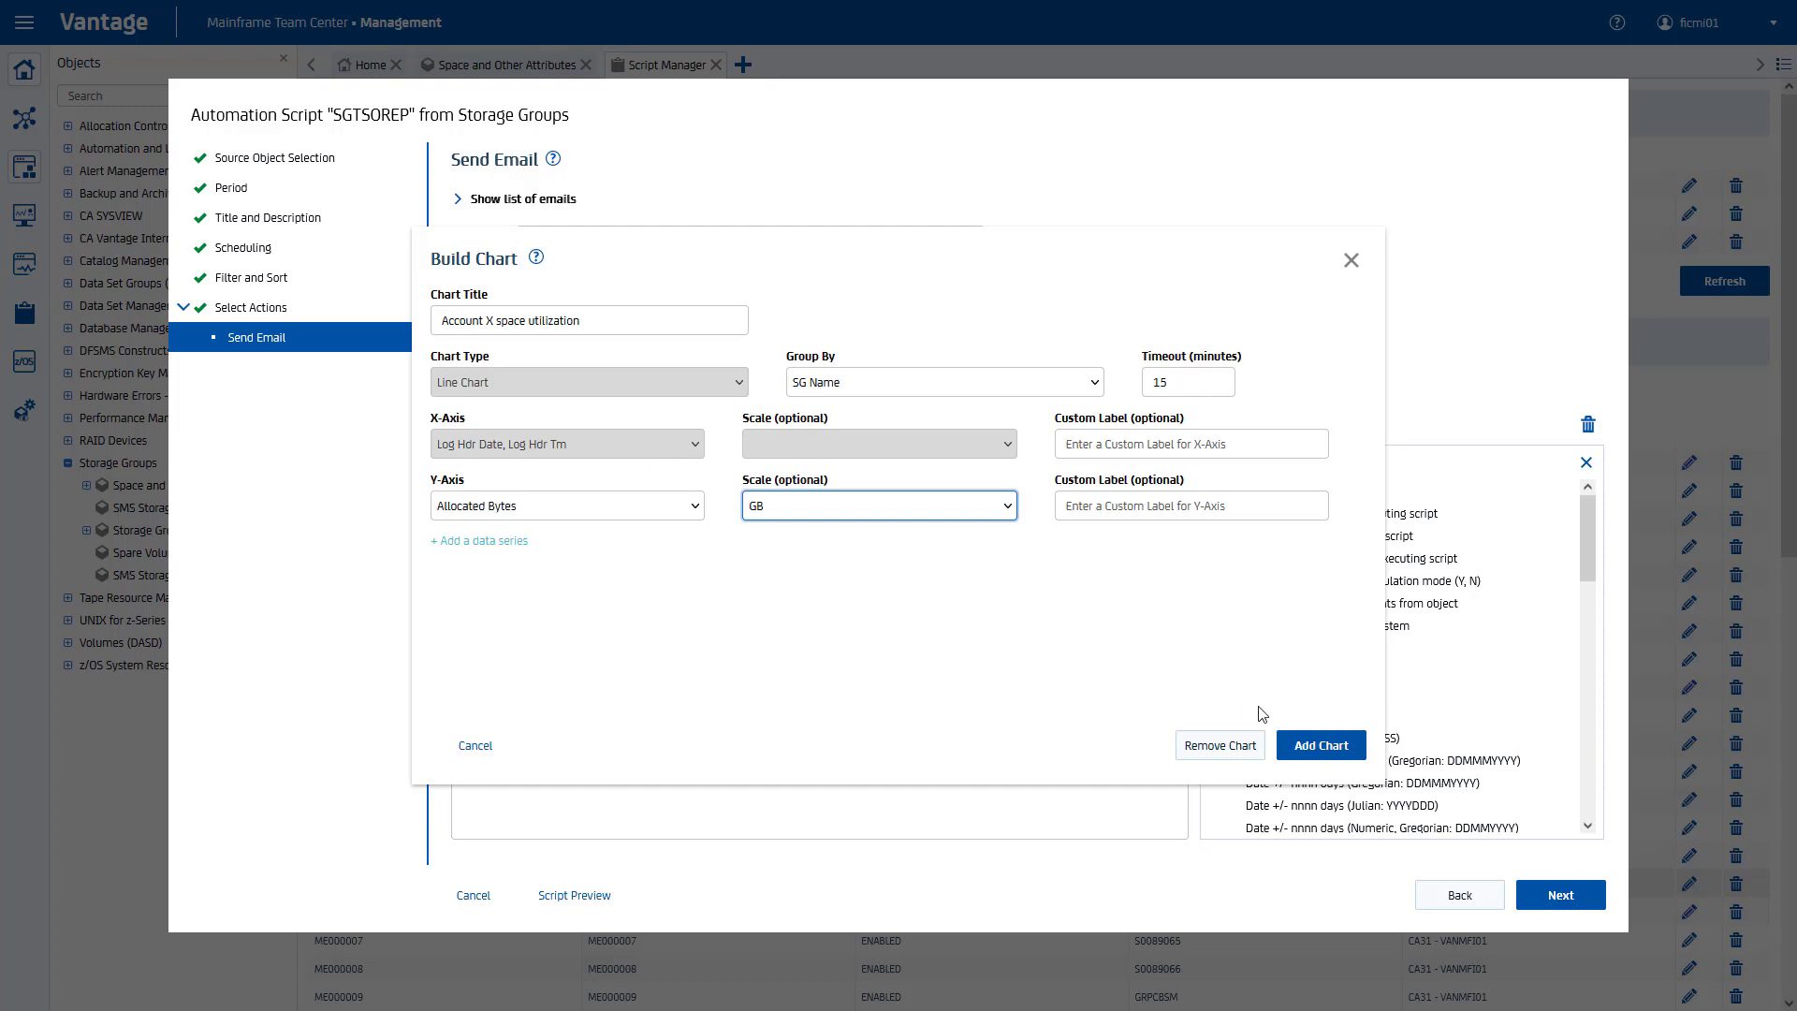
click(1327, 745)
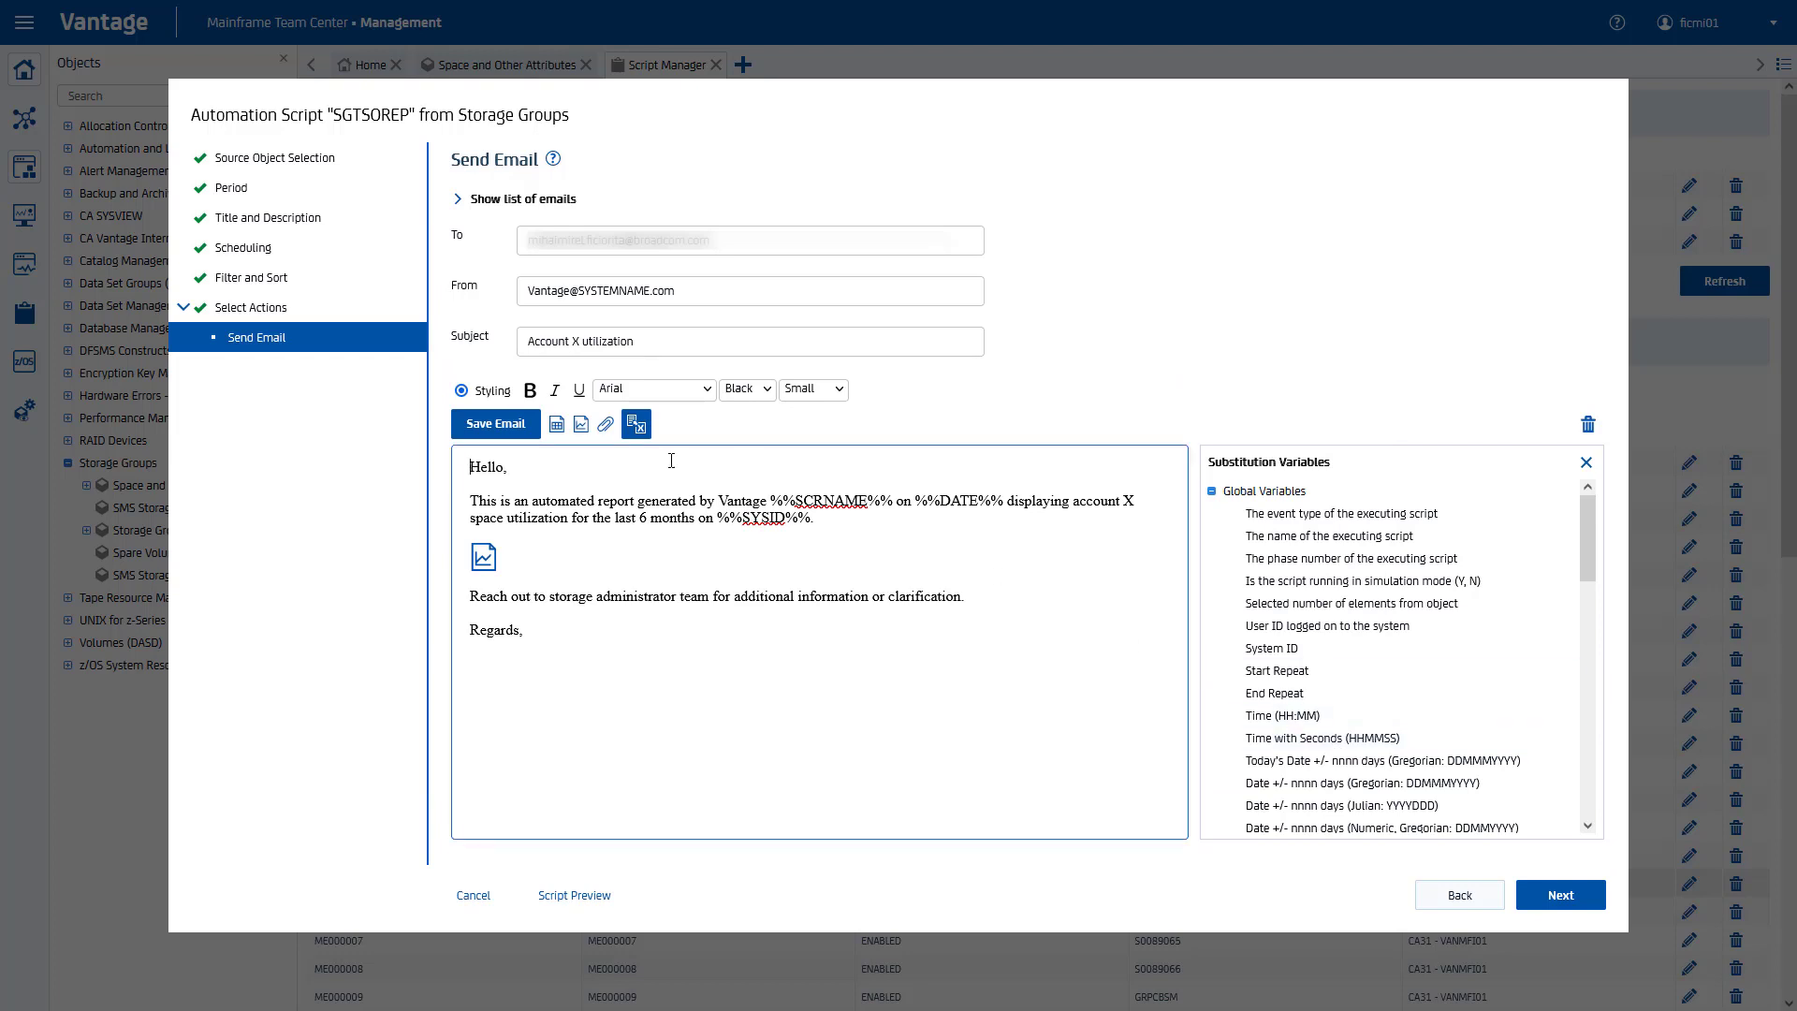
Step: Save SGTSOREP's email settings, then finish the wizard with 'Save, activate, execute' selected
click(497, 426)
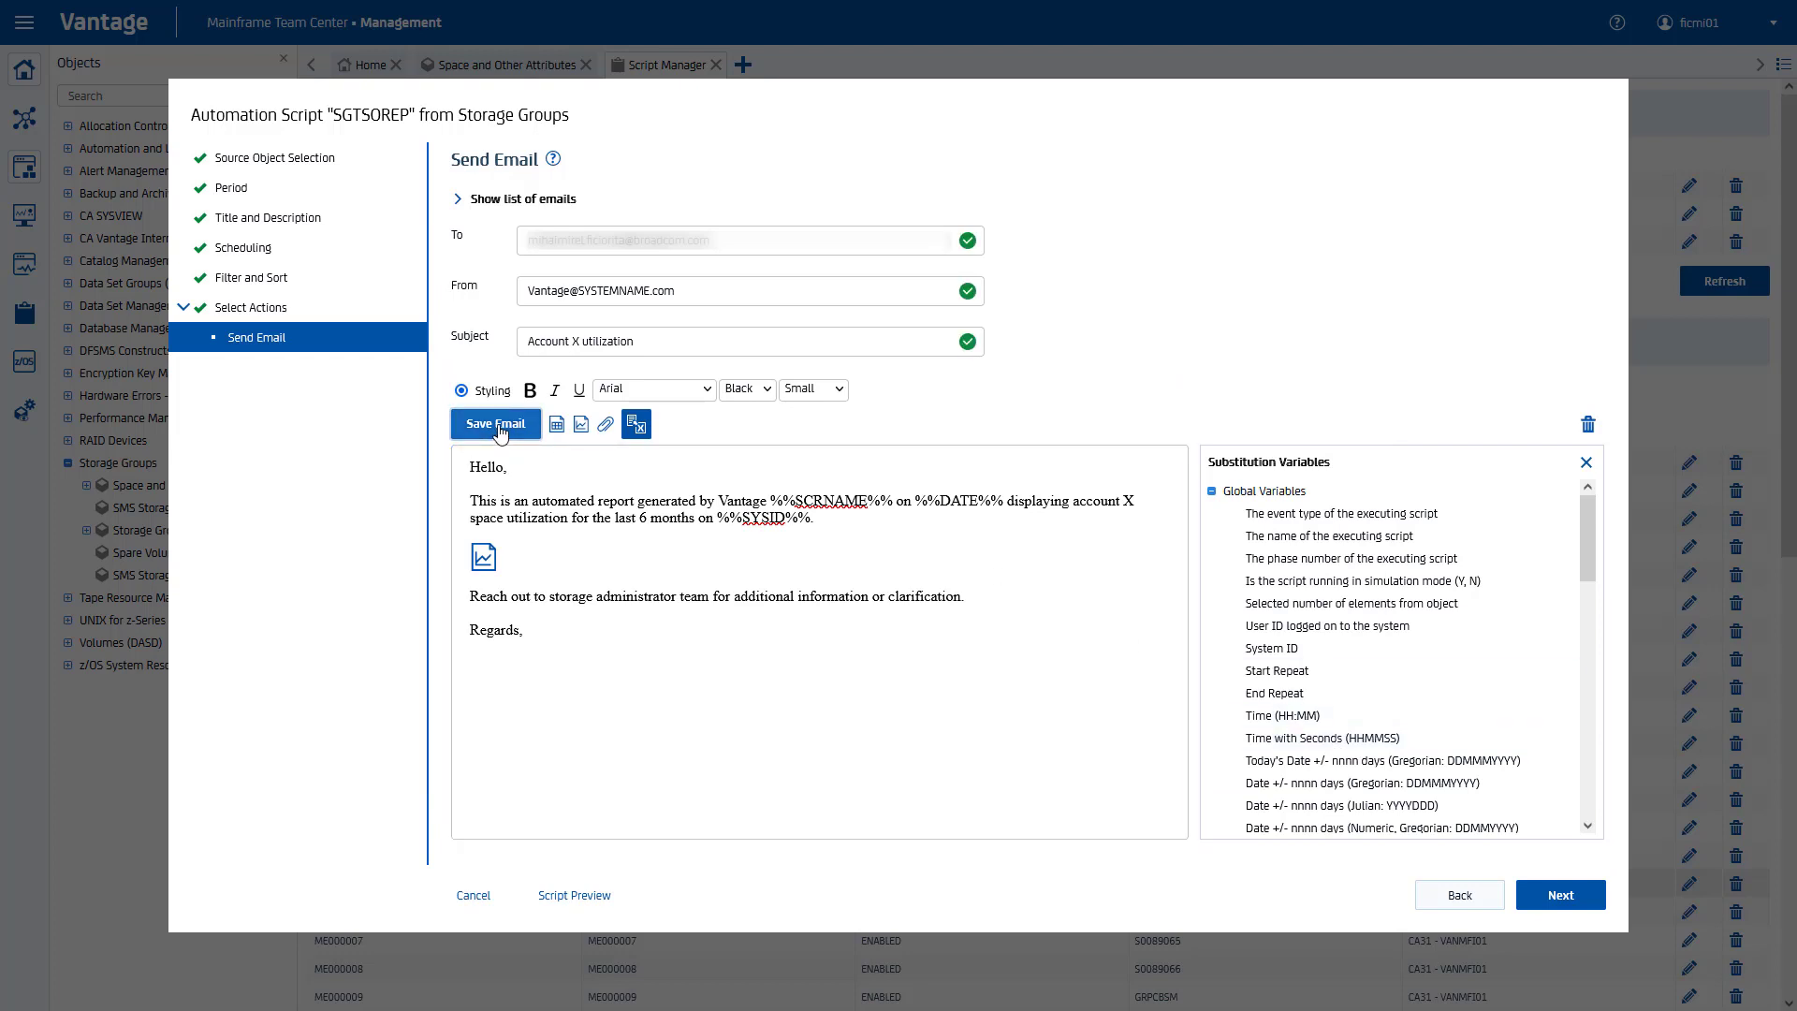
click(650, 501)
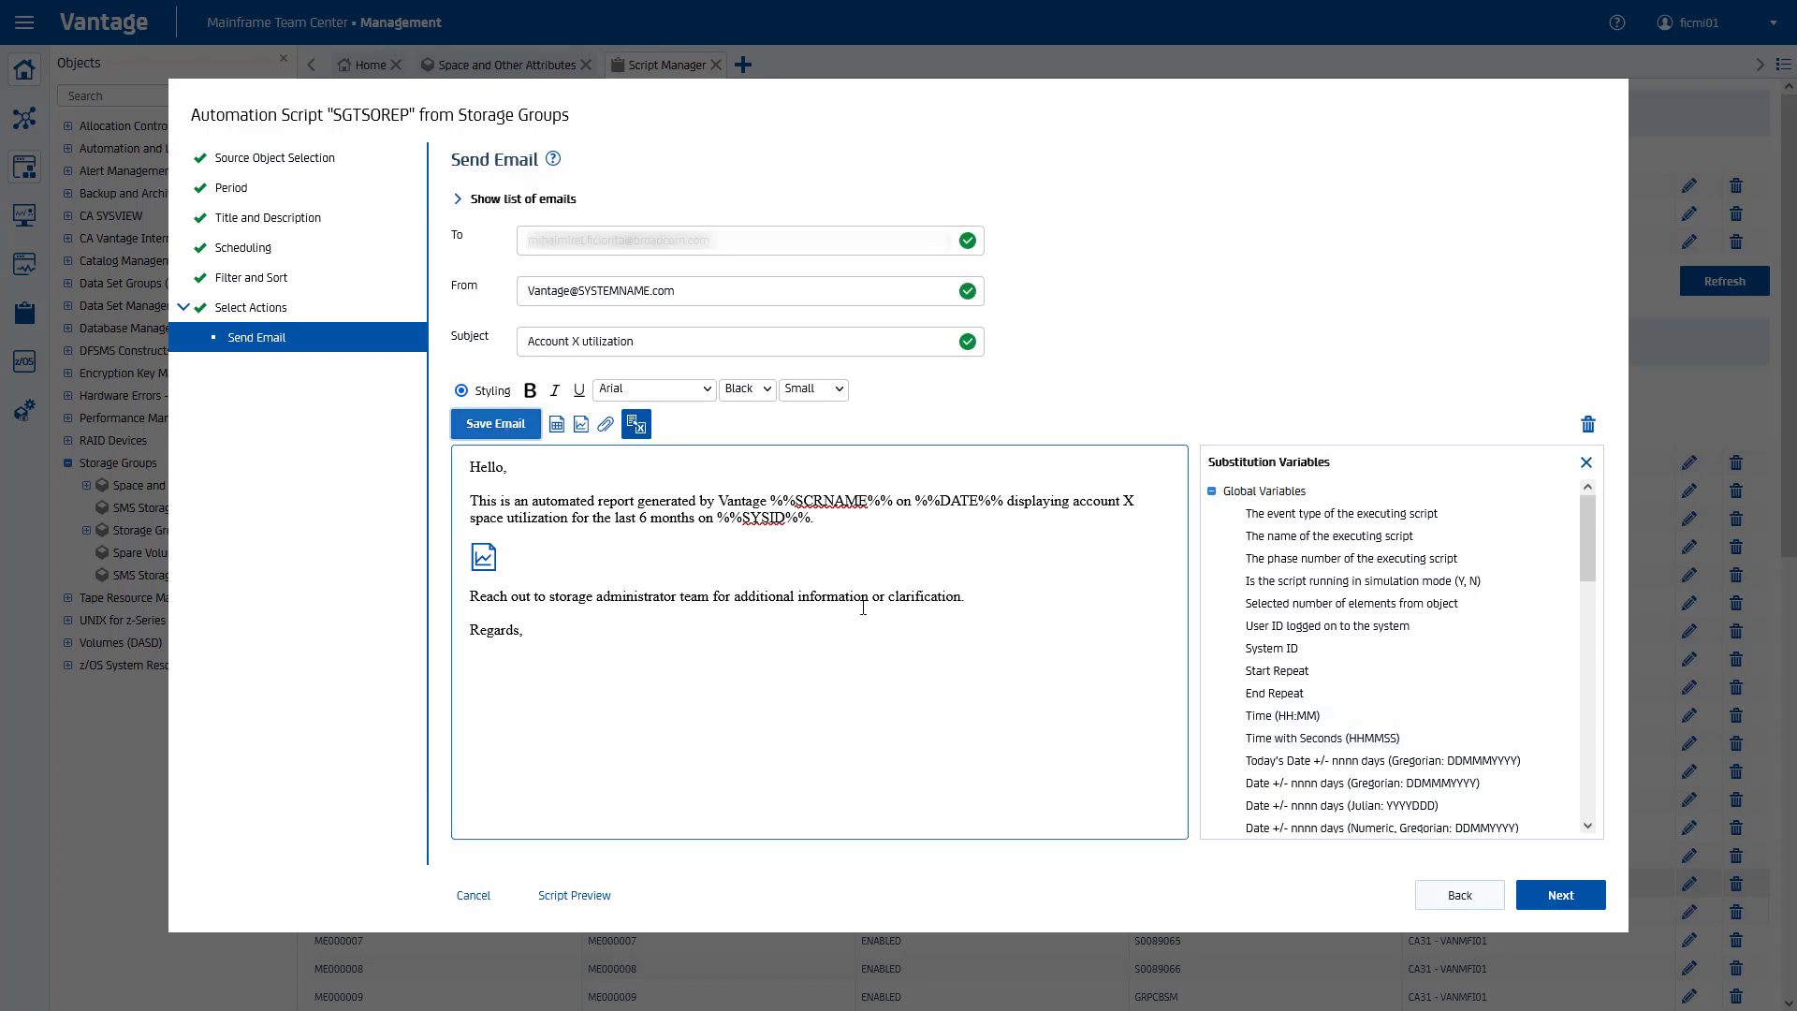
click(1535, 894)
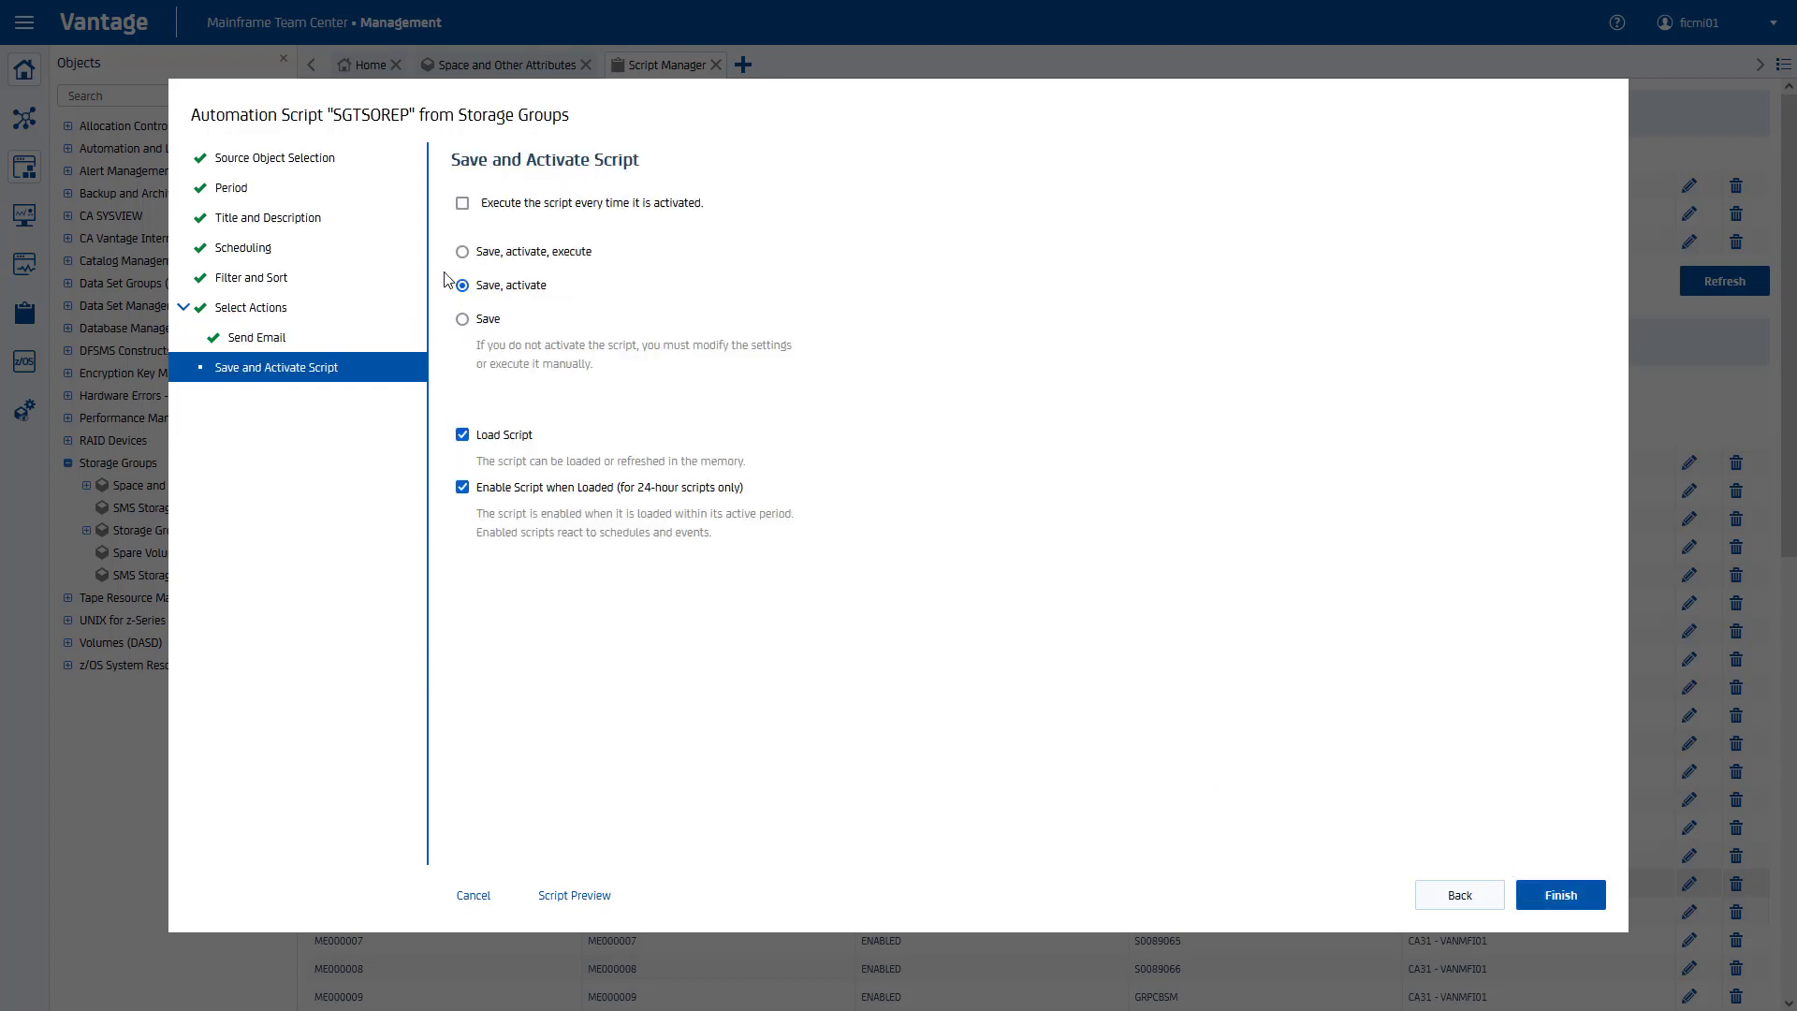
click(464, 252)
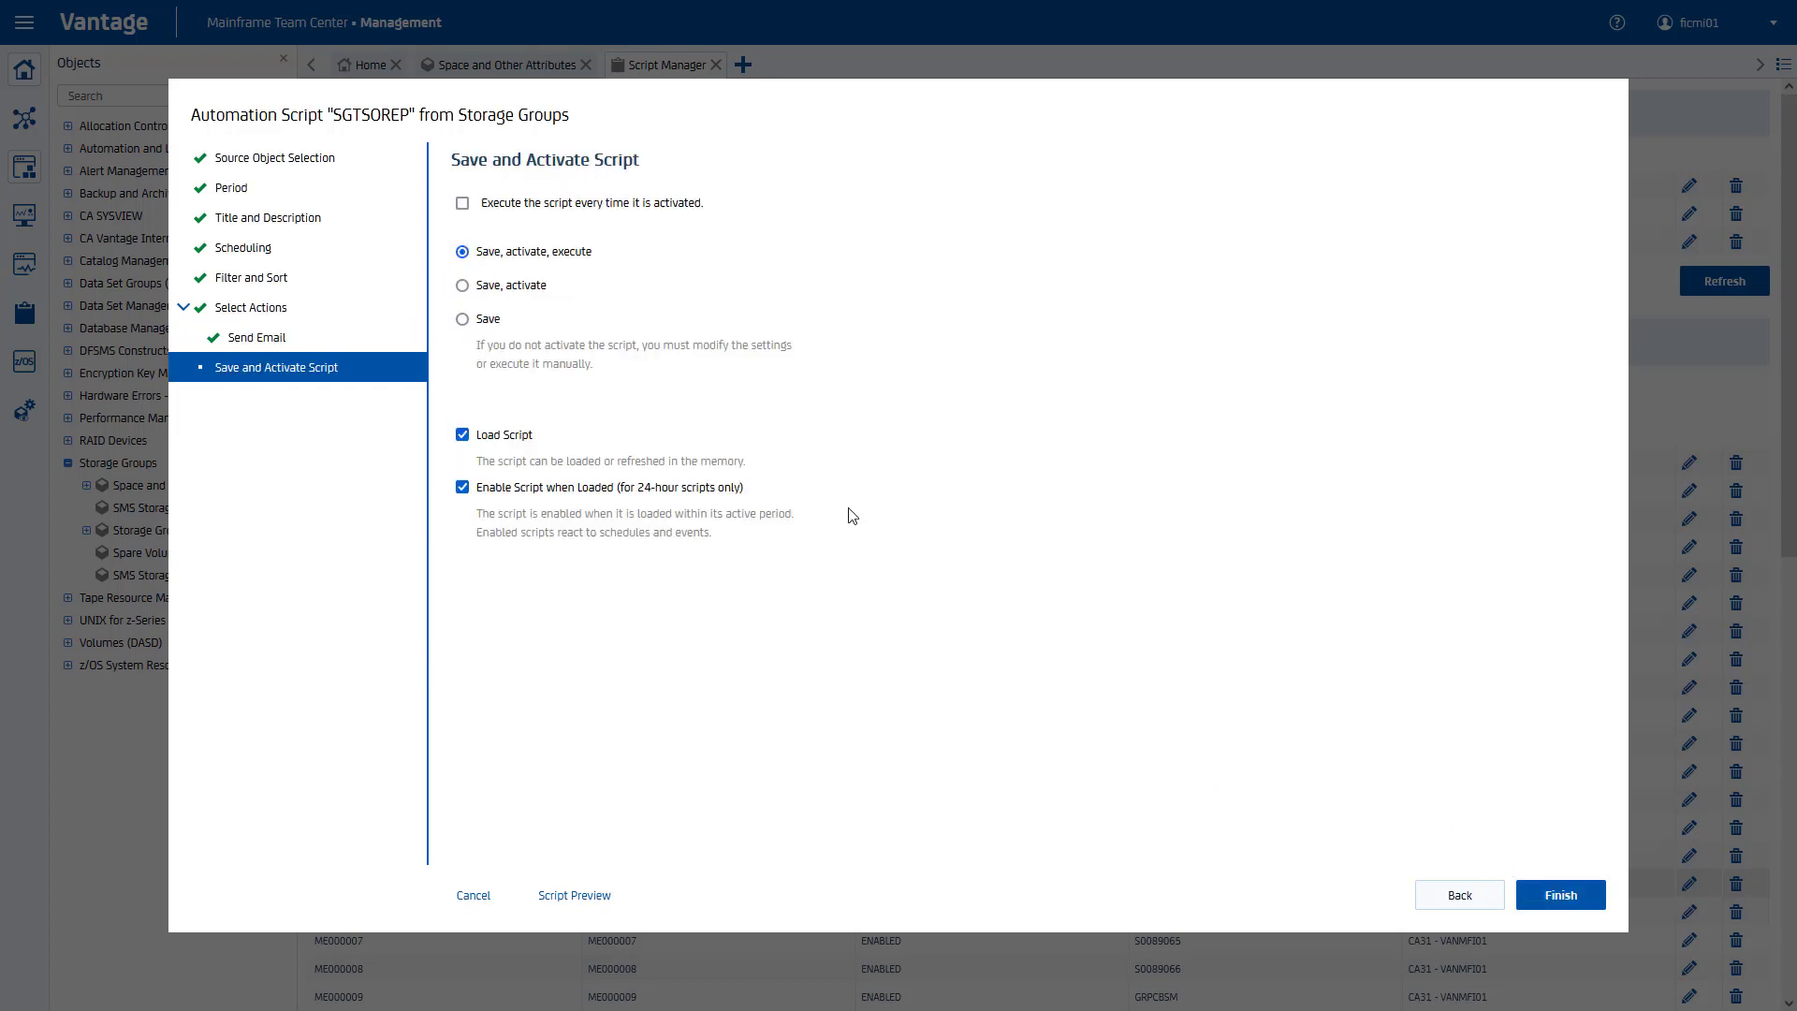
click(1575, 903)
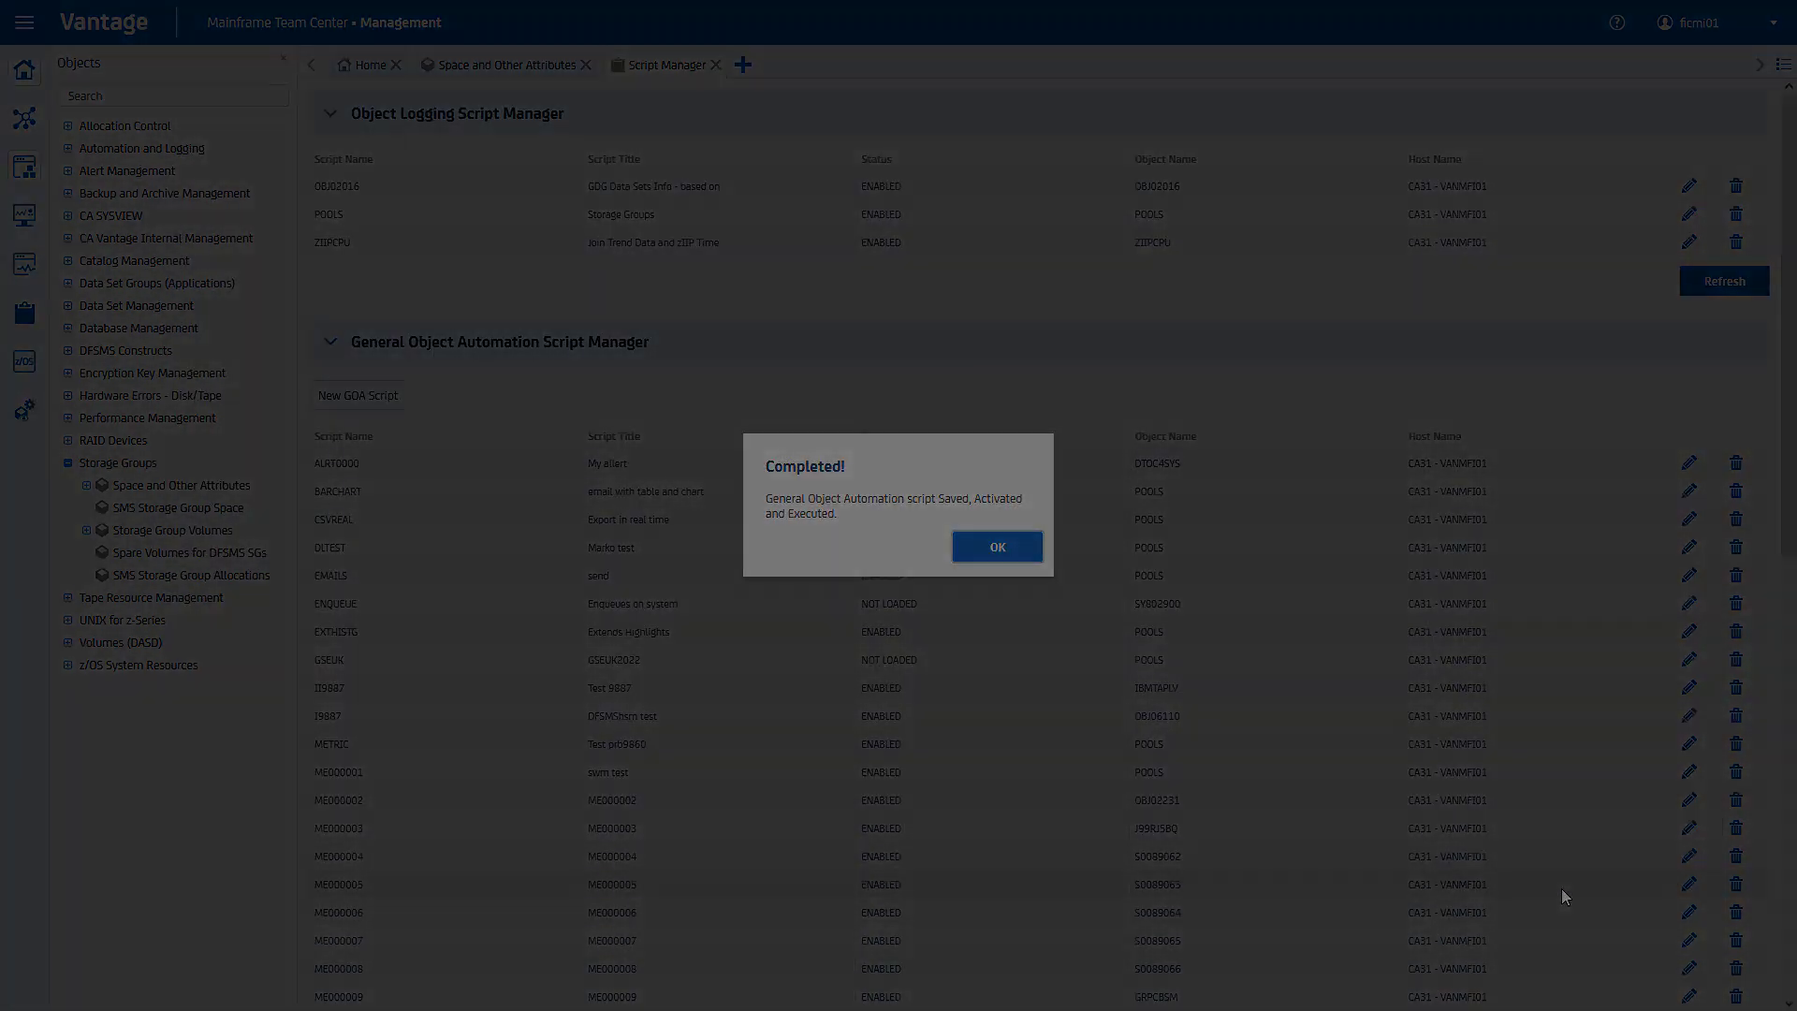